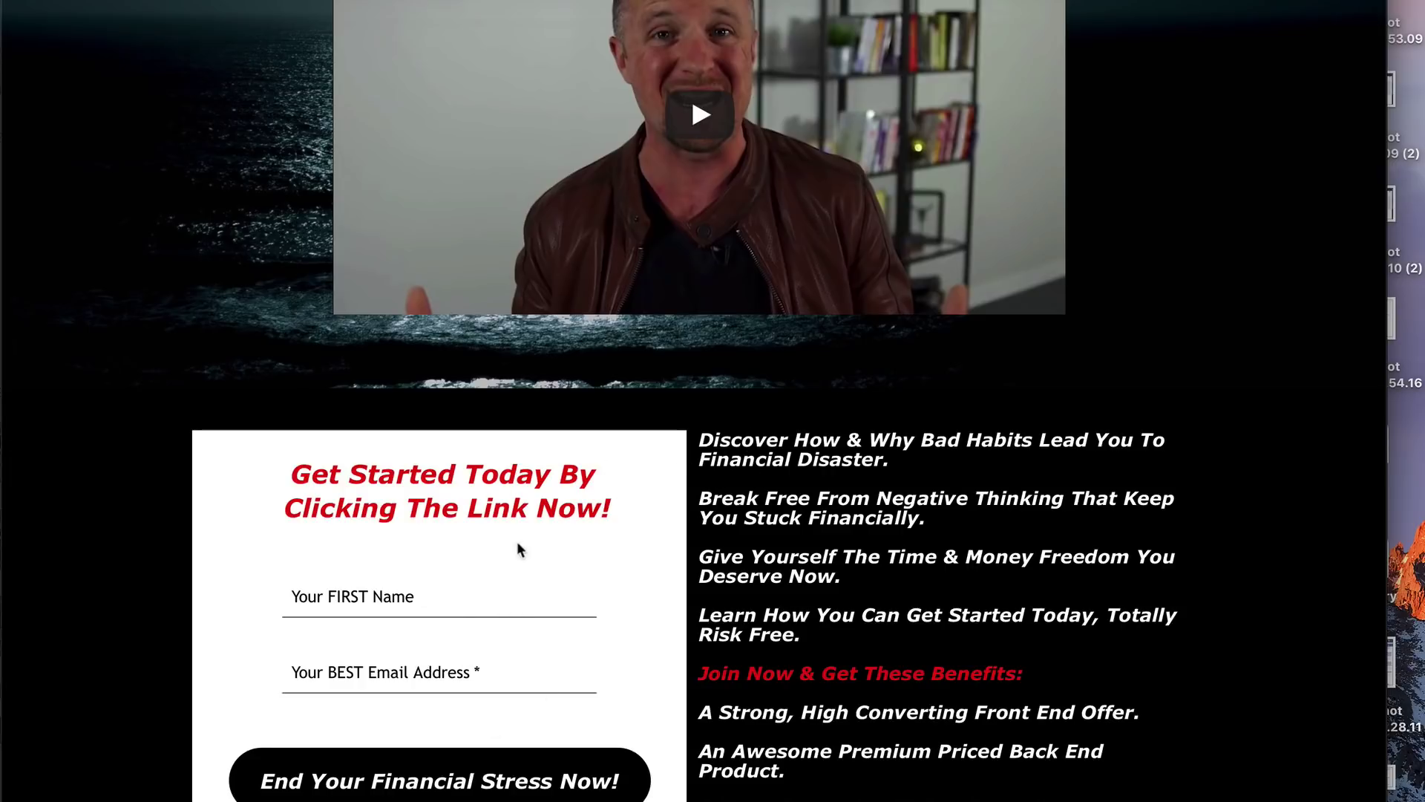
# Review the landing page's headline, video and benefit points for a topic to research in BuzzSumo.
pyautogui.scroll(3, 576, 621)
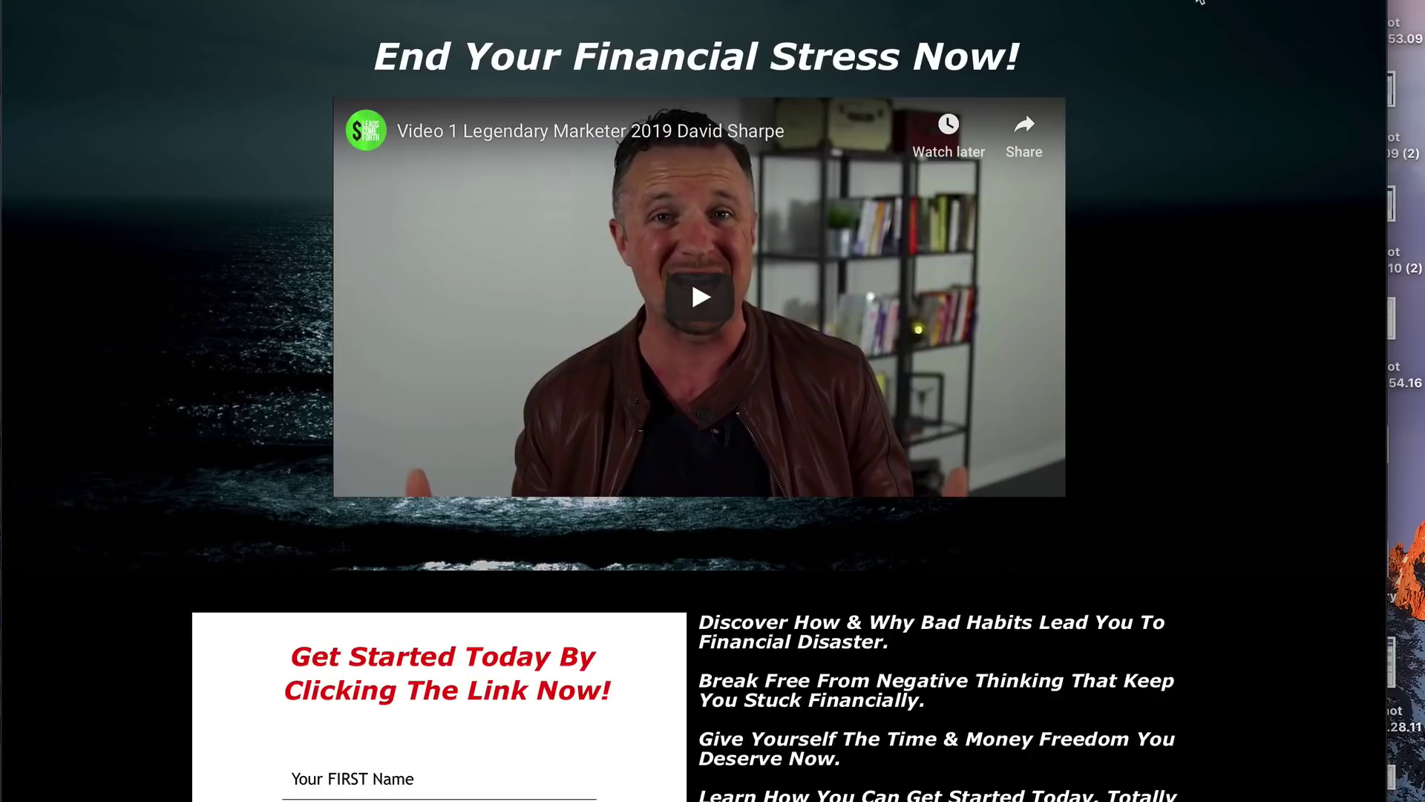
pyautogui.hotkey('ctrl', 'Tab')
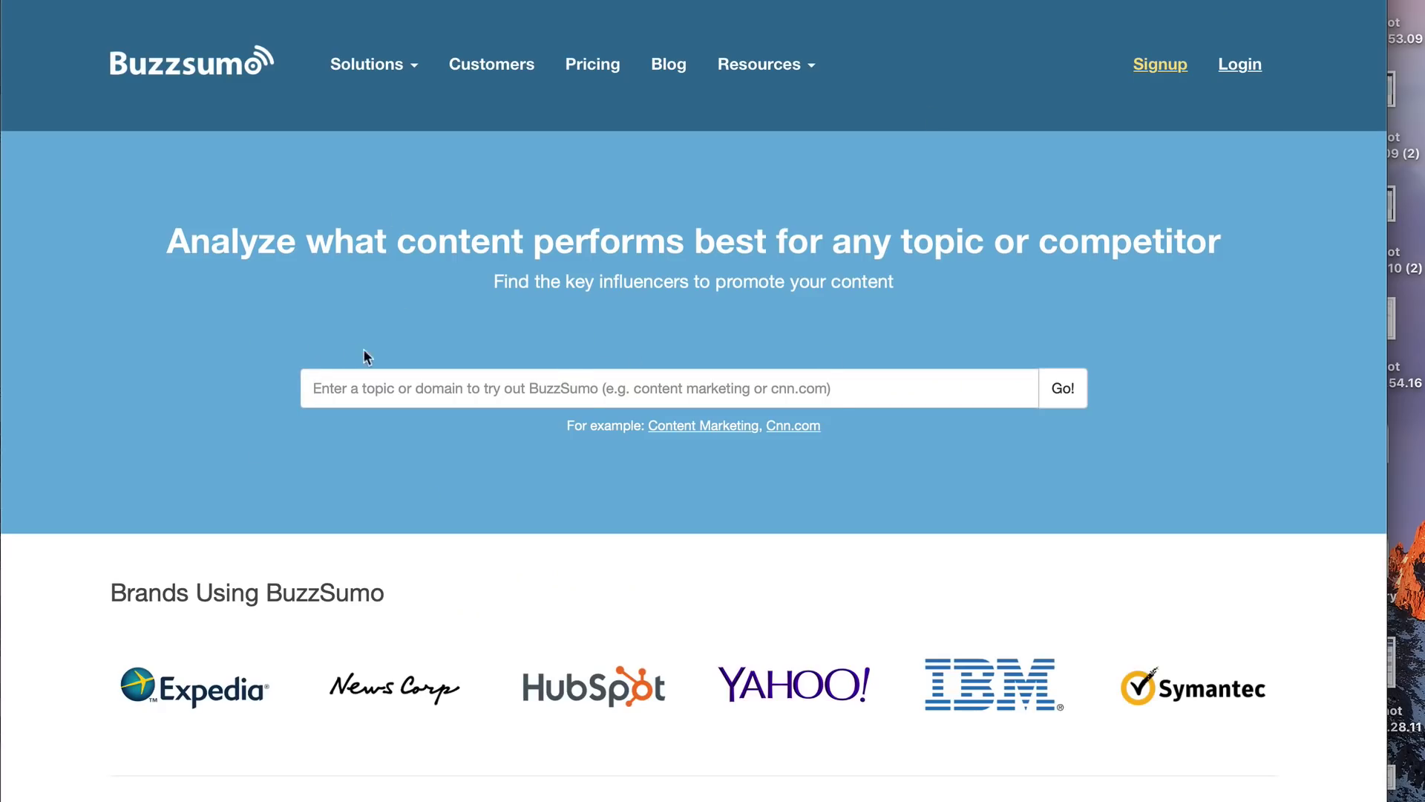
pyautogui.click(497, 381)
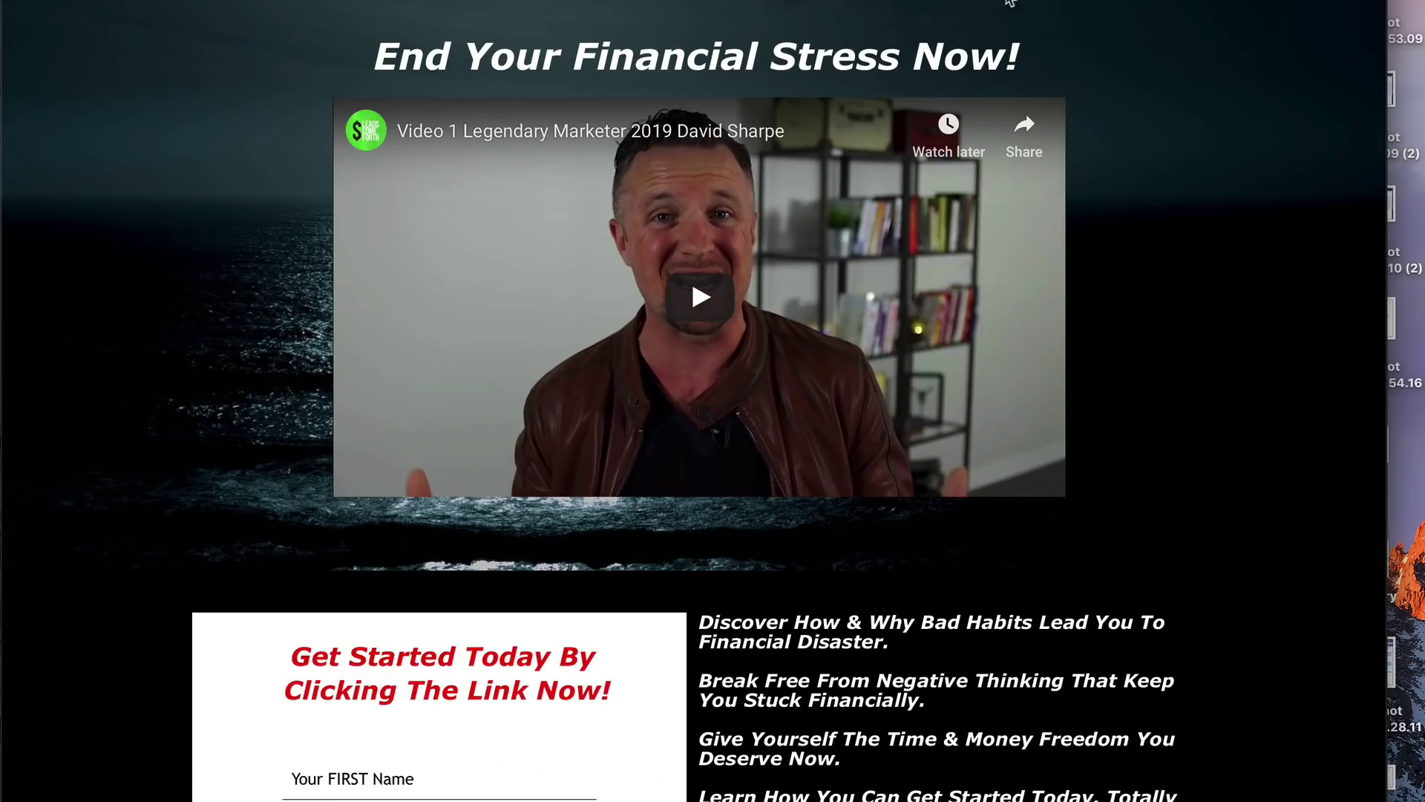
pyautogui.scroll(-3, 921, 718)
pyautogui.scroll(-2, 921, 718)
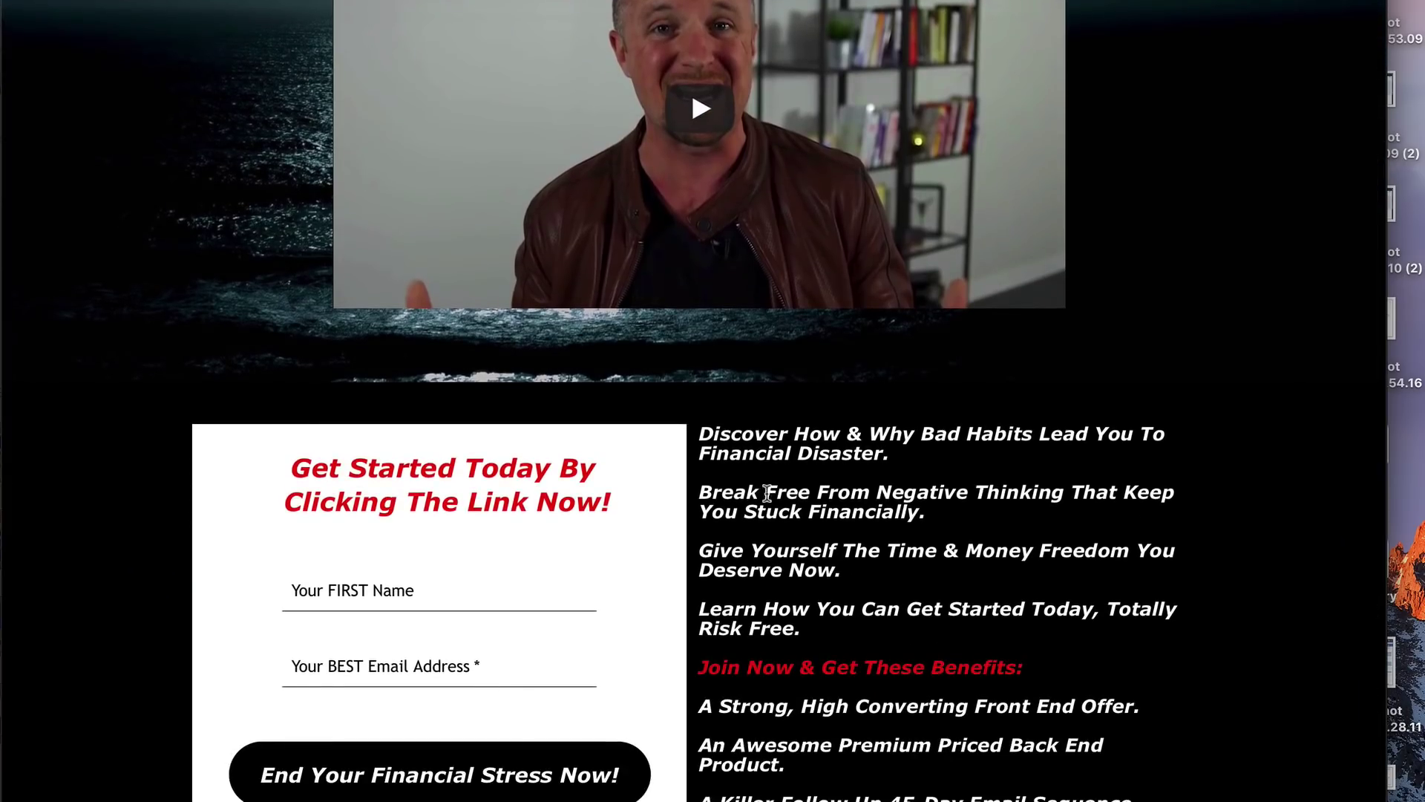
pyautogui.moveTo(765, 492)
pyautogui.mouseDown()
pyautogui.moveTo(1069, 490)
pyautogui.moveTo(764, 488)
pyautogui.mouseUp()
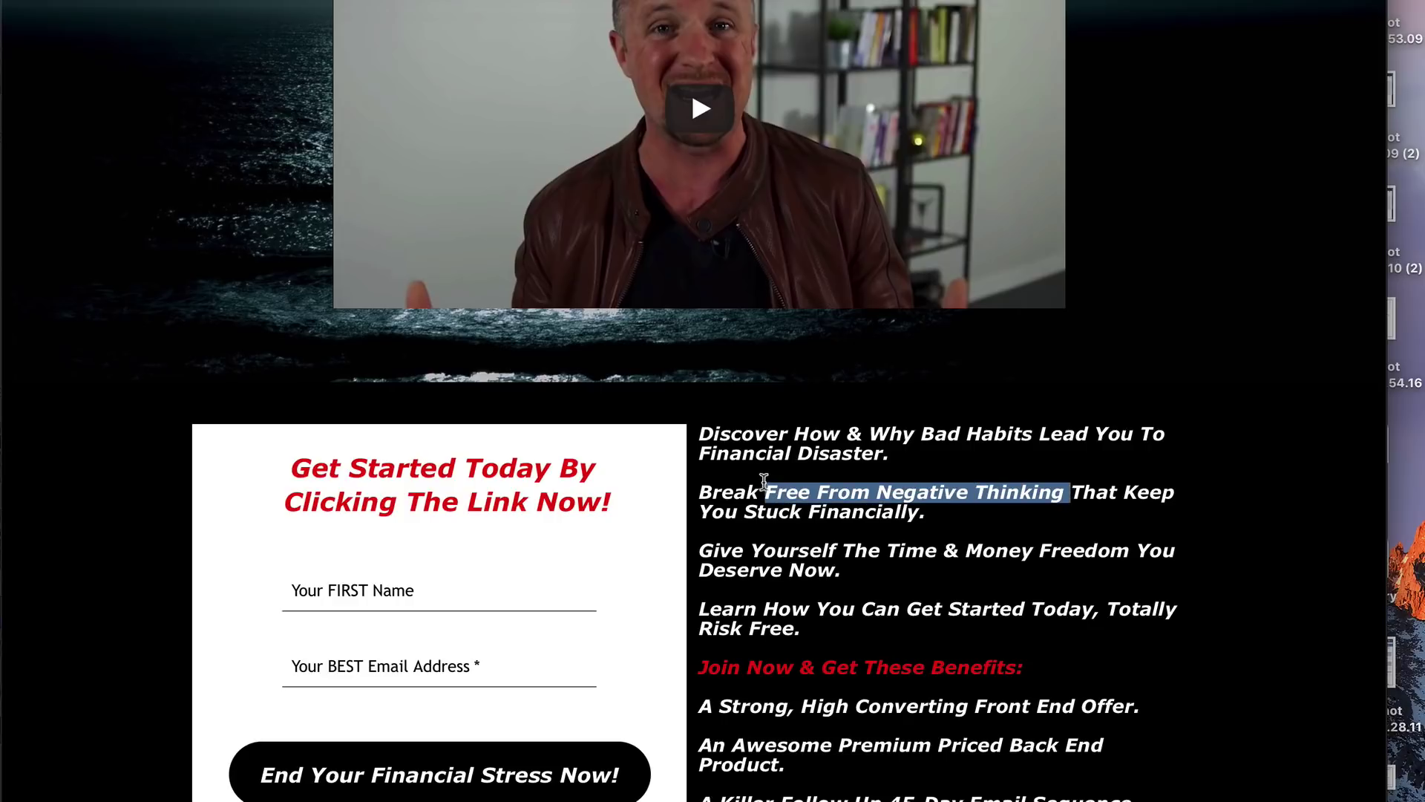
pyautogui.click(869, 547)
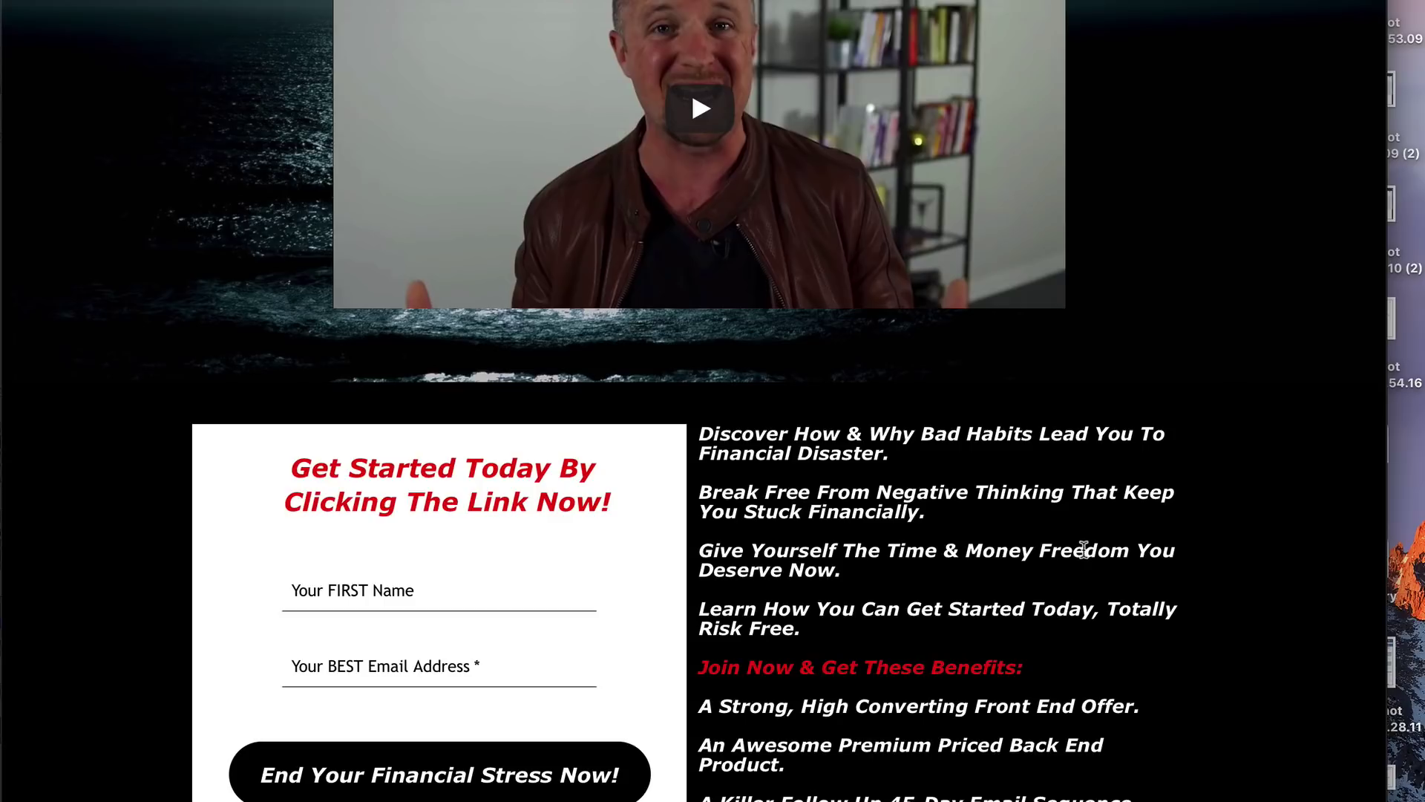
pyautogui.scroll(3, 954, 704)
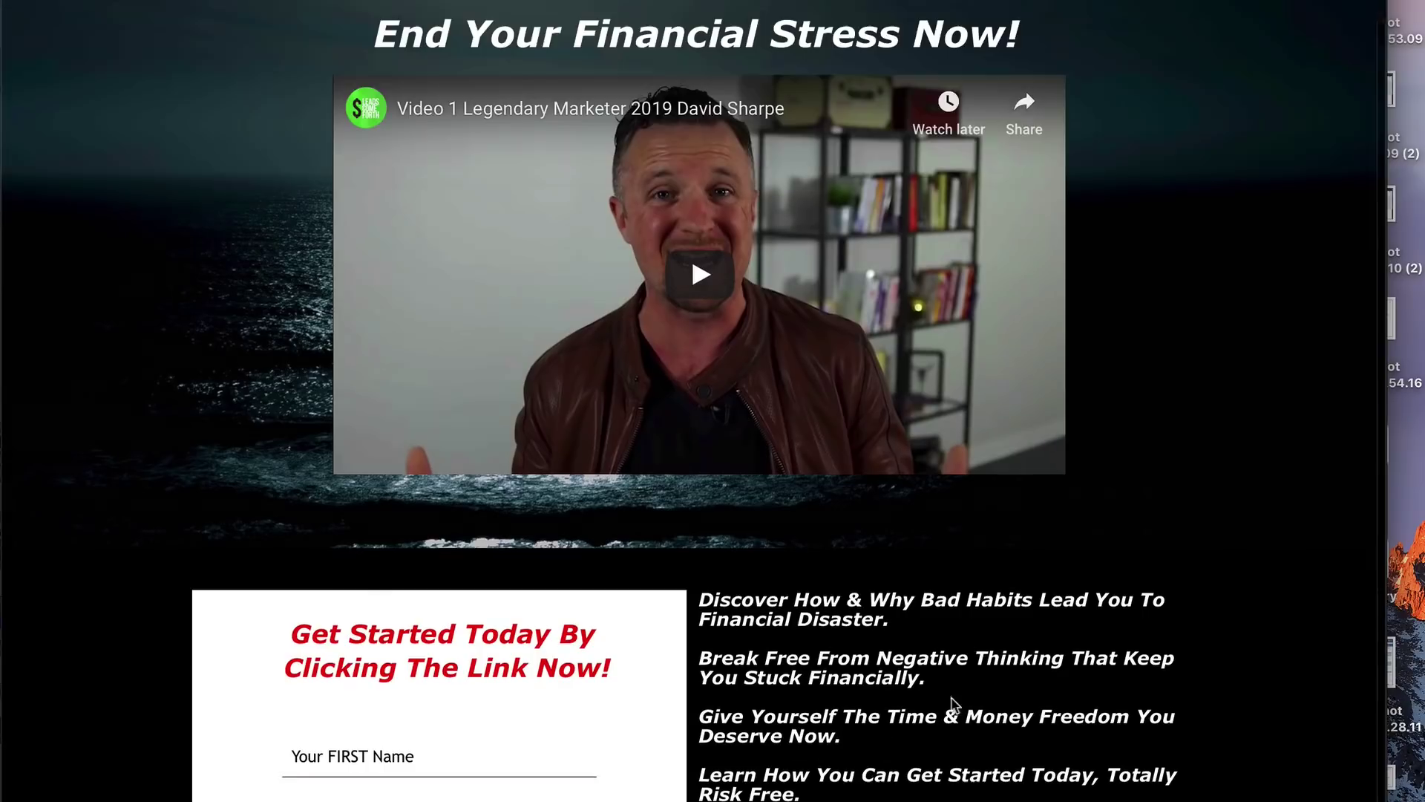
pyautogui.scroll(1, 954, 704)
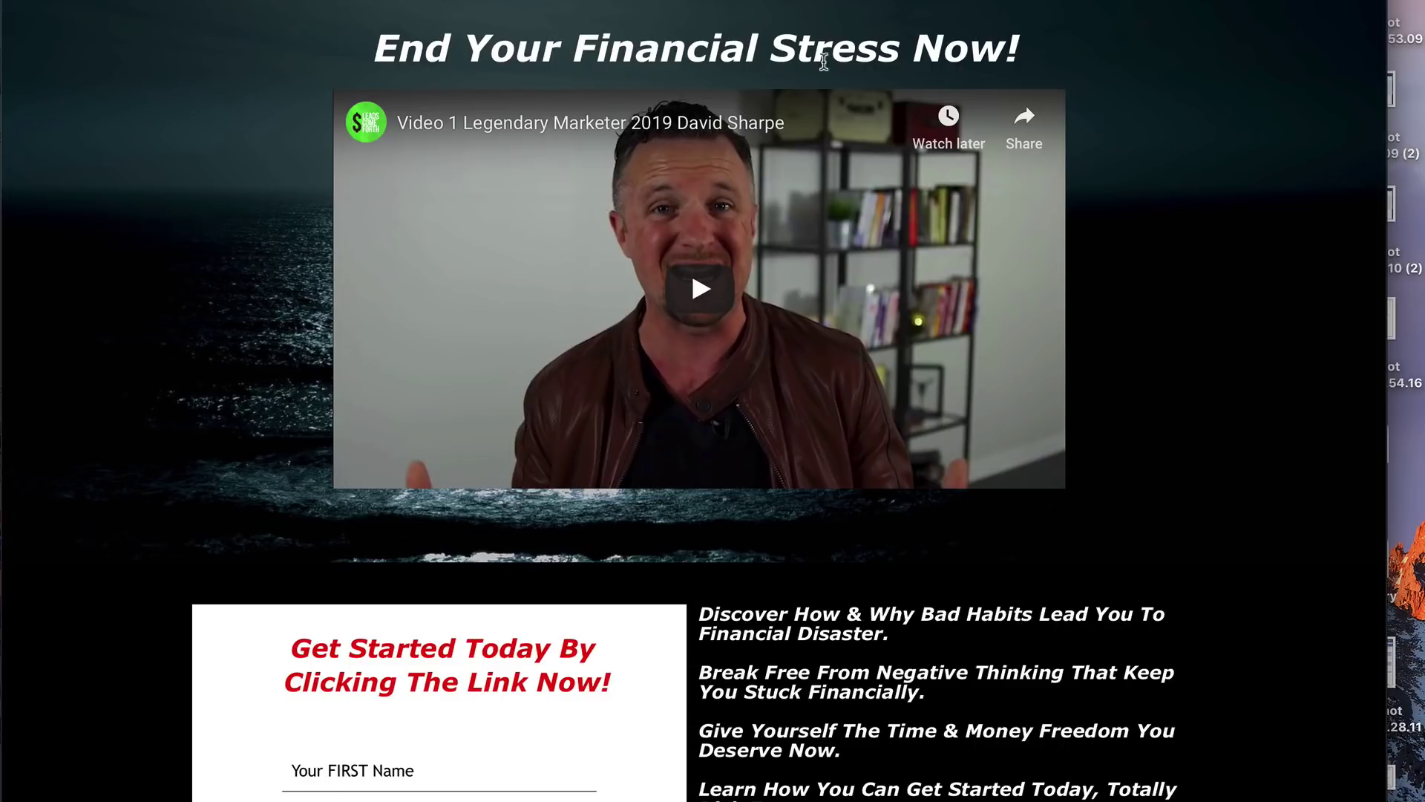
# Switch from the landing page to BuzzSumo and search content for "Financial freedom fast".
pyautogui.moveTo(578, 45); pyautogui.dragTo(758, 46)
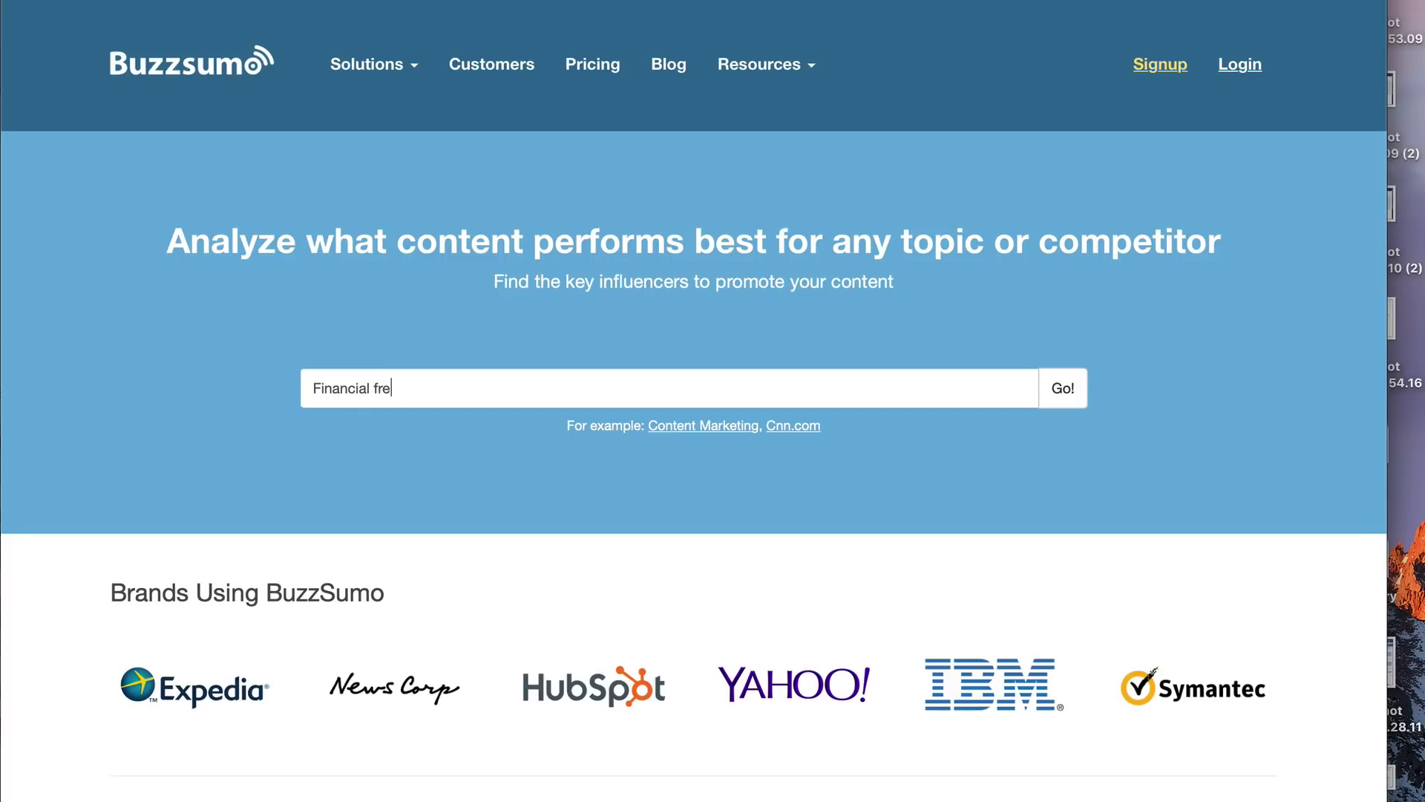
pyautogui.write('edom fast')
pyautogui.press('Return')
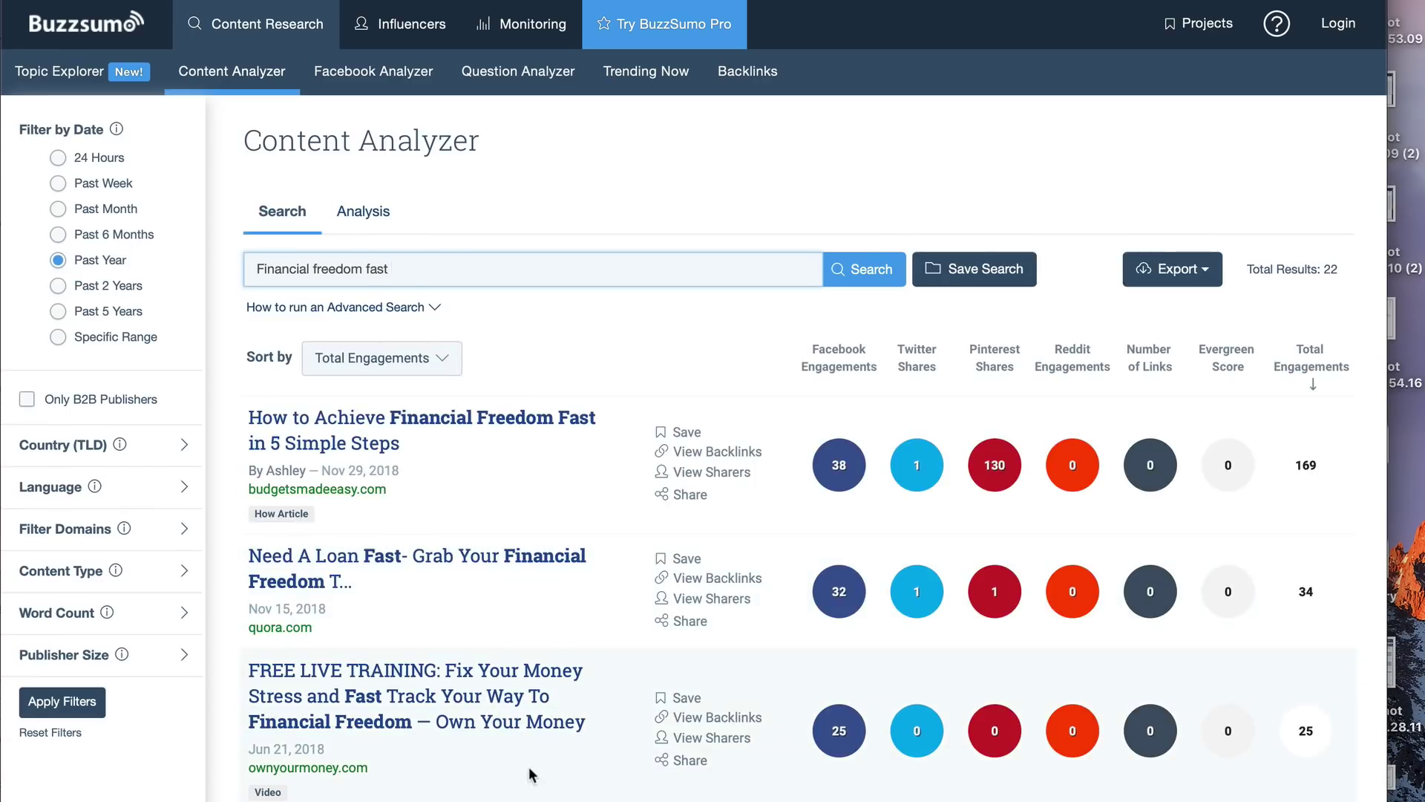
# Examine the content results for their headlines, publishing sites and engagement on each social network.
pyautogui.scroll(-1, 538, 779)
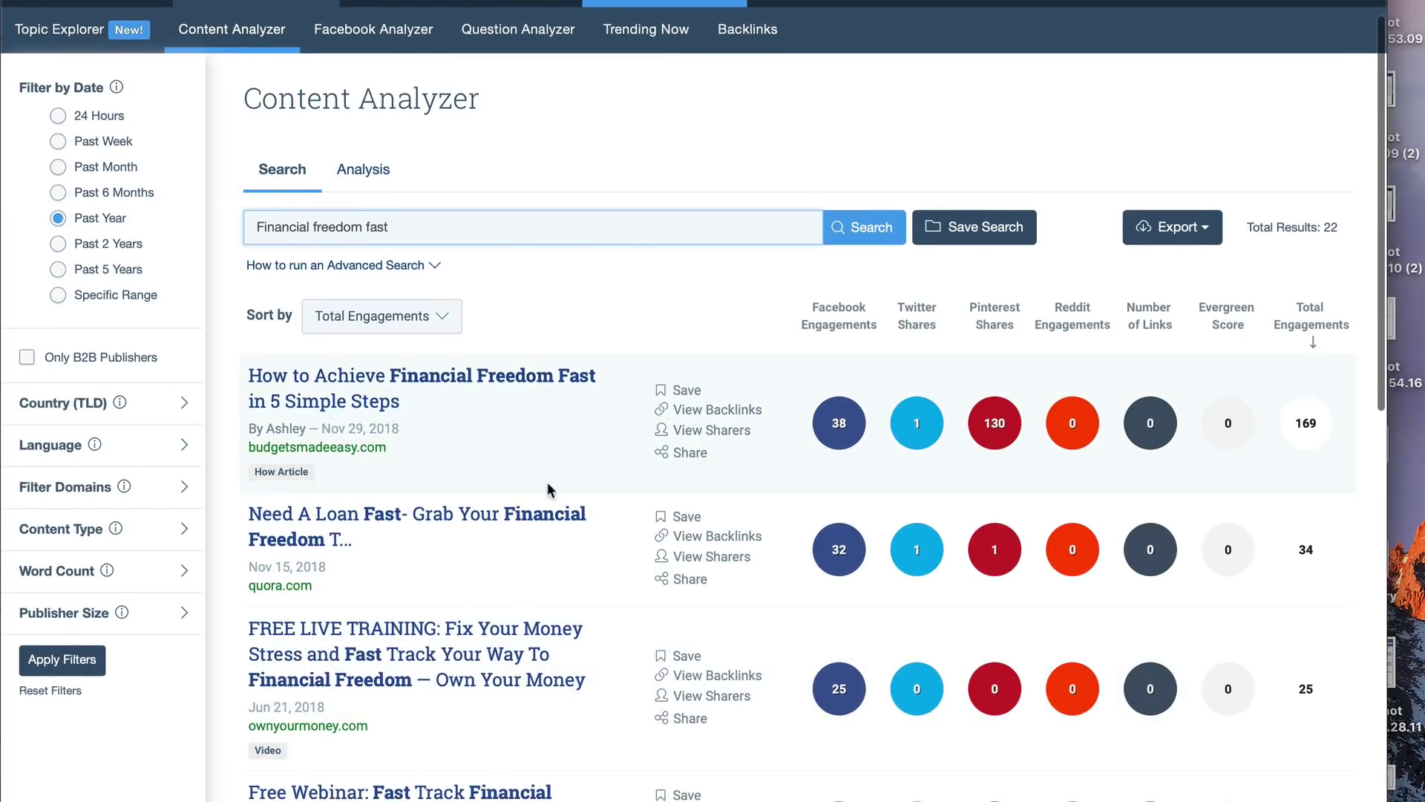
pyautogui.scroll(-3, 550, 446)
pyautogui.scroll(4, 553, 413)
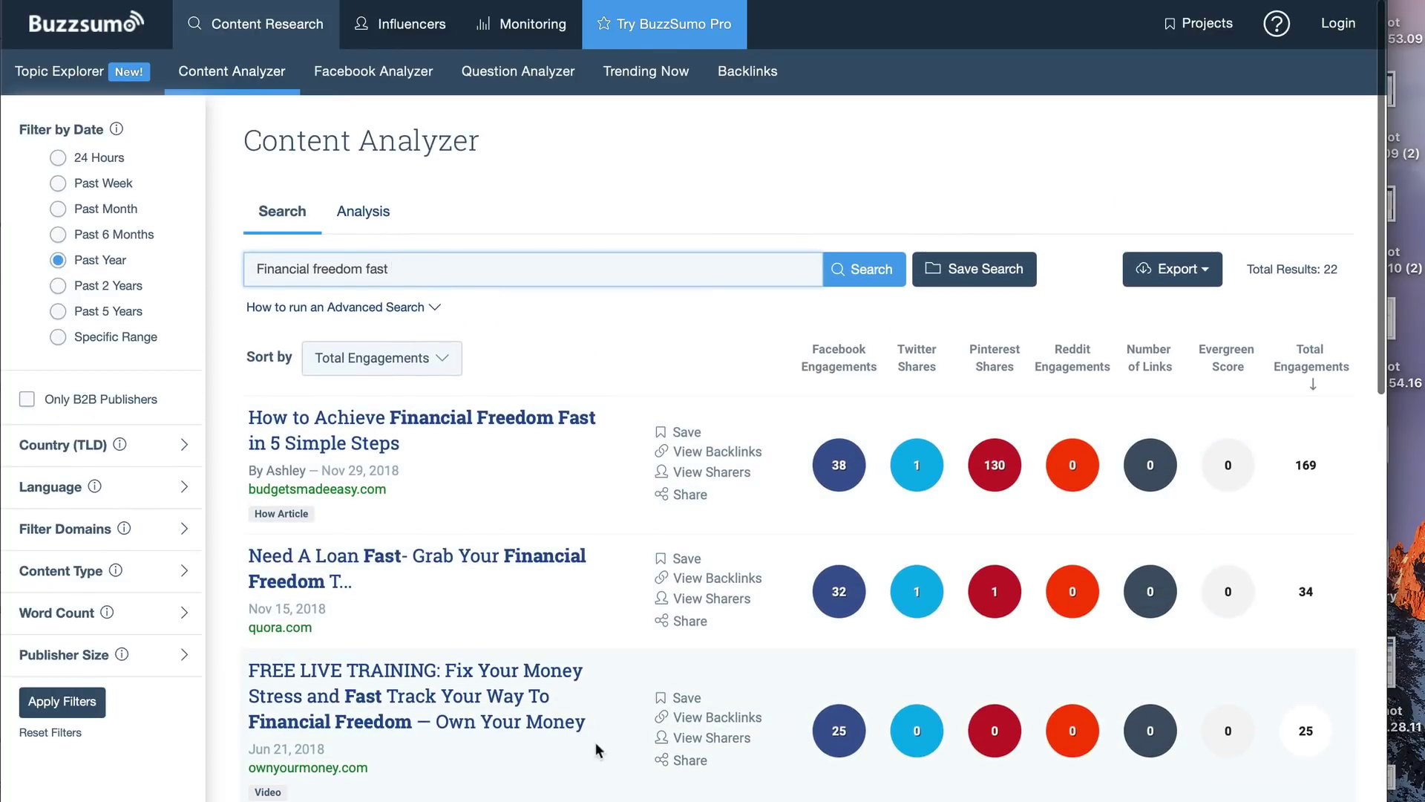
pyautogui.scroll(-3, 601, 668)
pyautogui.scroll(3, 607, 663)
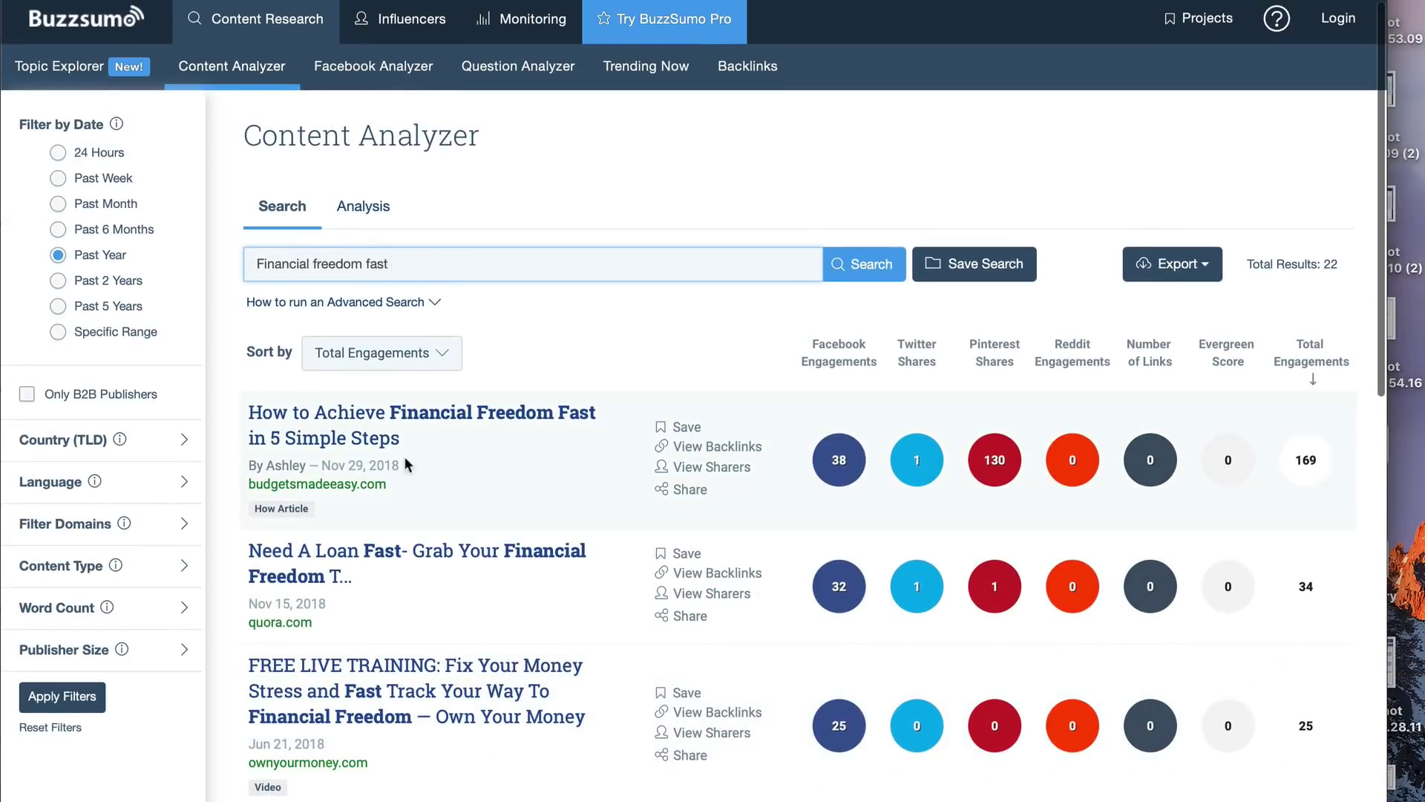
pyautogui.scroll(-1, 469, 415)
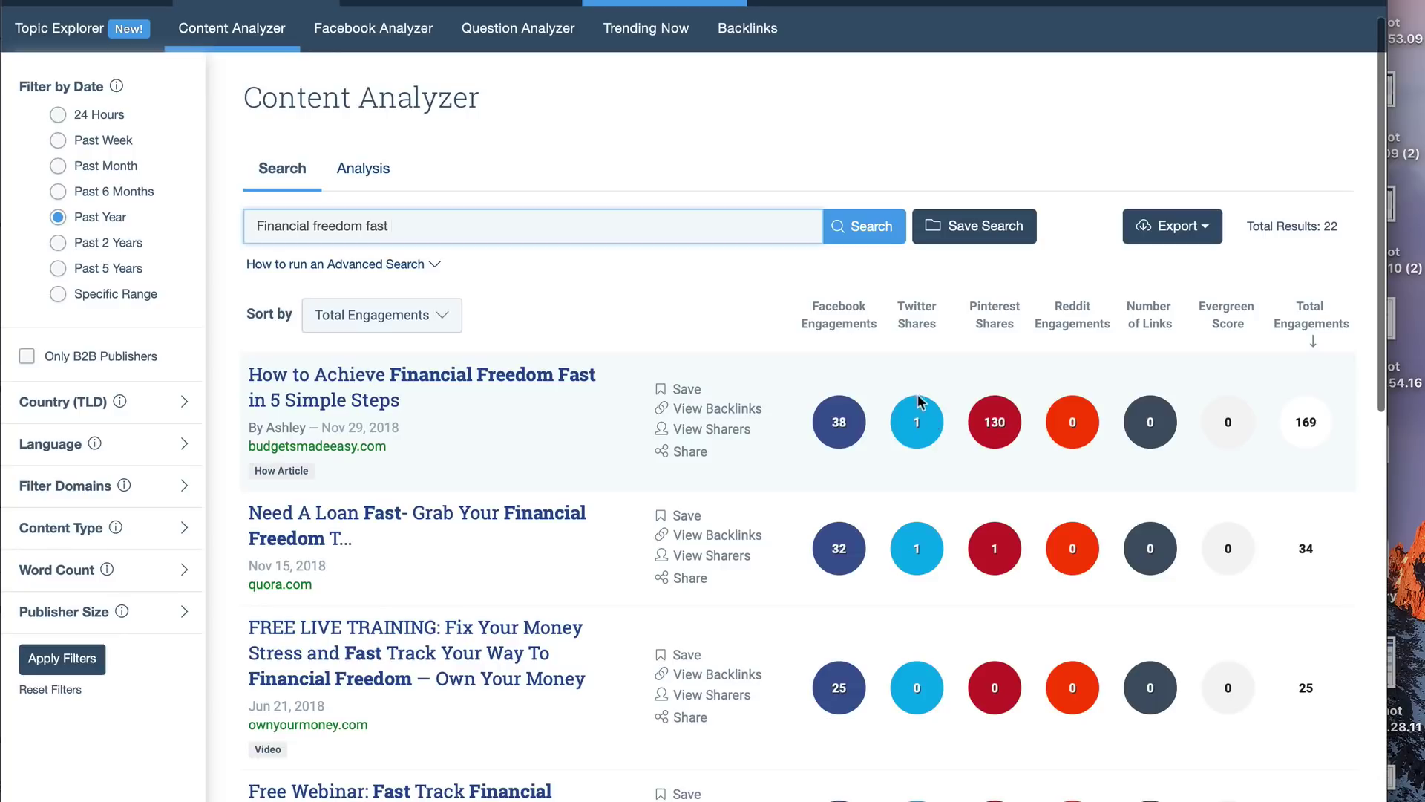
pyautogui.scroll(-1, 842, 602)
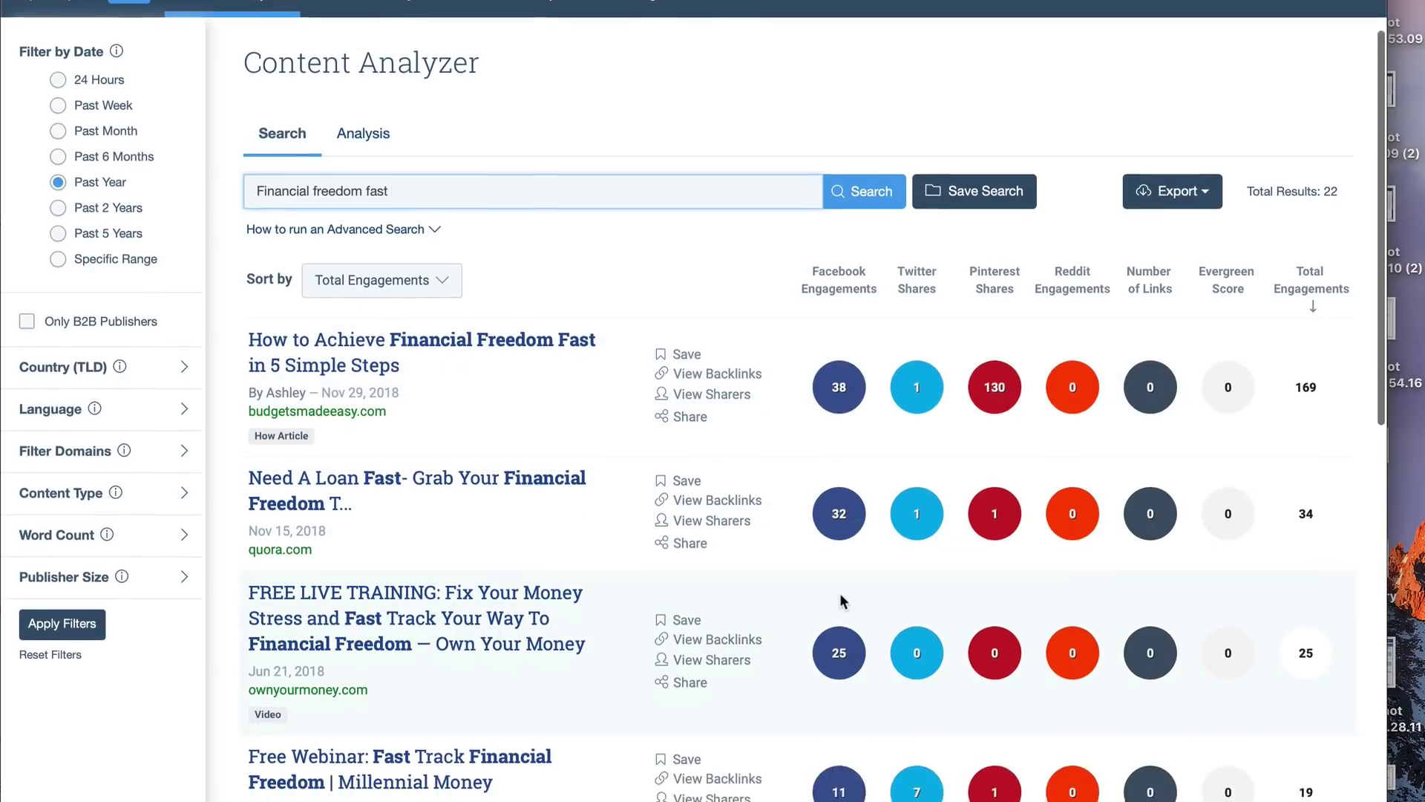
pyautogui.scroll(-1, 843, 597)
pyautogui.scroll(-3, 824, 415)
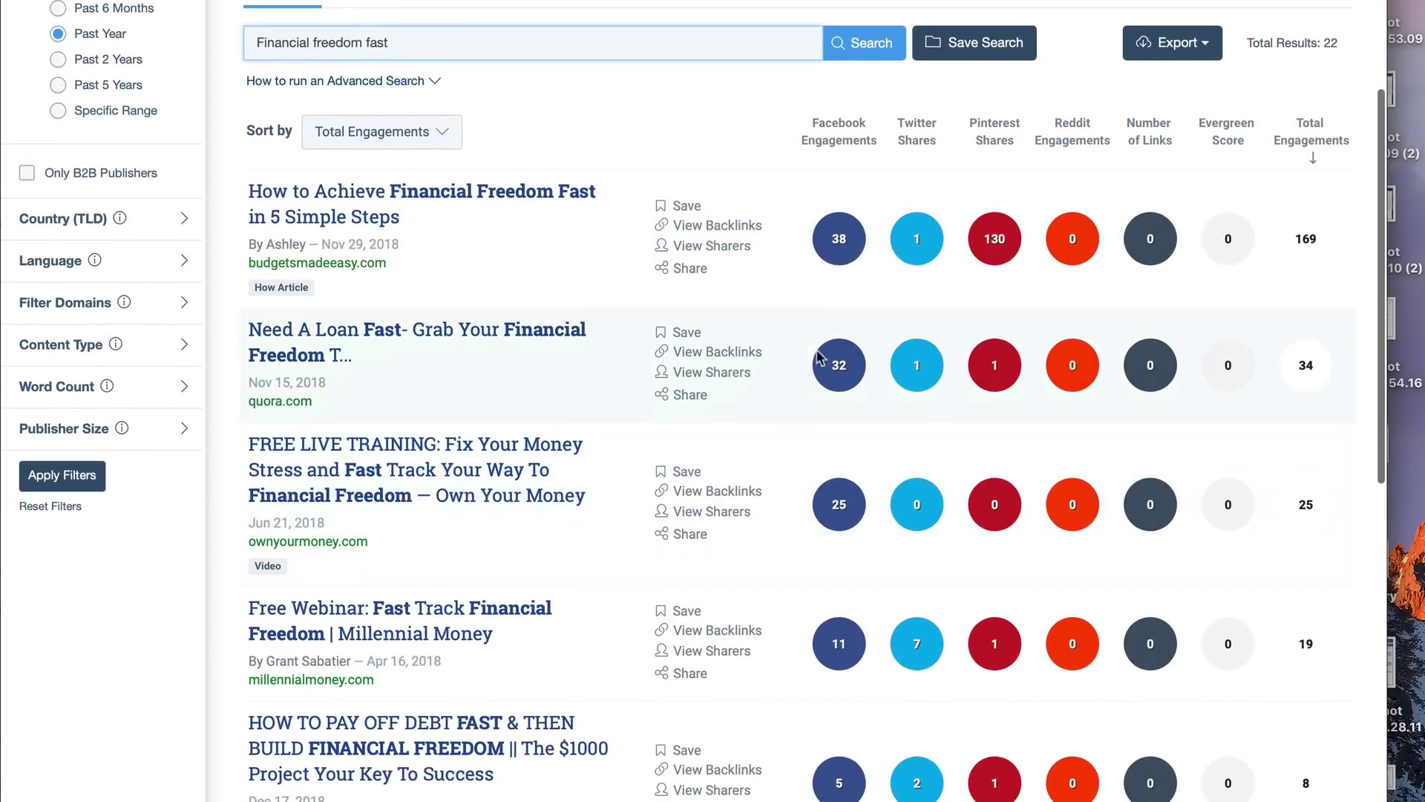
pyautogui.scroll(-2, 839, 364)
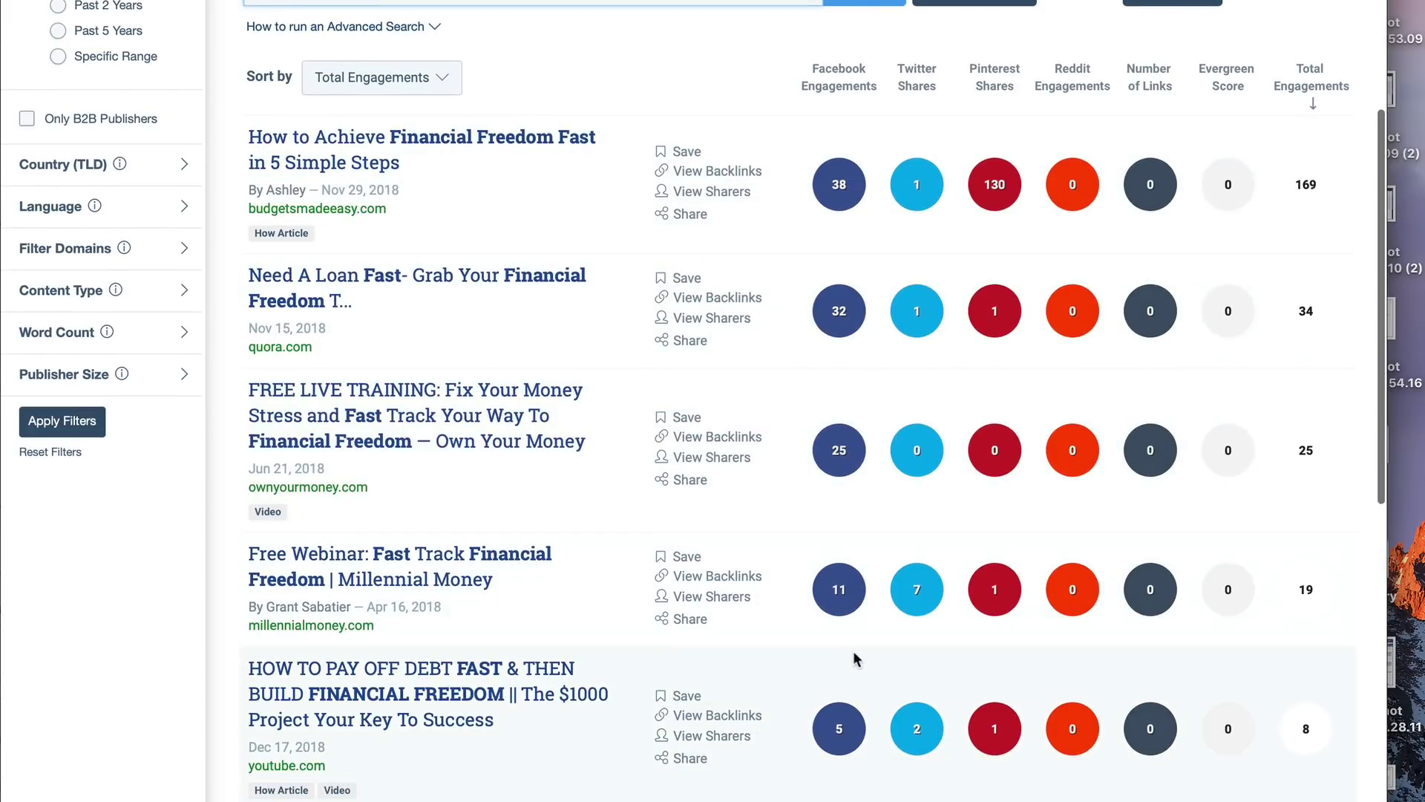
pyautogui.scroll(2, 854, 661)
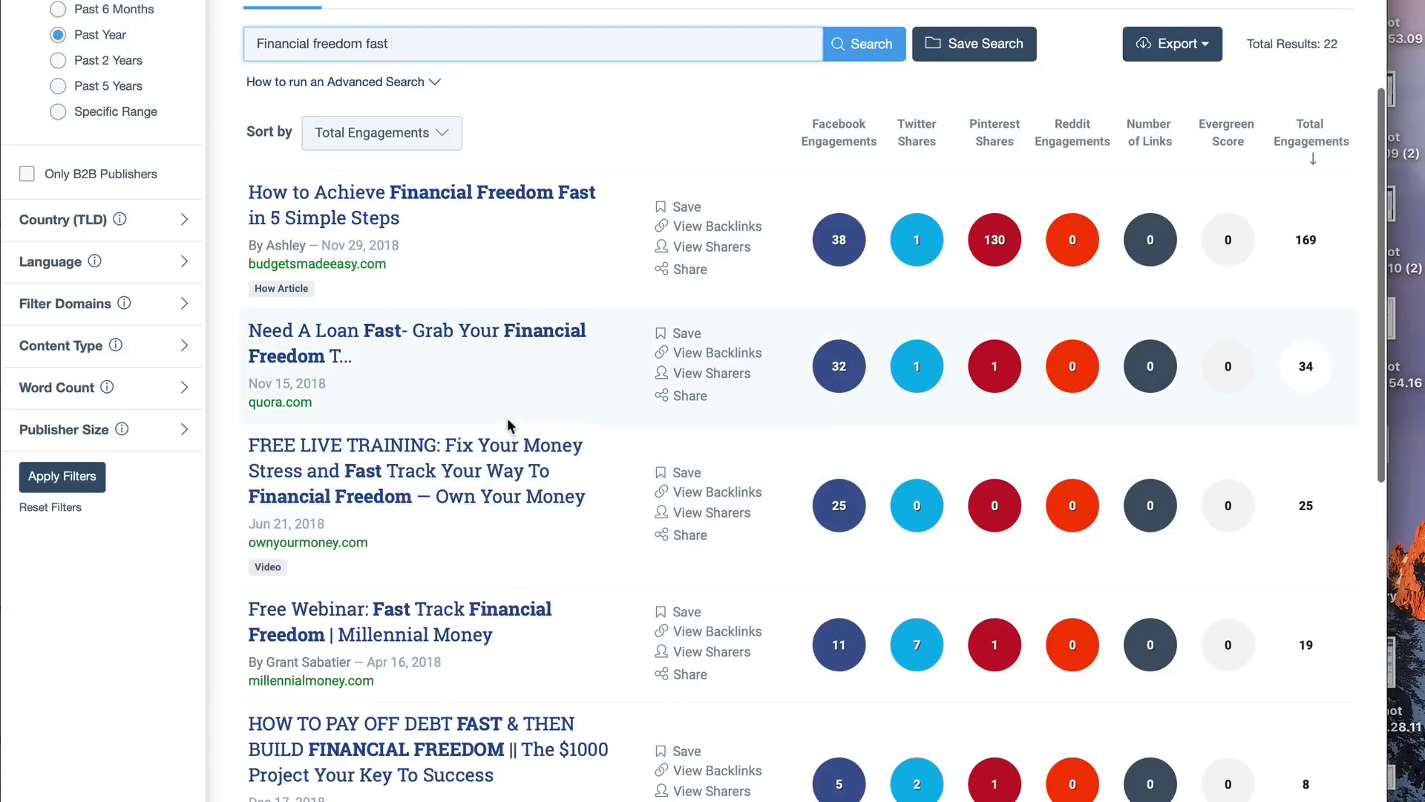
pyautogui.scroll(2, 510, 426)
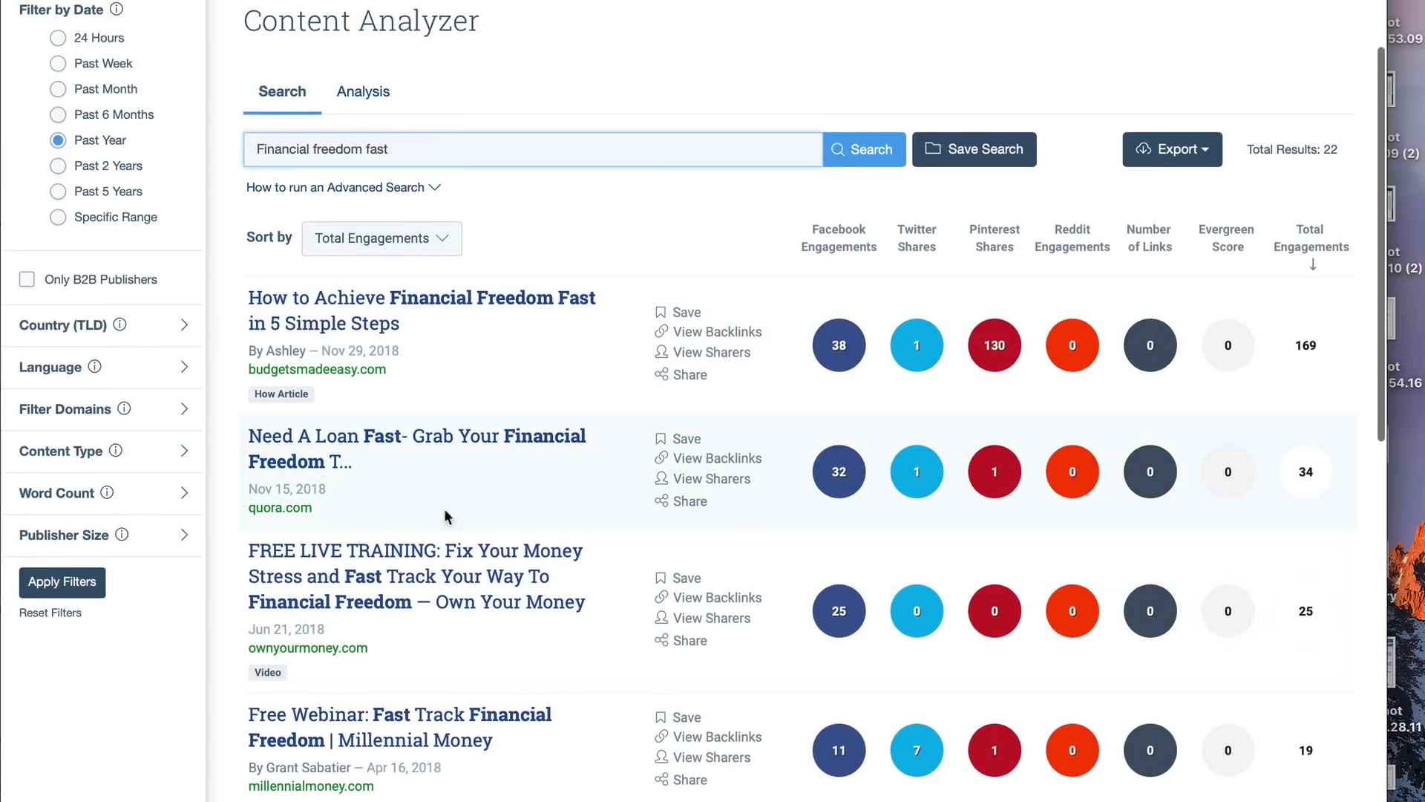
pyautogui.scroll(2, 460, 371)
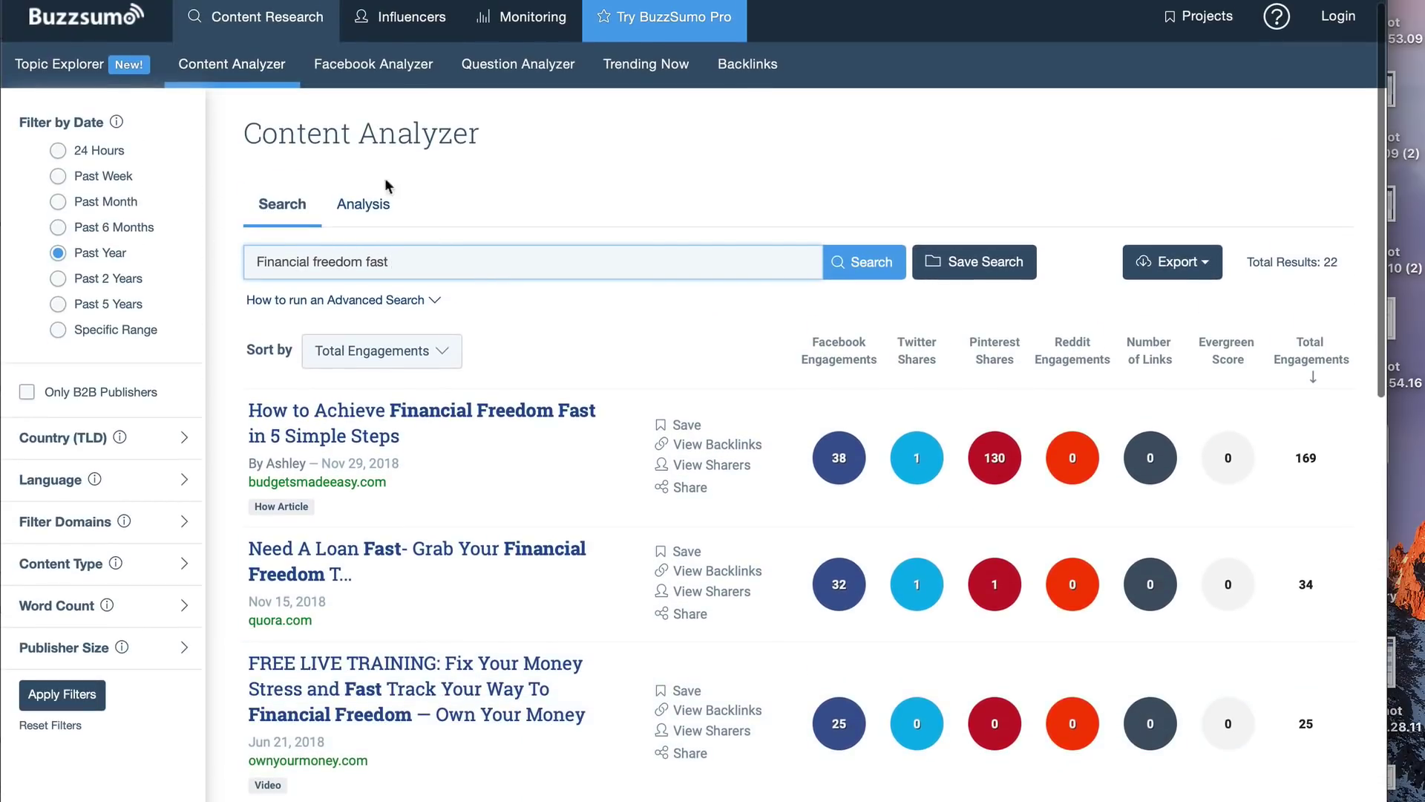
pyautogui.scroll(1, 476, 200)
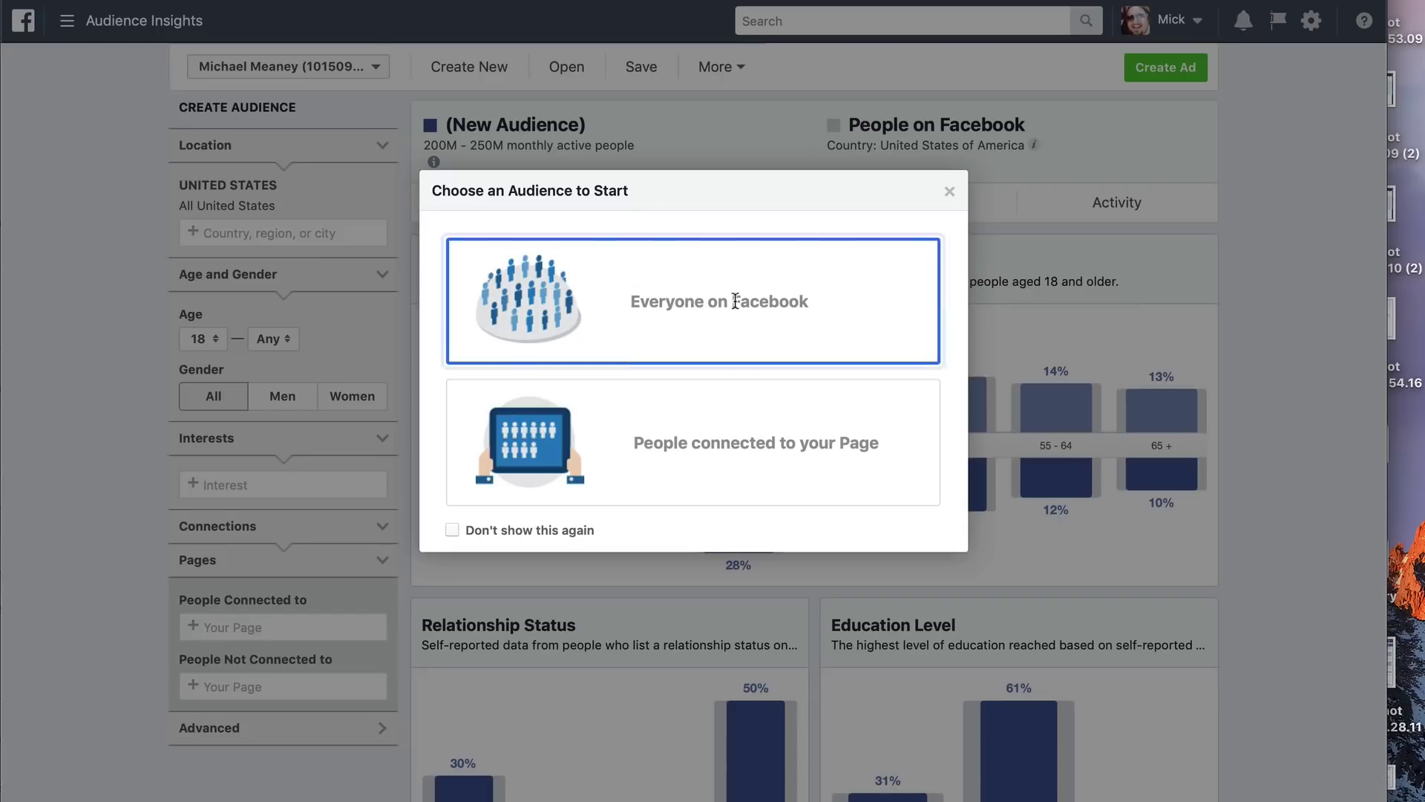
# In Facebook Audience Insights, start with everyone on Facebook and add the Entrepreneurship interest under Business and industry.
pyautogui.click(712, 306)
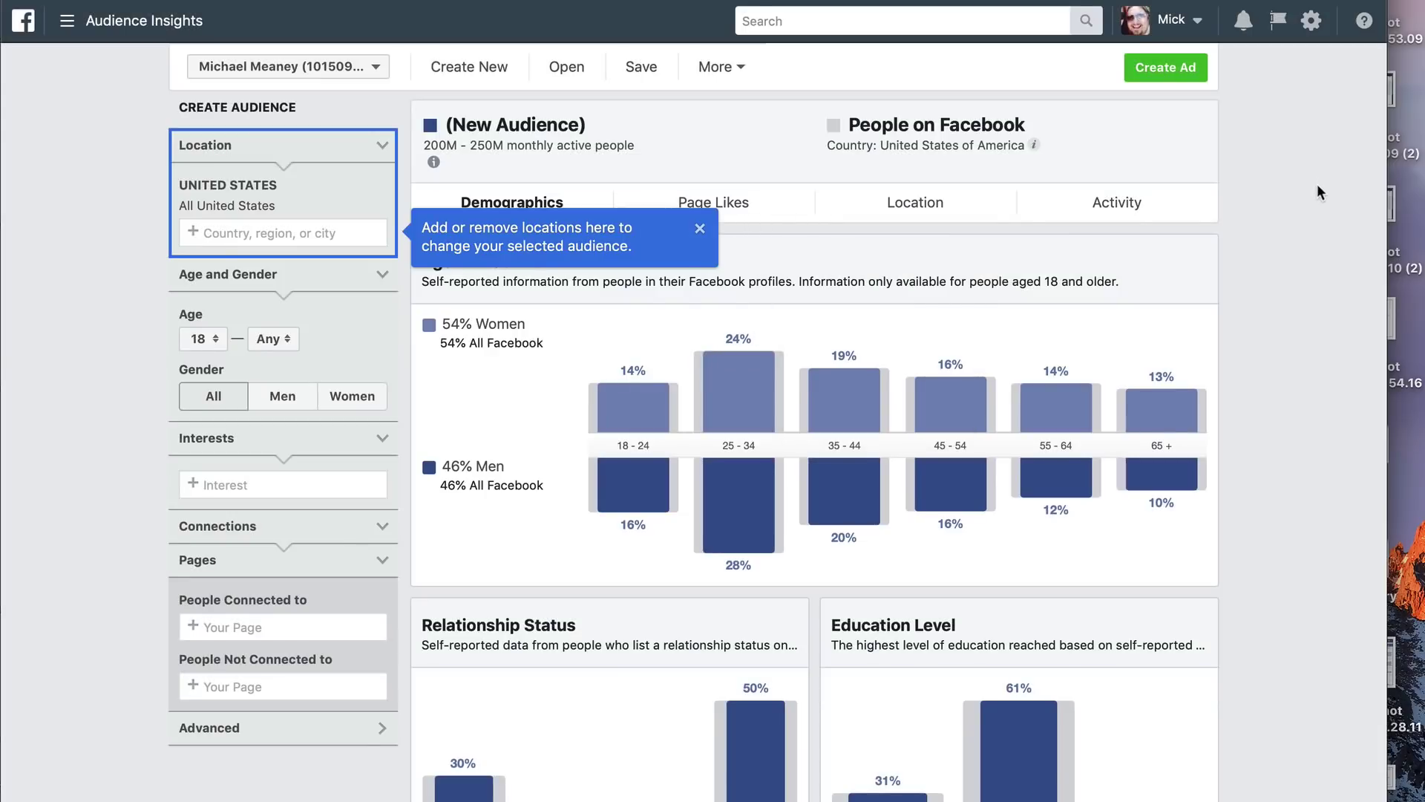
pyautogui.click(196, 207)
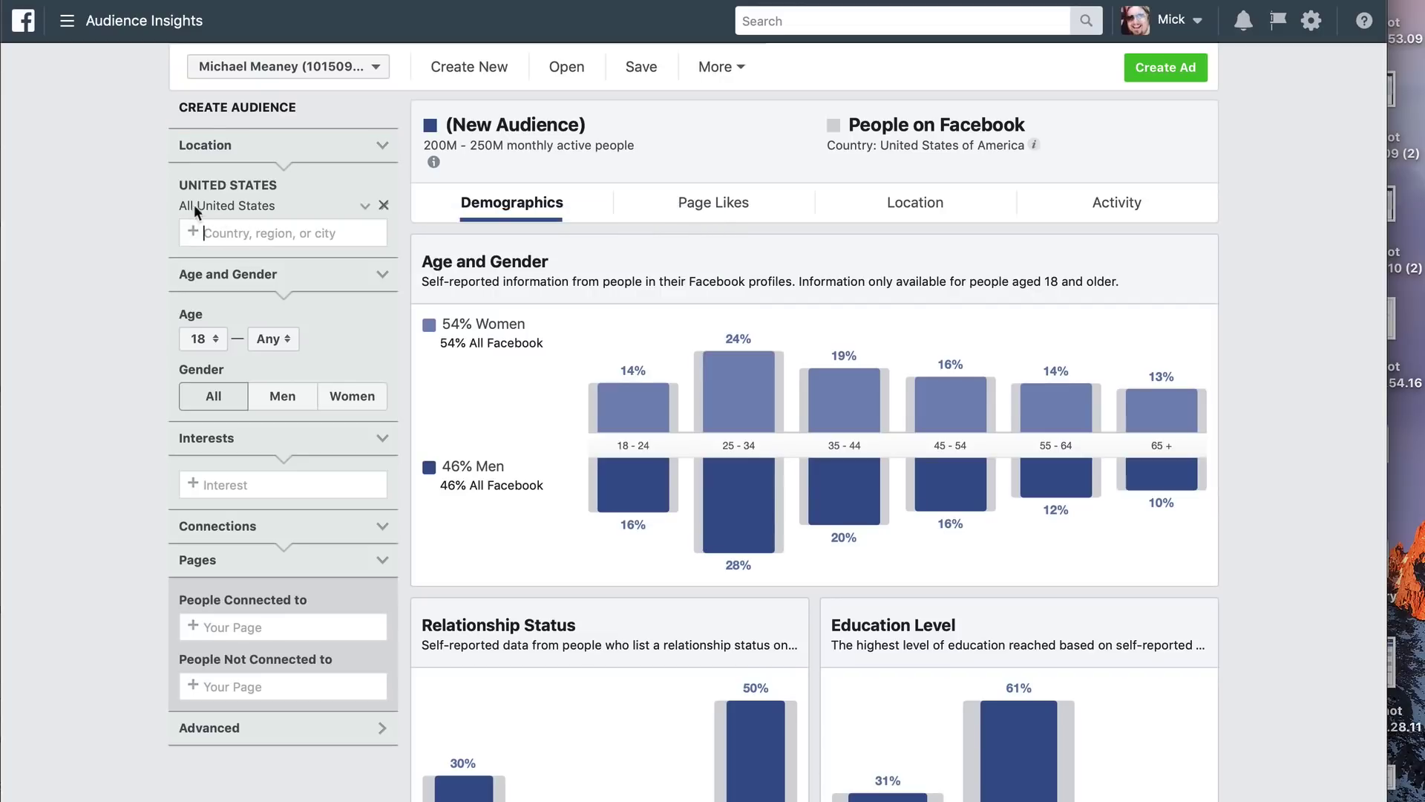
pyautogui.scroll(-2, 90, 460)
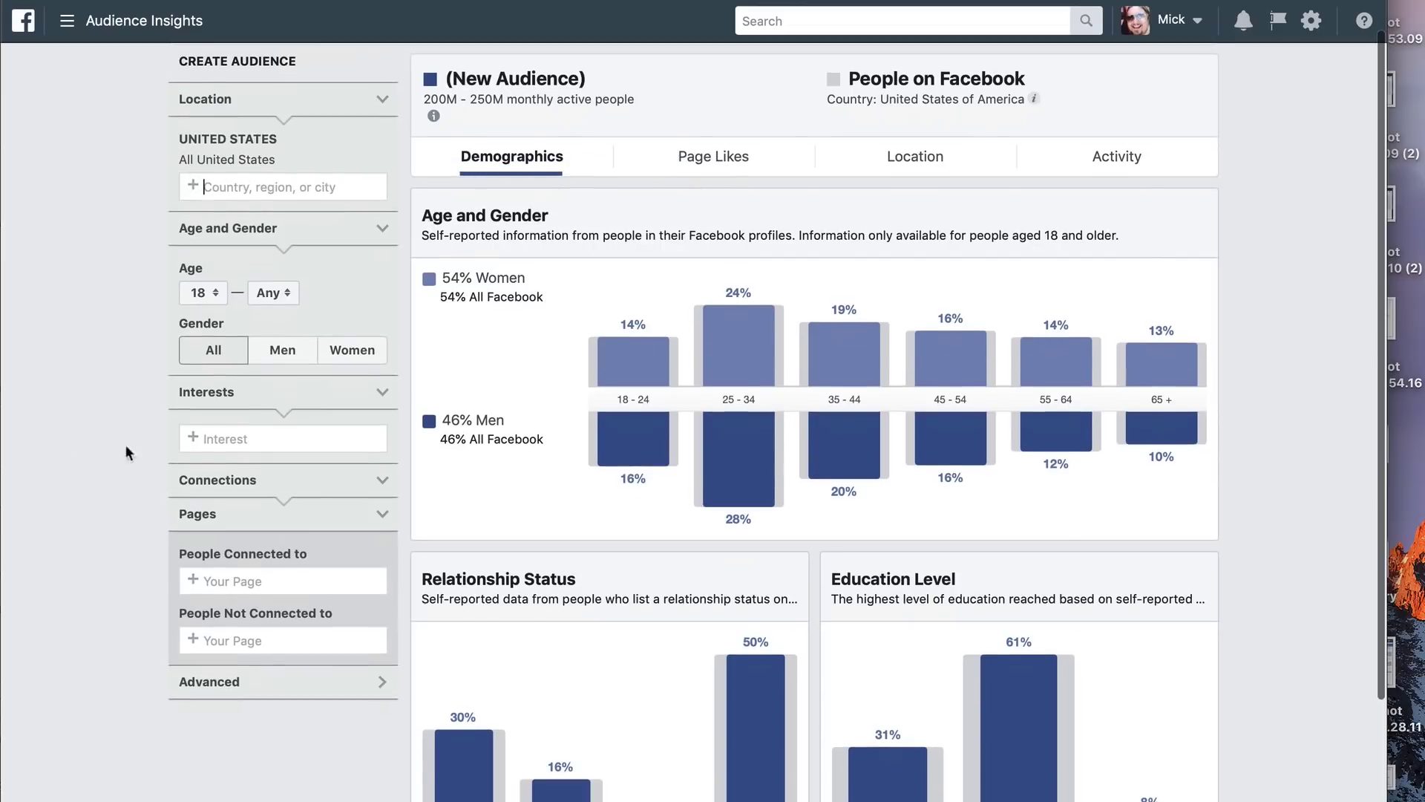
pyautogui.click(264, 434)
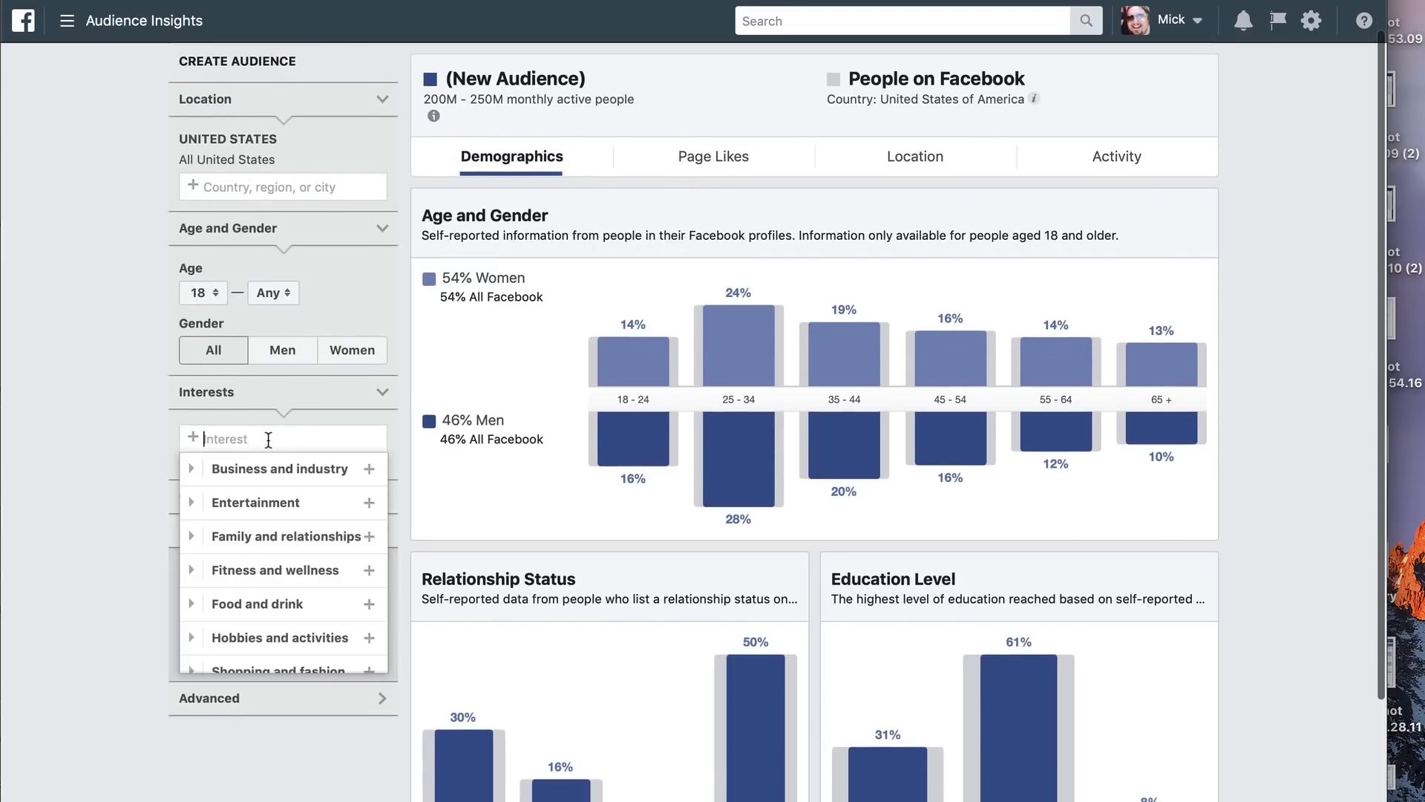
pyautogui.click(296, 475)
pyautogui.scroll(-4, 282, 513)
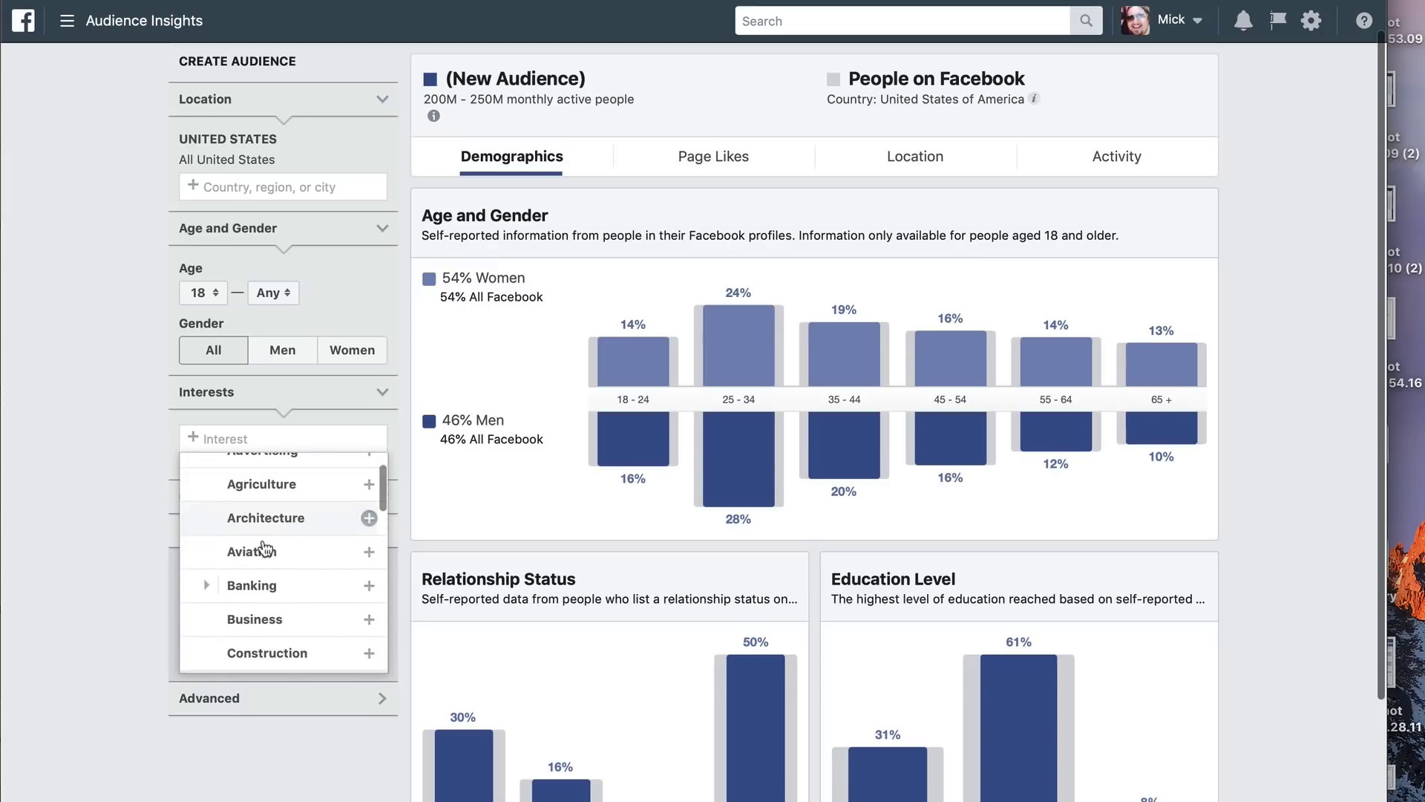
pyautogui.scroll(-2, 281, 505)
pyautogui.click(291, 559)
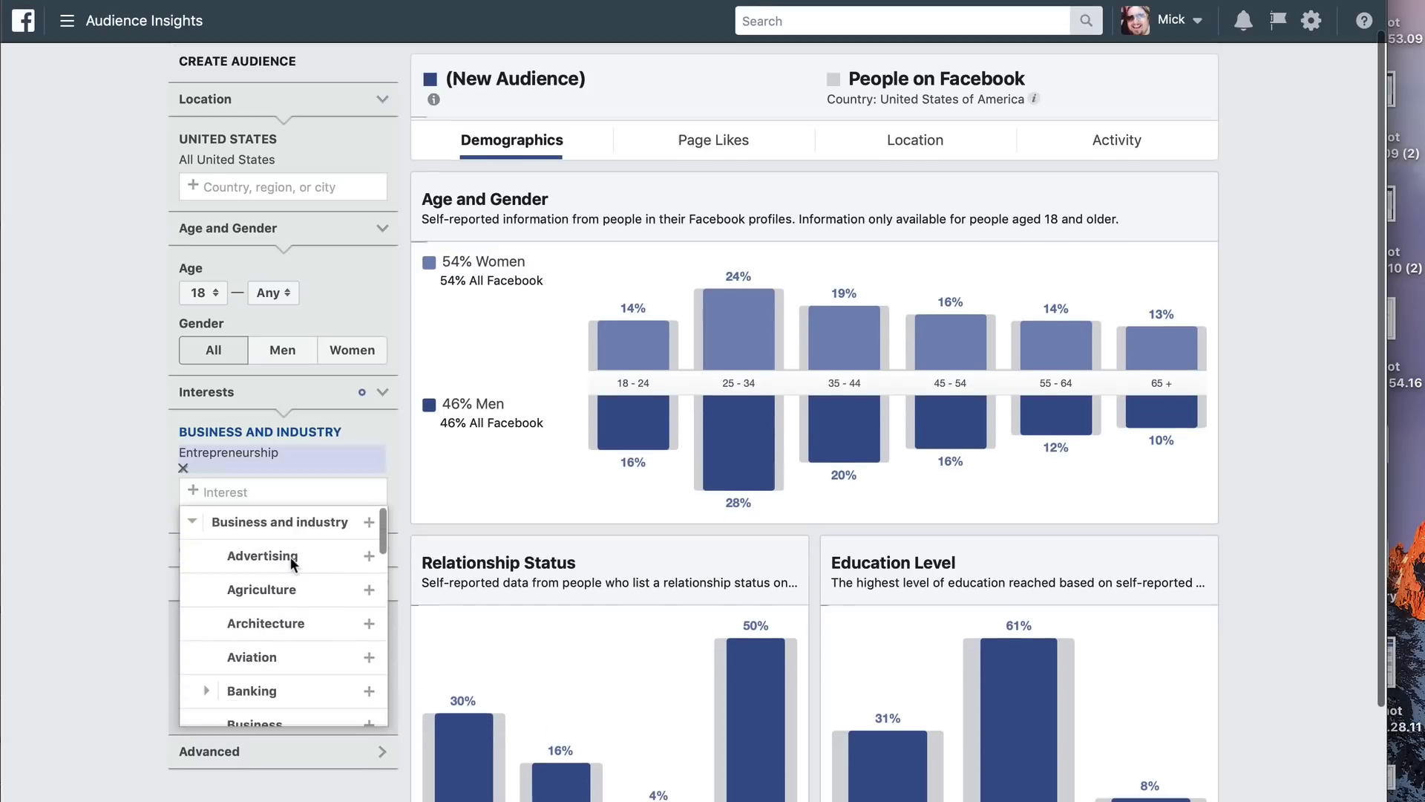
pyautogui.click(89, 453)
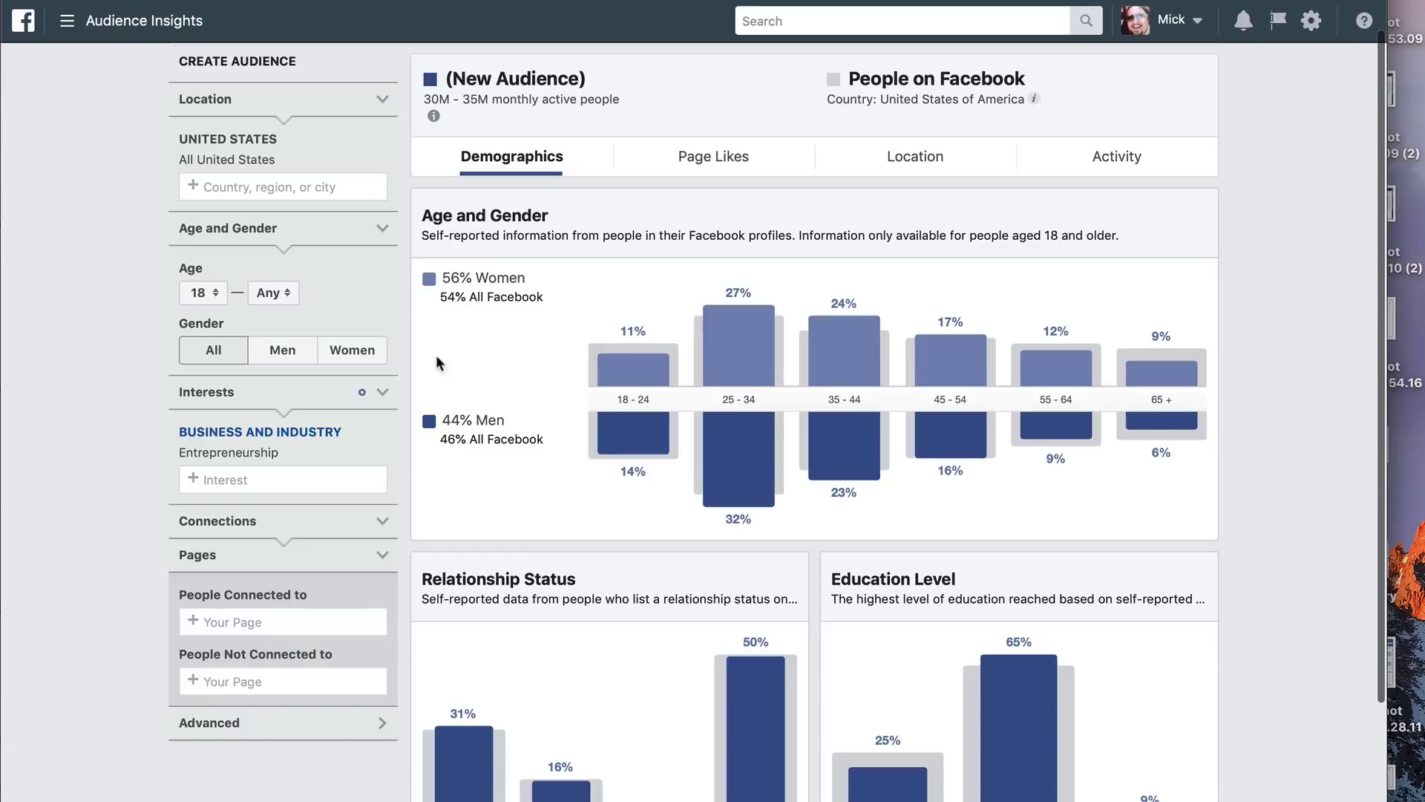
# Examine the audience's age and gender, relationship status and education level charts.
pyautogui.scroll(-1, 728, 499)
pyautogui.scroll(1, 727, 312)
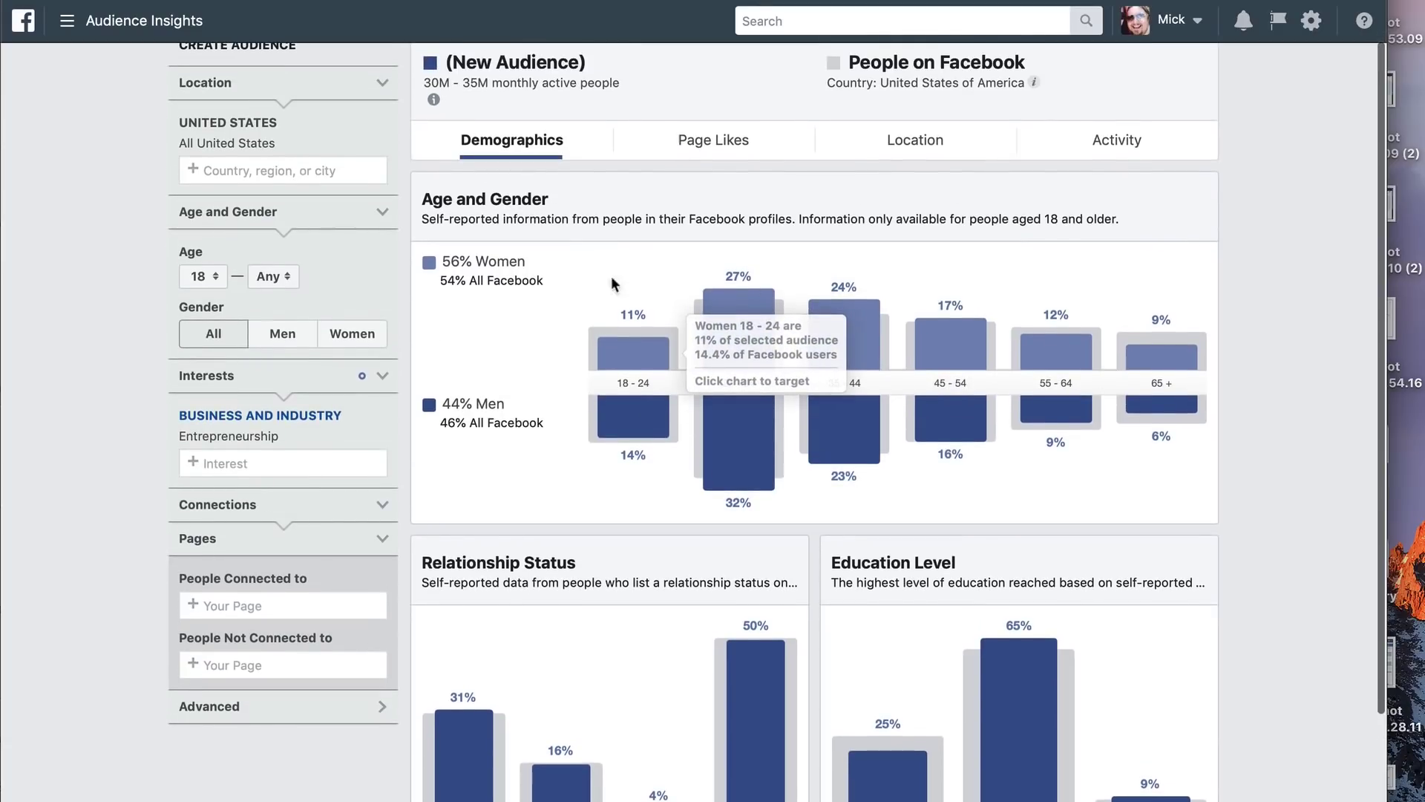
pyautogui.scroll(-1, 697, 301)
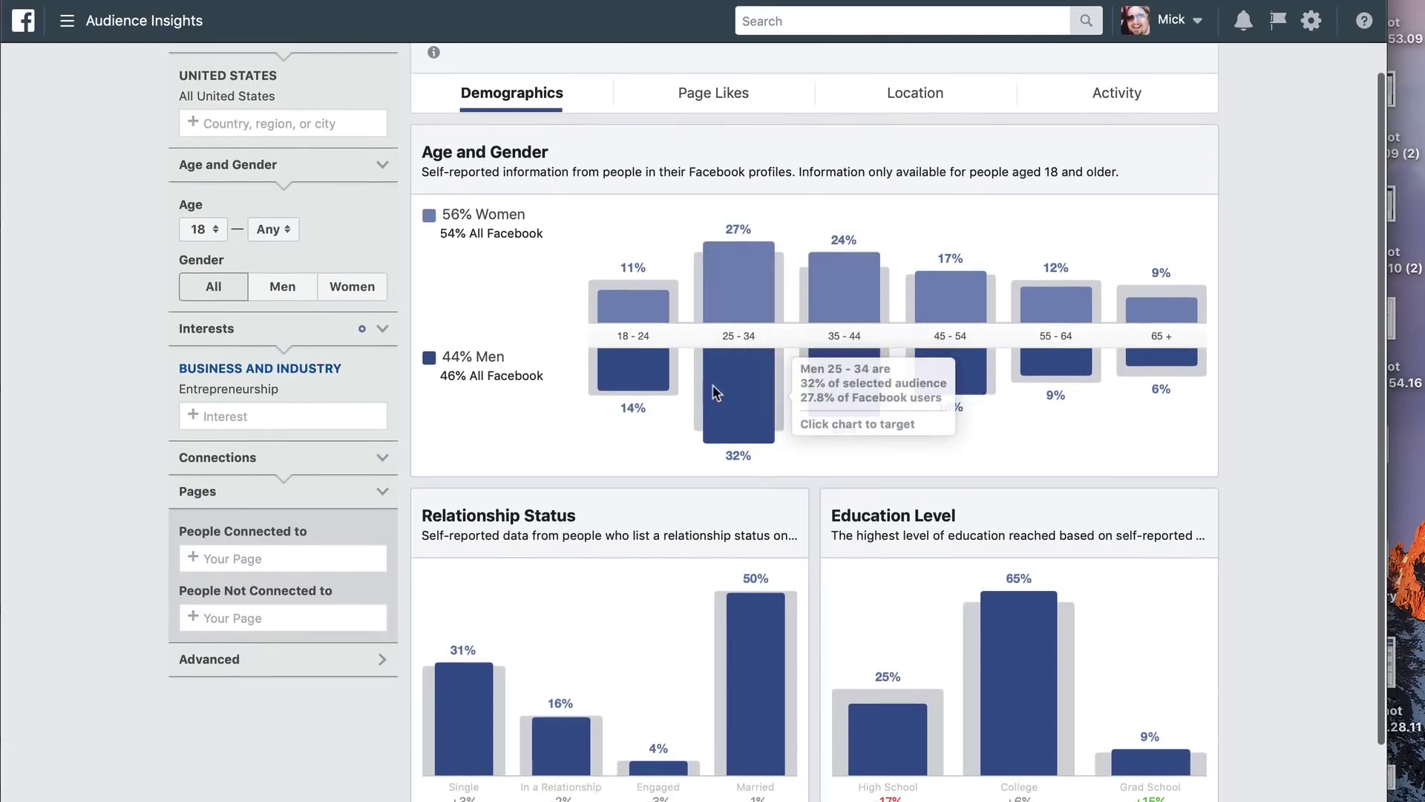
pyautogui.scroll(-2, 712, 385)
pyautogui.scroll(3, 716, 317)
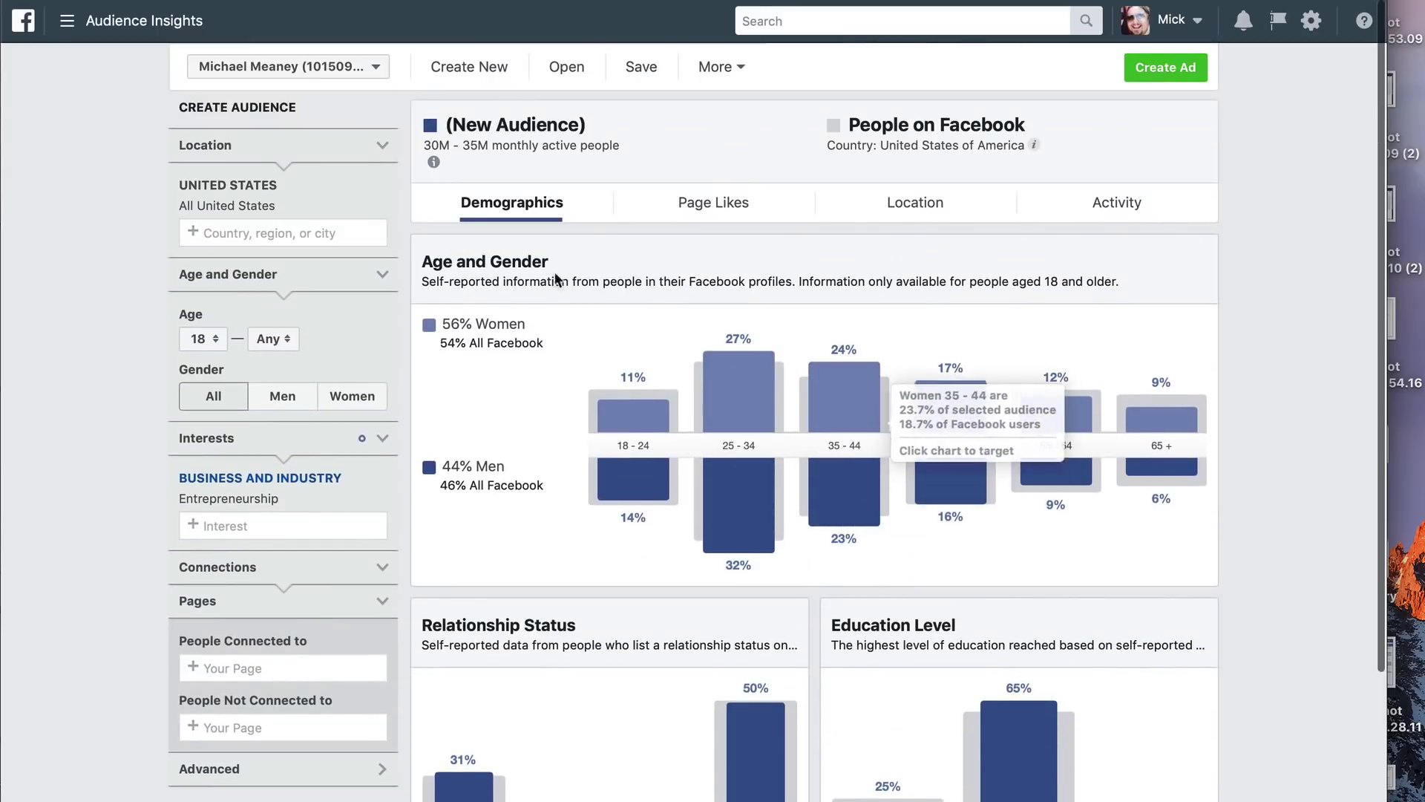
# Look through the audience's page likes, location and activity breakdowns.
pyautogui.click(698, 205)
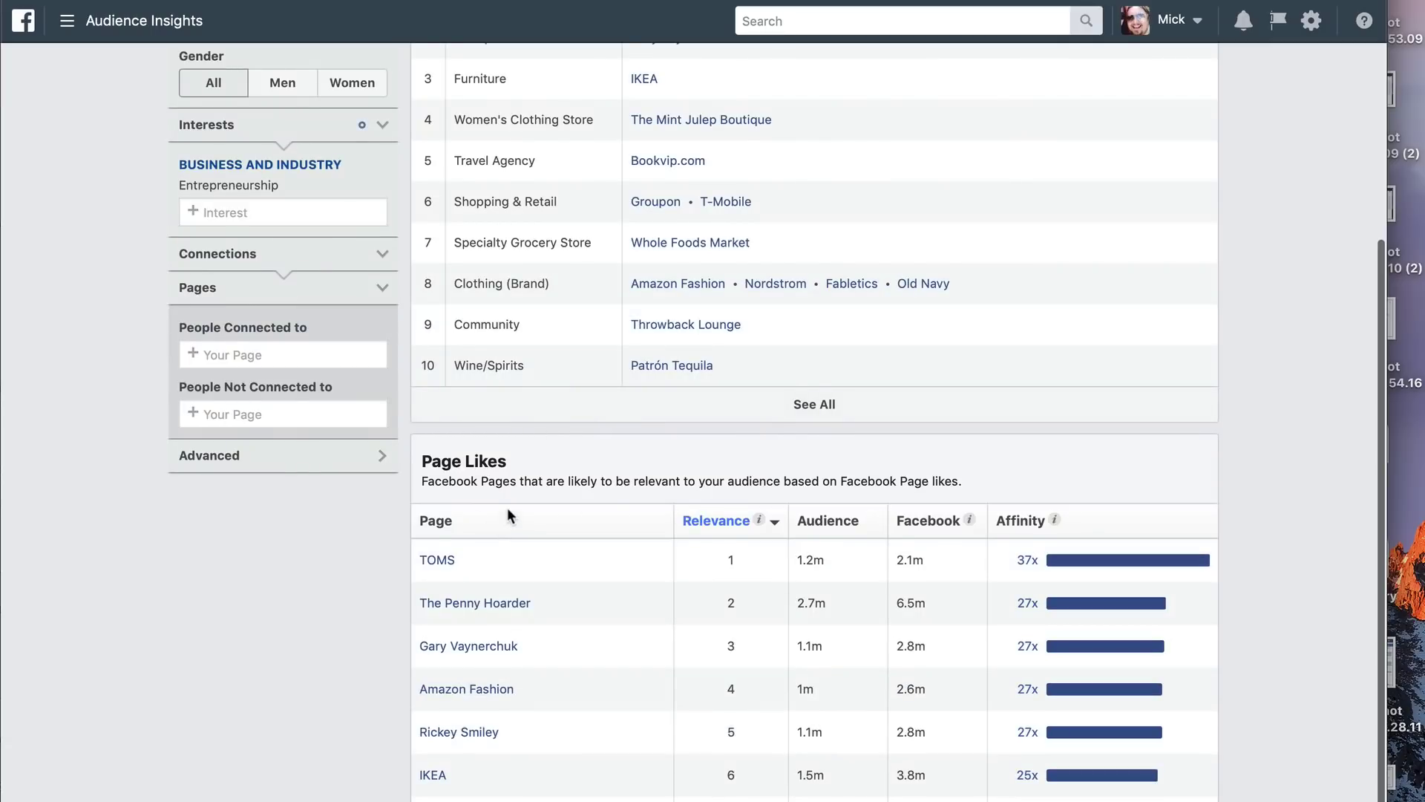
pyautogui.scroll(5, 509, 515)
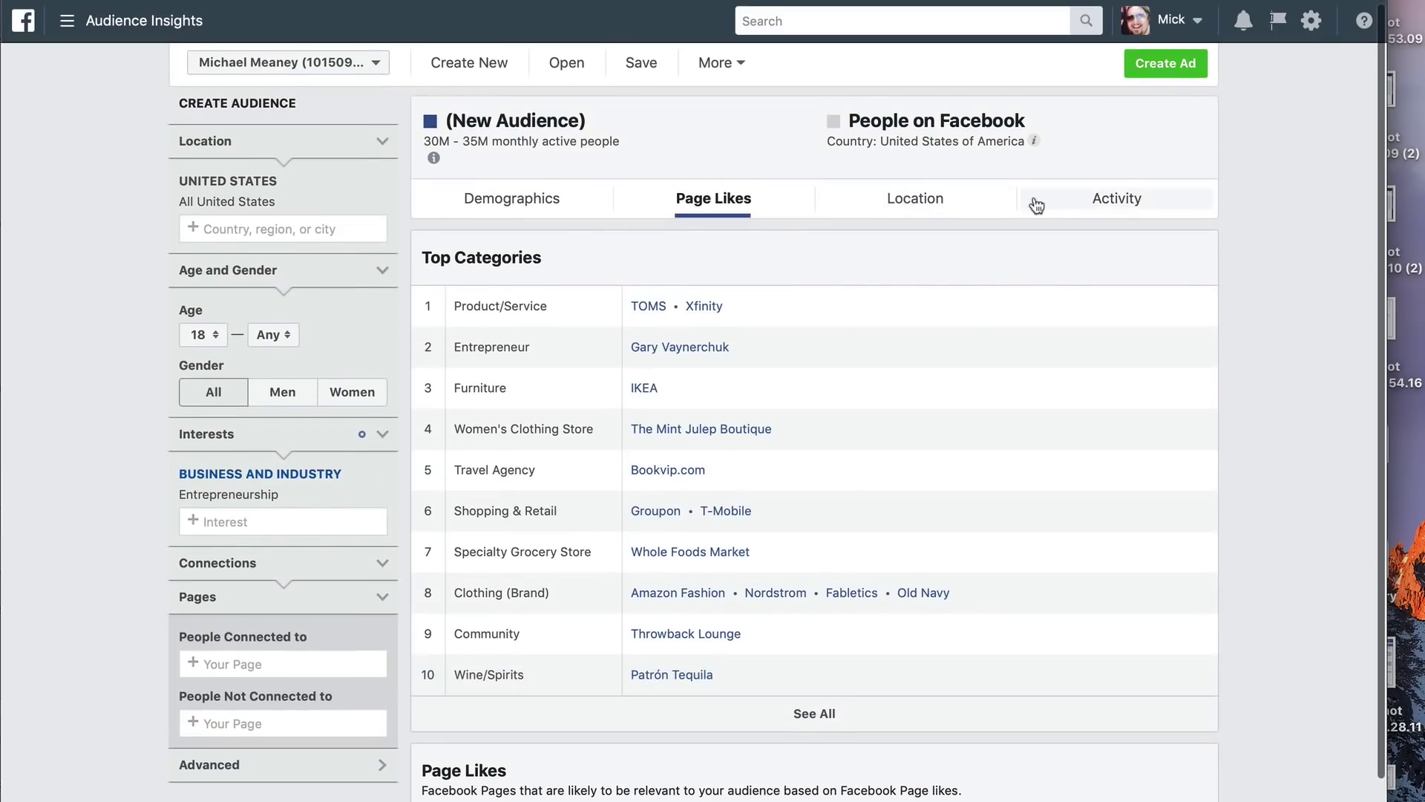
pyautogui.click(939, 201)
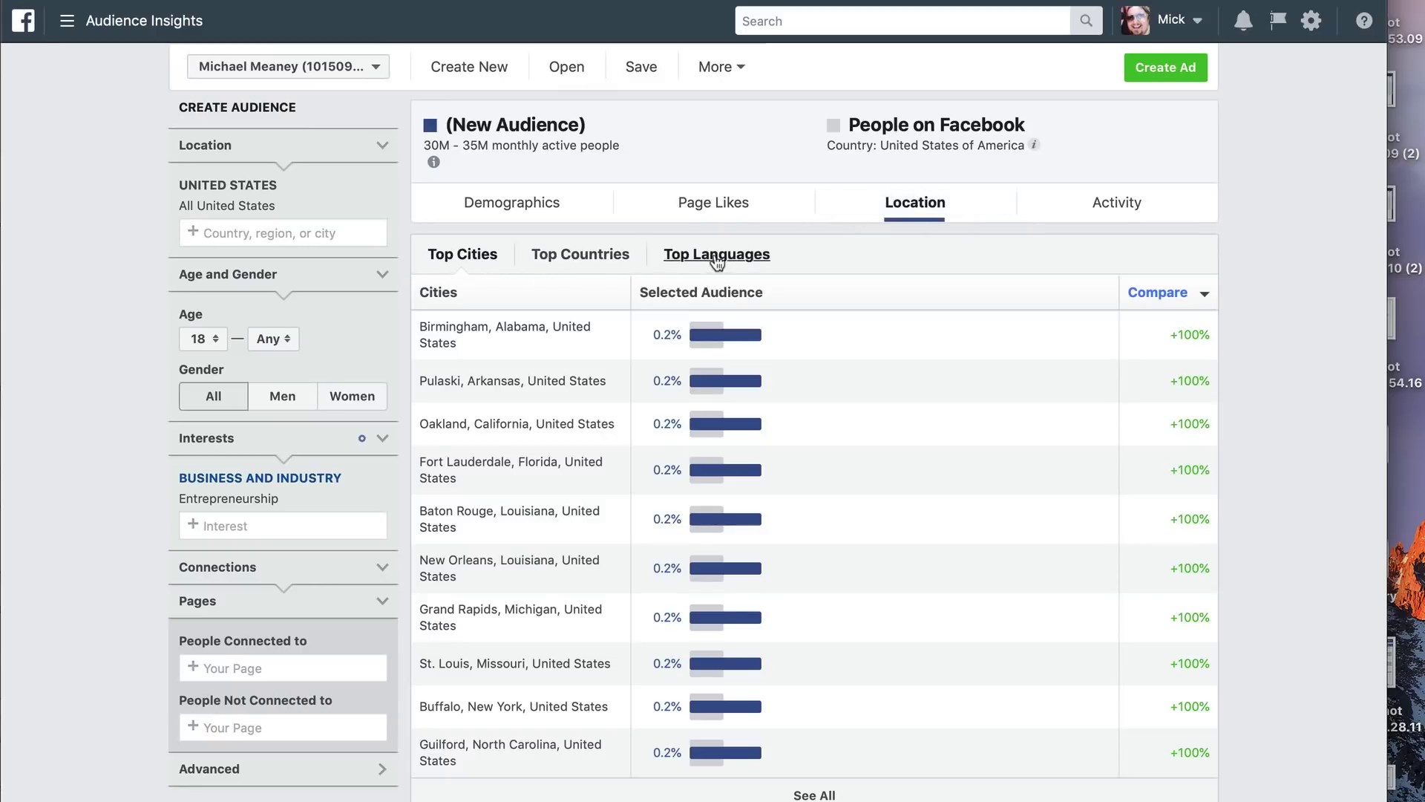
pyautogui.click(1113, 208)
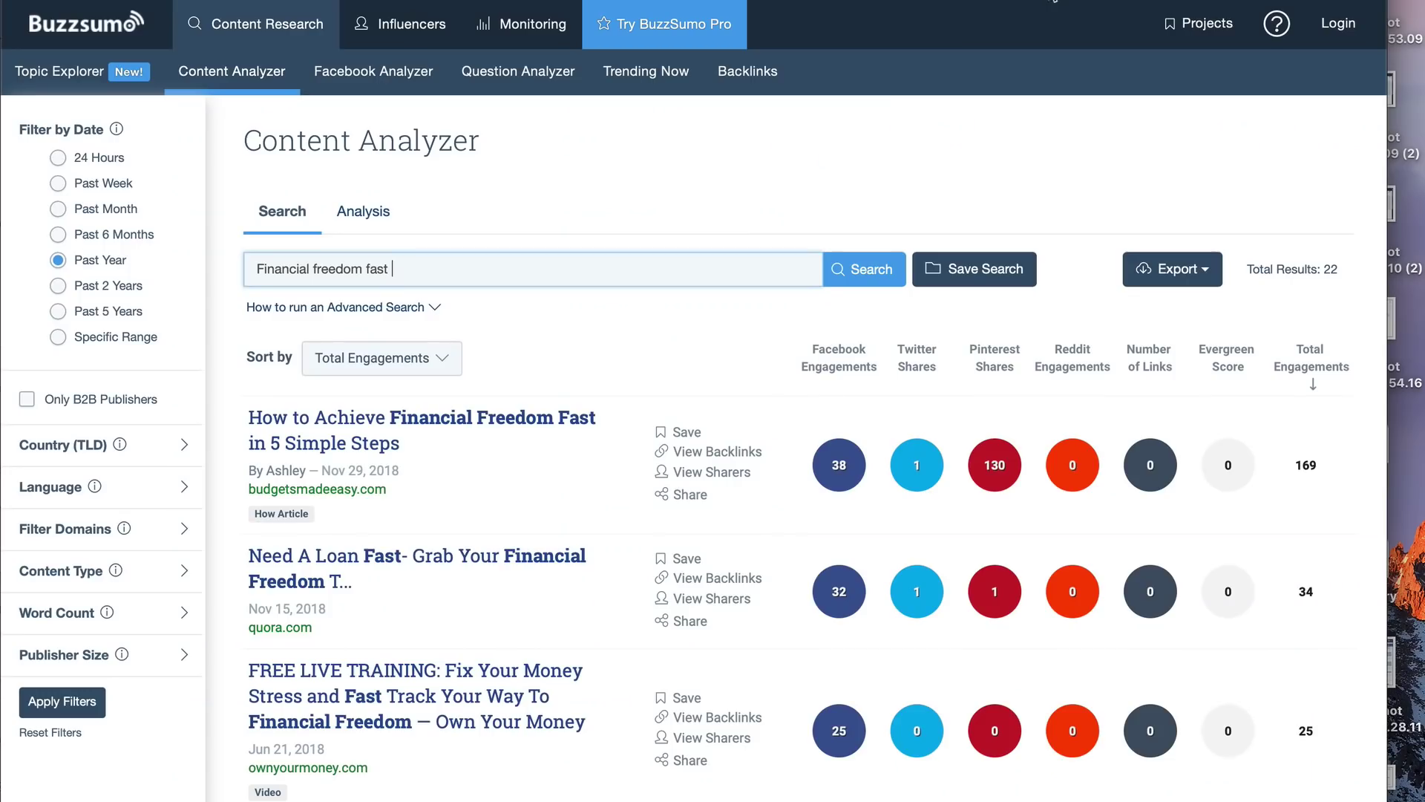
# Switch to Facebook Audience Insights and revisit the audience's age and gender demographics.
pyautogui.tripleClick(412, 260)
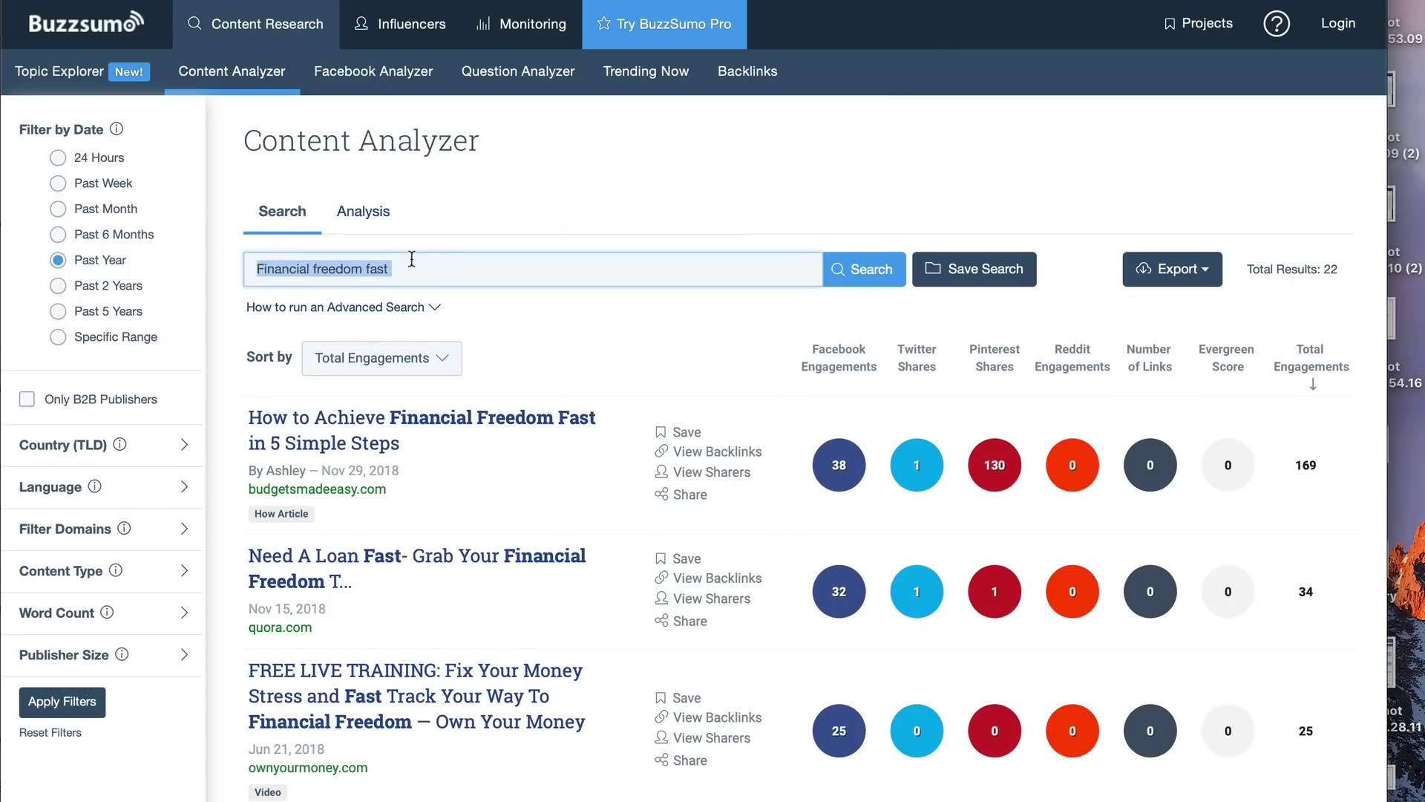
pyautogui.click(454, 269)
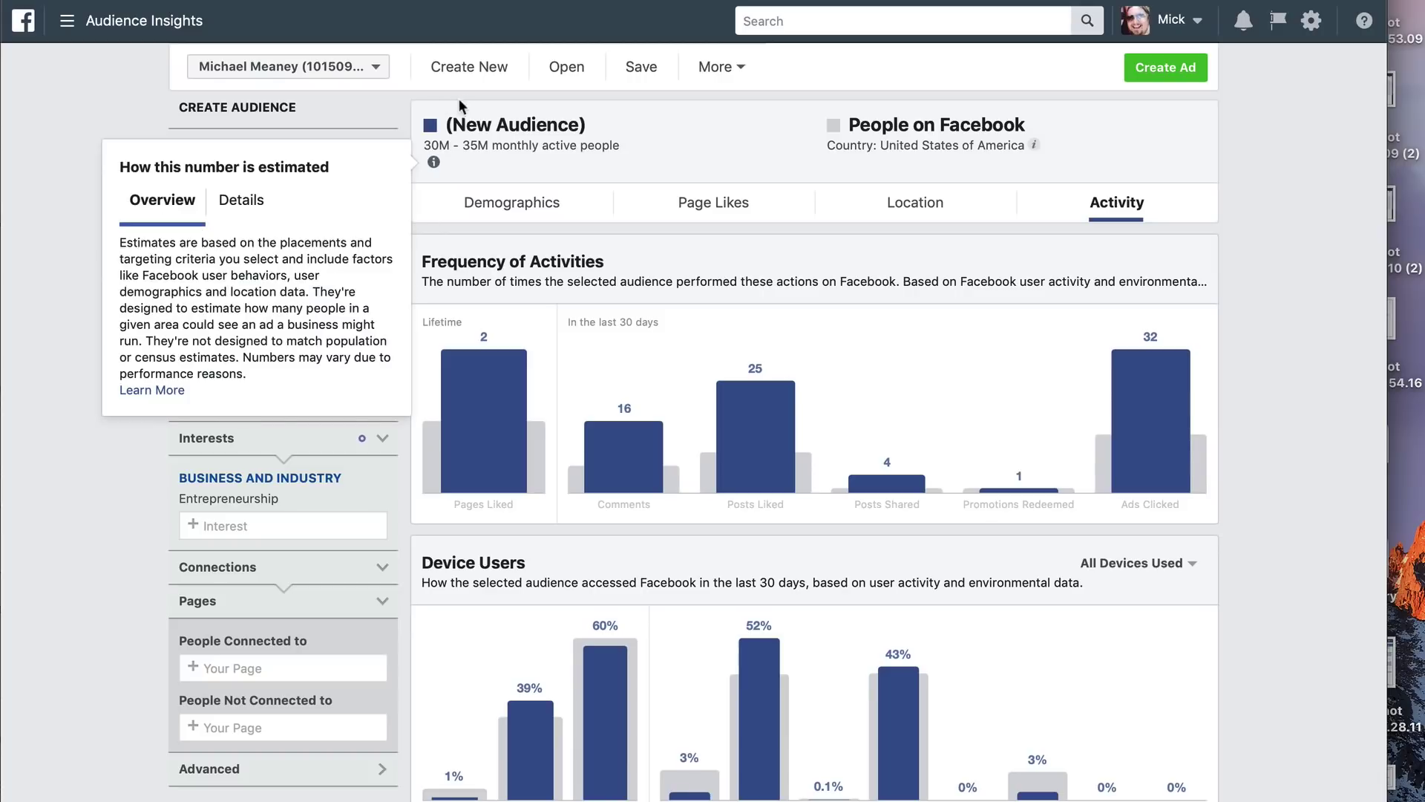
pyautogui.click(542, 208)
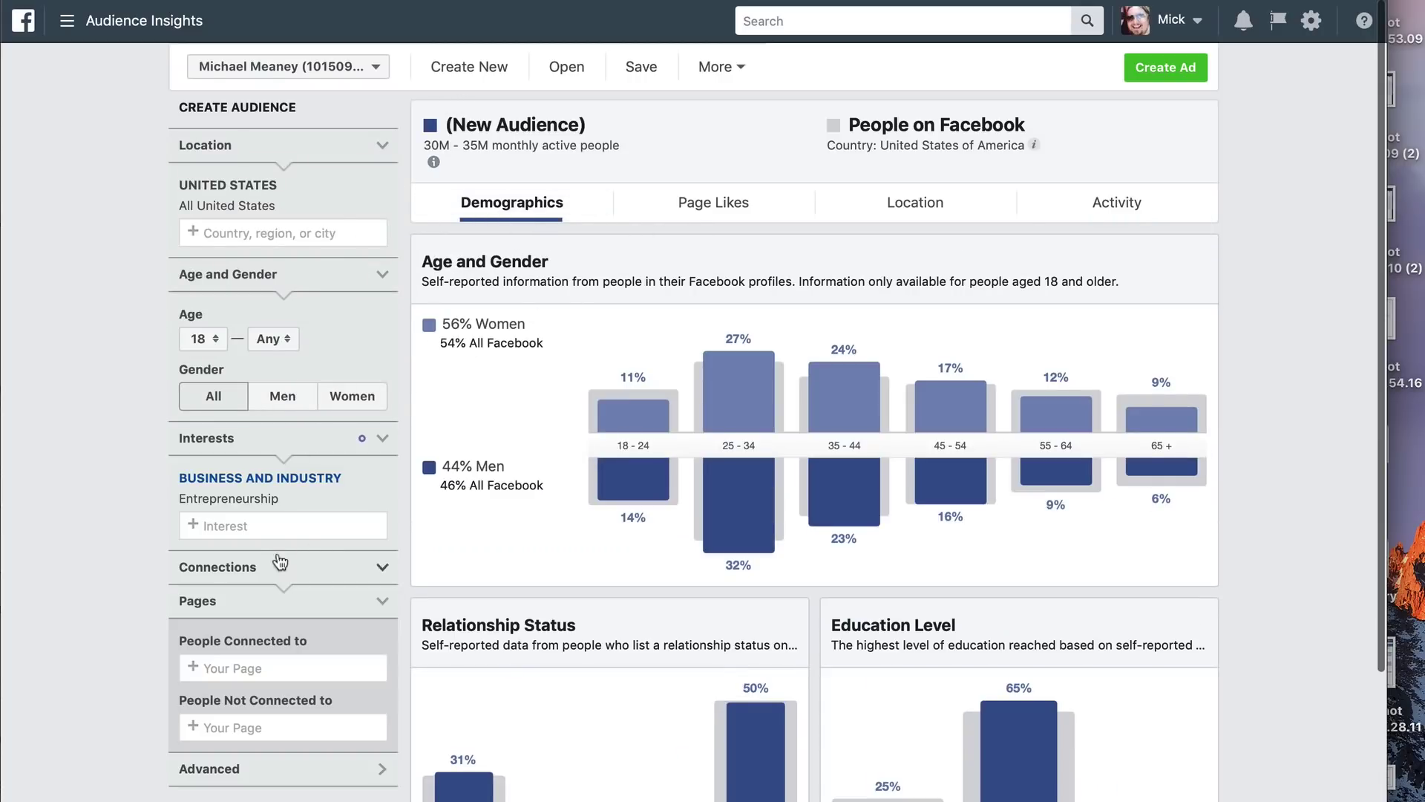
pyautogui.click(1074, 0)
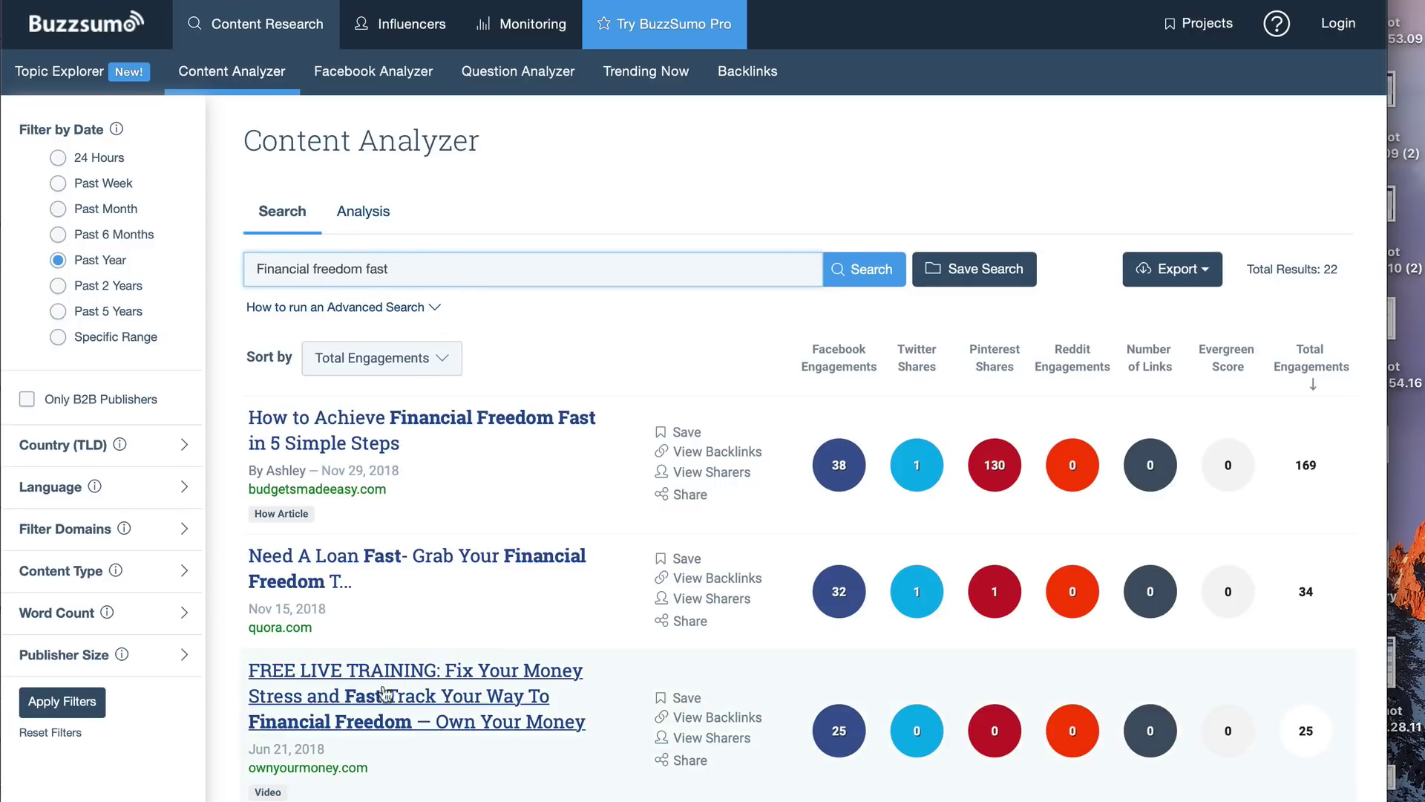
# Look through the BuzzSumo content results for "Financial freedom fast" and their engagement figures.
pyautogui.scroll(-2, 384, 694)
pyautogui.scroll(2, 512, 628)
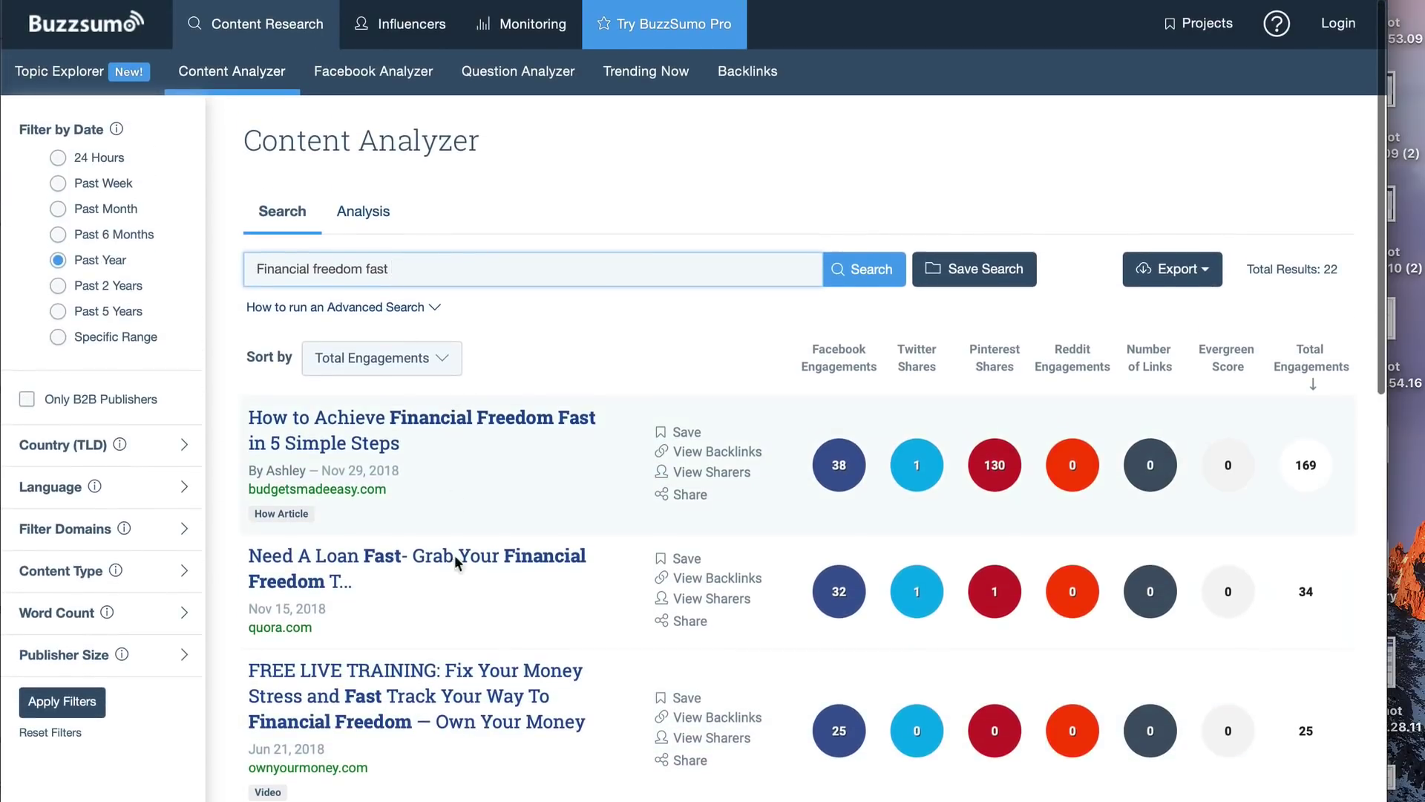
pyautogui.scroll(-2, 471, 594)
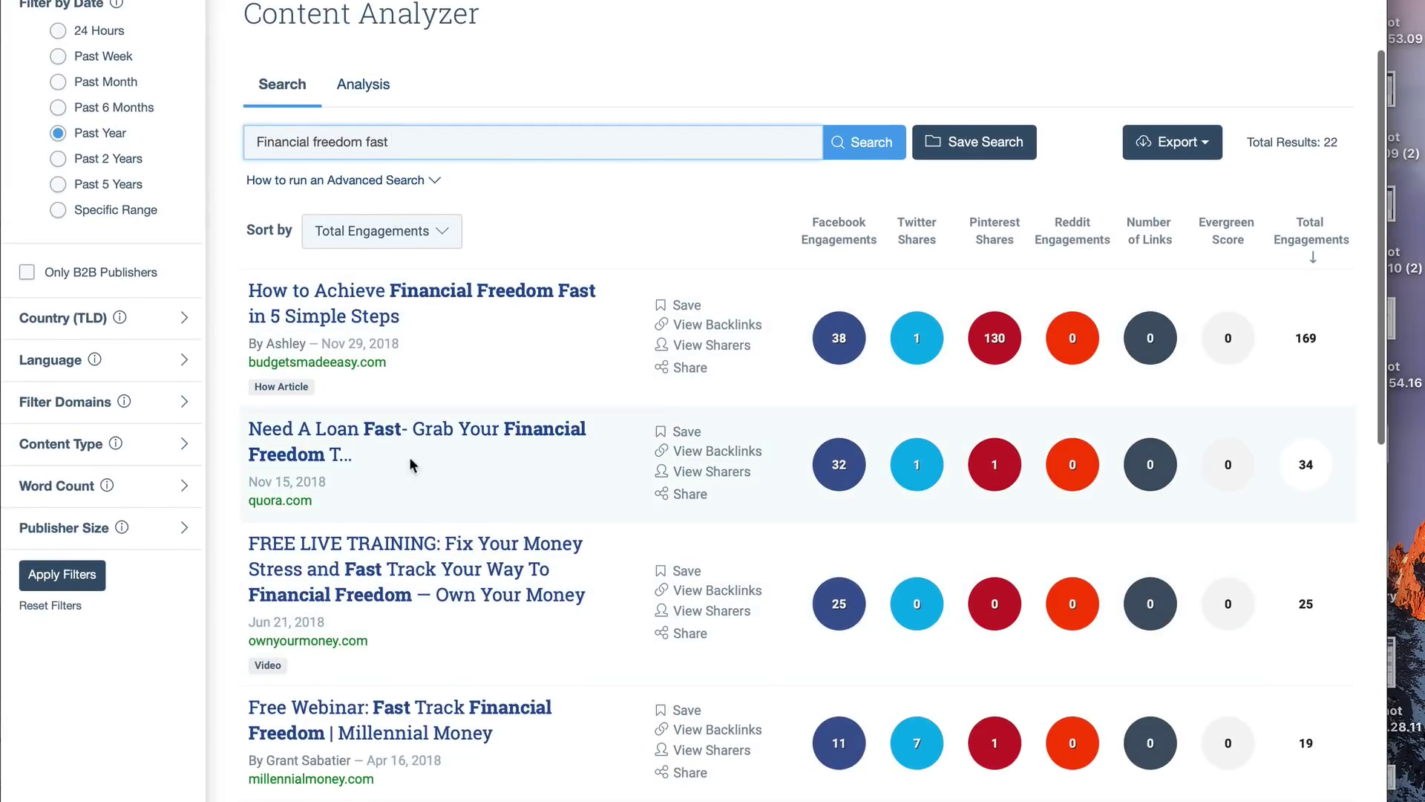
pyautogui.scroll(-7, 379, 582)
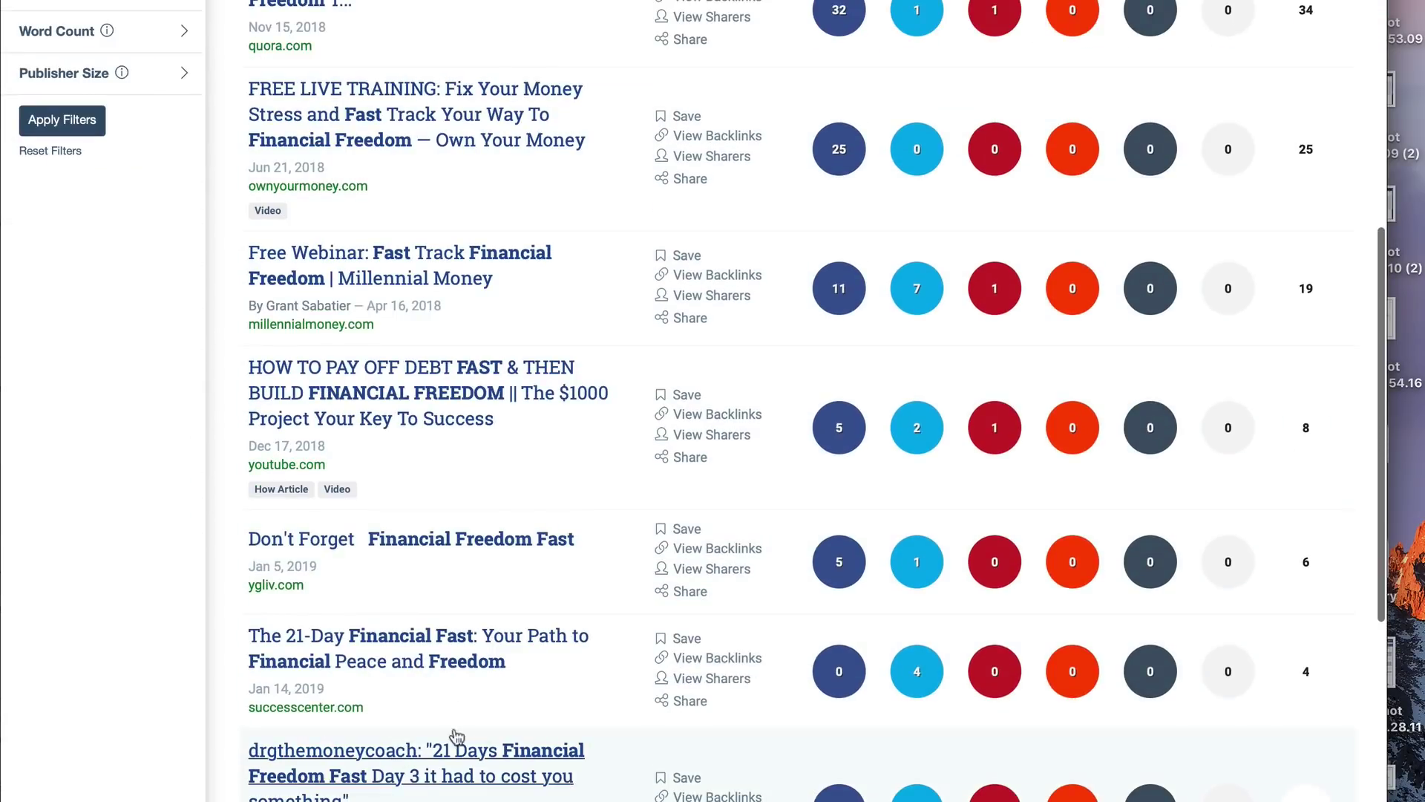
pyautogui.scroll(-1, 455, 707)
pyautogui.scroll(8, 455, 583)
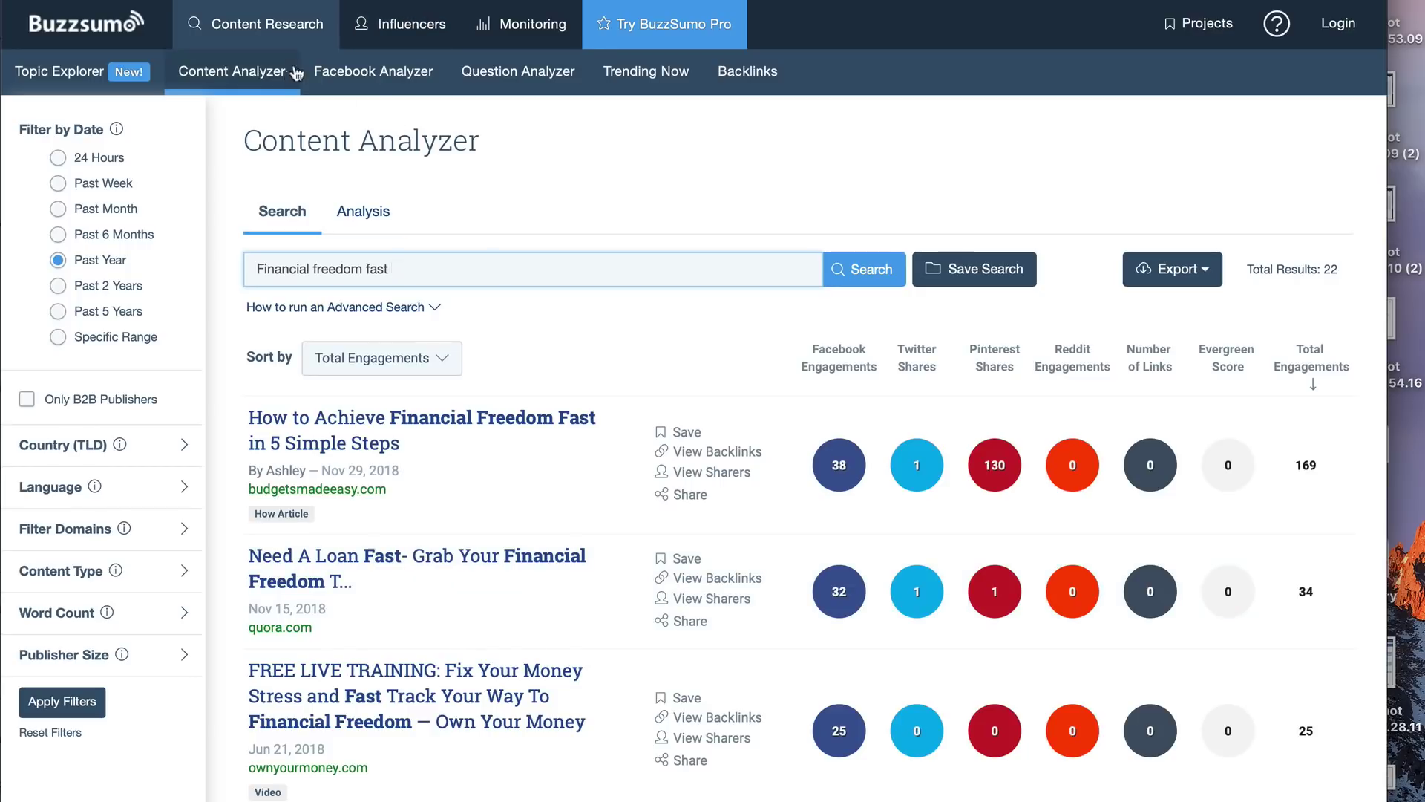
# Open BuzzSumo's influencer search, and reposition and enlarge the blank text document over it.
pyautogui.click(398, 39)
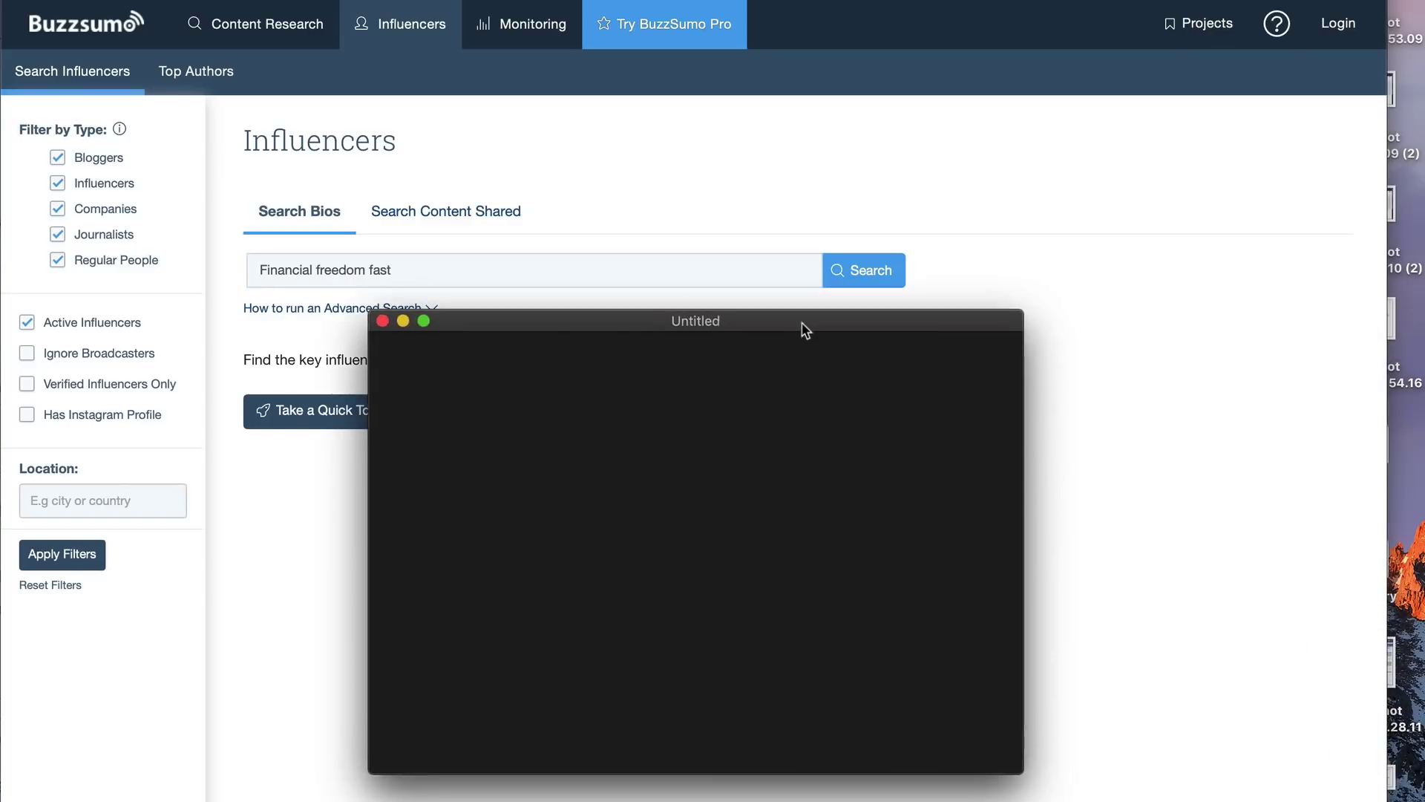
pyautogui.moveTo(801, 327); pyautogui.dragTo(750, 205)
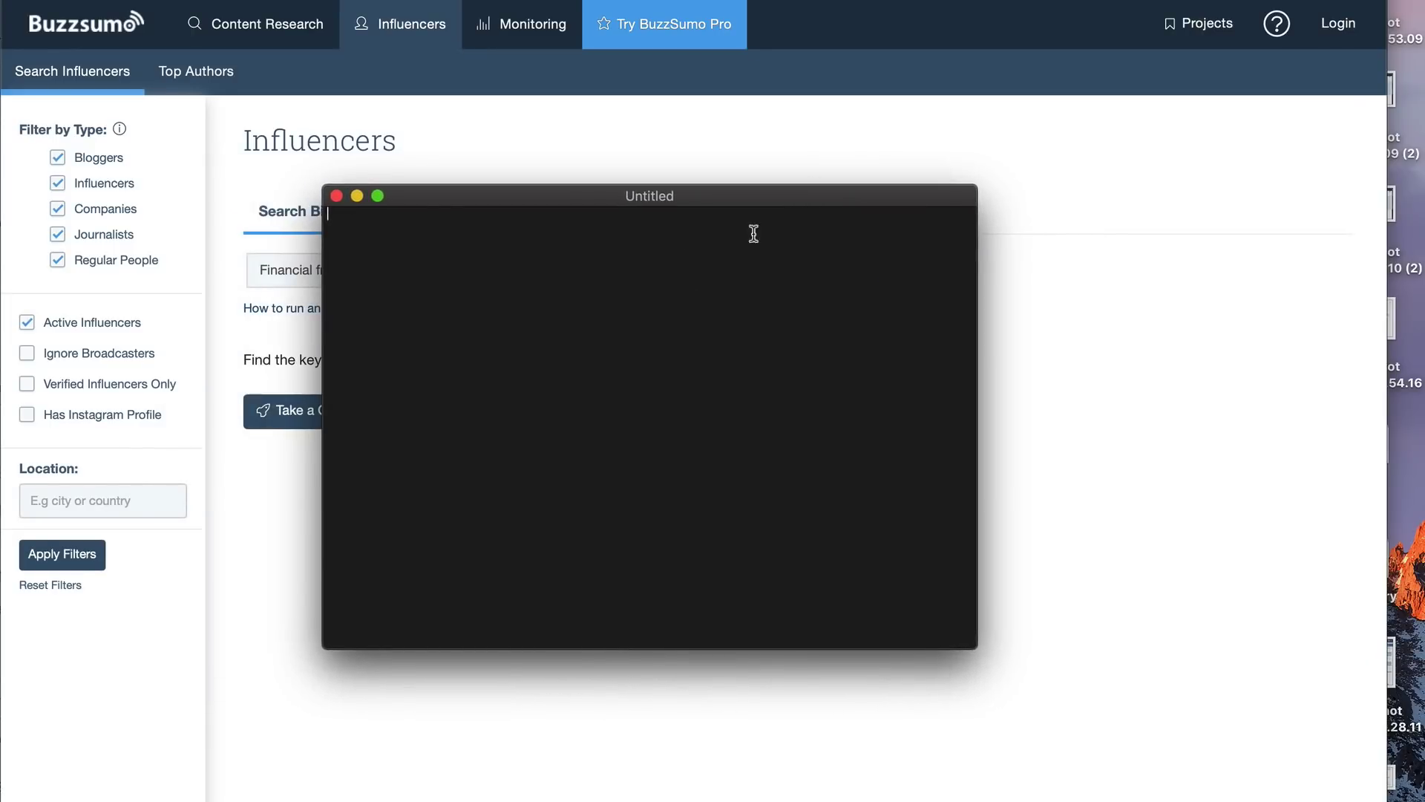
pyautogui.moveTo(990, 653); pyautogui.dragTo(1104, 731)
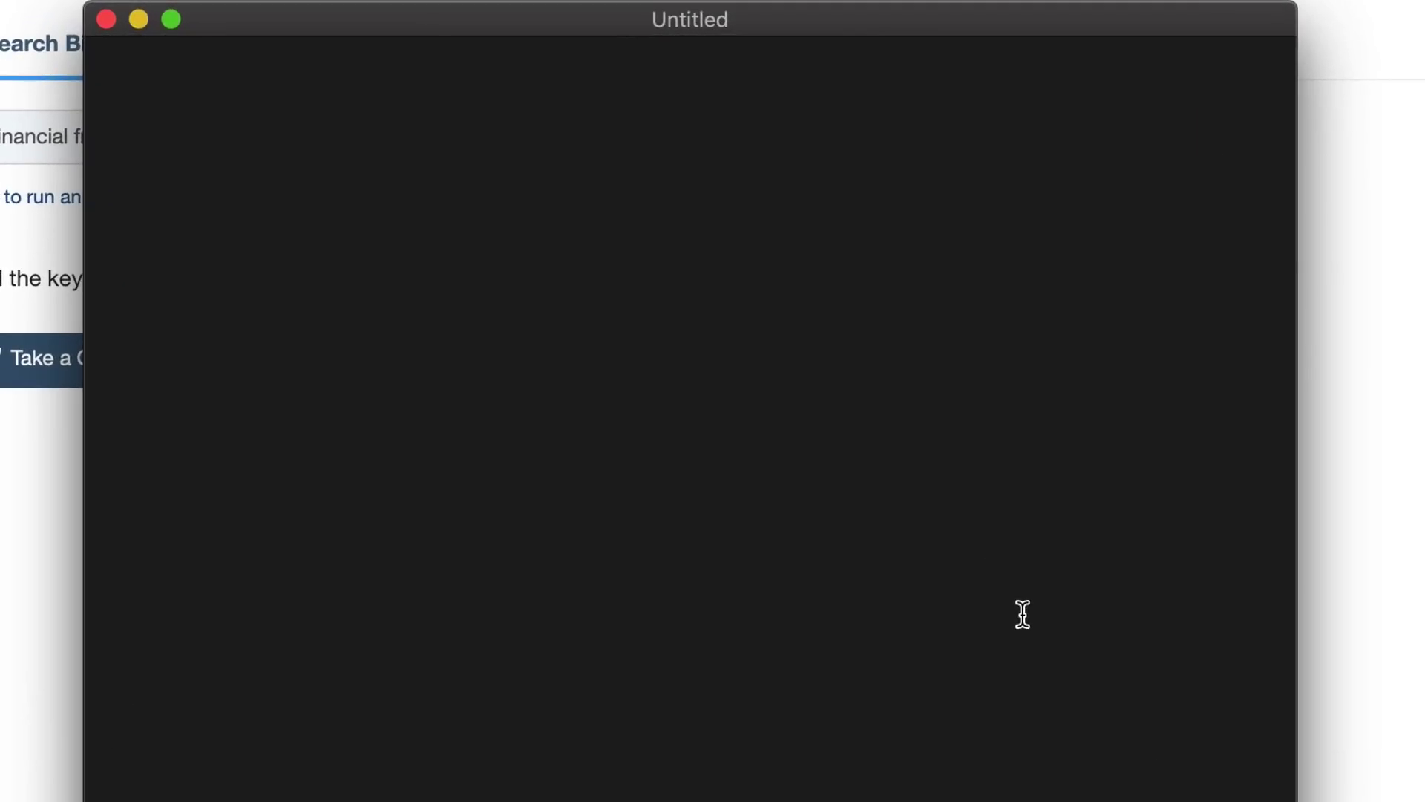
# In the blank document, enter the first influencer's full name followed by "- 17k followers on Twitter".
pyautogui.write('Joe ')
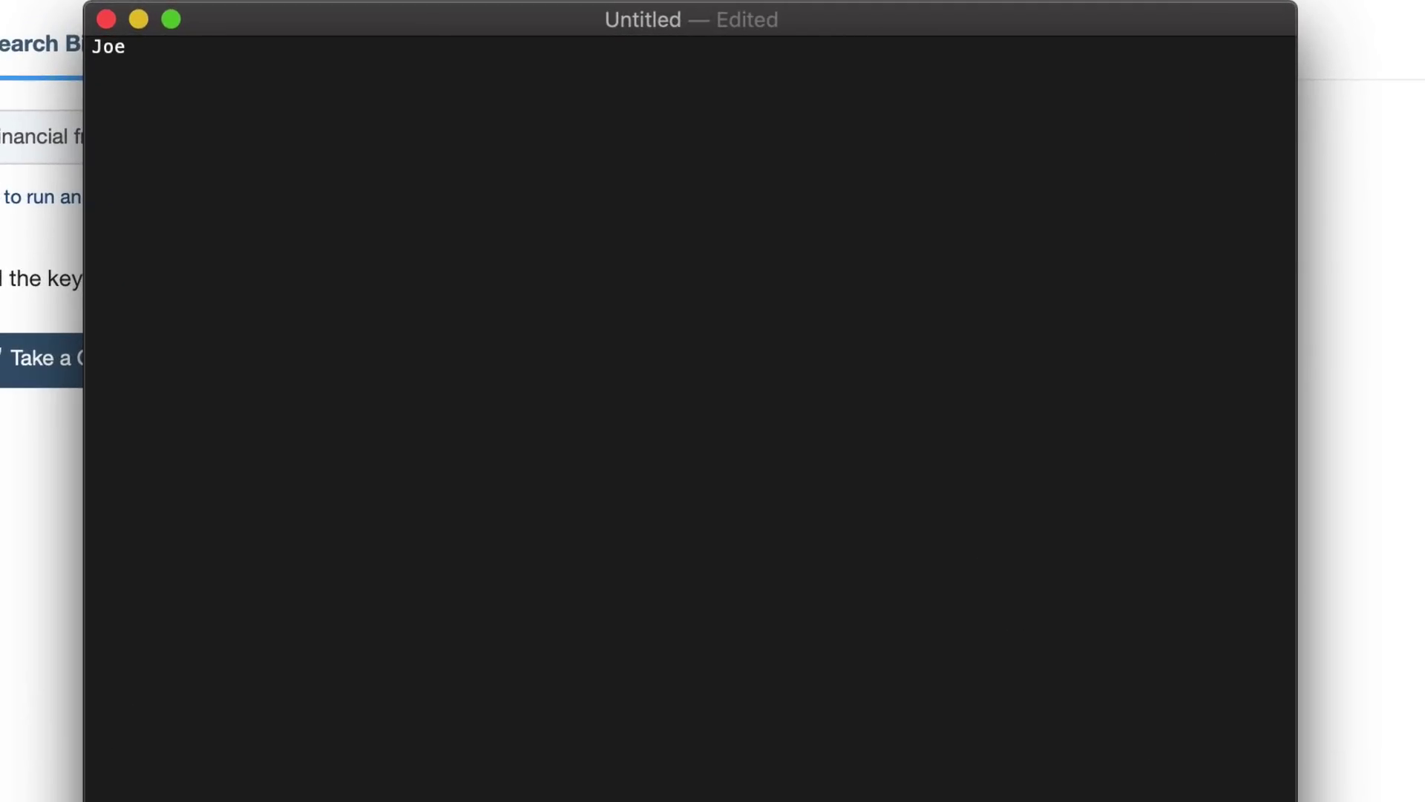
pyautogui.write('Blogs')
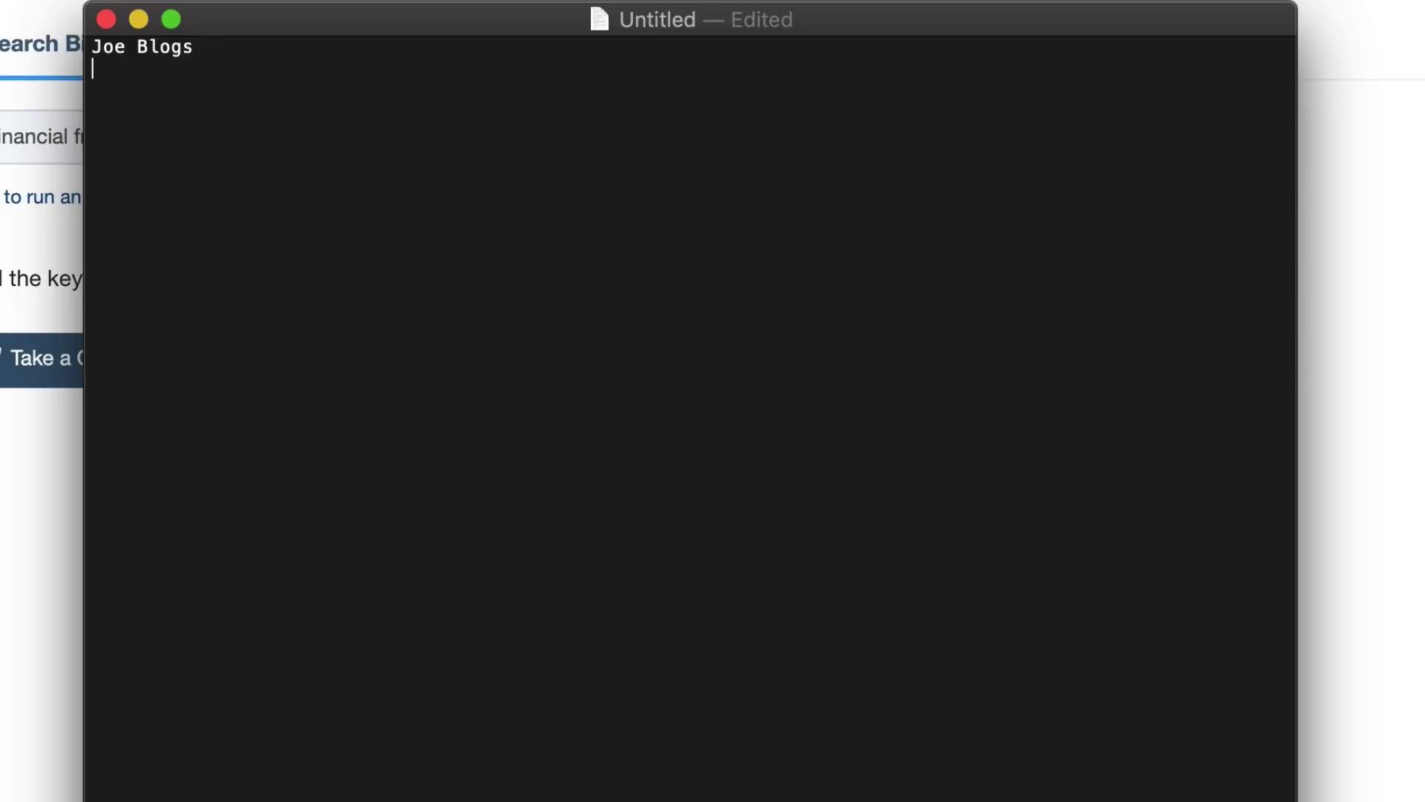
pyautogui.click(328, 70)
pyautogui.write('- ')
pyautogui.write('1')
pyautogui.write('7k fo')
pyautogui.press('BackSpace')
pyautogui.write('followers ')
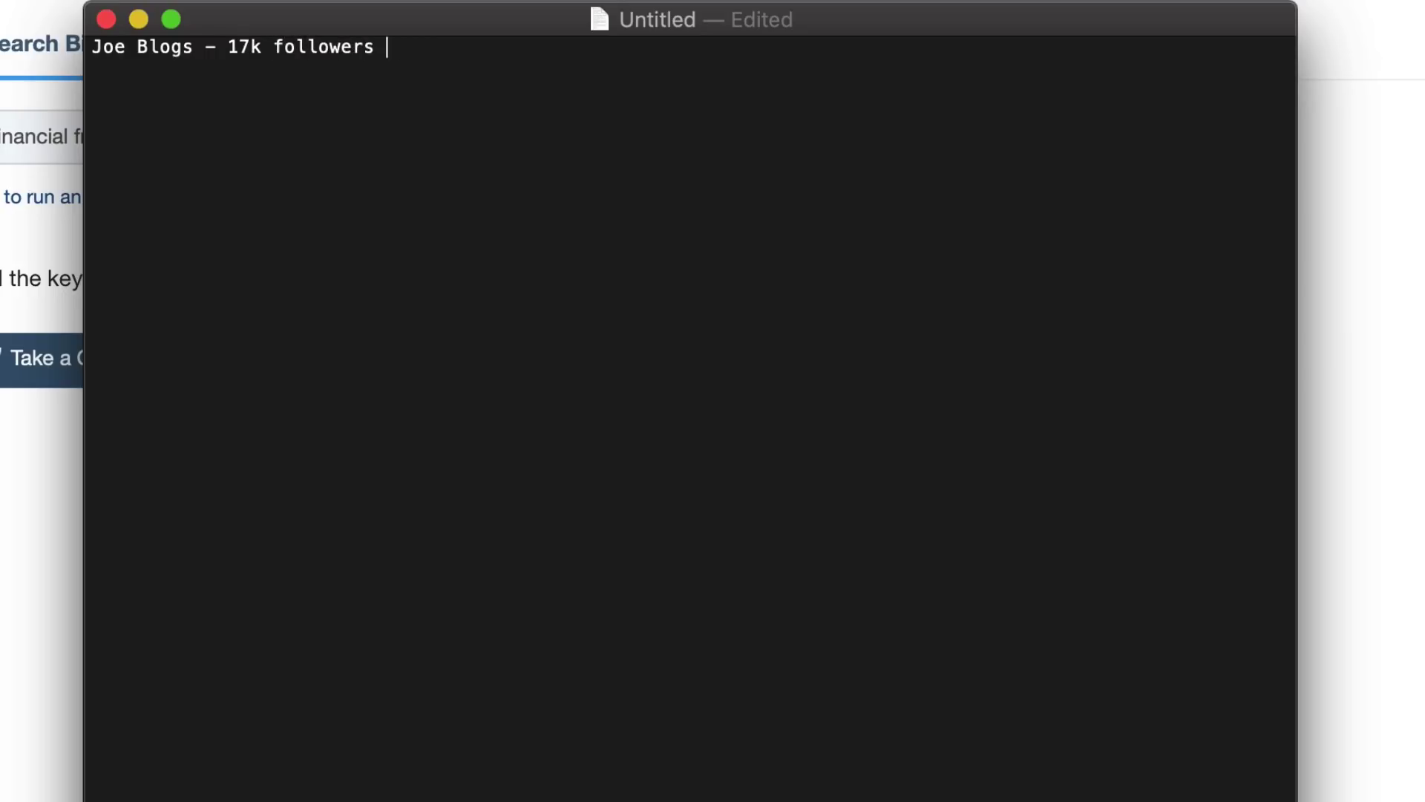
pyautogui.write('on Twitters')
pyautogui.press('BackSpace')
# Add a second influencer below a blank line, giving the full name followed by - 50k followers "".
pyautogui.press('Return')
pyautogui.press('Return')
pyautogui.write('John ')
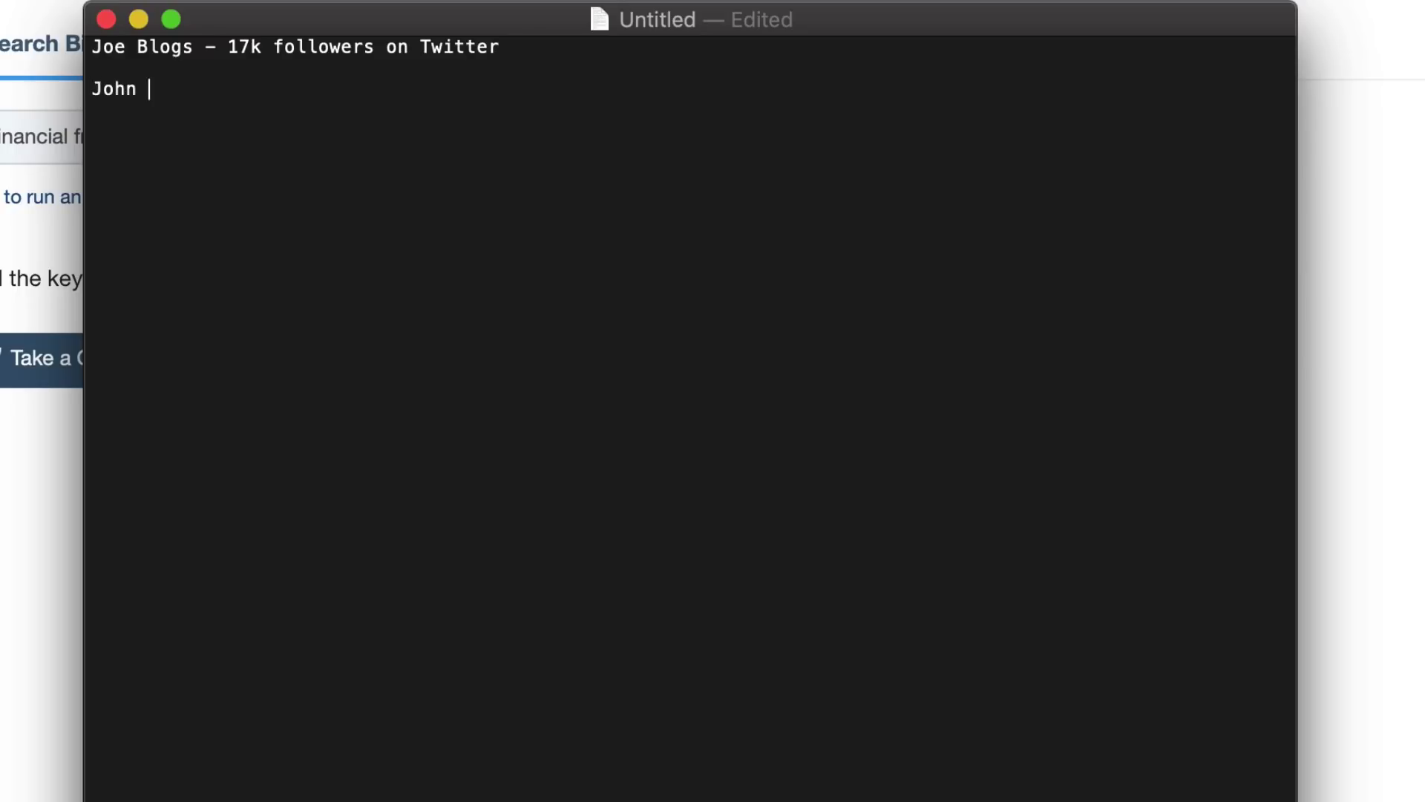
pyautogui.write('Doe - 50k followers ')
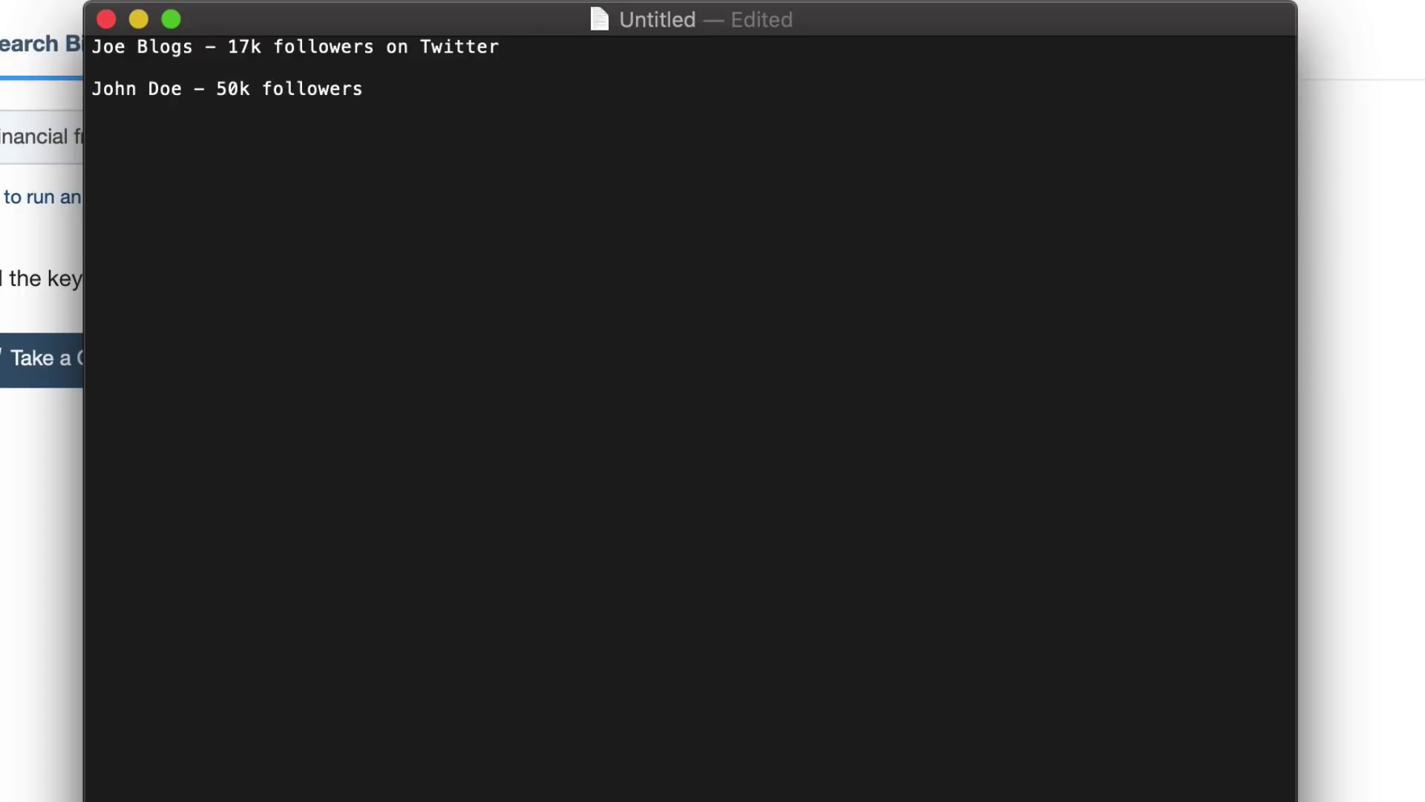
pyautogui.write('""')
# Insert several blank lines above the influencer list to make room for a message.
pyautogui.moveTo(213, 145); pyautogui.dragTo(194, 252)
pyautogui.click(280, 133)
pyautogui.moveTo(101, 46); pyautogui.dragTo(315, 325)
pyautogui.click(327, 149)
pyautogui.click(94, 49)
pyautogui.press('Return')
pyautogui.press('Return')
pyautogui.press('Return')
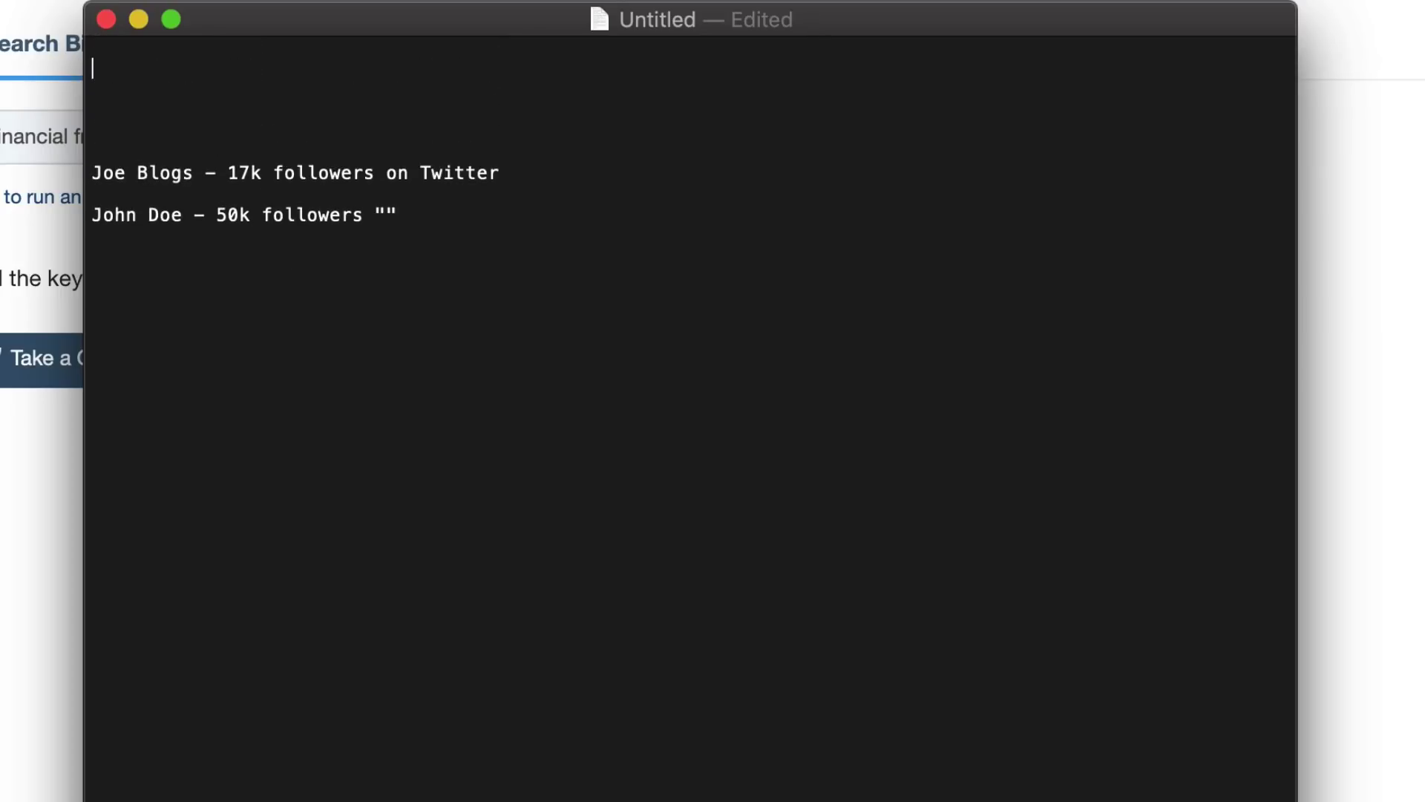
pyautogui.moveTo(439, 216); pyautogui.dragTo(290, 133)
pyautogui.click(188, 129)
pyautogui.press('super+Tab')
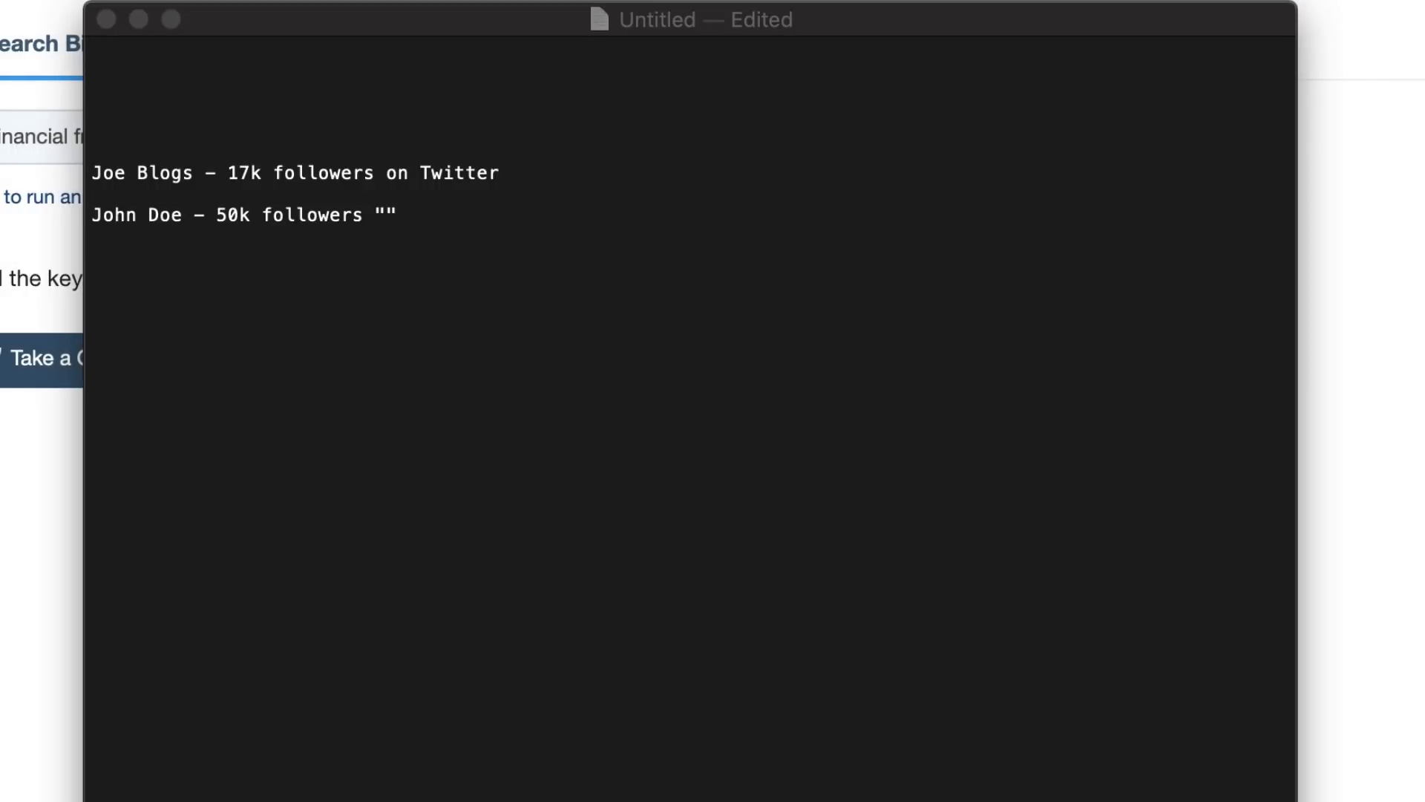
pyautogui.click(216, 175)
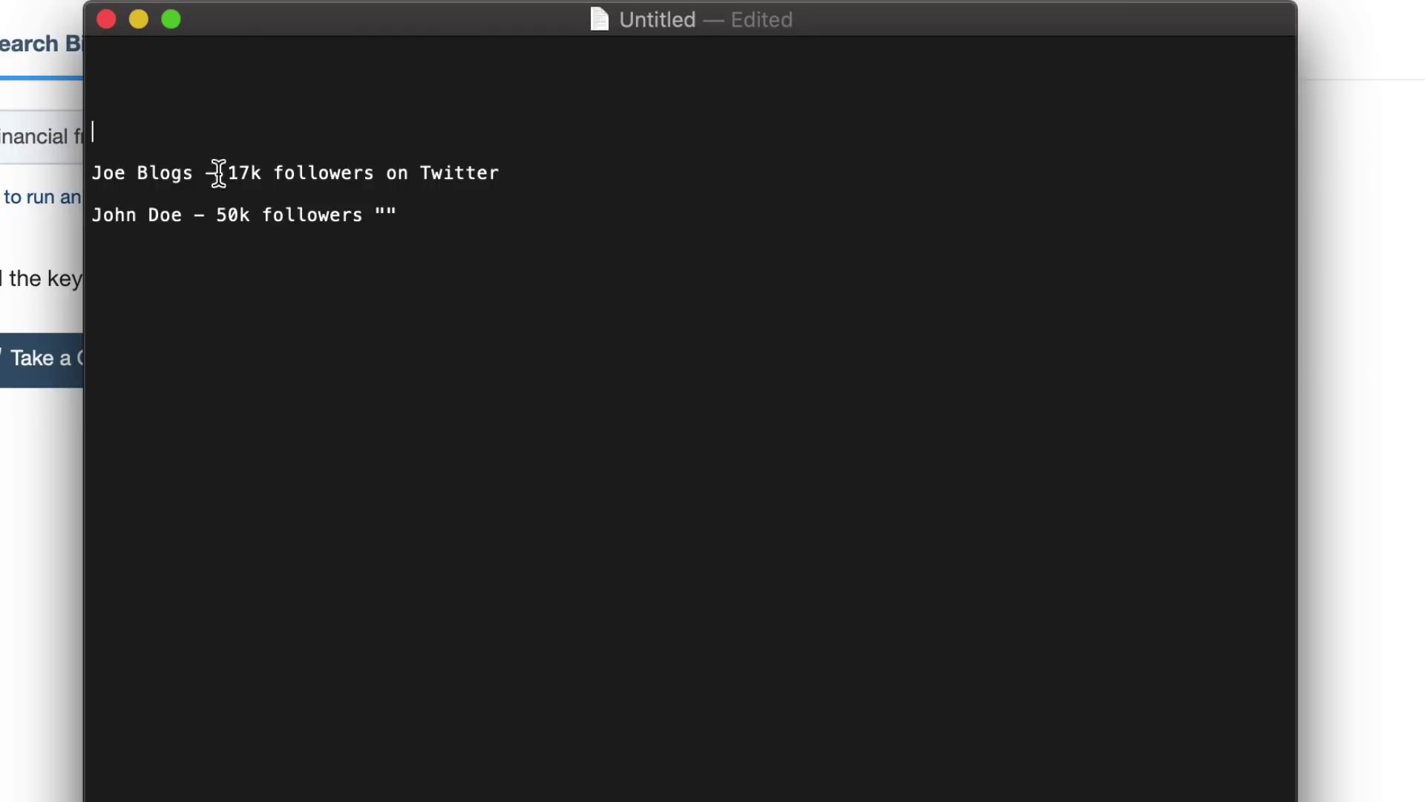
pyautogui.moveTo(93, 172); pyautogui.dragTo(416, 223)
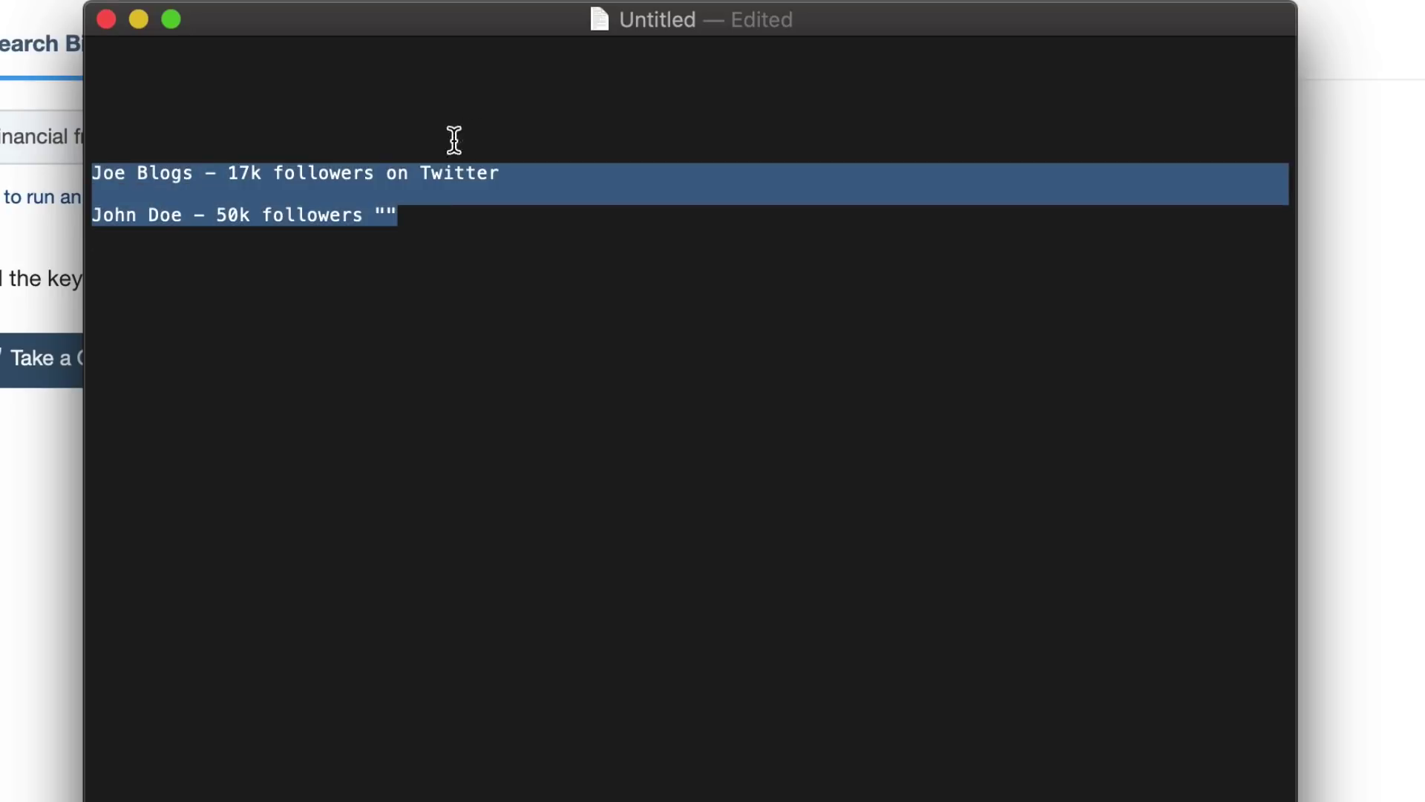
pyautogui.click(469, 136)
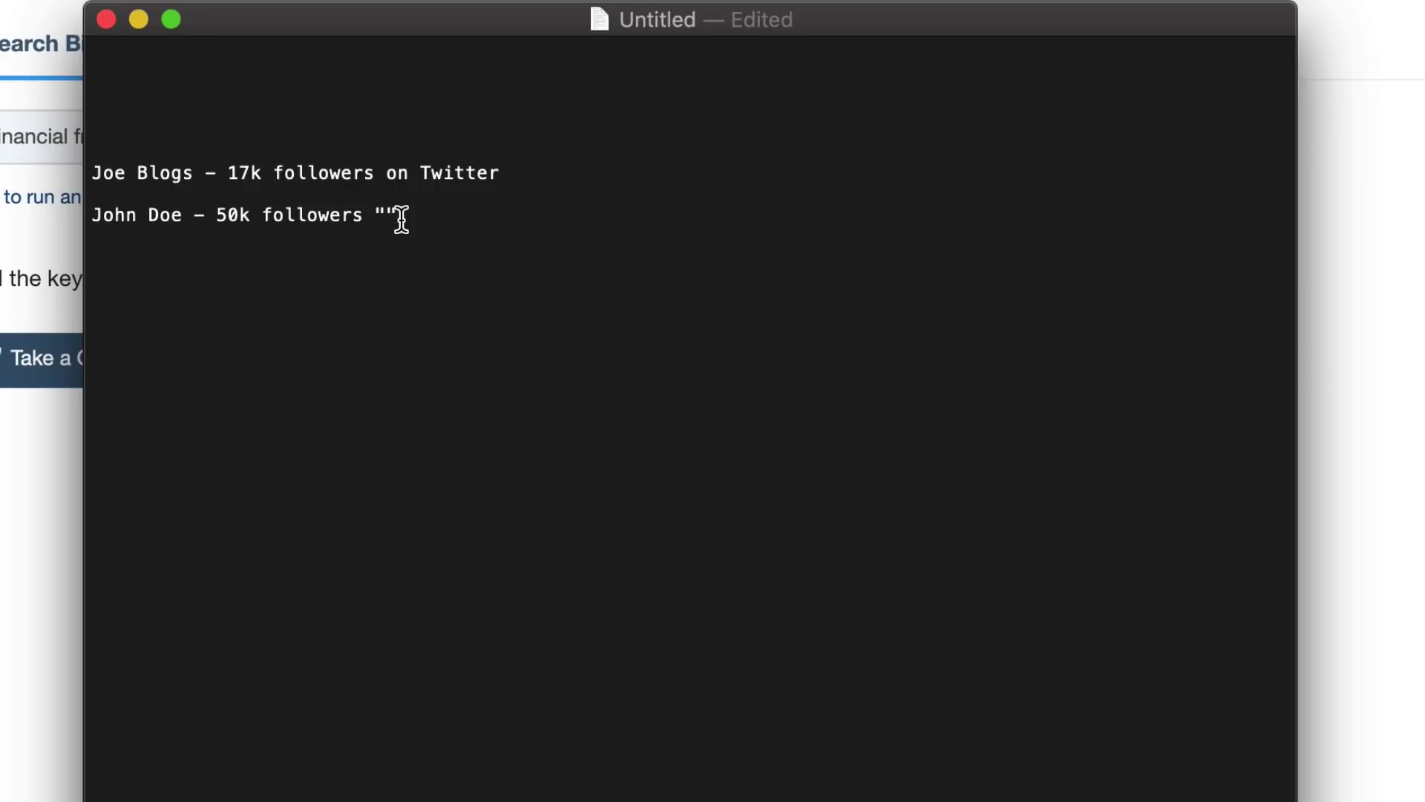
pyautogui.press('super+Tab')
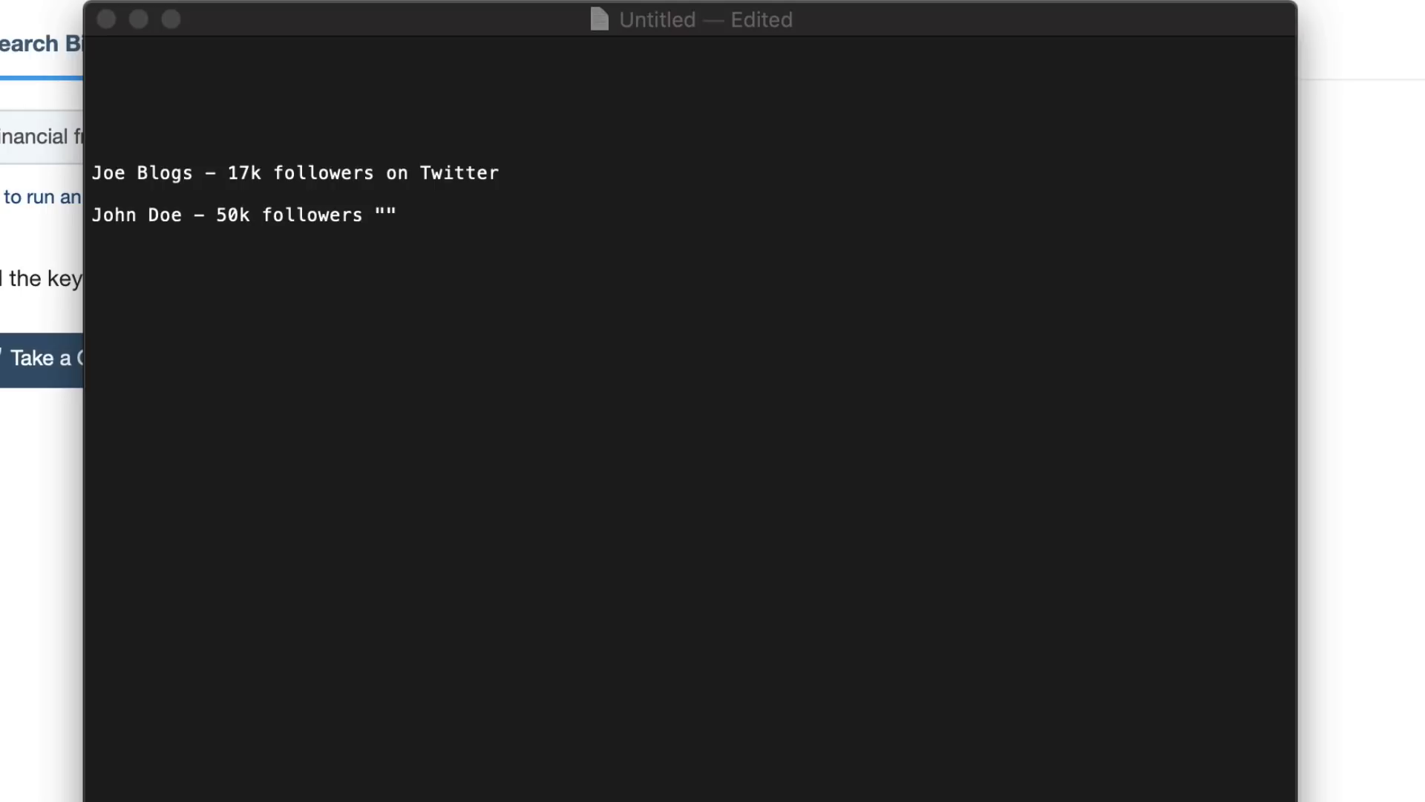
# Start an outreach message above the list with the greeting "Dear Mr.", the first influencer's surname and a comma.
pyautogui.click(246, 68)
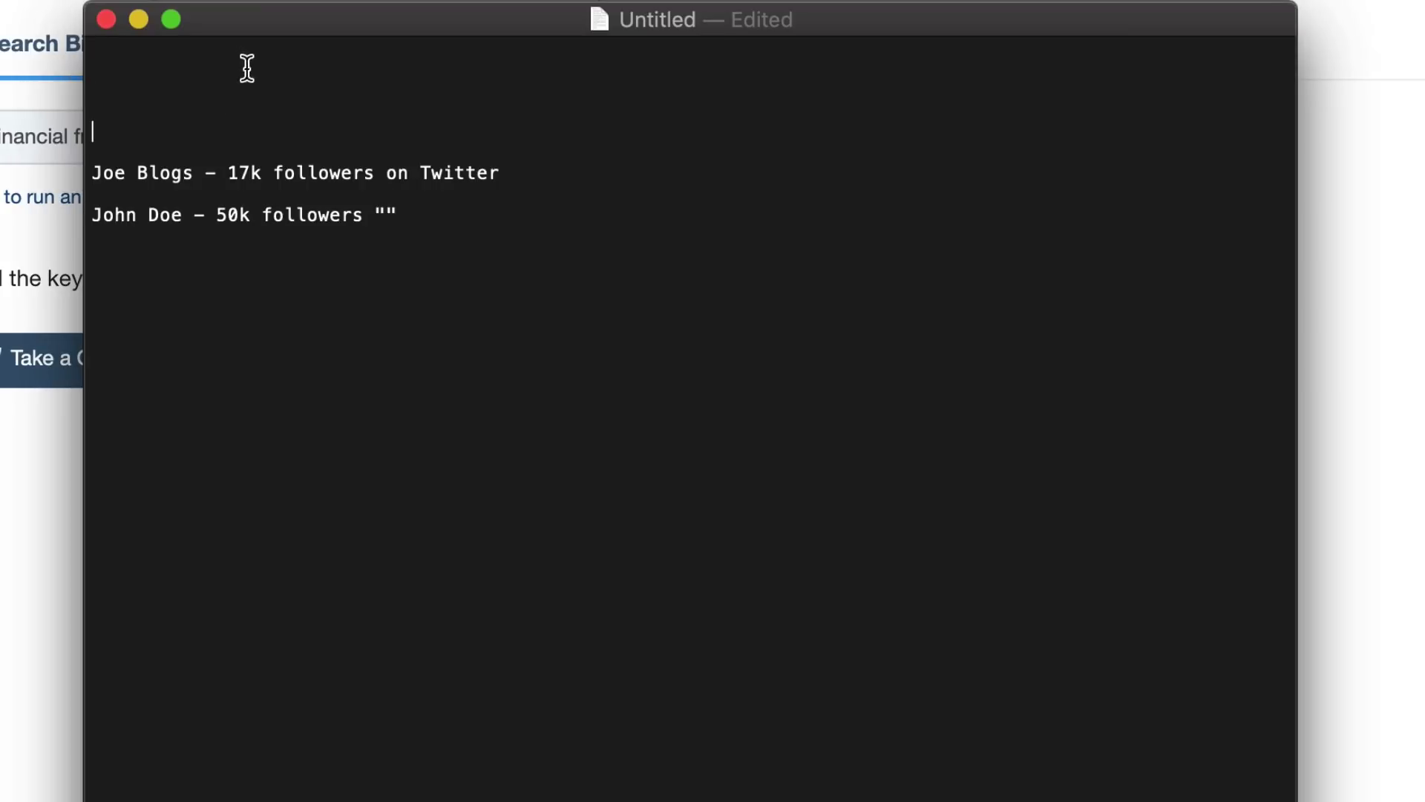
pyautogui.press('Return')
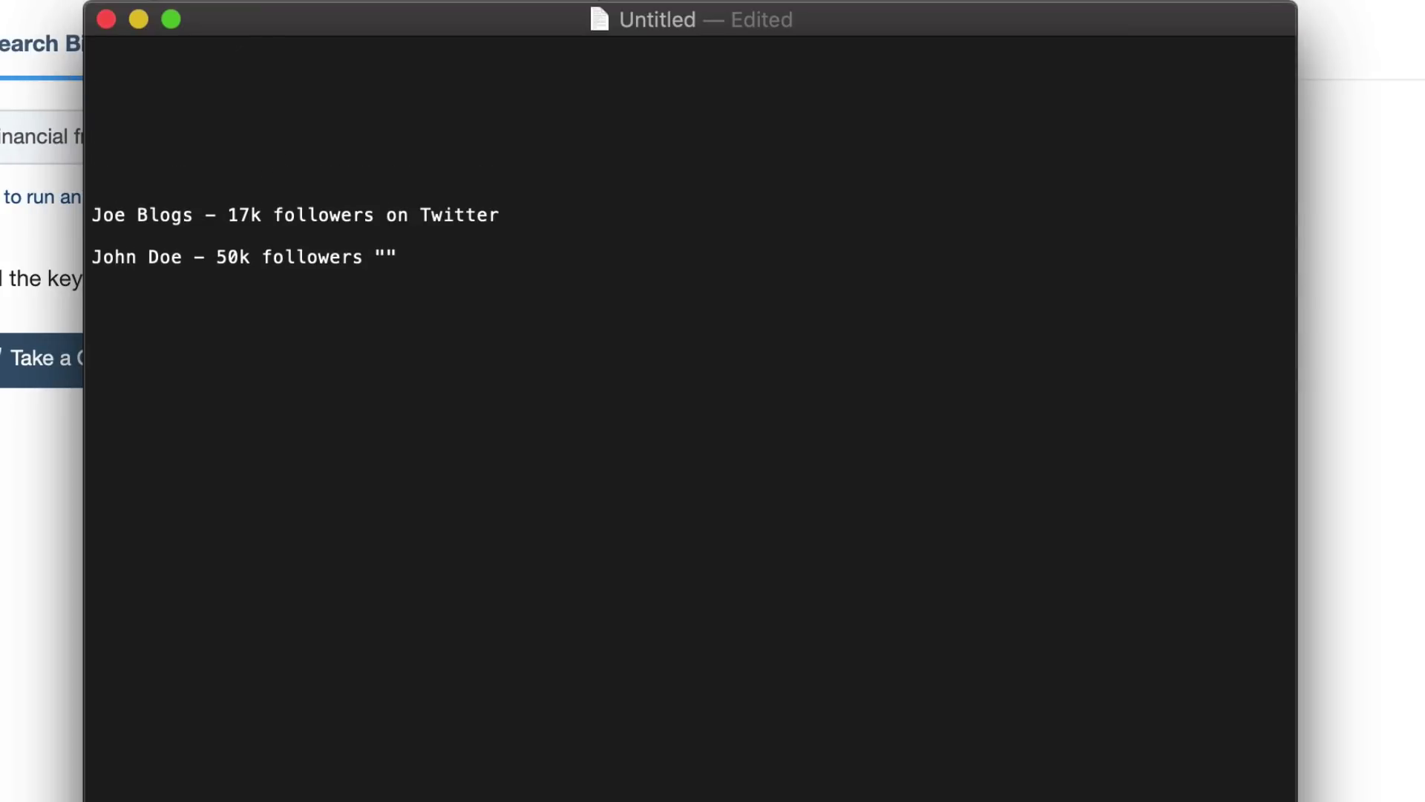
pyautogui.write('Dear')
pyautogui.press('BackSpace')
pyautogui.write('Mr Blogs')
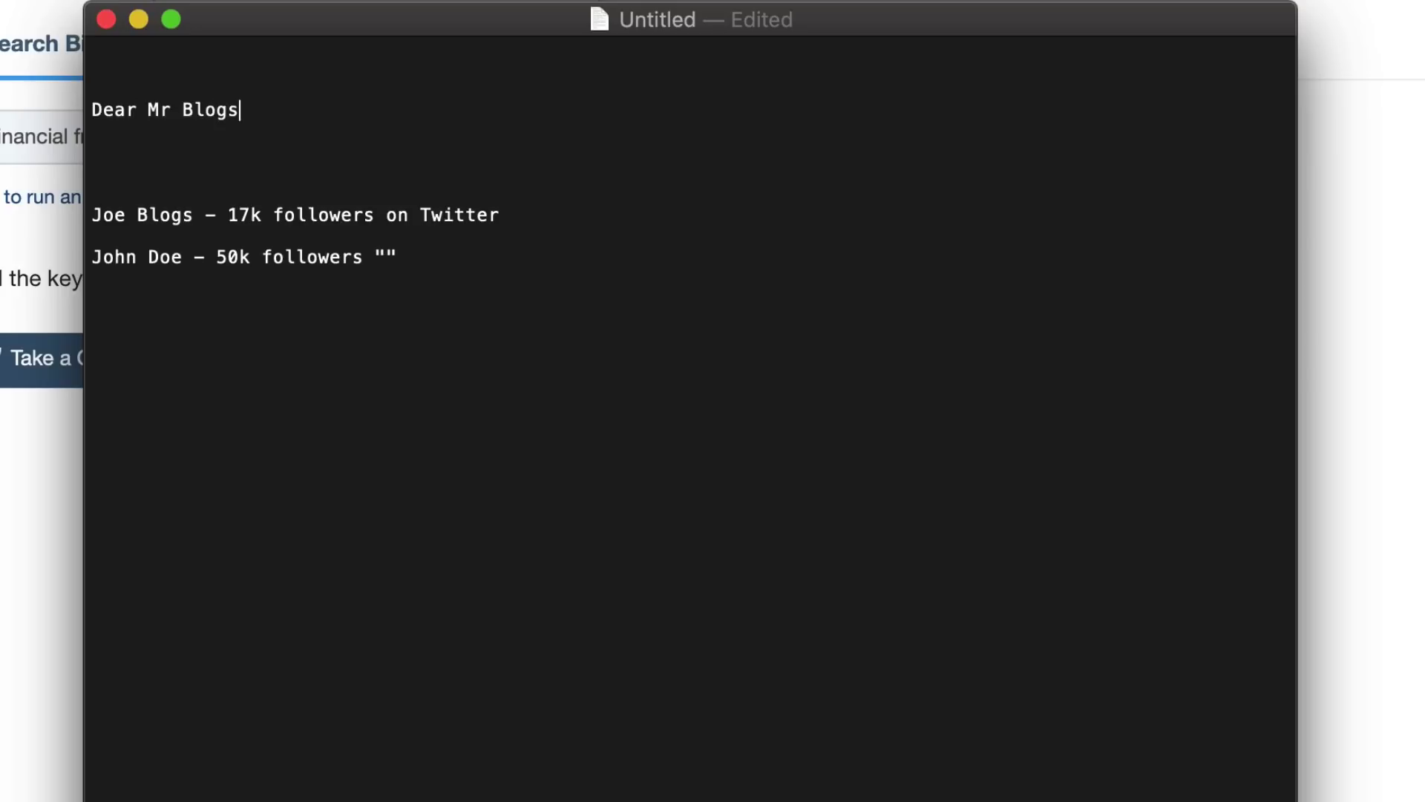
pyautogui.press('Left')
pyautogui.press('Left')
pyautogui.press('Left')
pyautogui.write('.')
pyautogui.press('Down')
pyautogui.press('Return')
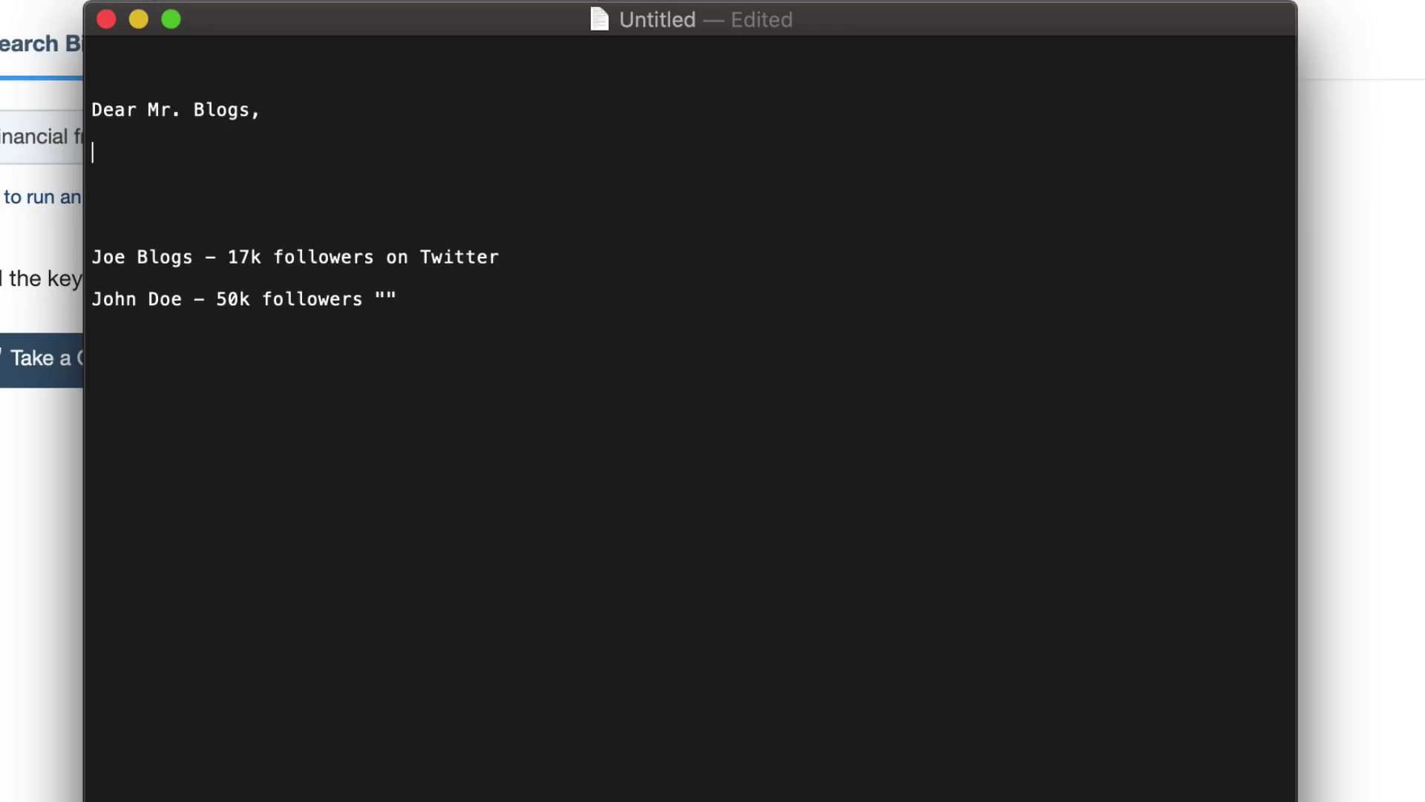
# Write the message's opening line "As you're one of the leading figures in ______," below the greeting.
pyautogui.write("As you're one of ")
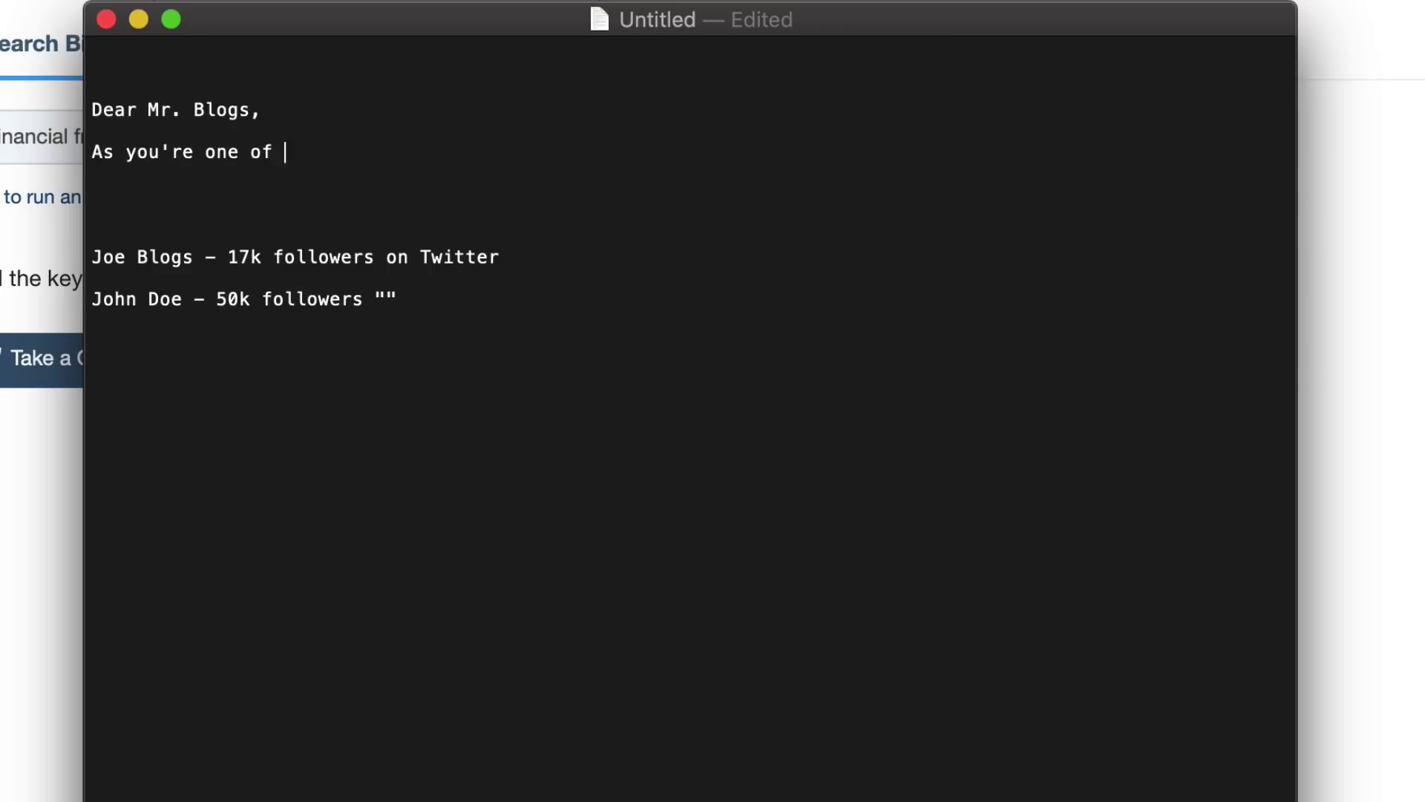
pyautogui.write('the leading ')
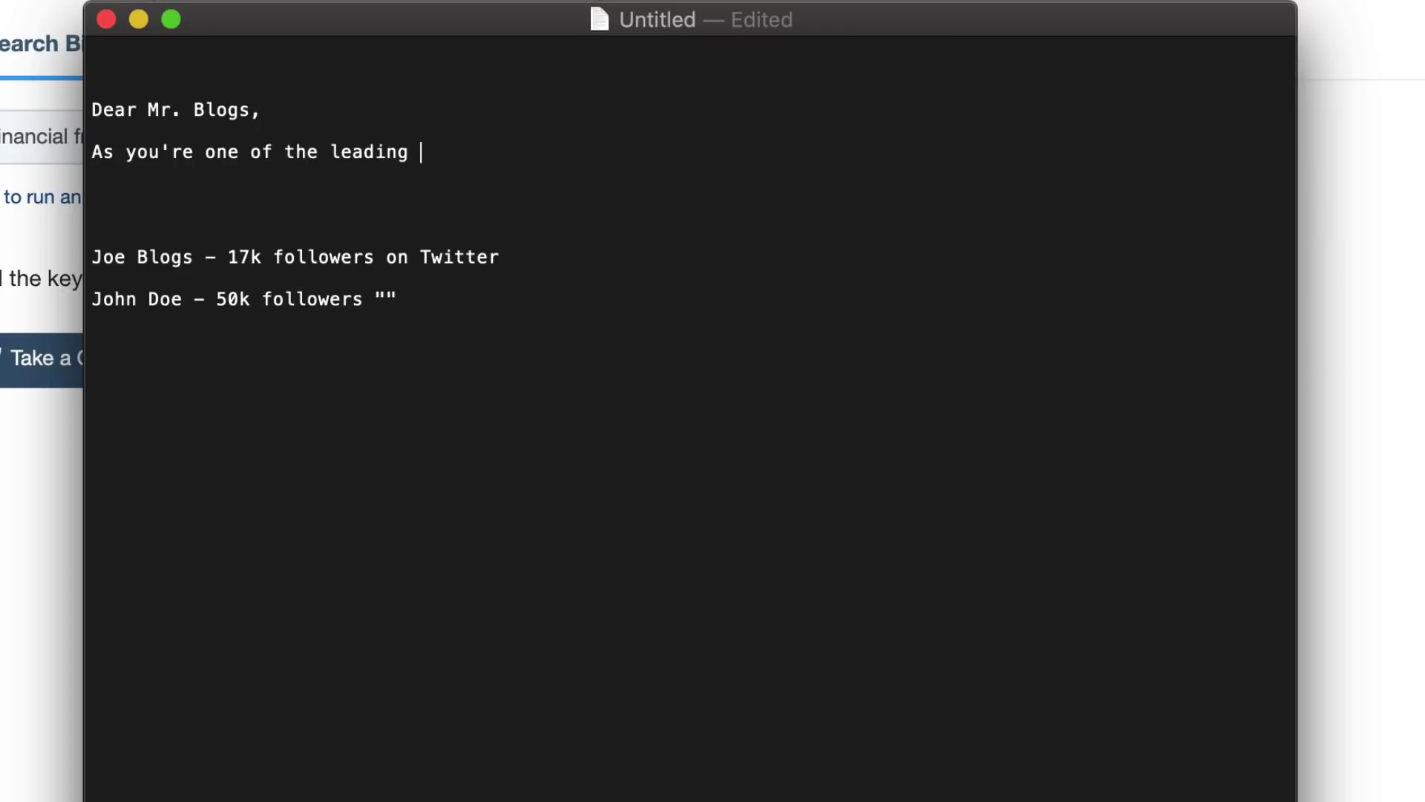
pyautogui.write('figures in ______,')
pyautogui.moveTo(92, 153); pyautogui.dragTo(624, 149)
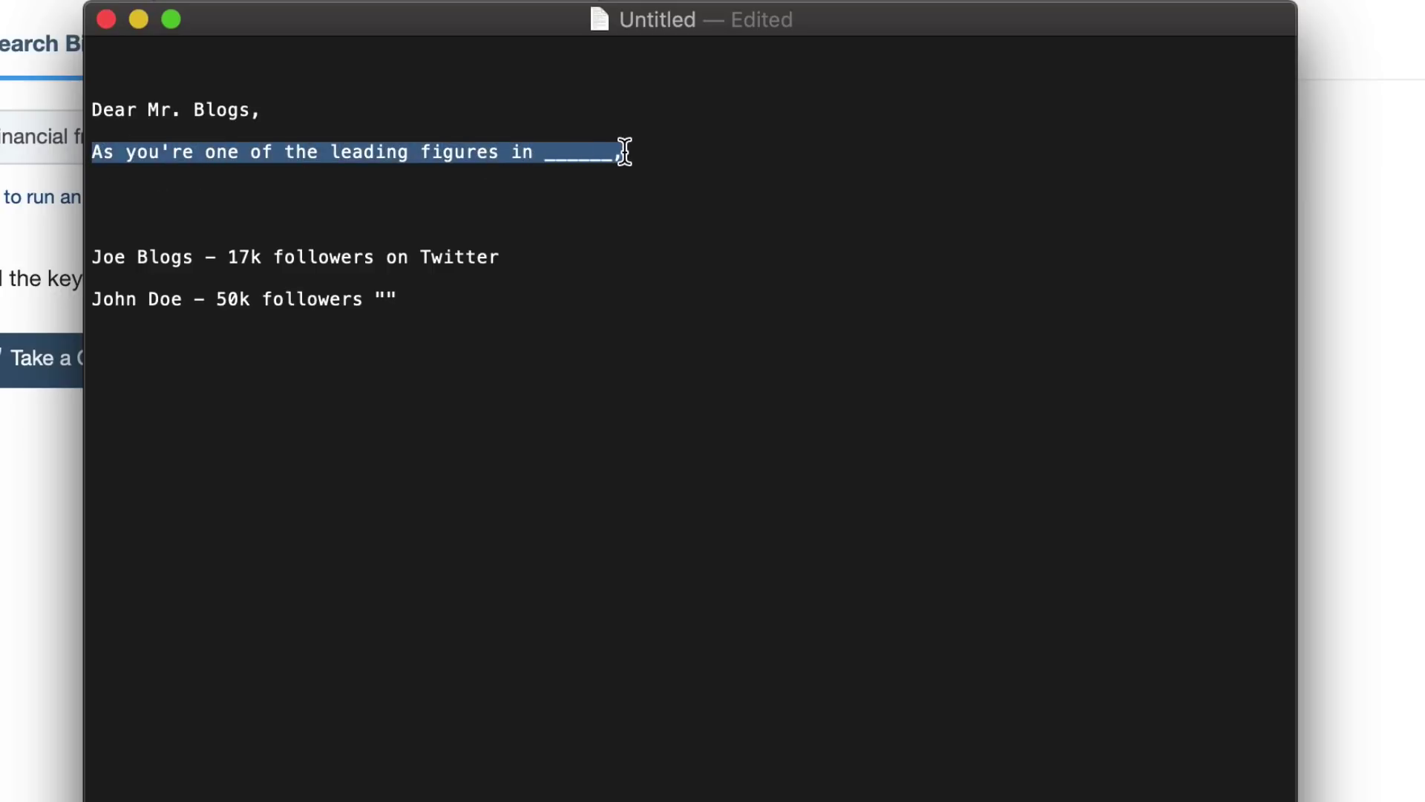
pyautogui.click(511, 213)
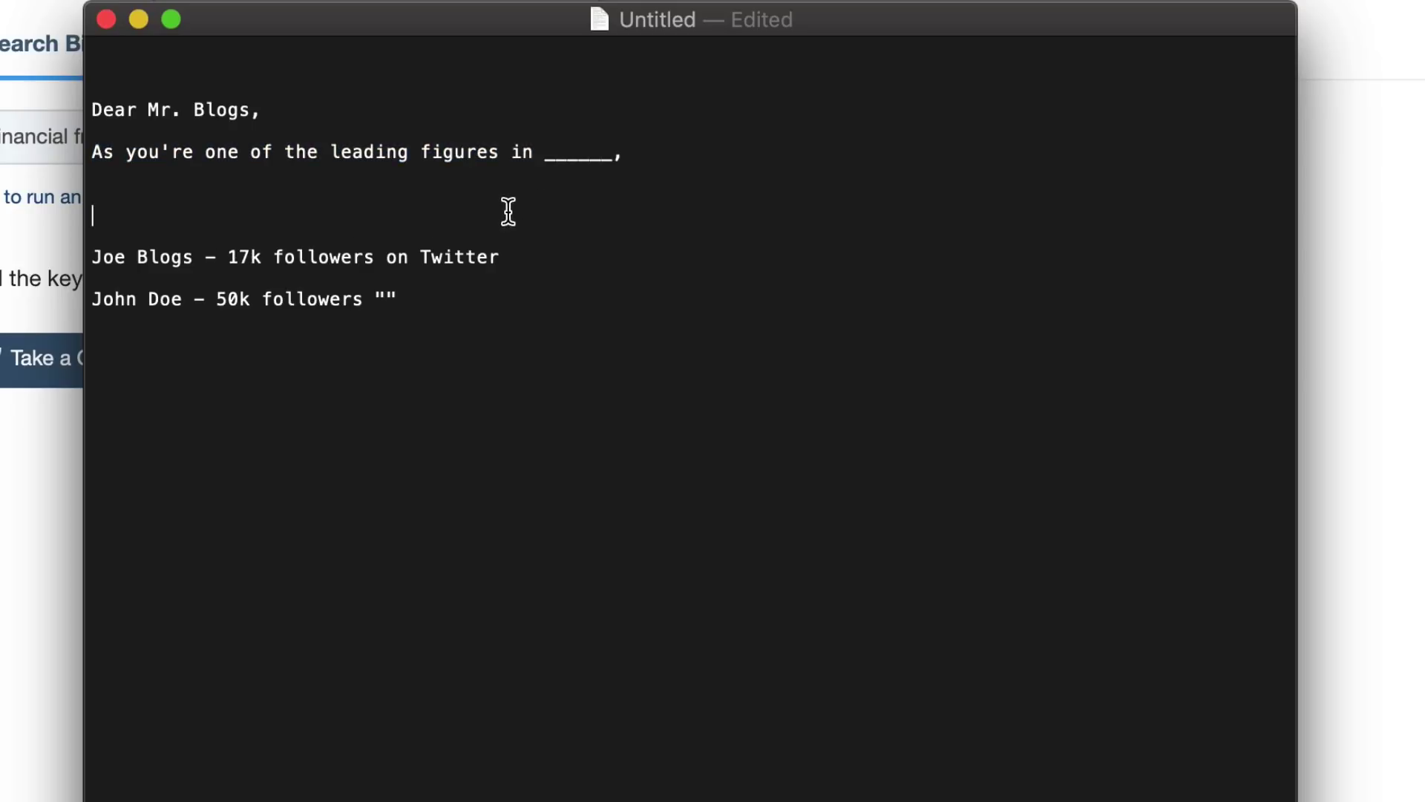
pyautogui.moveTo(624, 149); pyautogui.dragTo(86, 149)
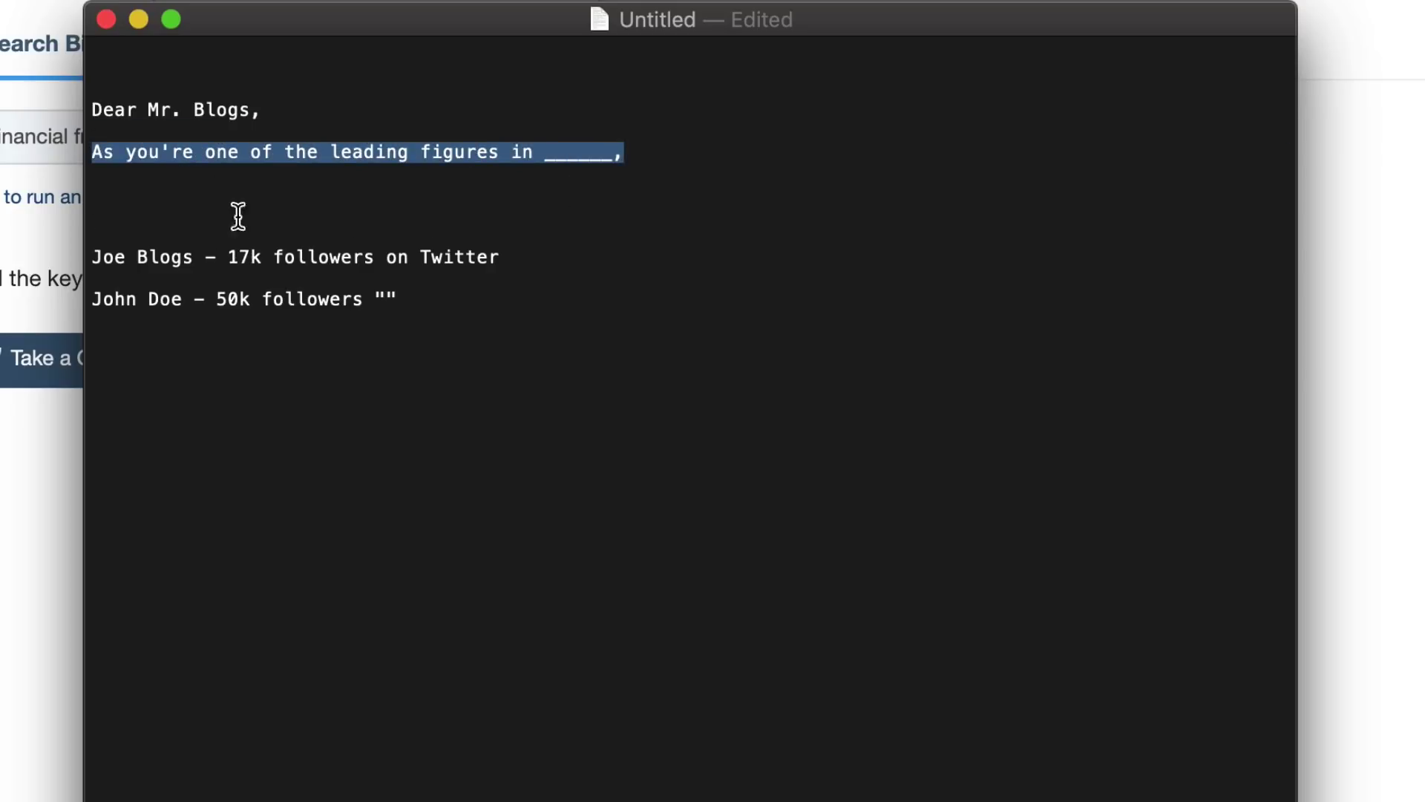
pyautogui.click(299, 198)
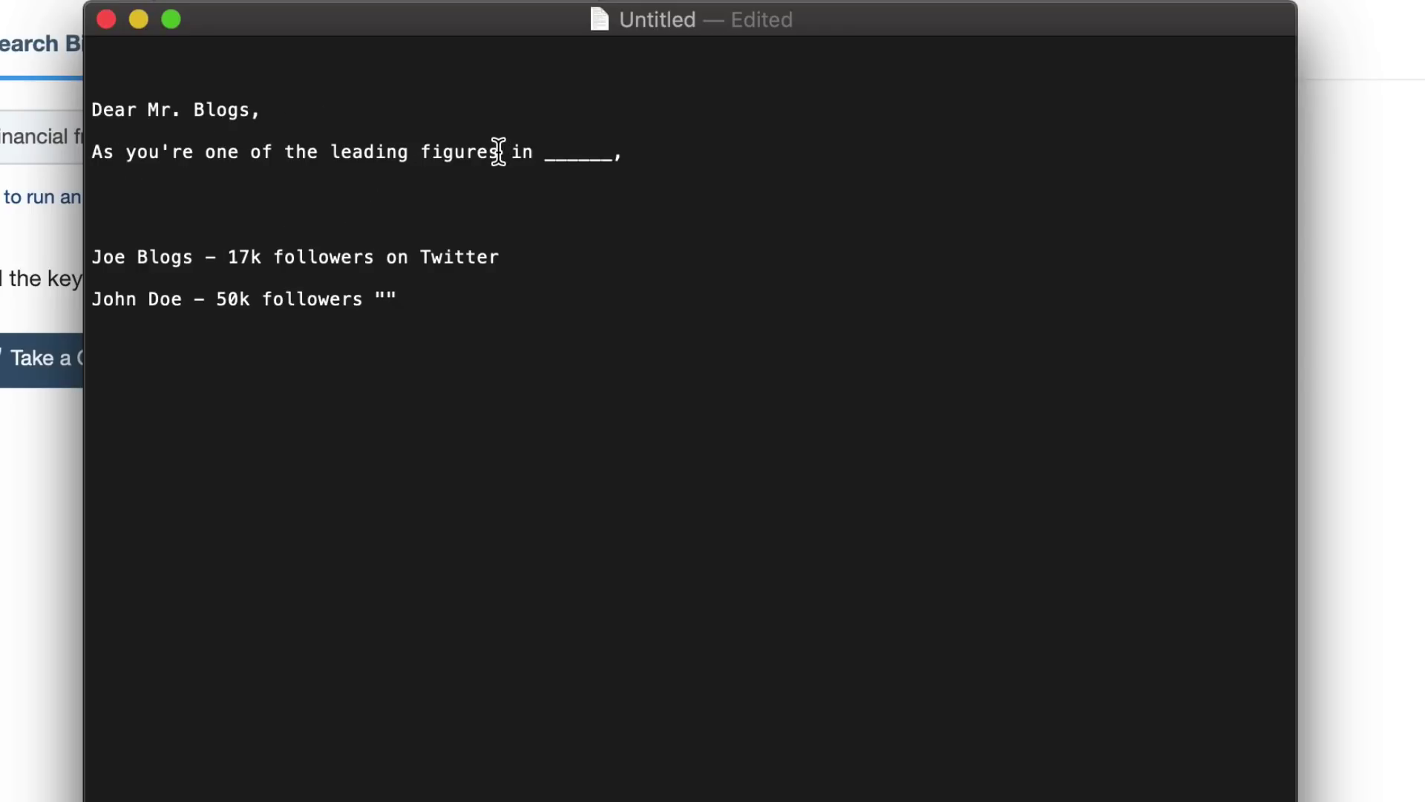
pyautogui.tripleClick(322, 229)
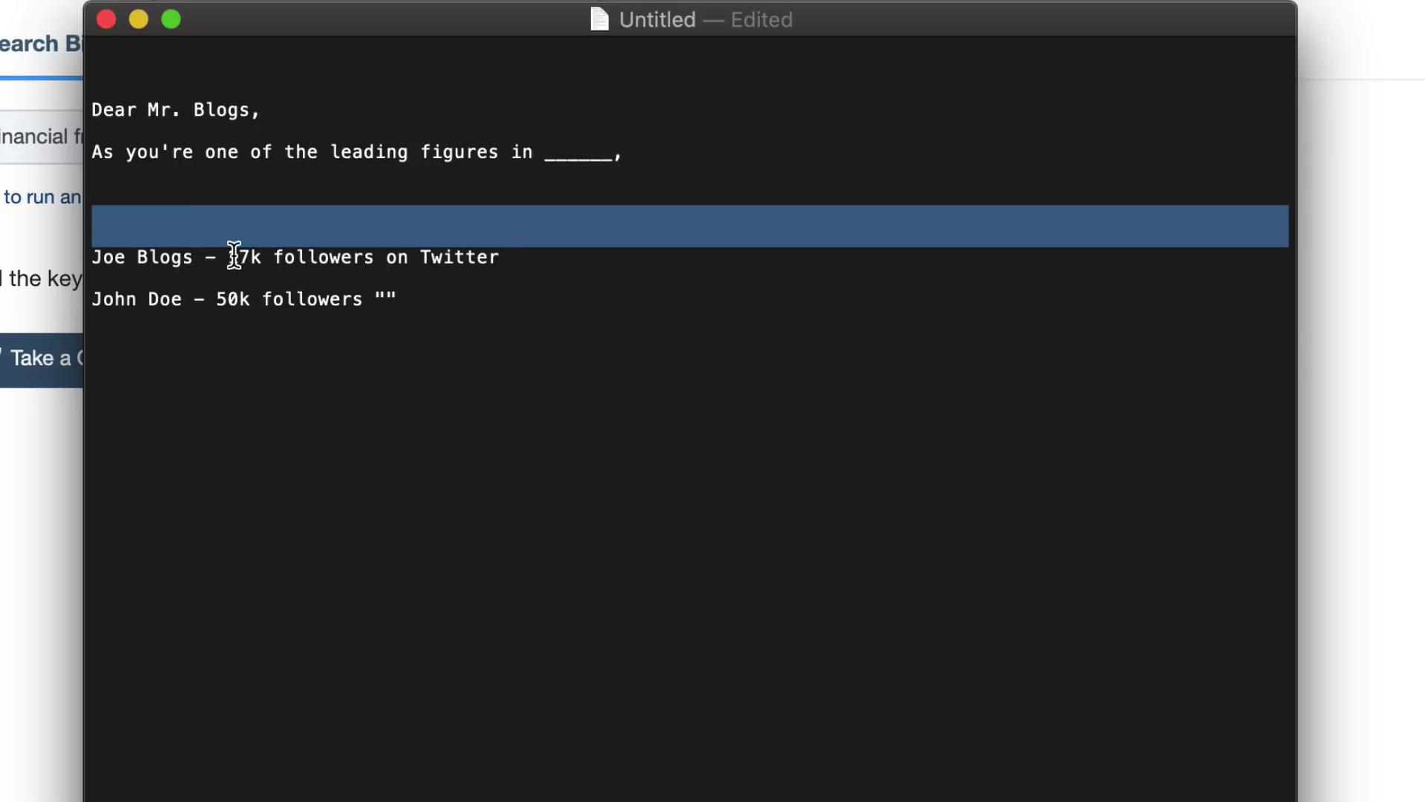
pyautogui.moveTo(239, 254)
pyautogui.mouseDown()
pyautogui.moveTo(270, 239)
pyautogui.moveTo(238, 256)
pyautogui.mouseUp()
pyautogui.tripleClick(343, 185)
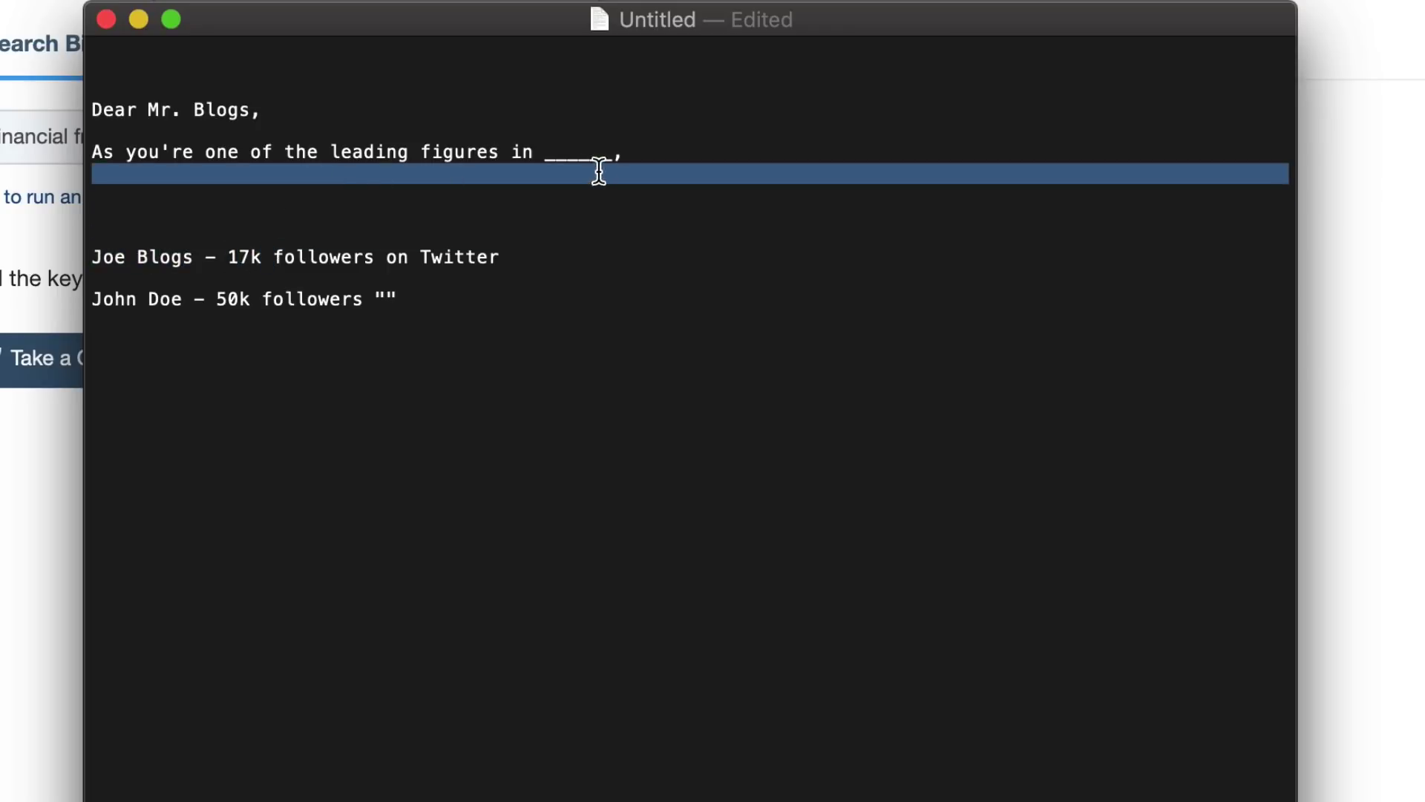
pyautogui.click(645, 145)
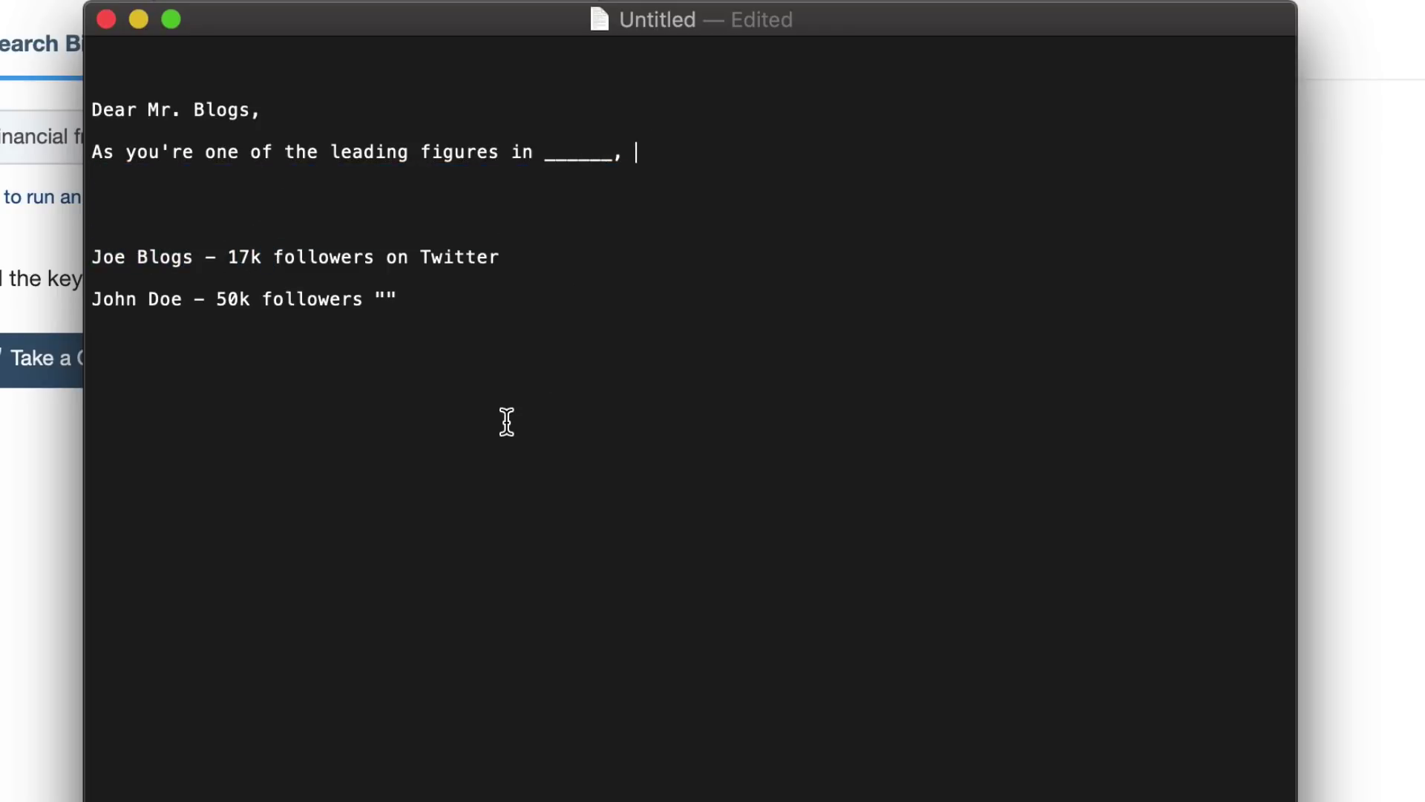
# Complete the message's opening sentence with "and I'd like to invite you to take part in a project I'm working on.".
pyautogui.write("and I'd like ")
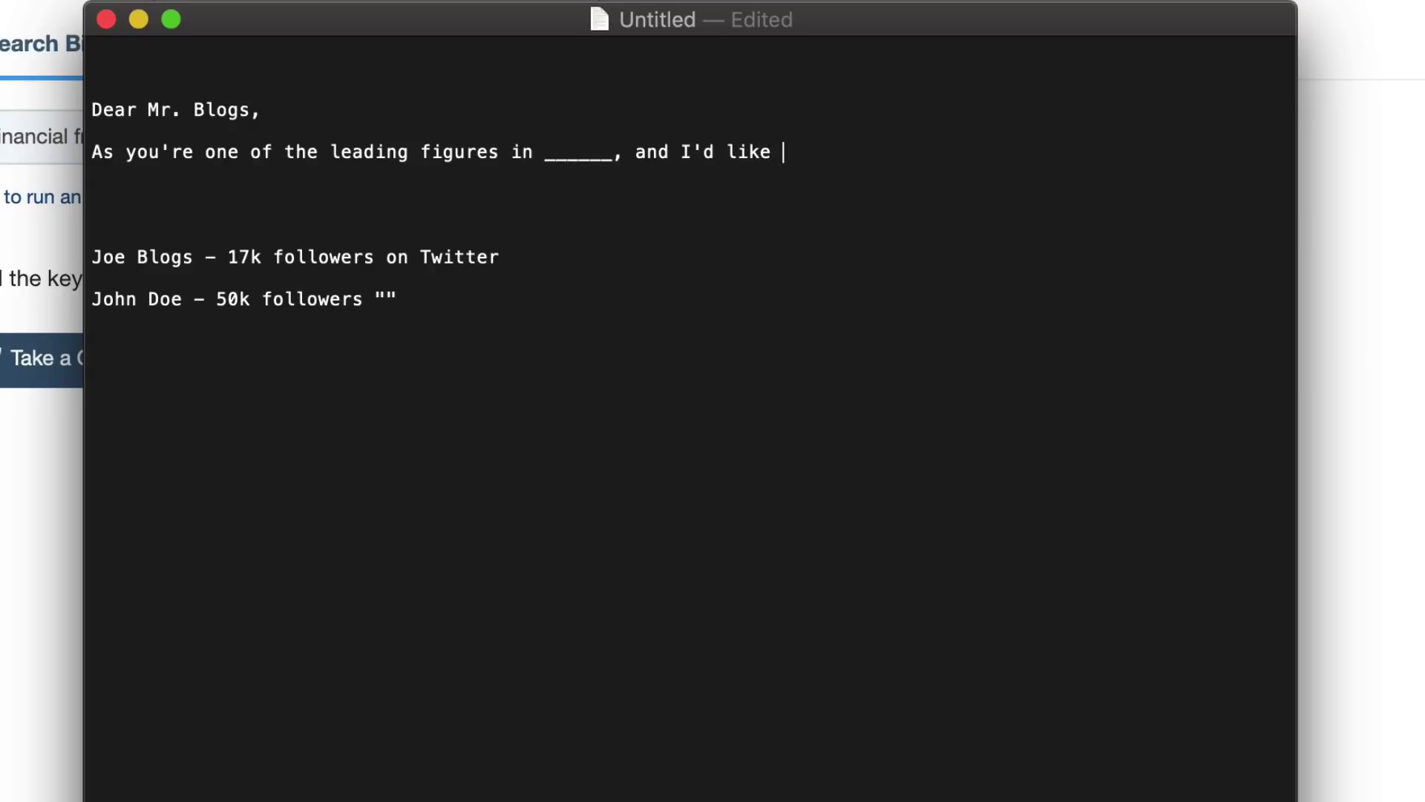
pyautogui.write('to invite you to')
pyautogui.moveTo(816, 152); pyautogui.dragTo(928, 155)
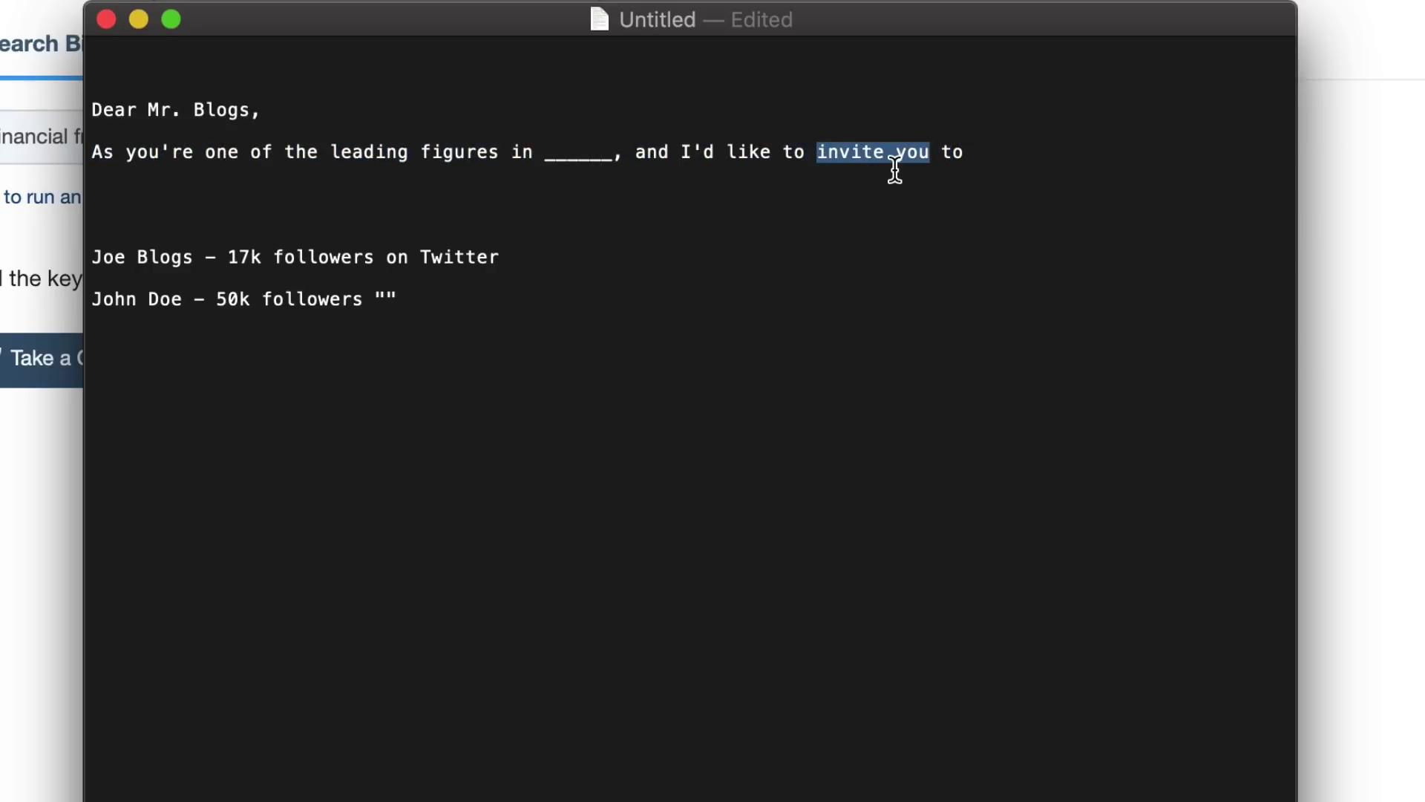
pyautogui.tripleClick(766, 191)
pyautogui.click(753, 186)
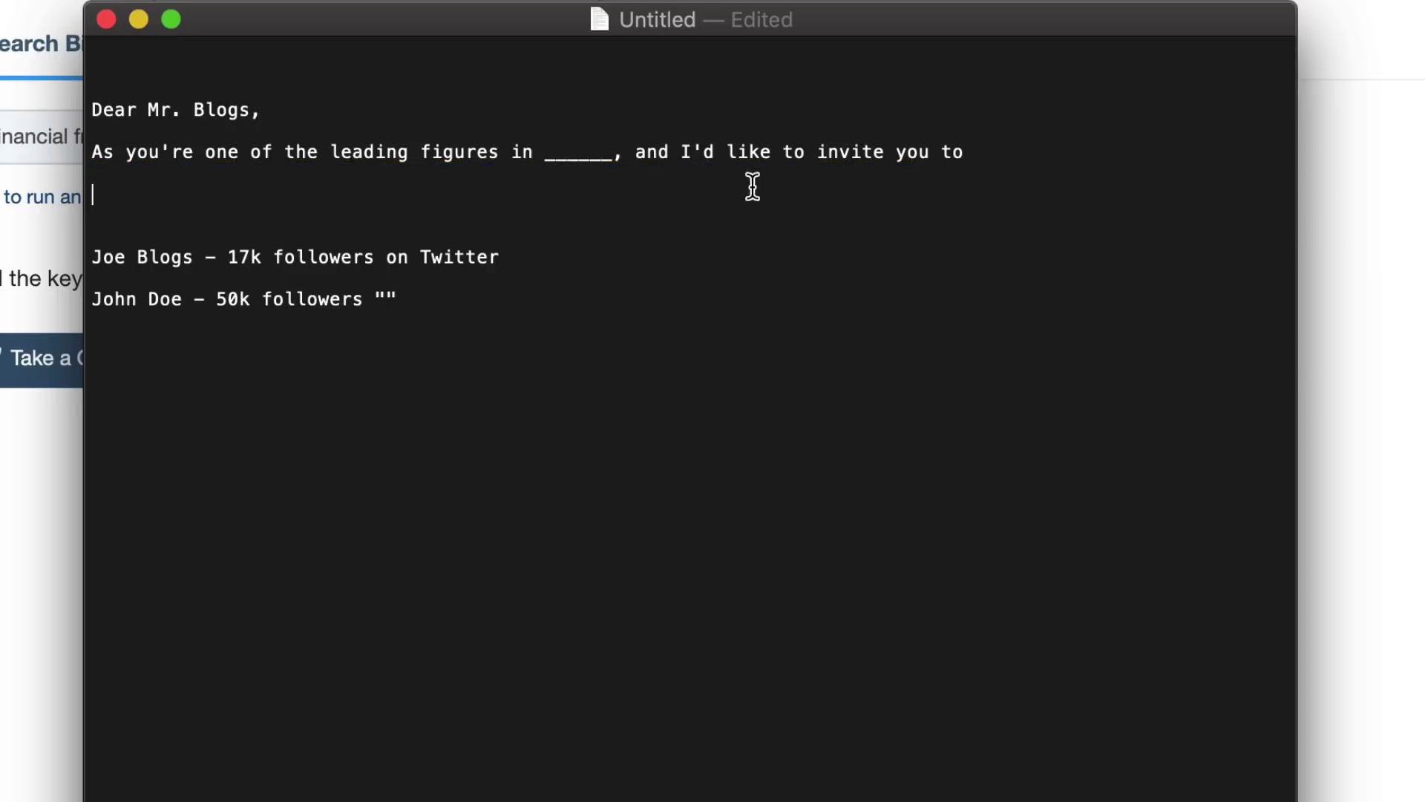
pyautogui.click(984, 146)
pyautogui.write('take part in a')
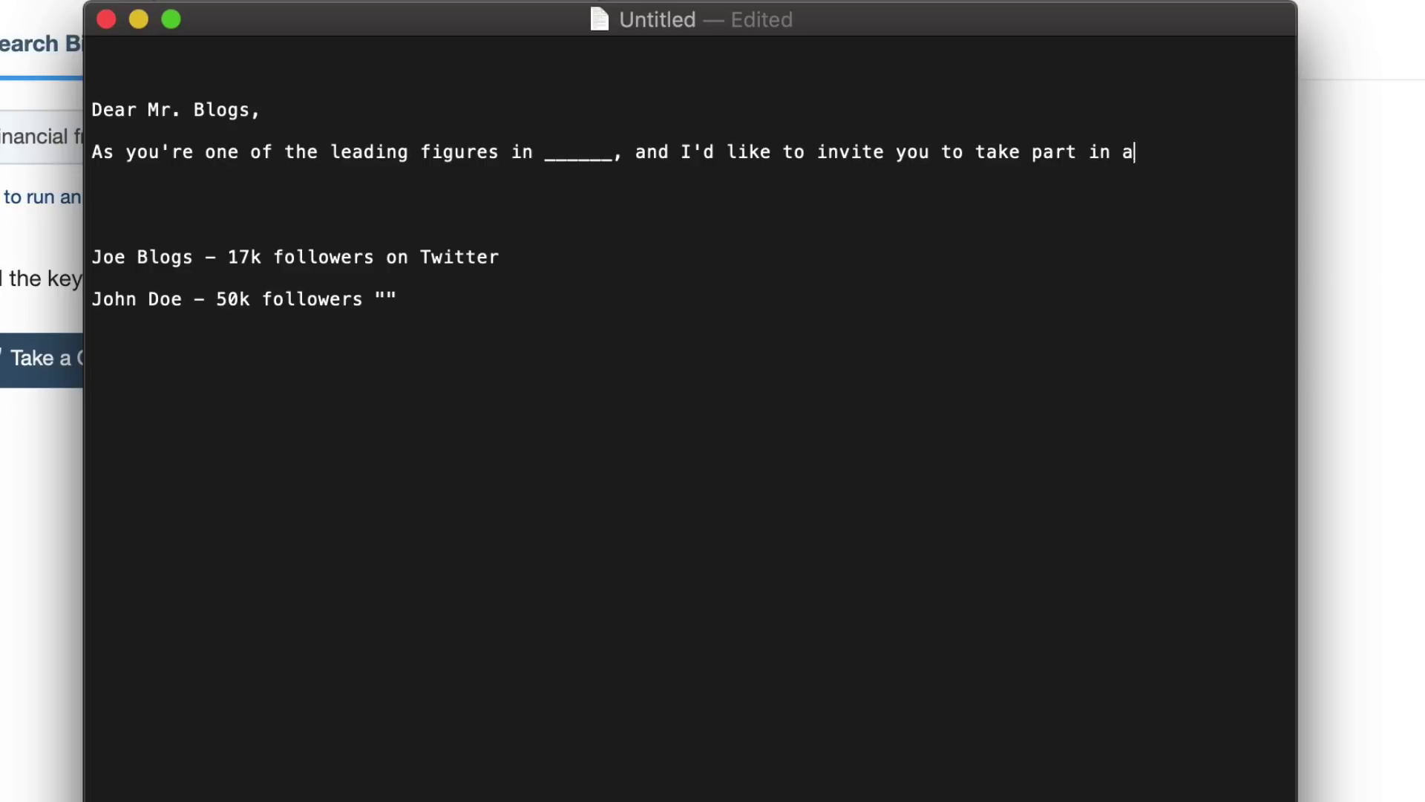
pyautogui.write(' project ')
pyautogui.write("I'm working on.")
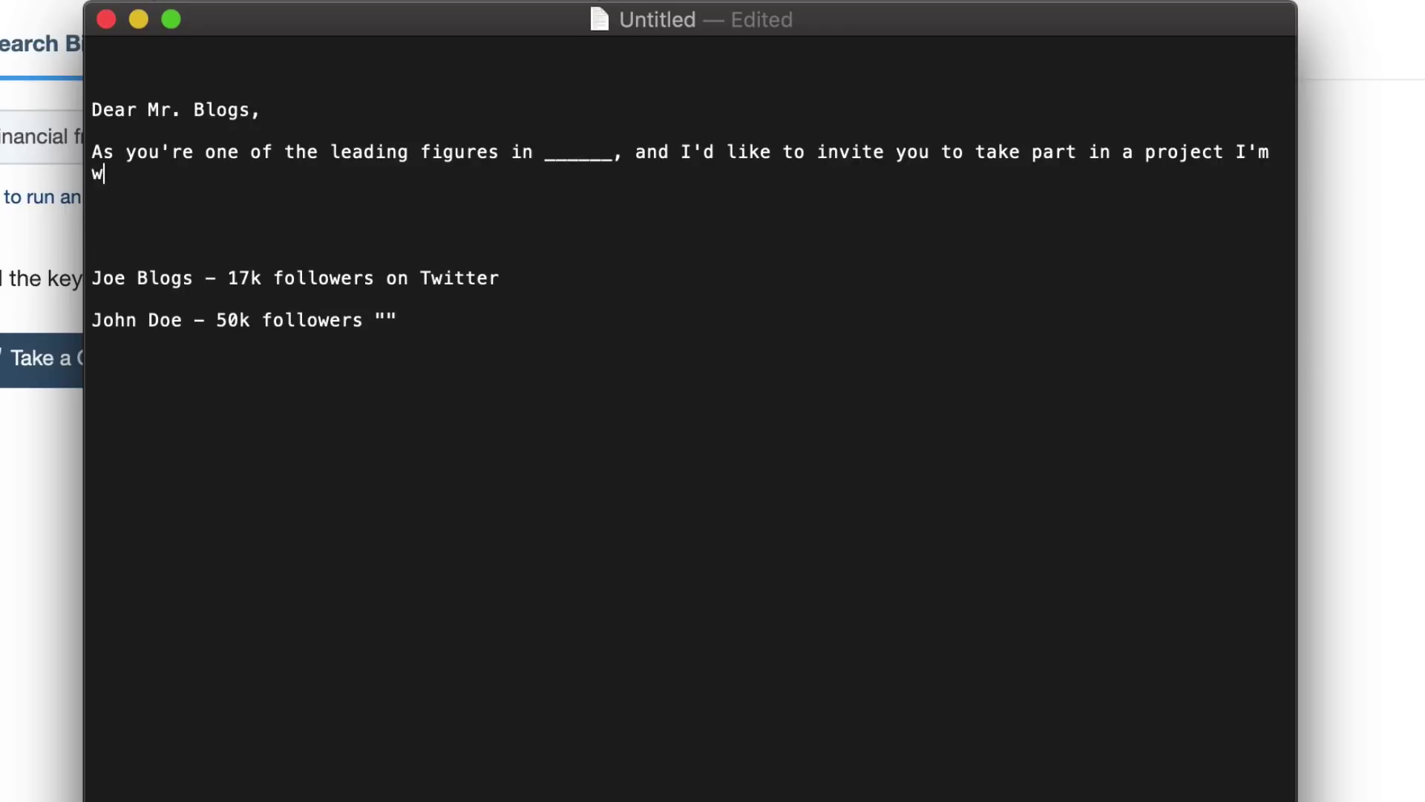
pyautogui.press('Return')
pyautogui.press('Return')
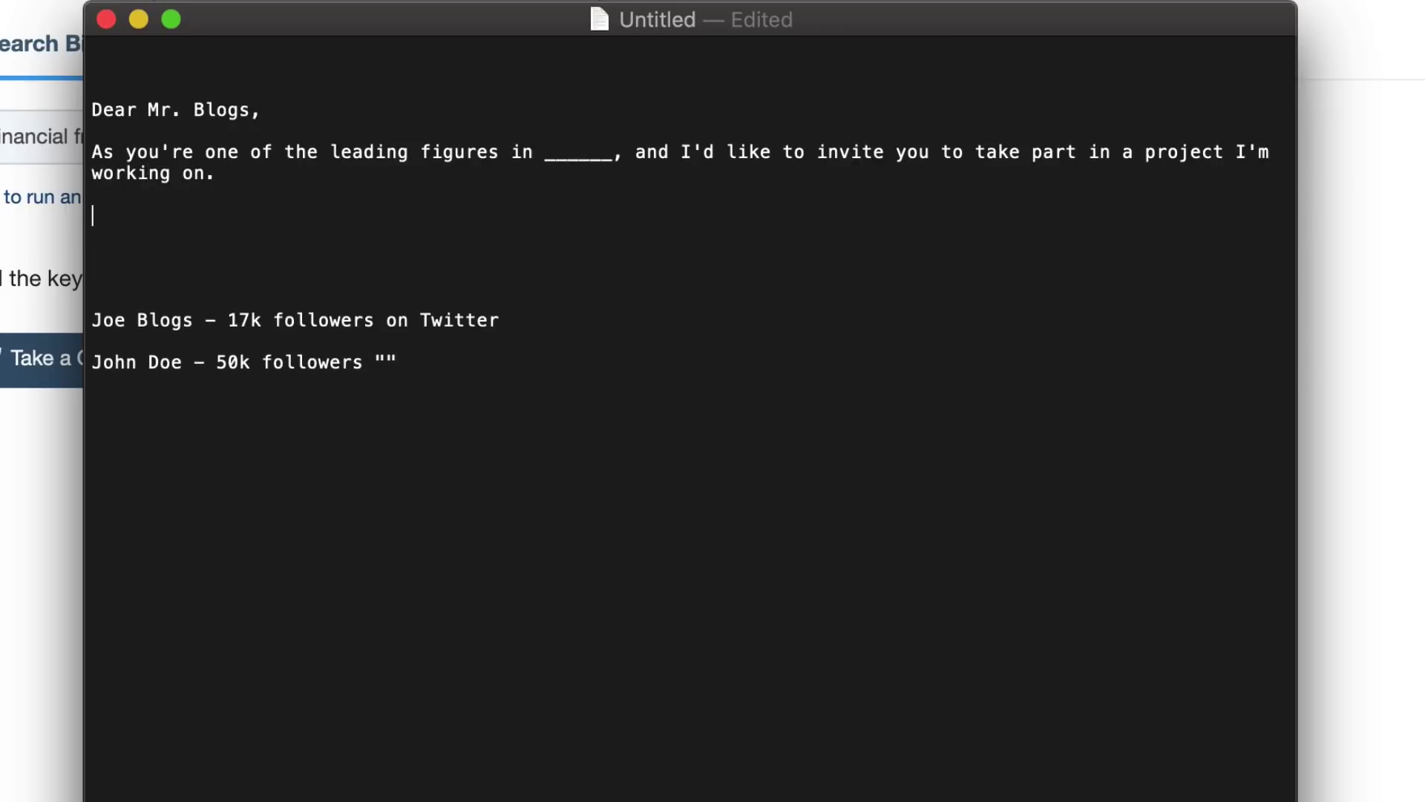
# Start a second paragraph, one blank line down, with: It's an article called "The 10 greatest minds of _______".
pyautogui.write("It'c")
pyautogui.write(' an article c')
pyautogui.write('alle')
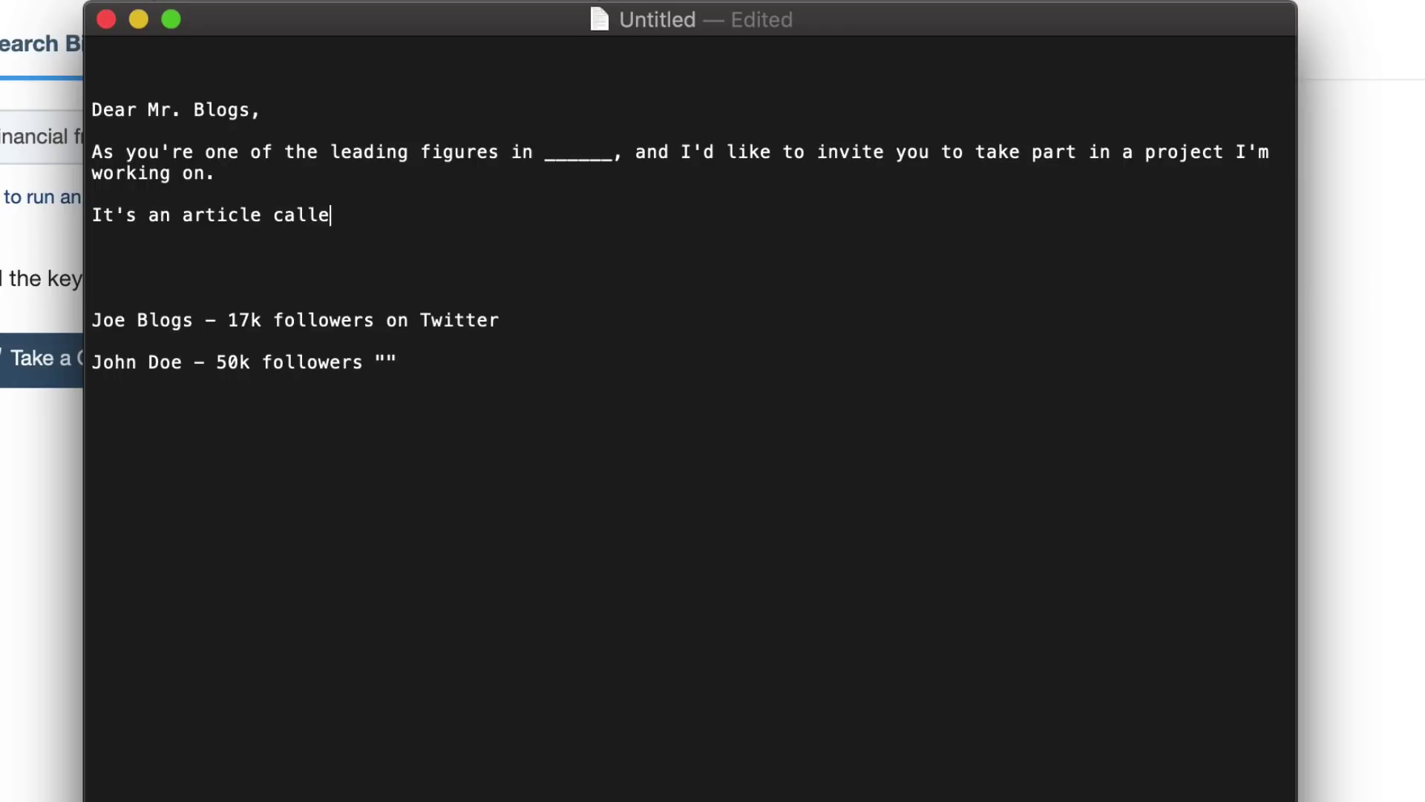
pyautogui.write('d "the')
pyautogui.press('BackSpace')
pyautogui.press('BackSpace')
pyautogui.press('BackSpace')
pyautogui.press('BackSpace')
pyautogui.write('The 10 gre')
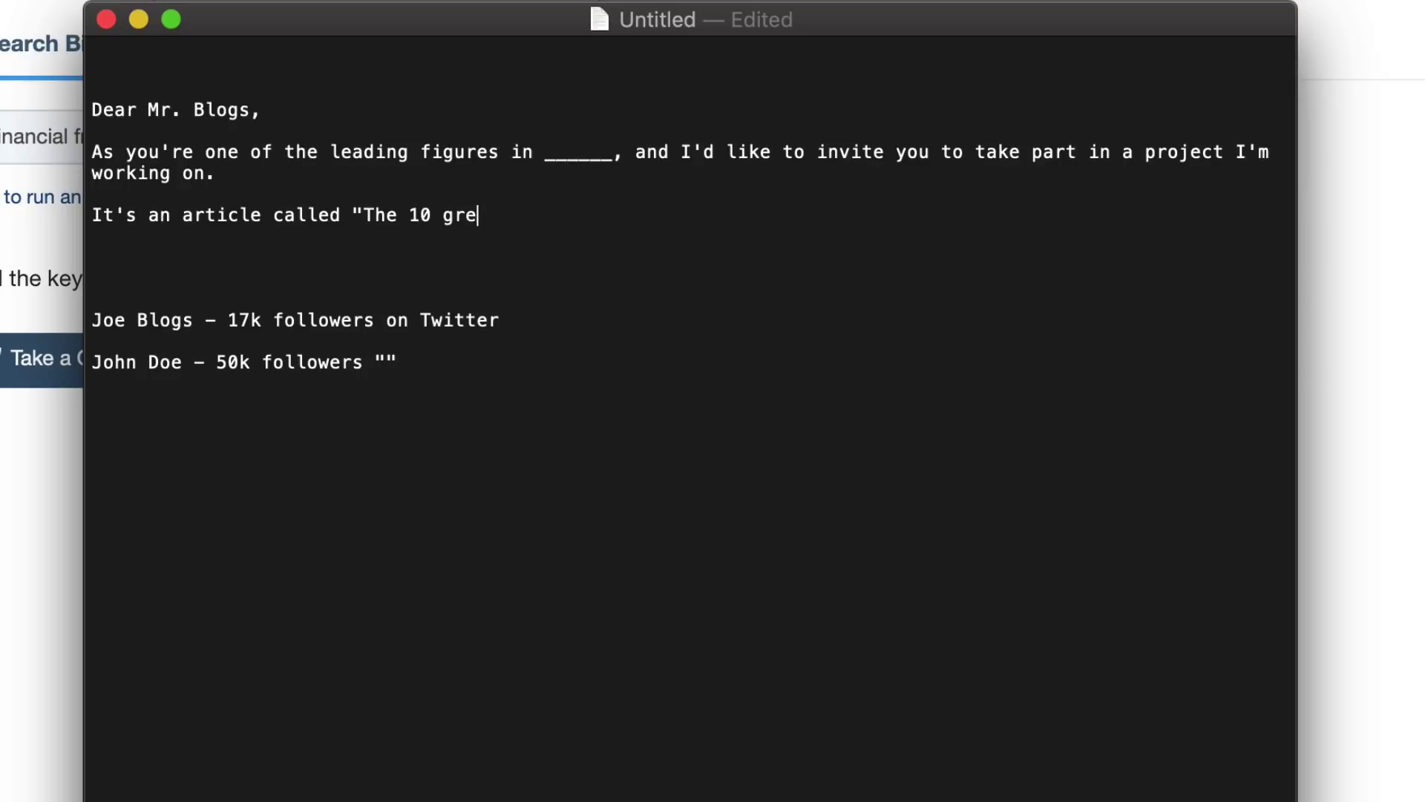
pyautogui.write('atest minds of ')
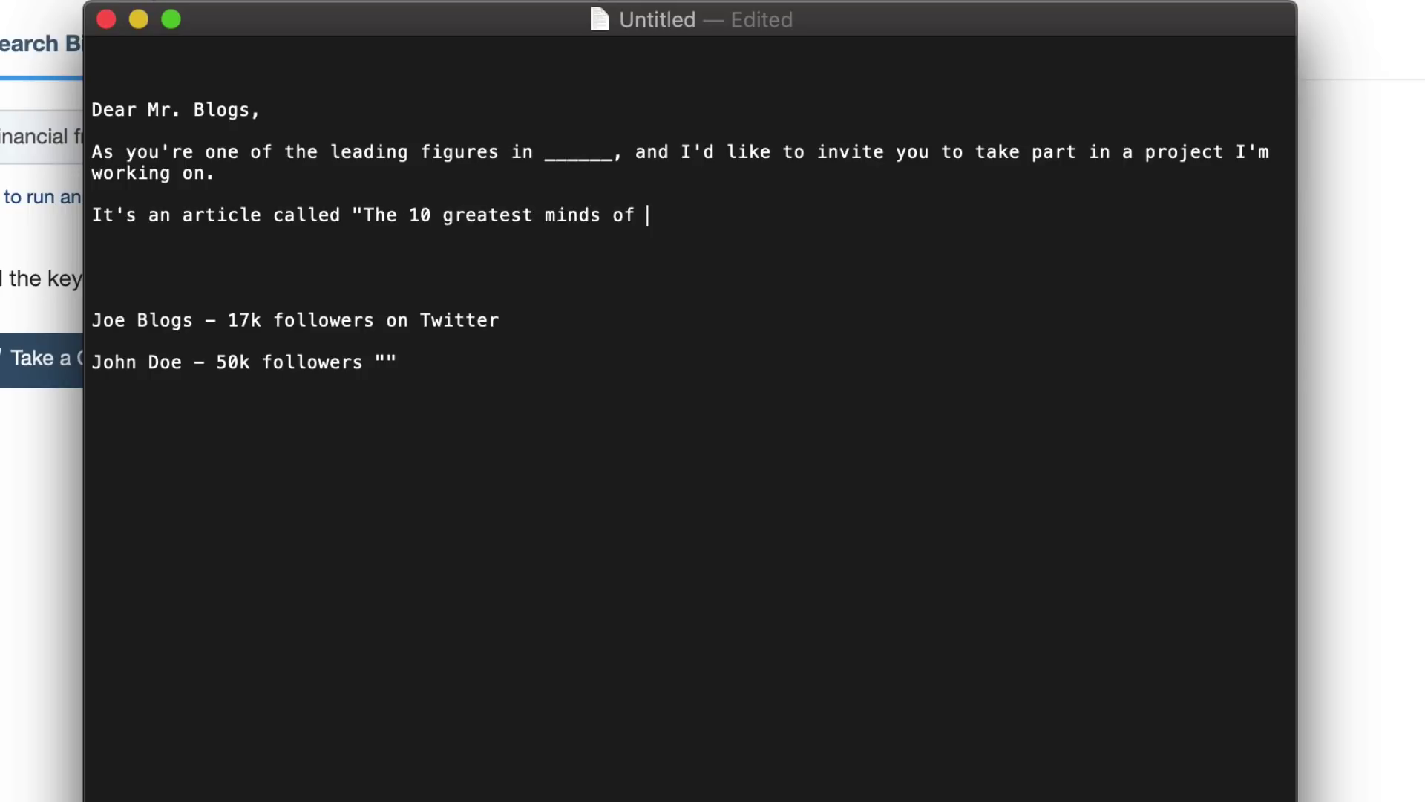
pyautogui.write('_______".')
# Continue the article paragraph with "Would you be open to answering a couple of questions via email?" and leave a blank line below.
pyautogui.write('Would you be open to ')
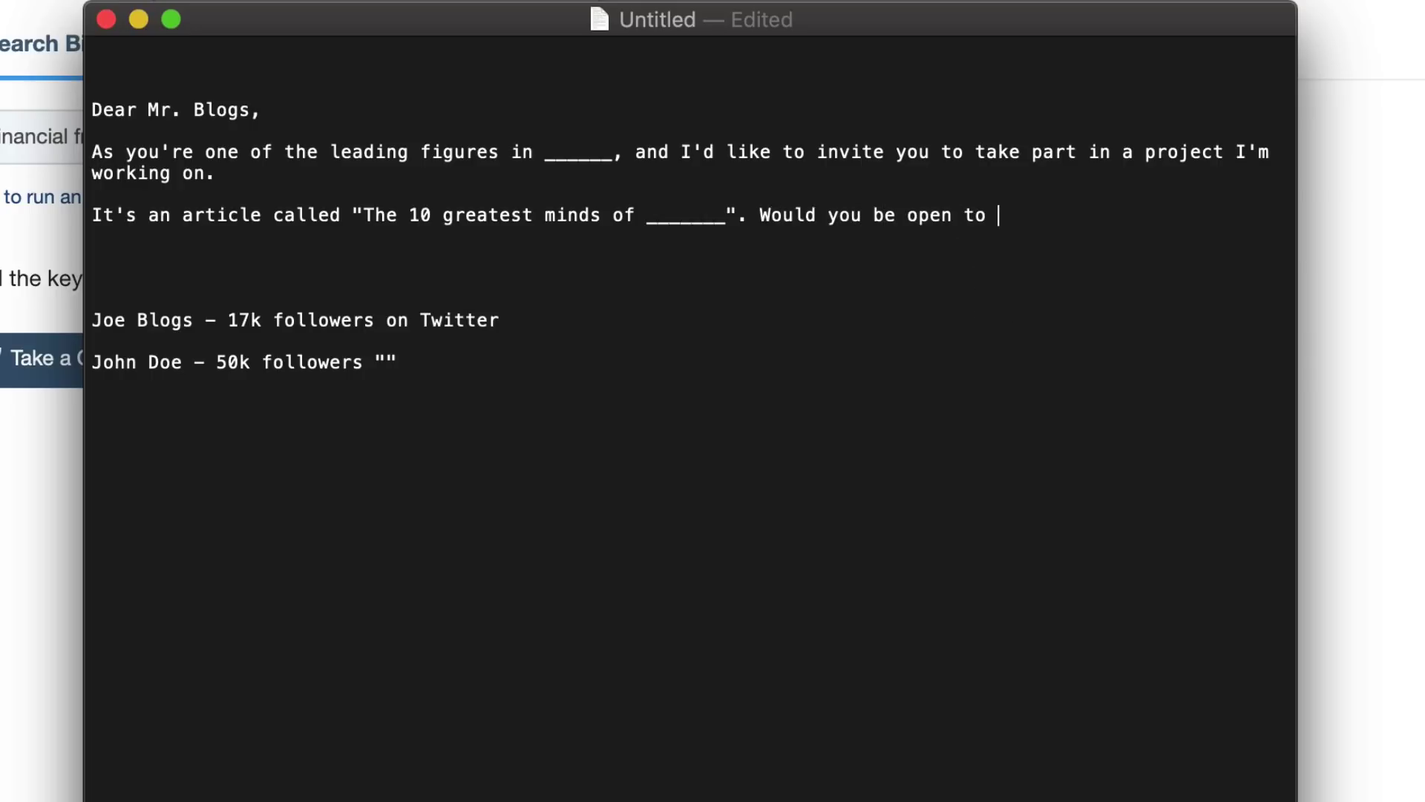
pyautogui.write('answering a c')
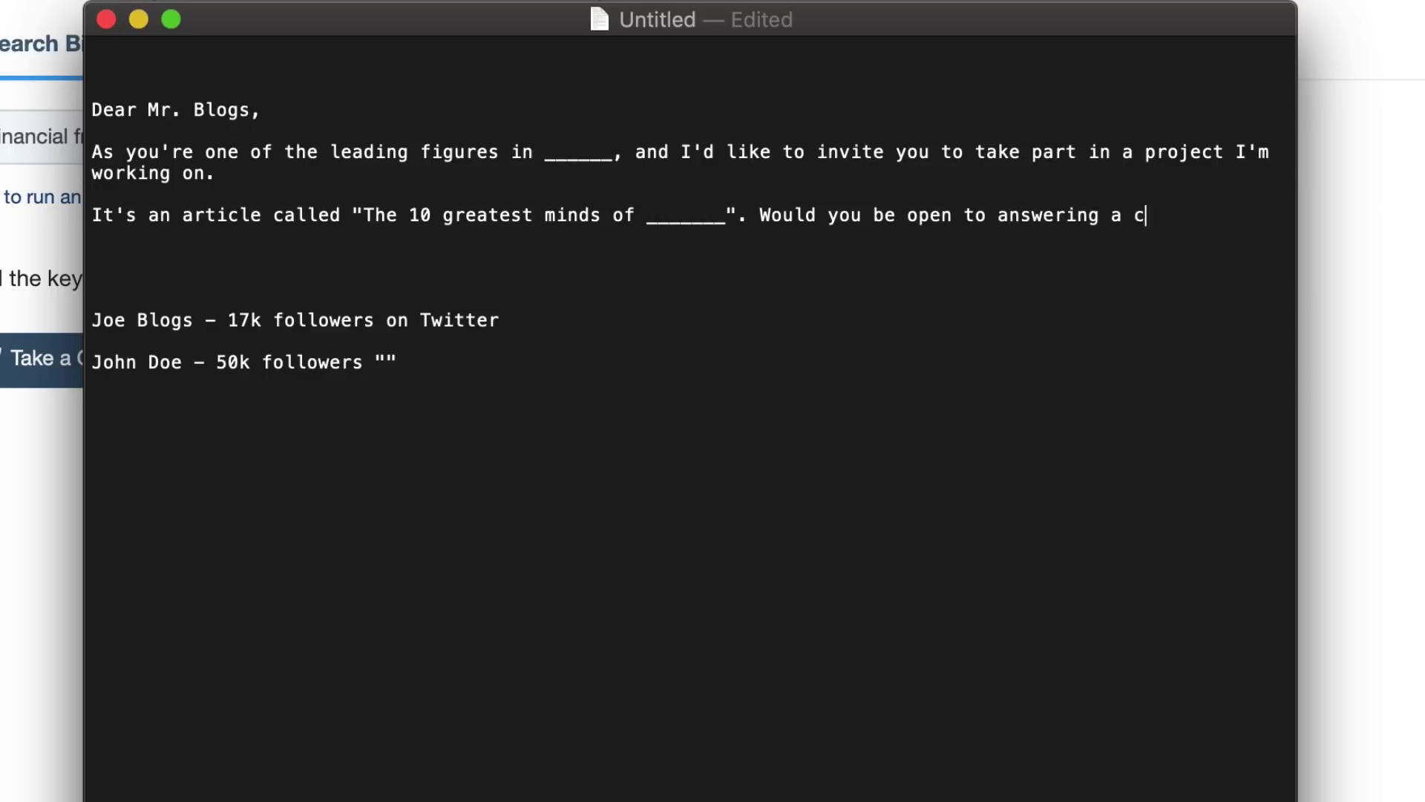
pyautogui.write('ouple of questions ')
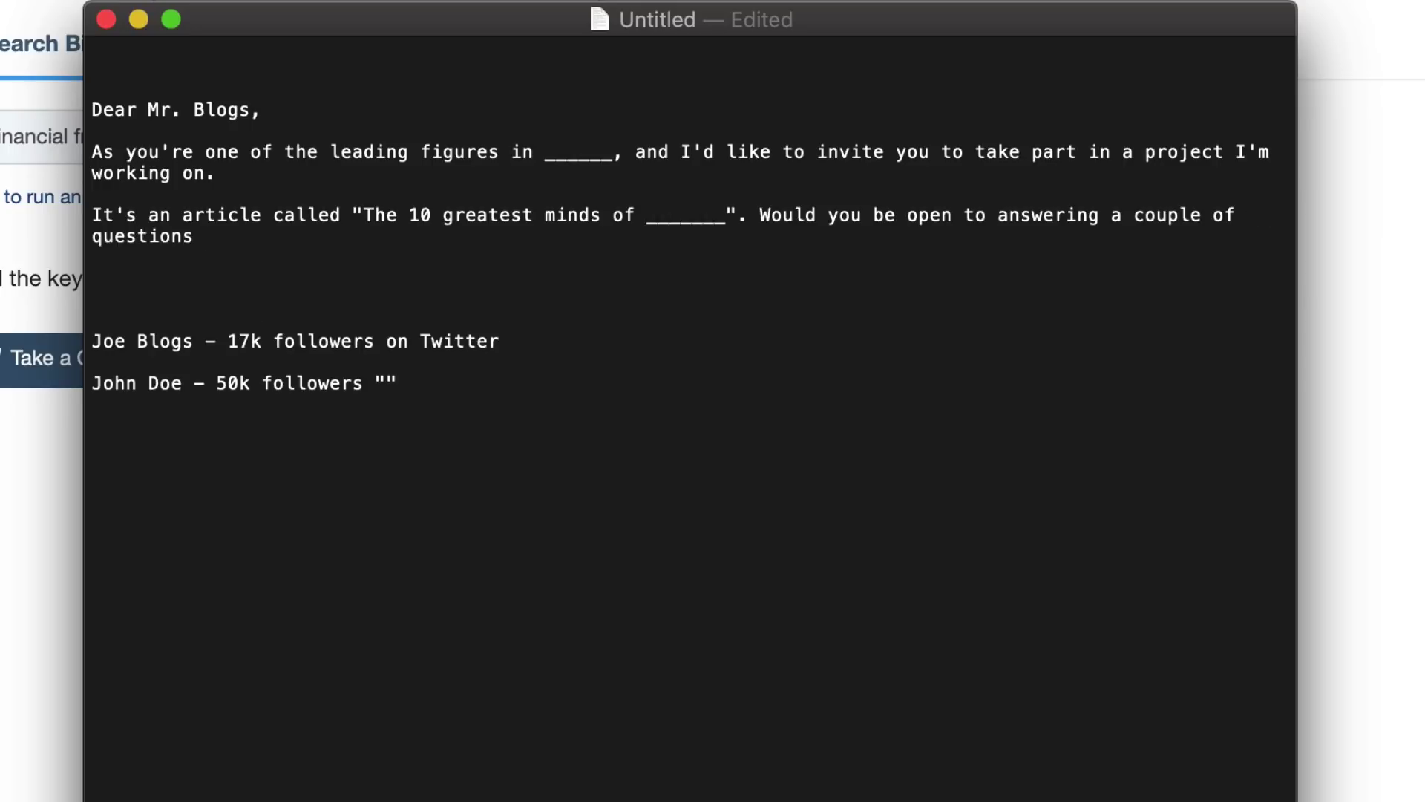
pyautogui.write('for me to pub')
pyautogui.moveTo(355, 236); pyautogui.dragTo(167, 256)
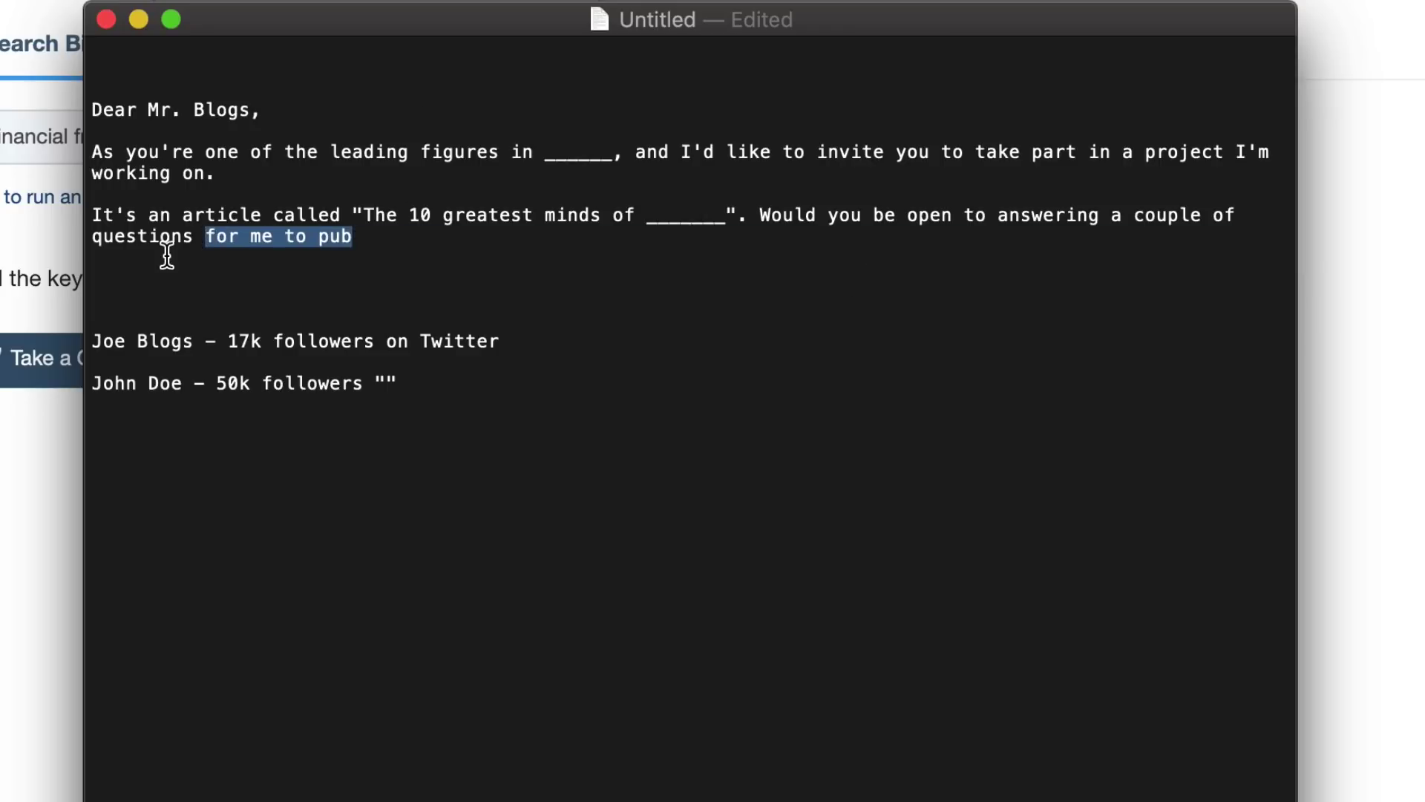
pyautogui.write('via email')
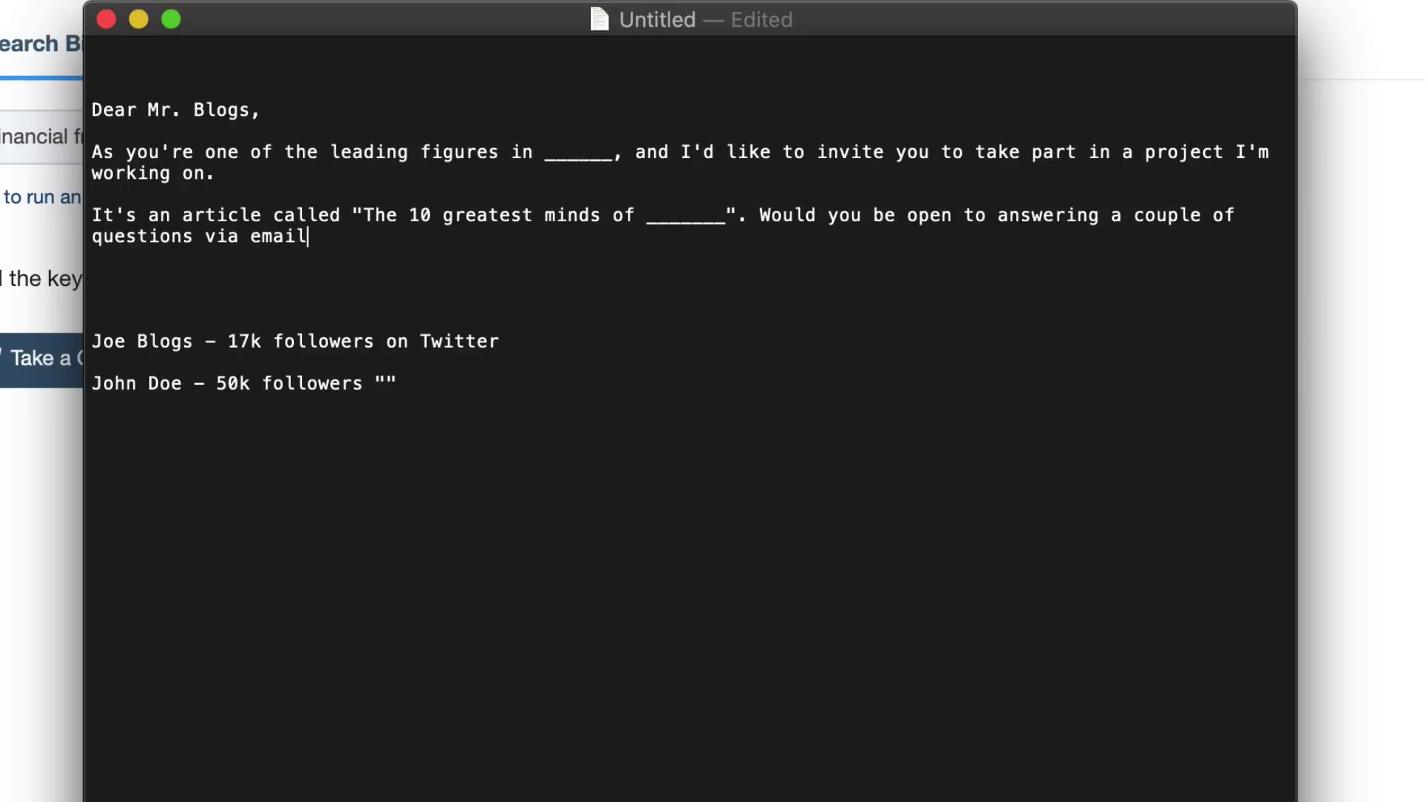
pyautogui.press('Return')
pyautogui.press('Return')
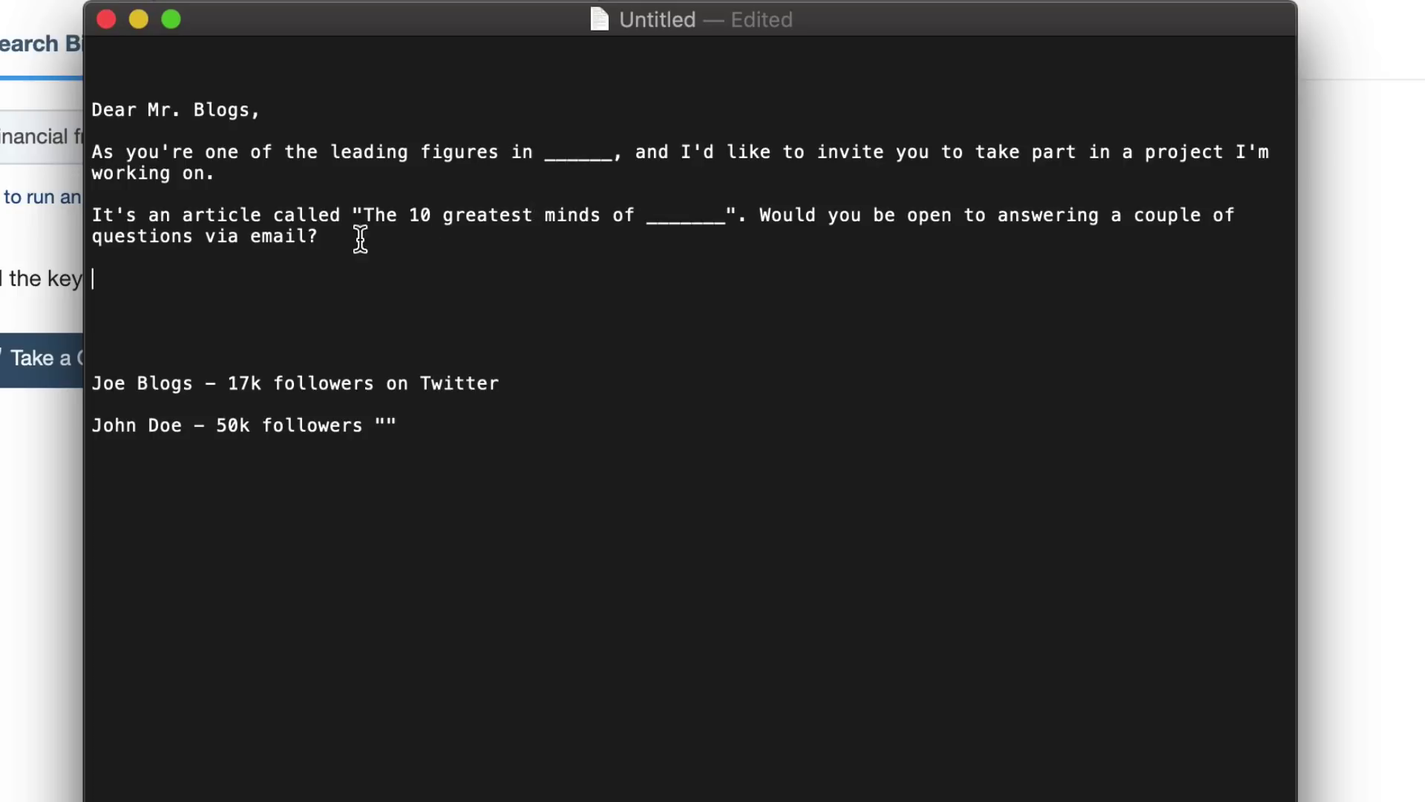
pyautogui.moveTo(364, 216); pyautogui.dragTo(726, 215)
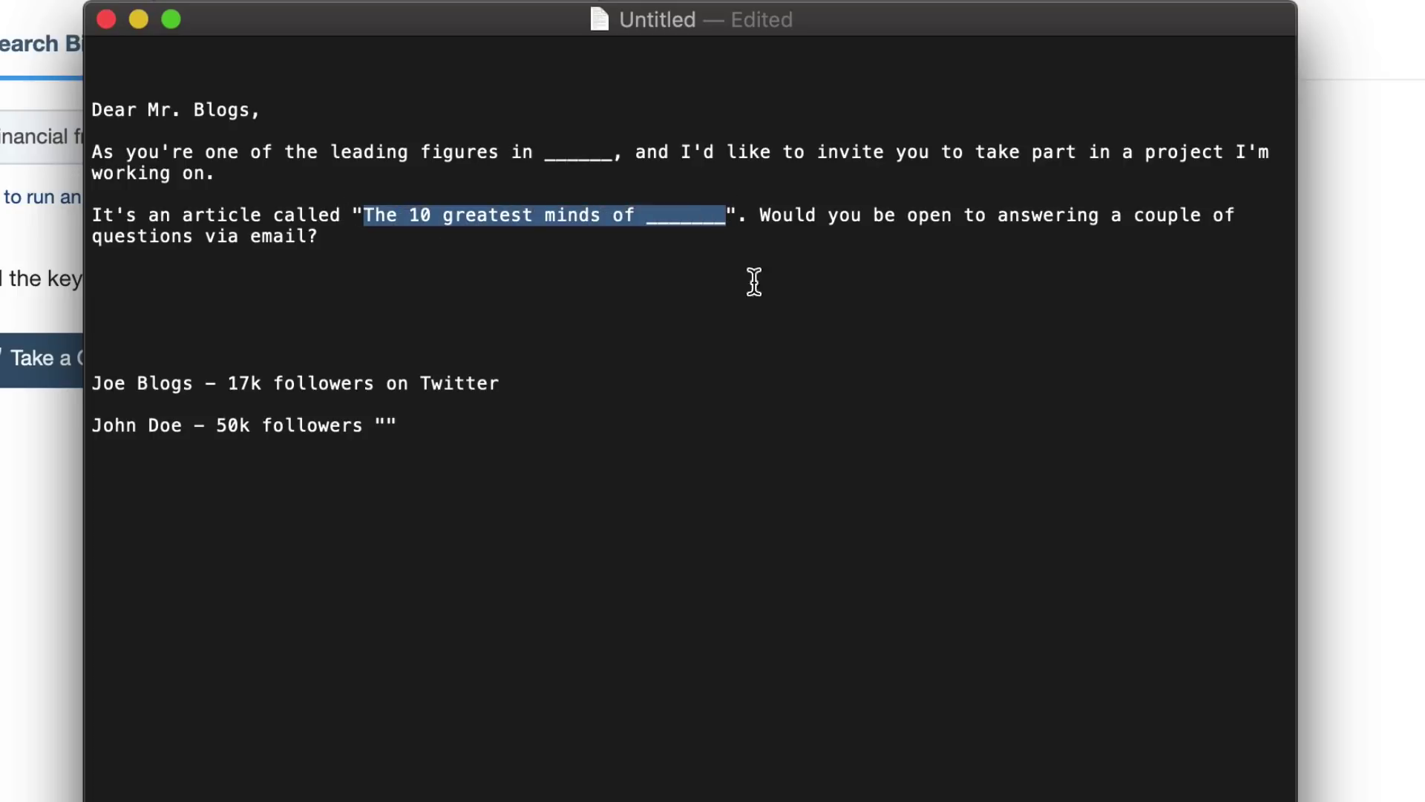
pyautogui.click(726, 260)
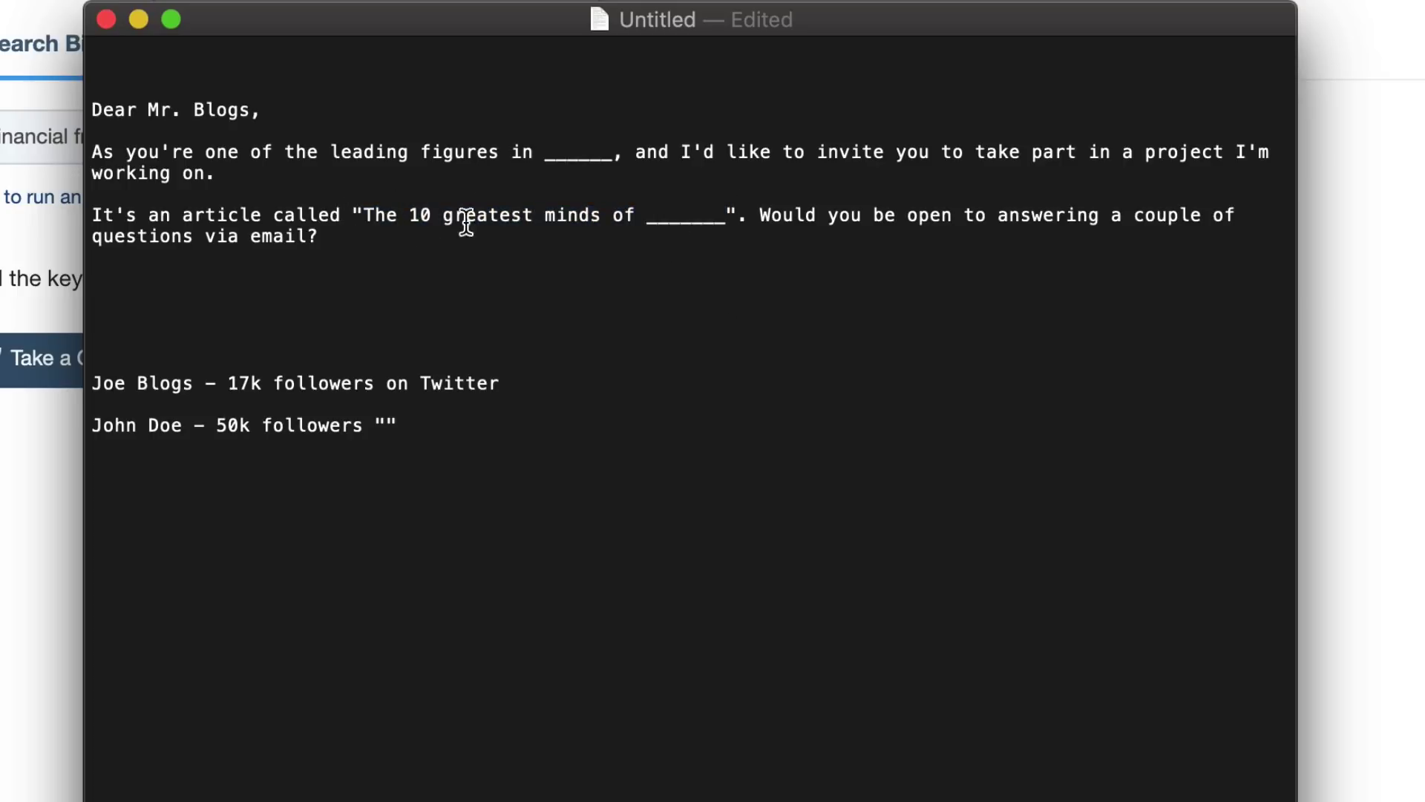
pyautogui.moveTo(454, 215); pyautogui.dragTo(636, 210)
pyautogui.click(577, 254)
pyautogui.moveTo(409, 215); pyautogui.dragTo(715, 245)
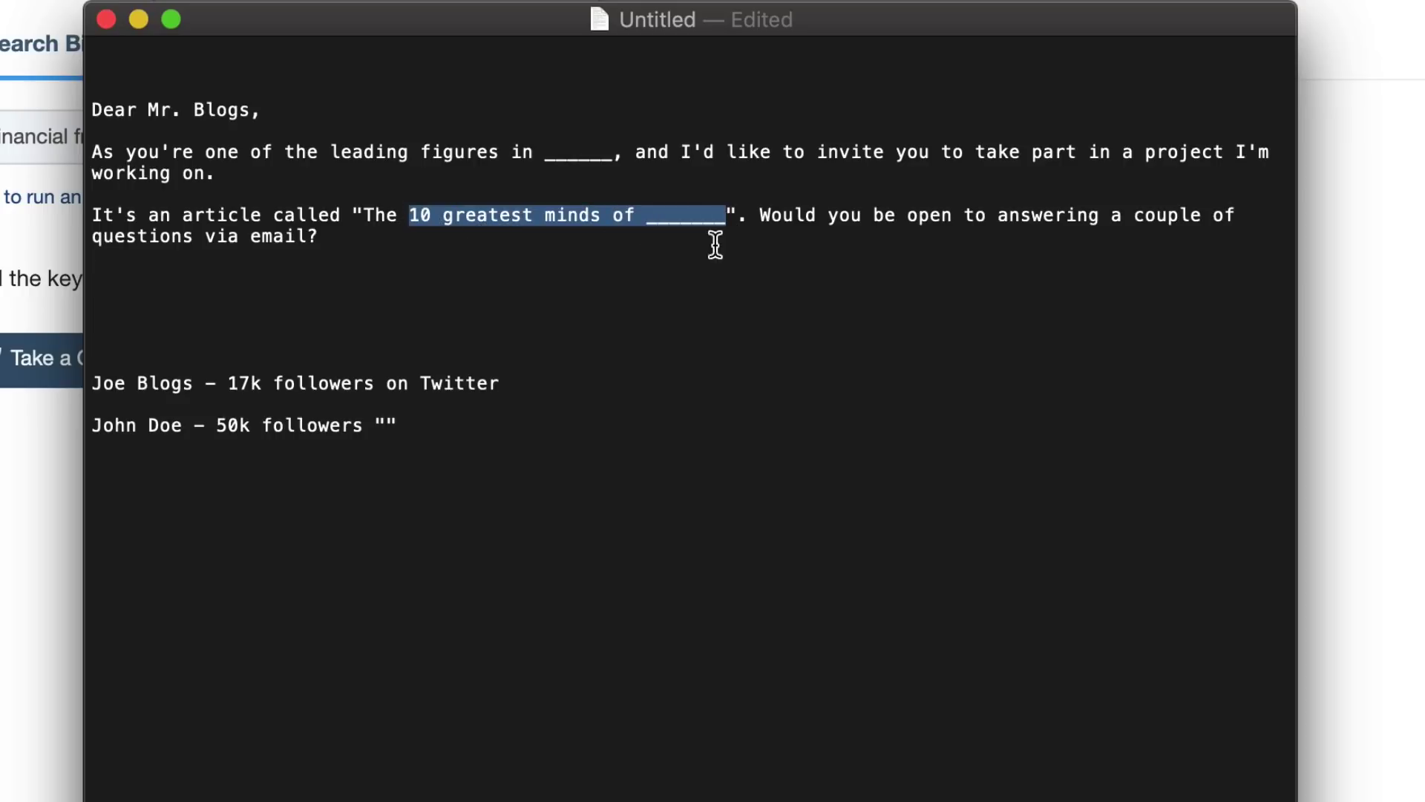
pyautogui.click(630, 271)
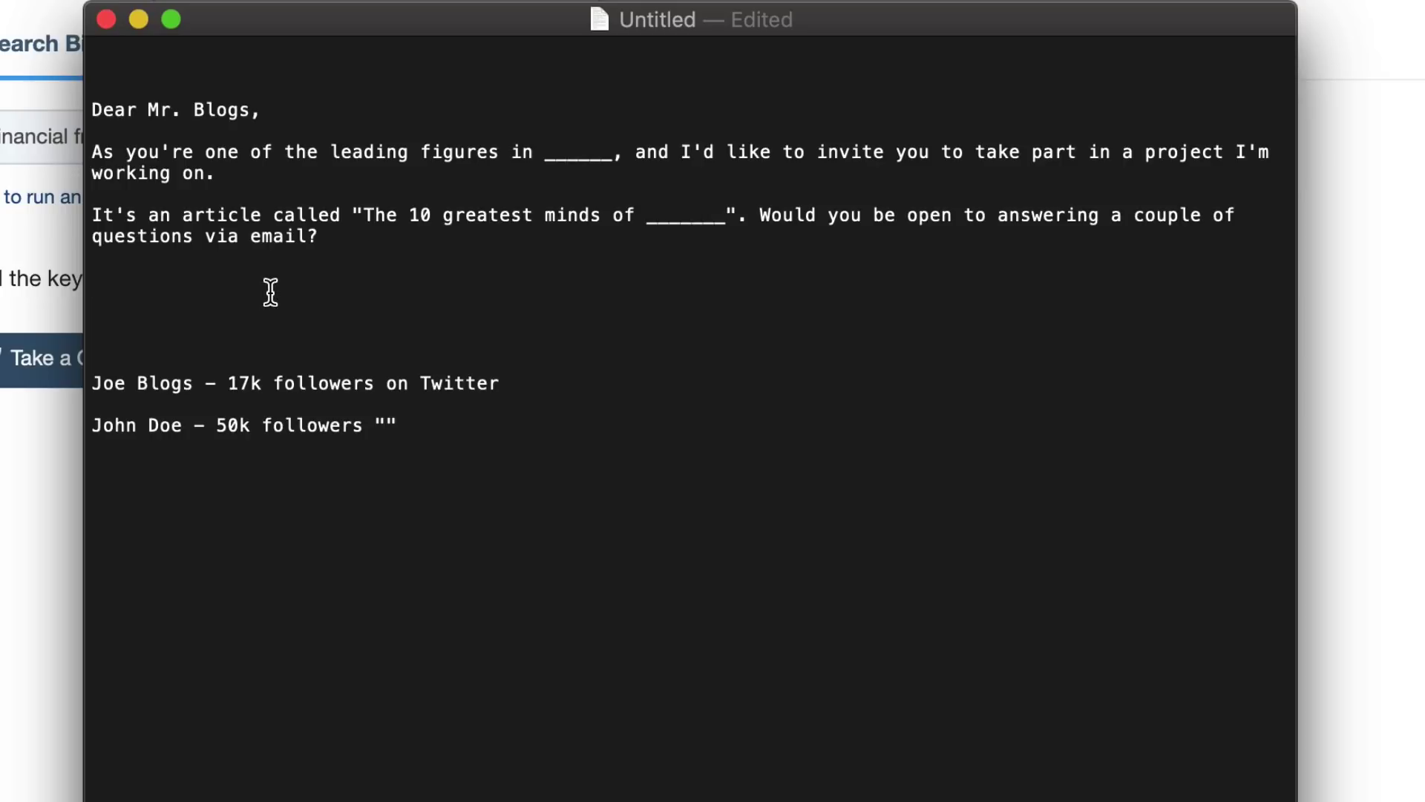
pyautogui.moveTo(205, 236); pyautogui.dragTo(309, 237)
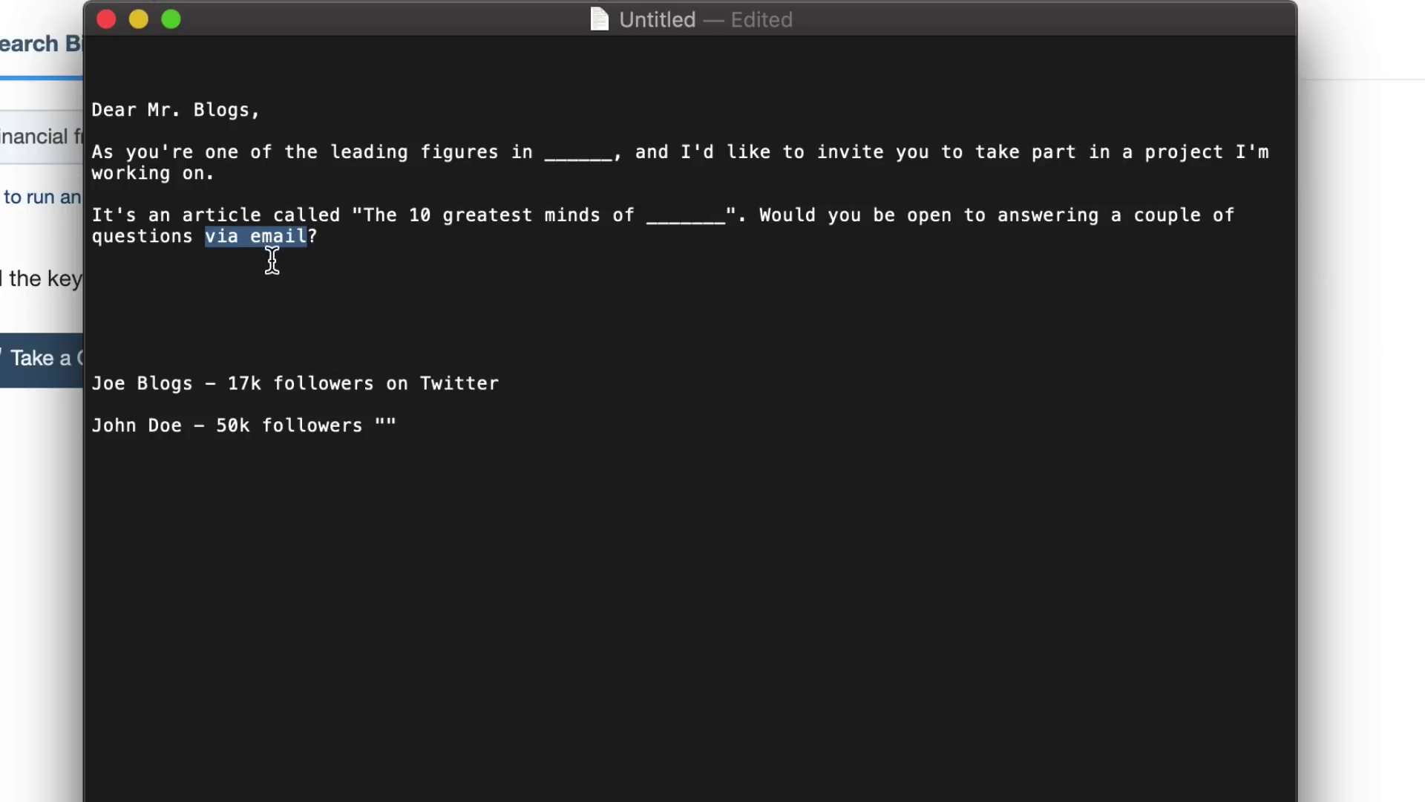
pyautogui.click(260, 293)
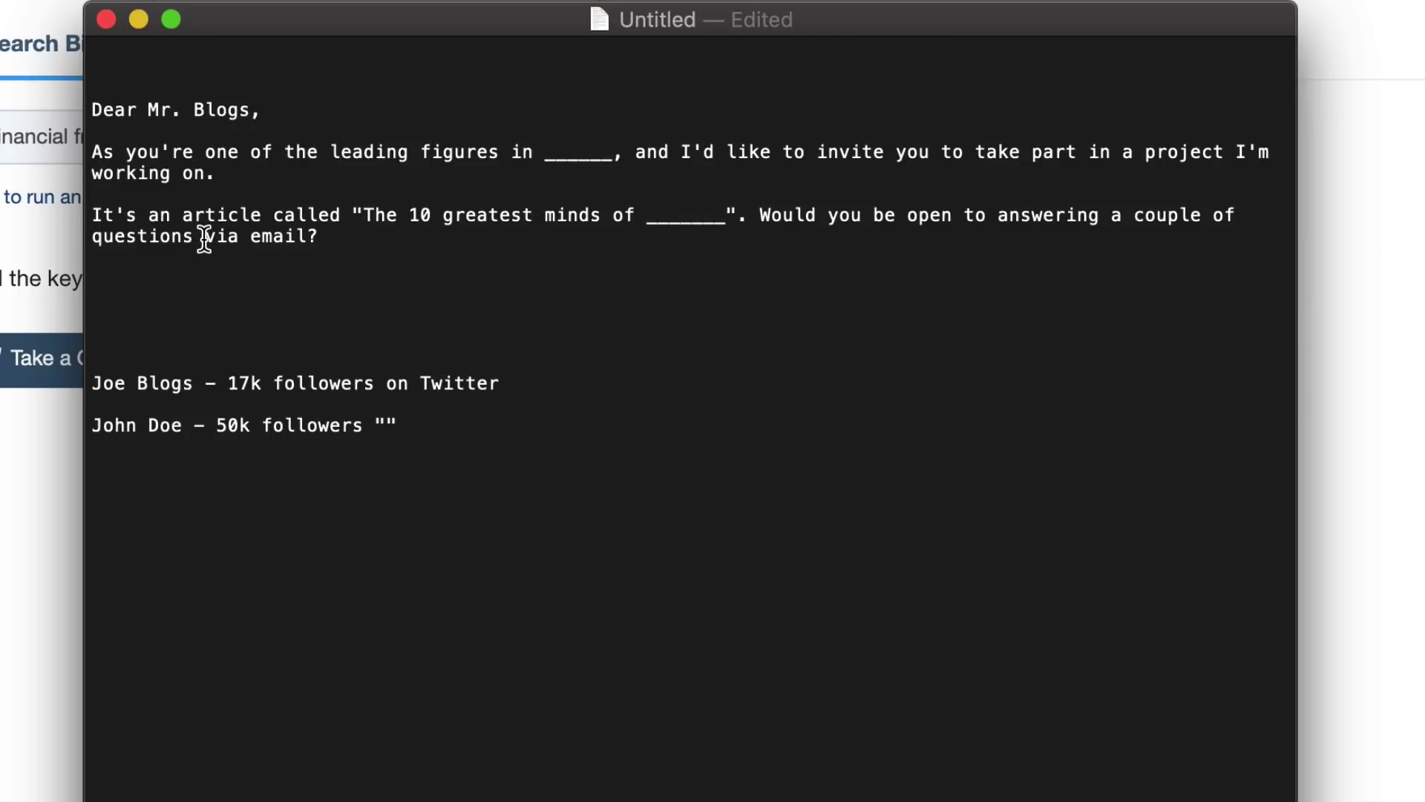
pyautogui.moveTo(204, 239); pyautogui.dragTo(321, 238)
pyautogui.click(280, 305)
pyautogui.moveTo(208, 237); pyautogui.dragTo(315, 238)
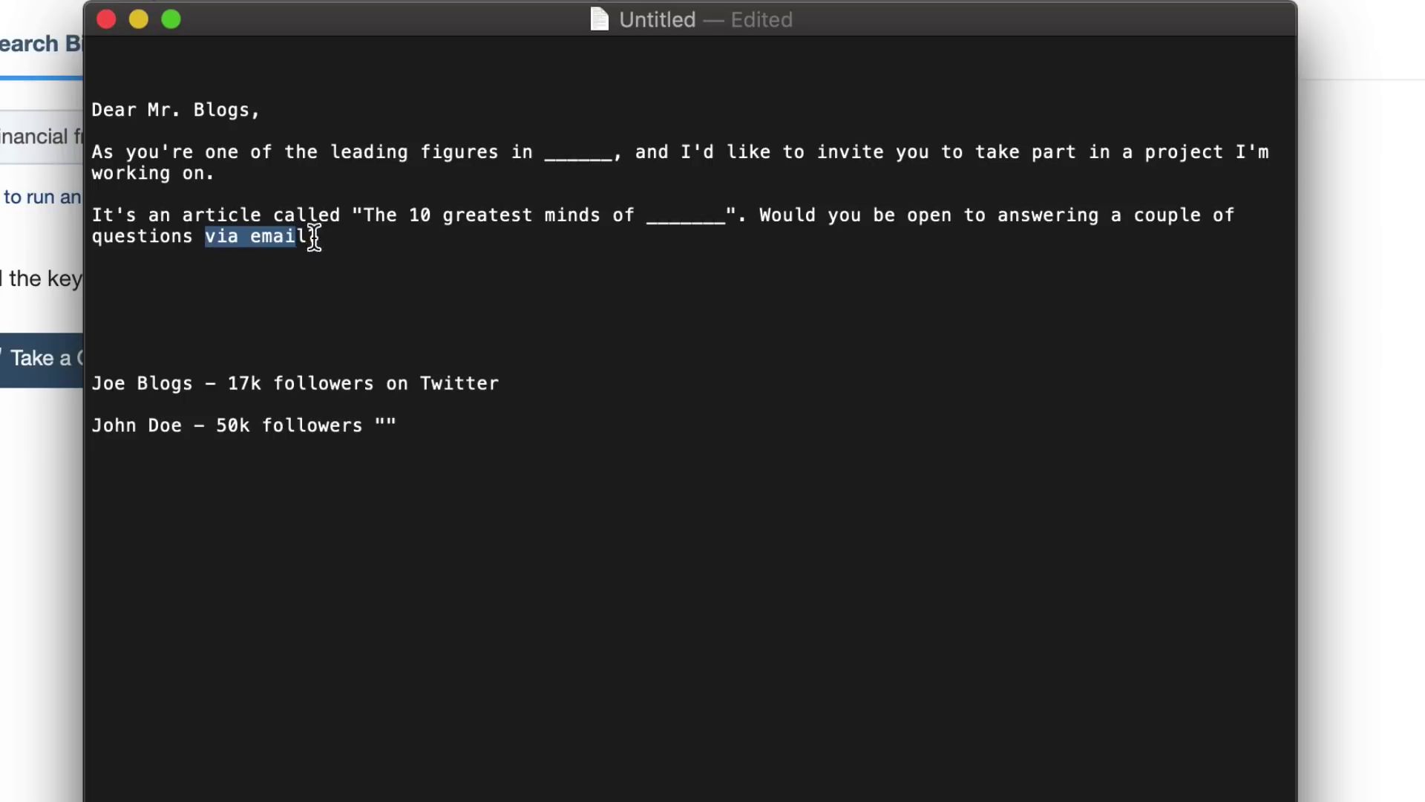
pyautogui.click(316, 236)
# Below the email question, write "Your bio will be added, including links to your website and social media profiles." and add several blank lines.
pyautogui.click(252, 294)
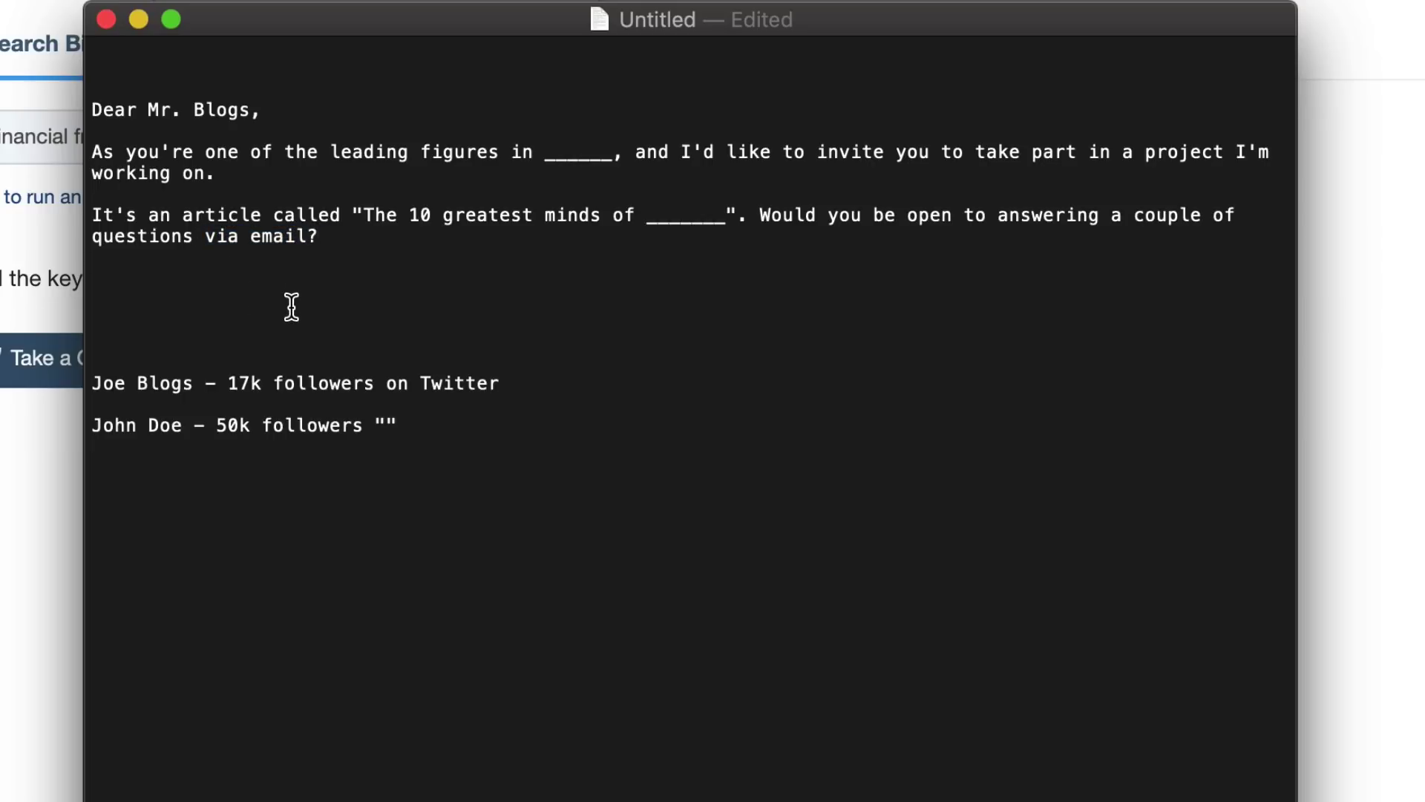
pyautogui.write('Your bio will be including,')
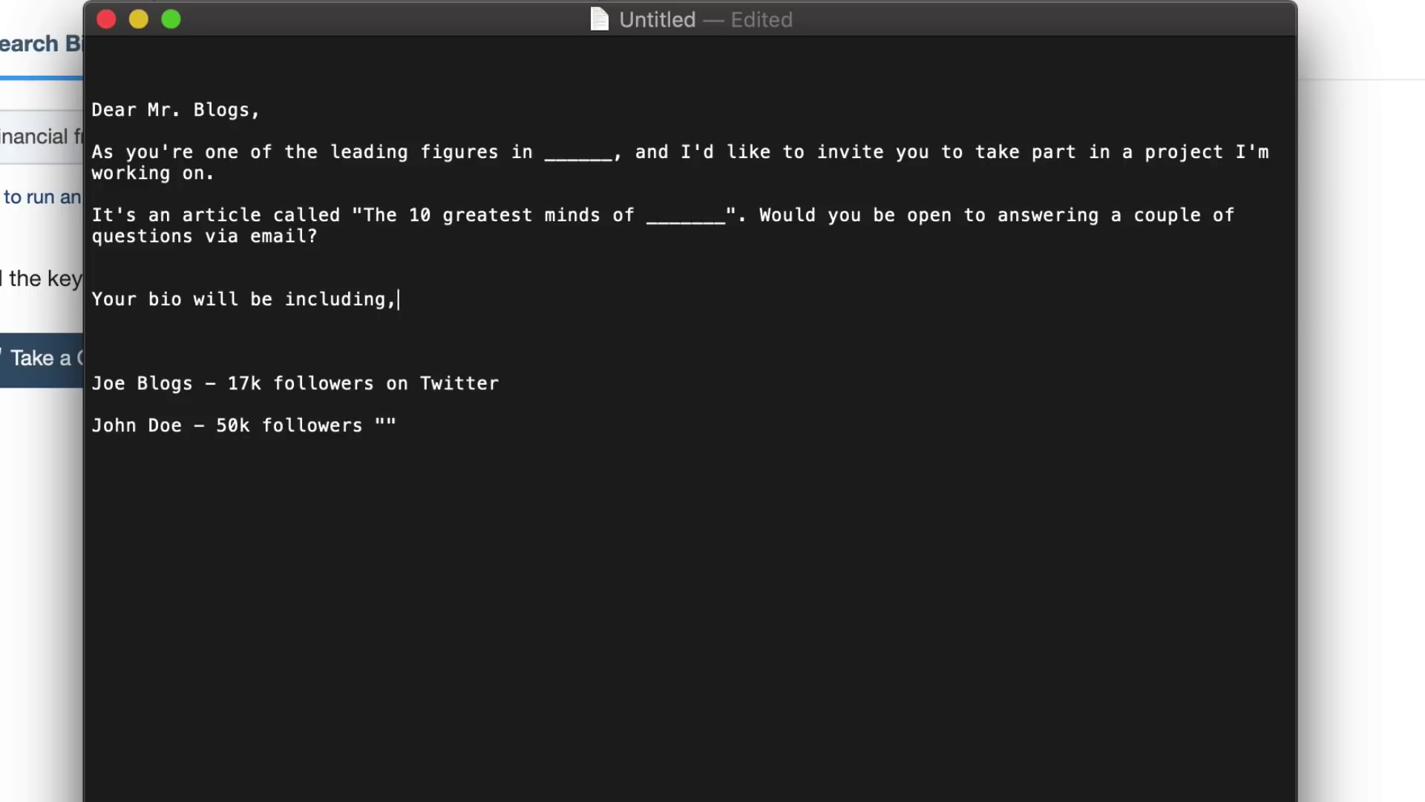
pyautogui.press('BackSpace')
pyautogui.press('BackSpace')
pyautogui.press('BackSpace')
pyautogui.press('BackSpace')
pyautogui.press('BackSpace')
pyautogui.press('BackSpace')
pyautogui.press('BackSpace')
pyautogui.press('BackSpace')
pyautogui.press('BackSpace')
pyautogui.press('BackSpace')
pyautogui.write('adde')
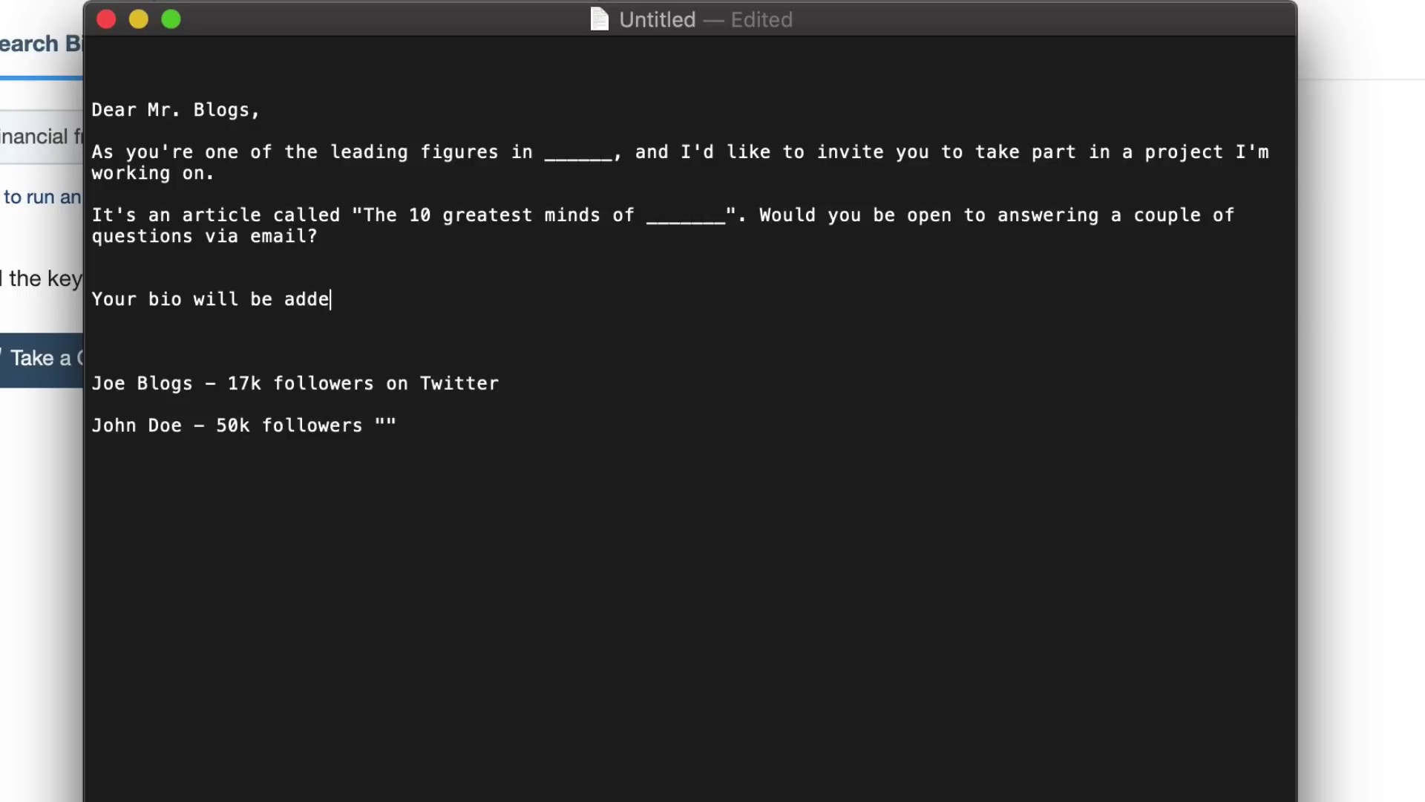
pyautogui.write('d, including links to y')
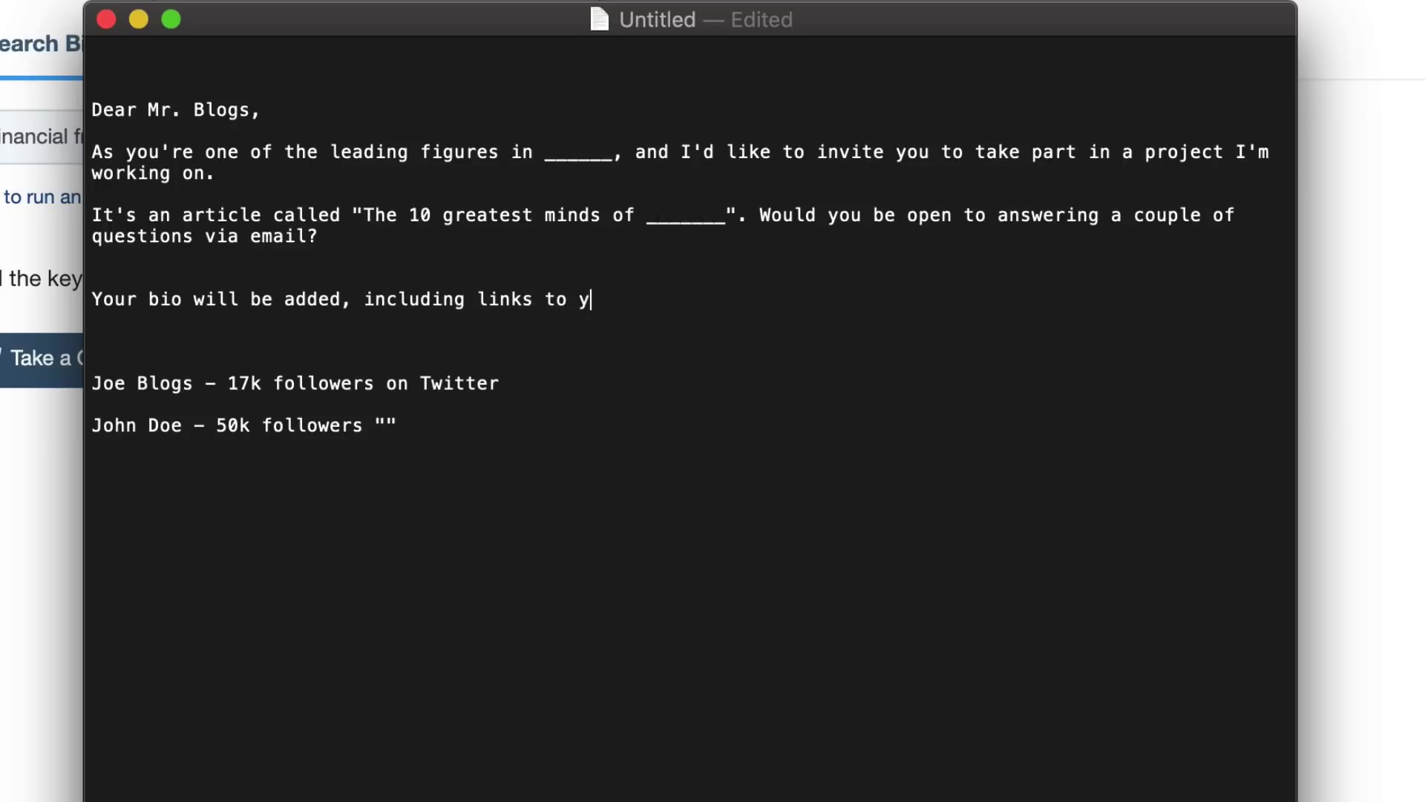
pyautogui.write('our webiste and')
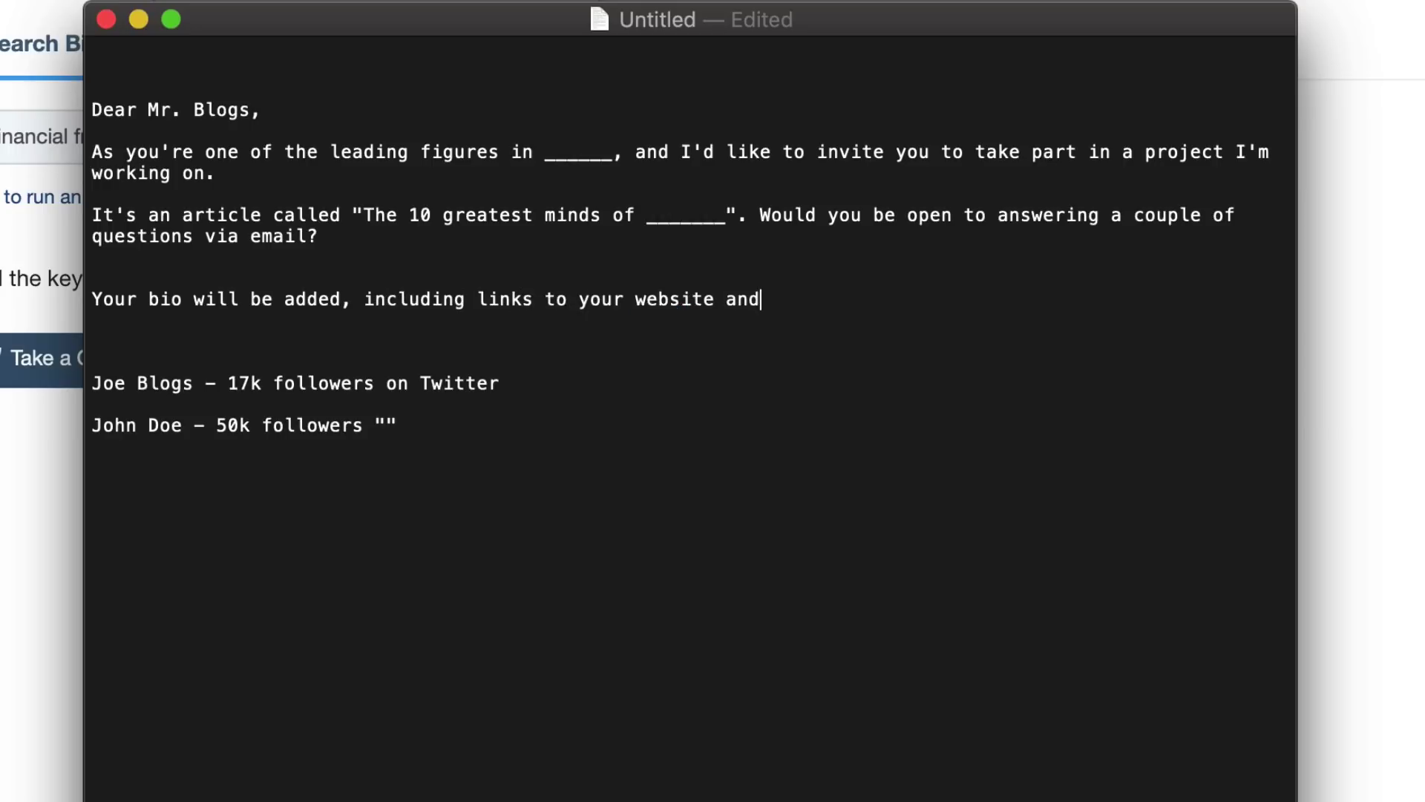
pyautogui.write(' social media ')
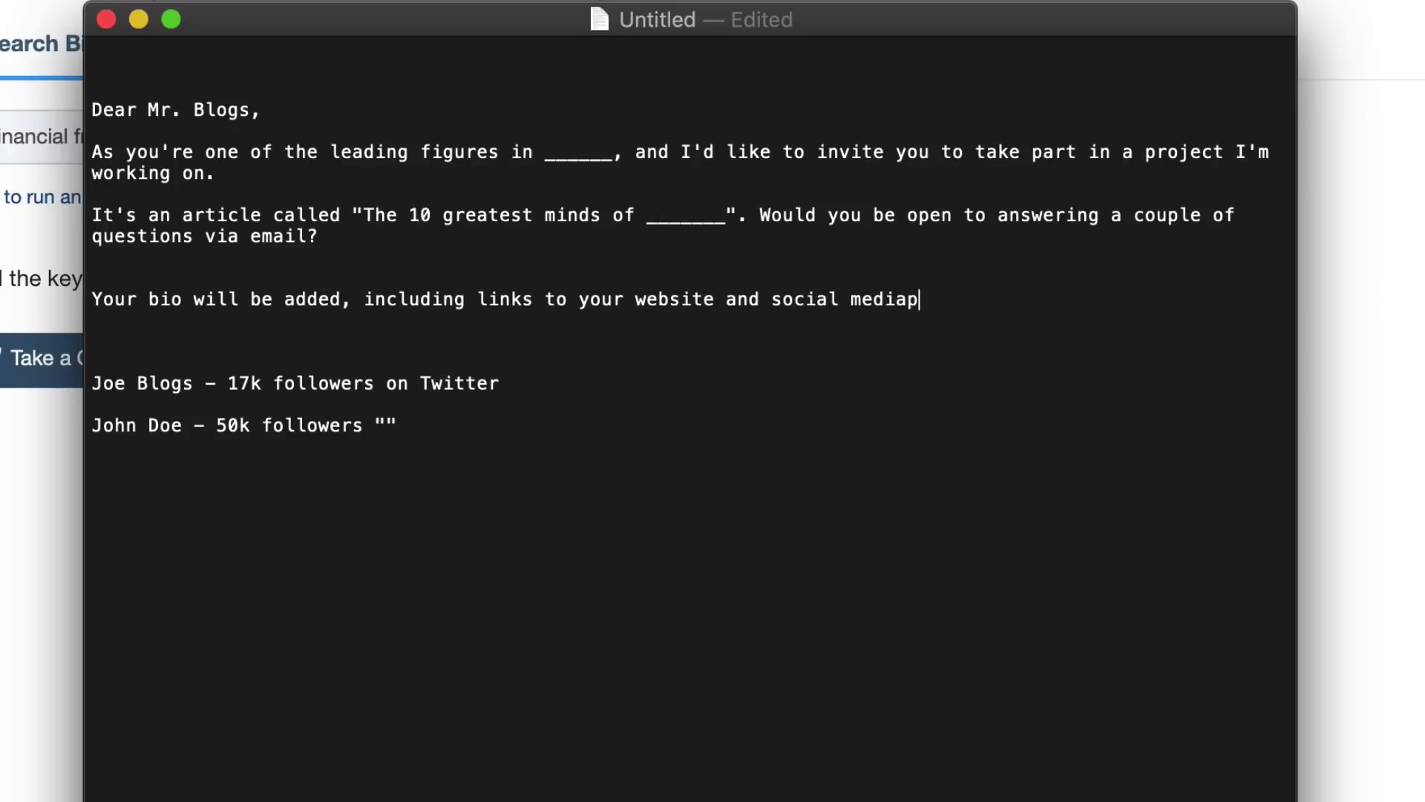
pyautogui.write('profiles.')
pyautogui.press('Return')
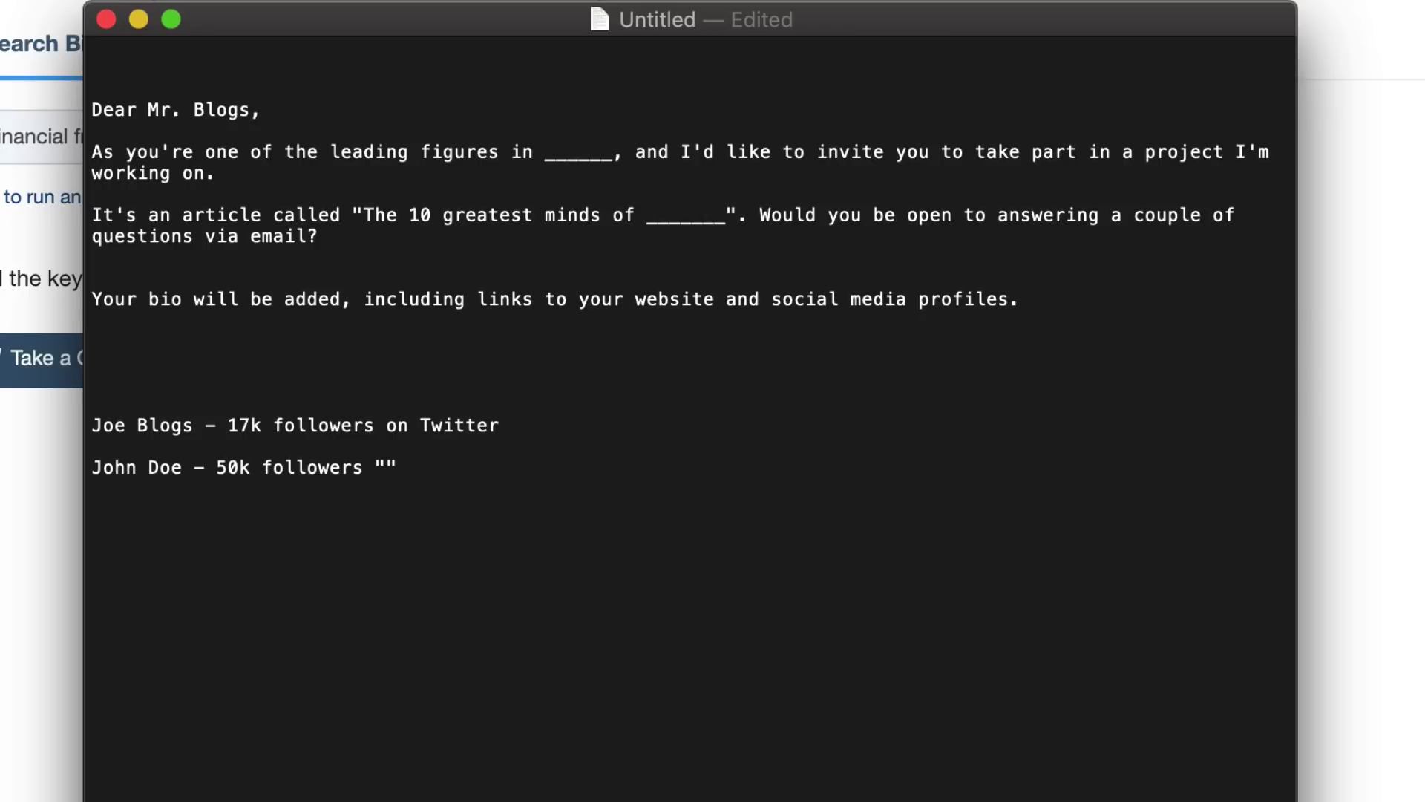
pyautogui.press('Return')
pyautogui.press('Return')
pyautogui.press('Return')
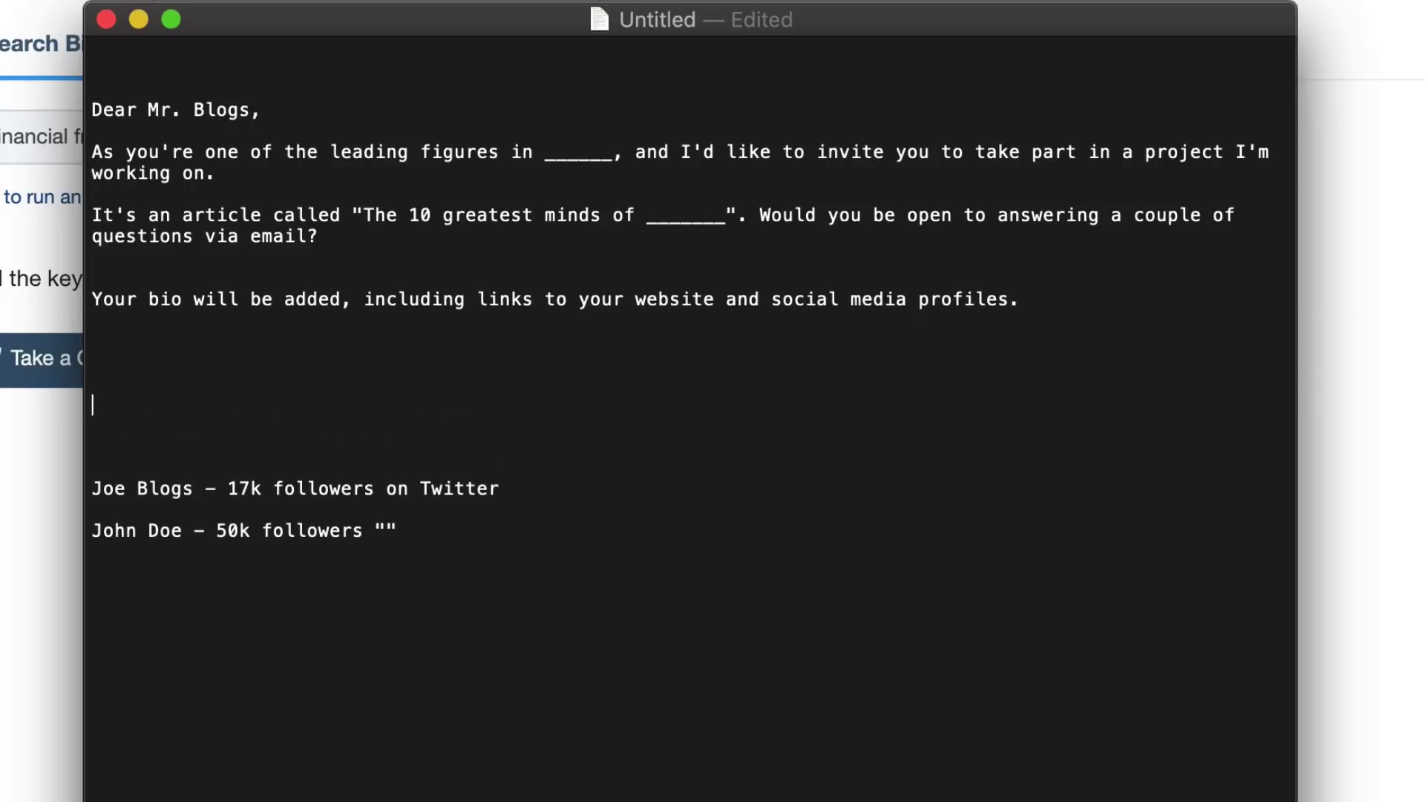
# Below the bio sentence, write "I hope to publish the article next week/ next month/ date.".
pyautogui.tripleClick(442, 372)
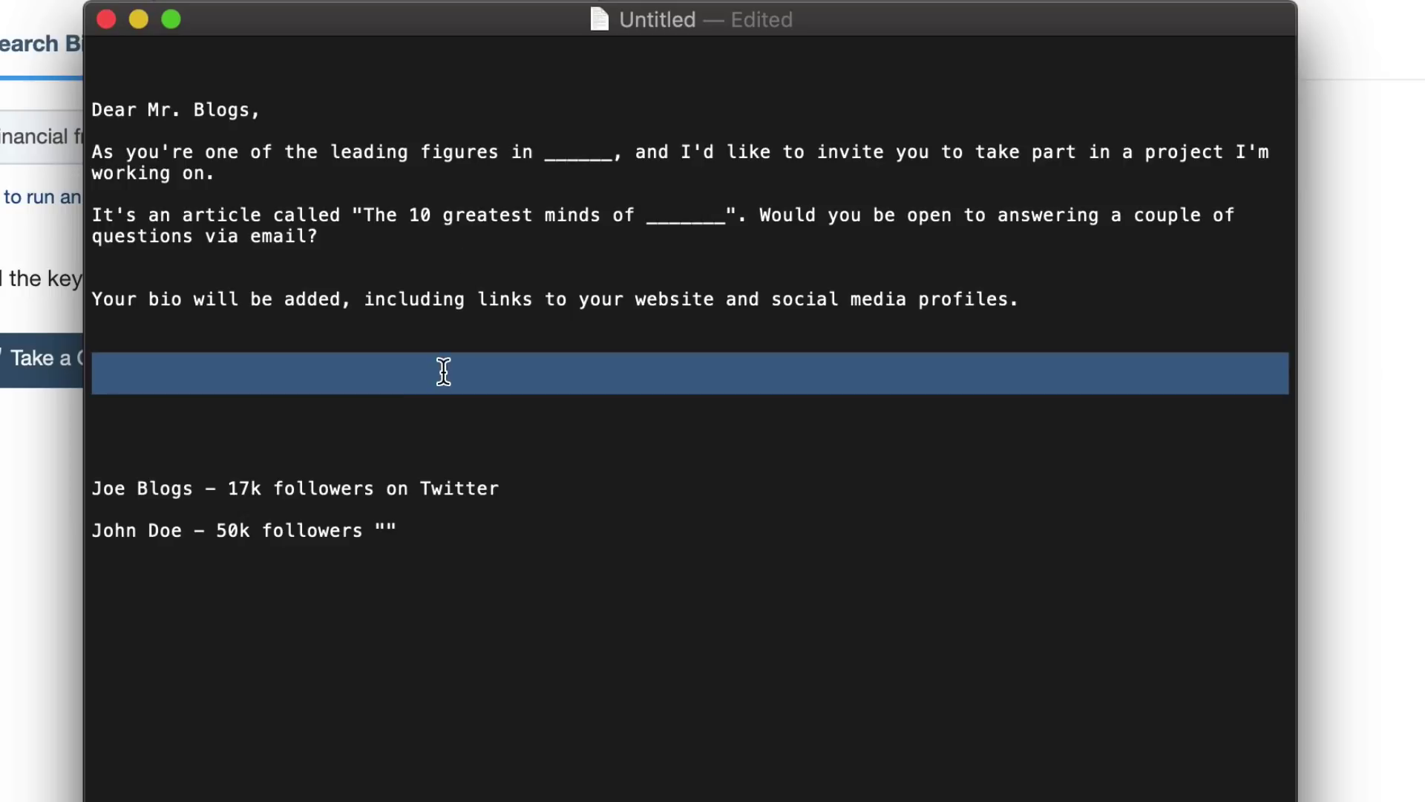
pyautogui.click(416, 372)
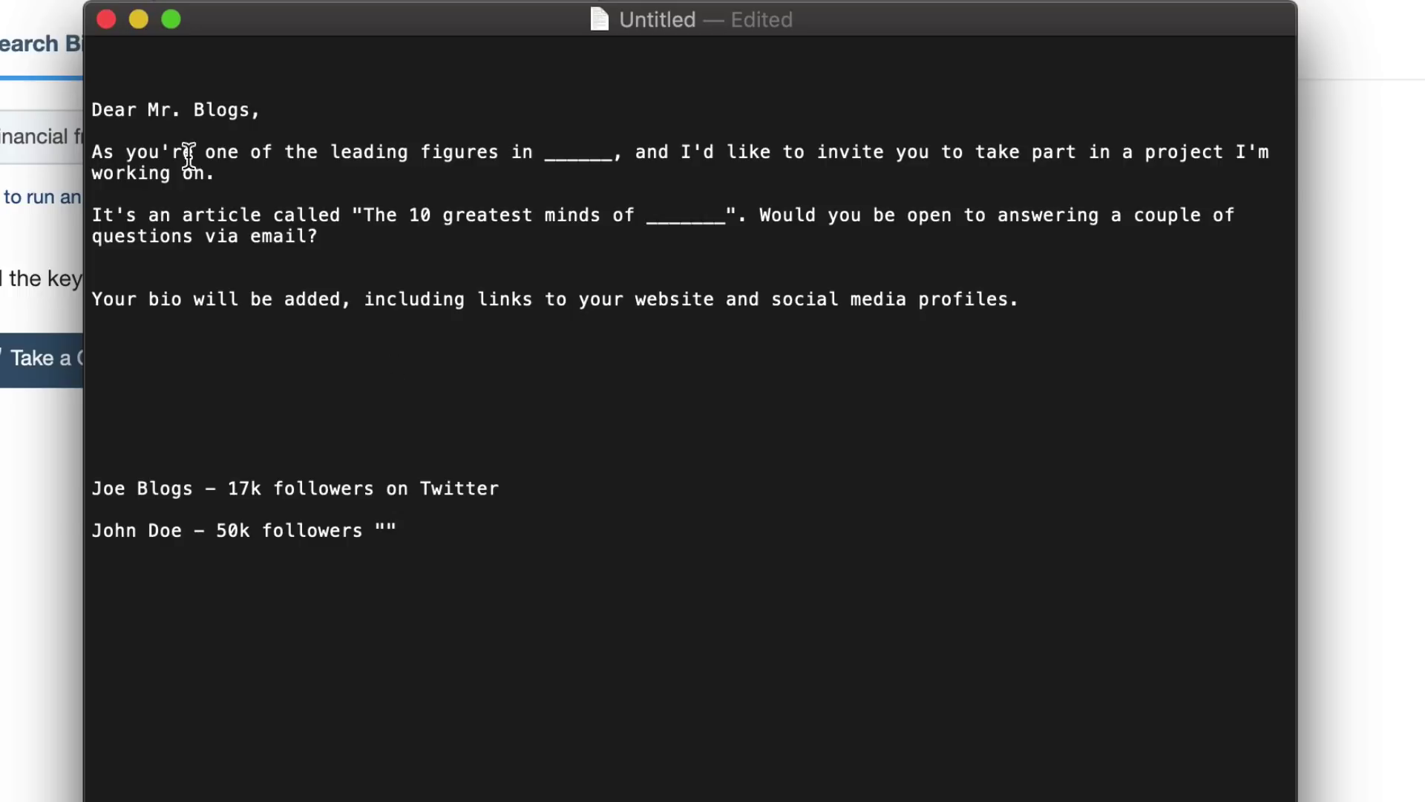
pyautogui.click(192, 381)
pyautogui.write('I hope to publis')
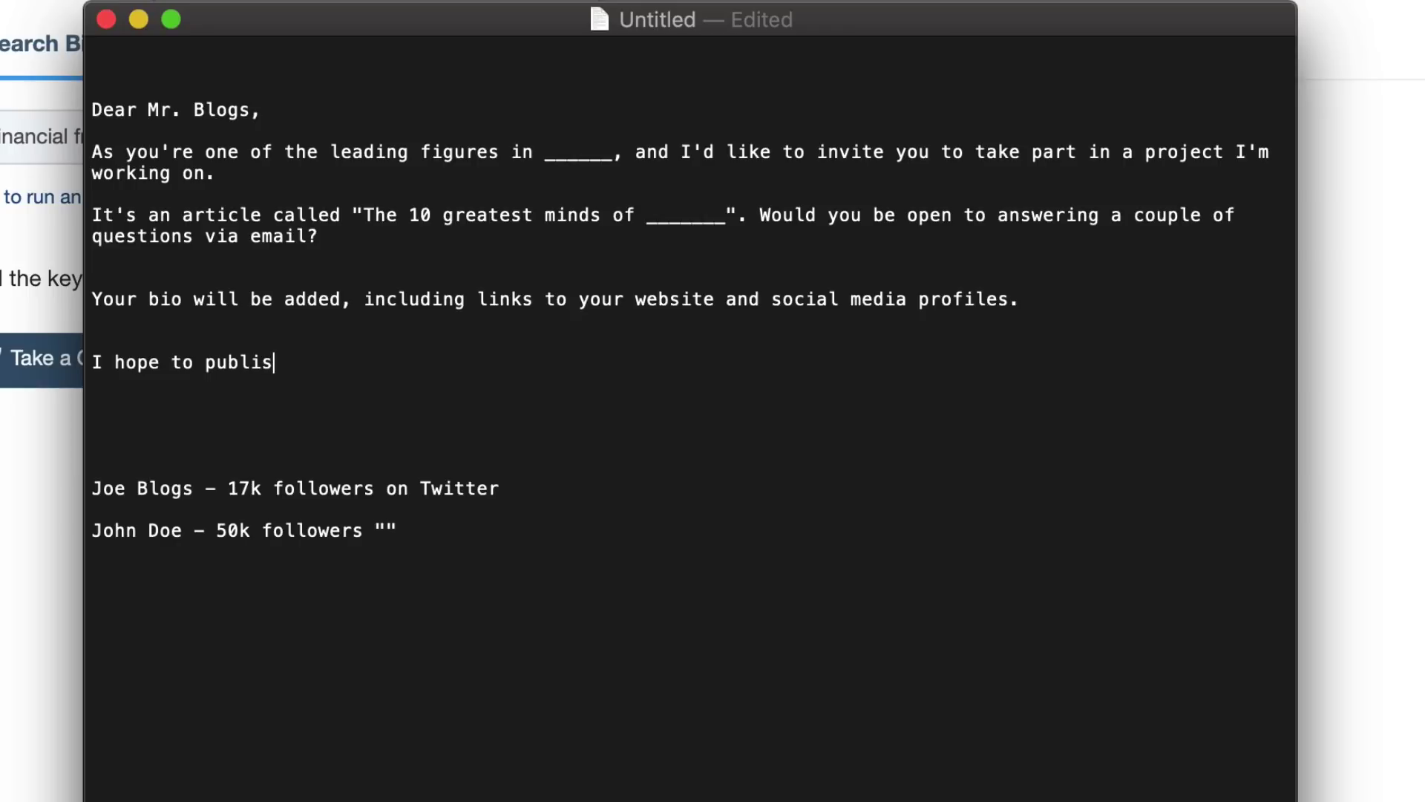
pyautogui.write('h the article')
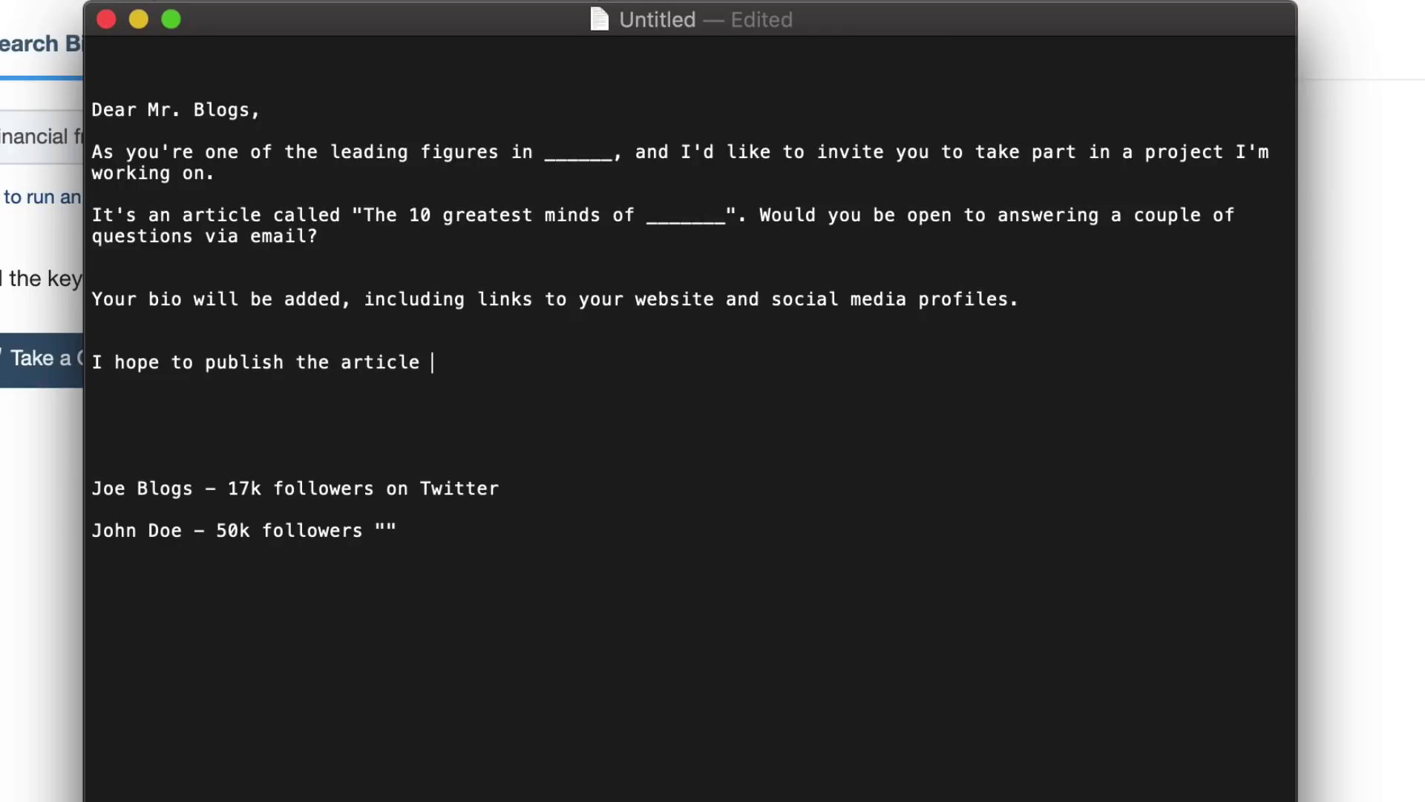
pyautogui.write(' next week/ n')
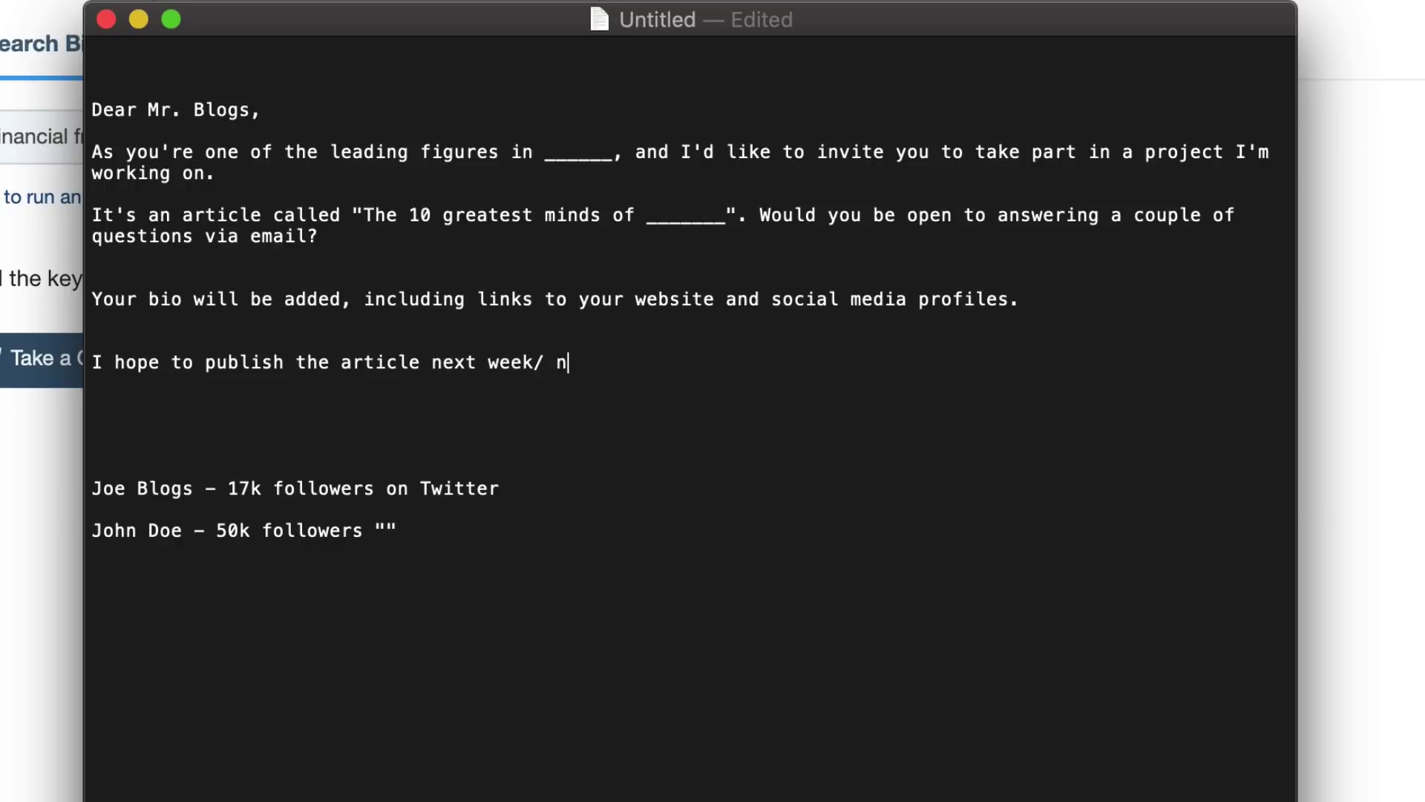
pyautogui.write('ext month')
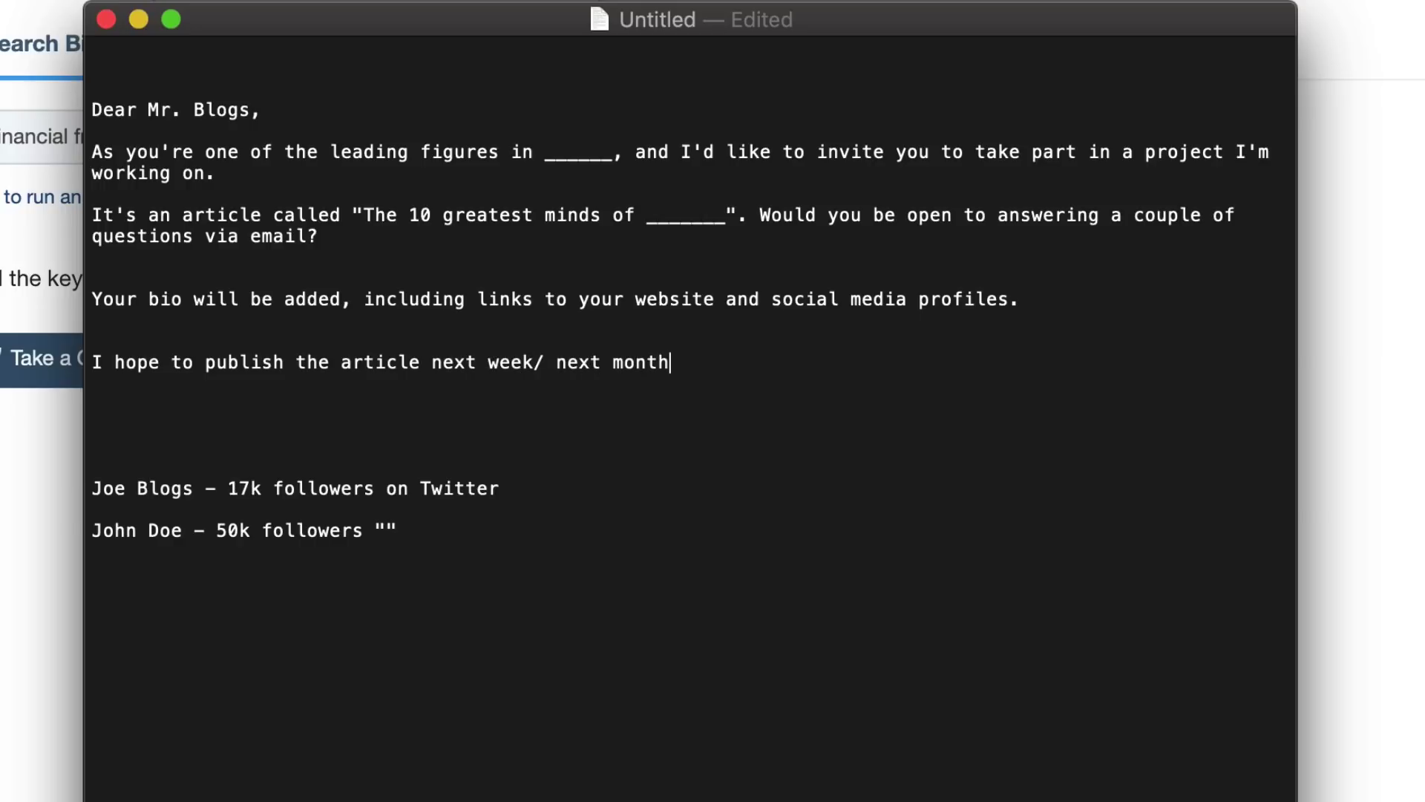
pyautogui.write('/ da')
pyautogui.press('BackSpace')
pyautogui.write('date.')
pyautogui.moveTo(432, 364); pyautogui.dragTo(737, 363)
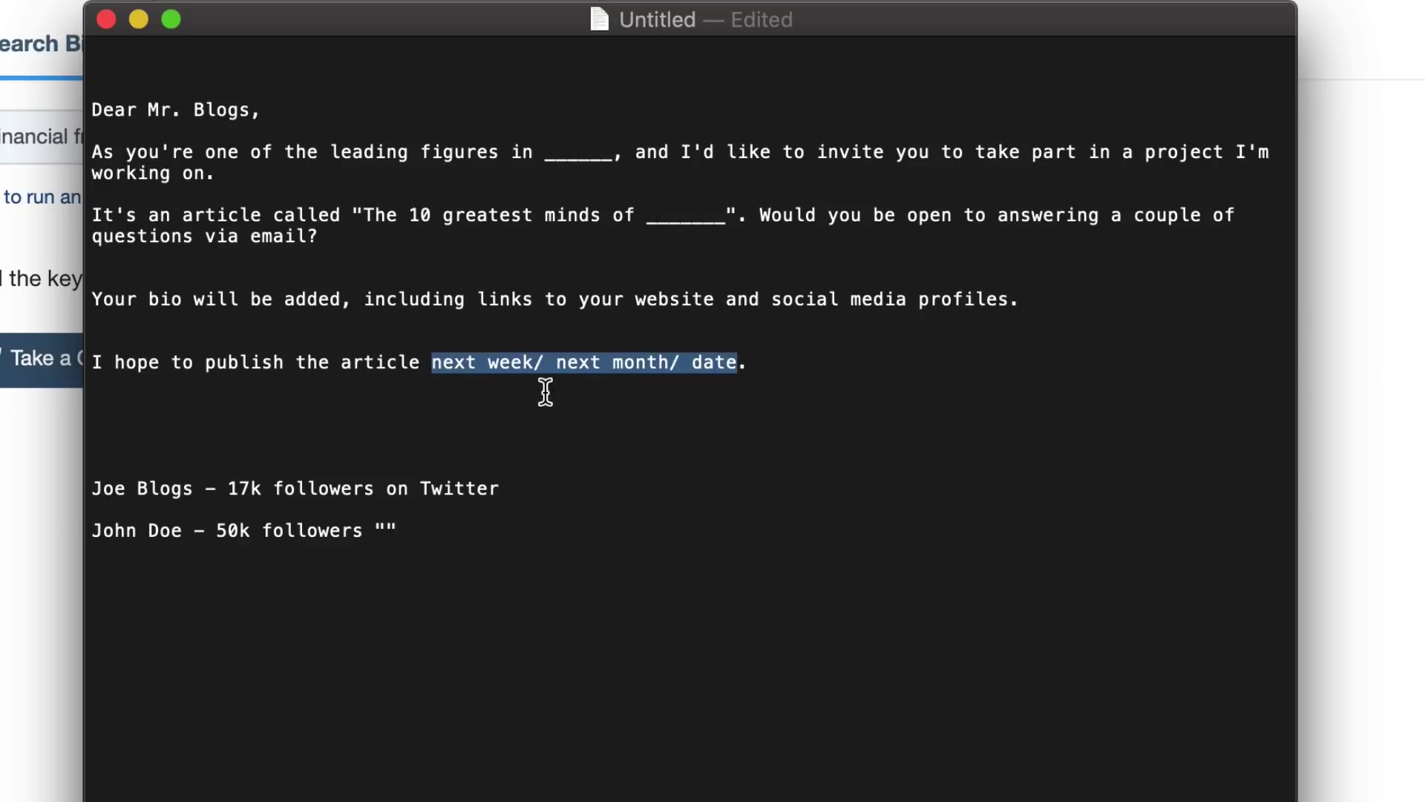
pyautogui.click(492, 407)
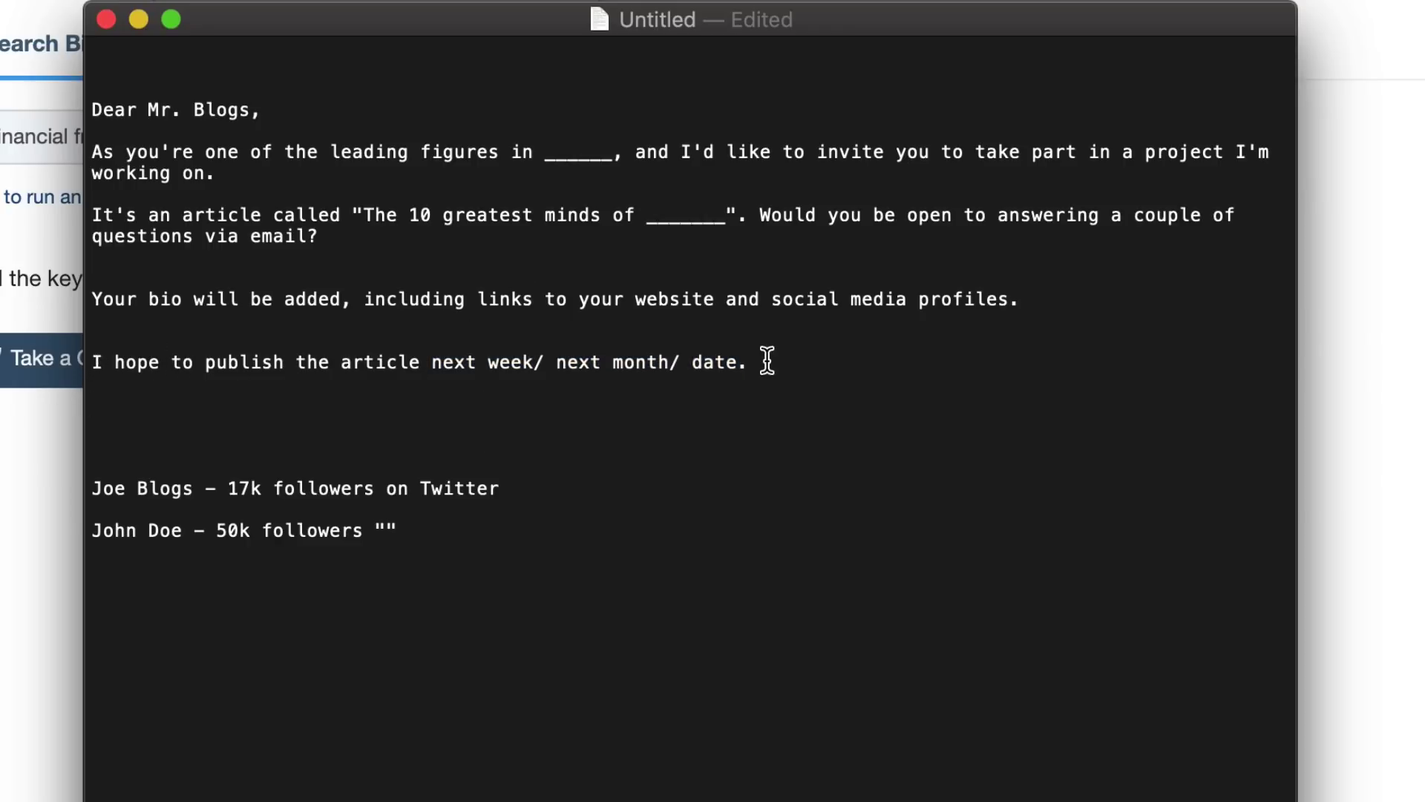
pyautogui.moveTo(761, 362); pyautogui.dragTo(78, 364)
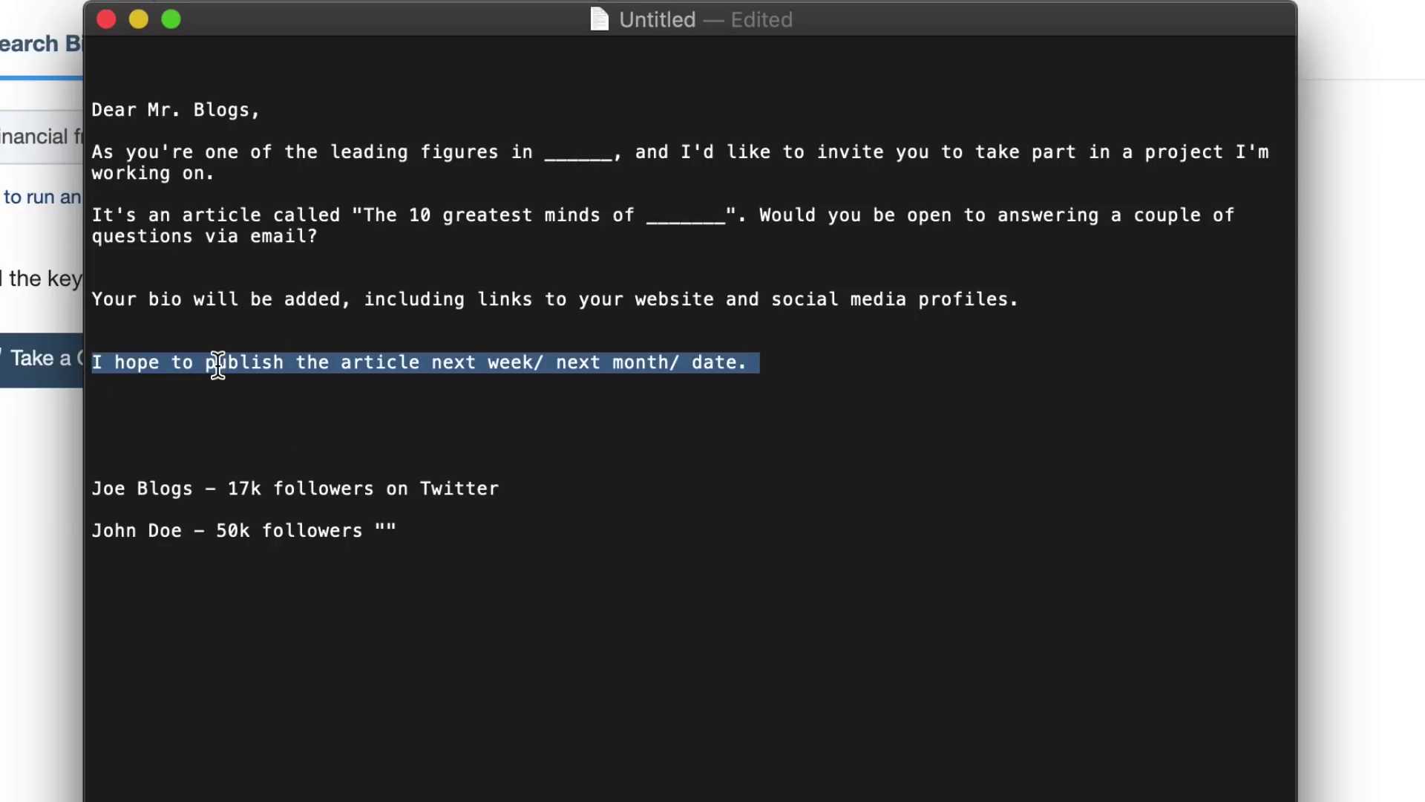
pyautogui.click(528, 401)
pyautogui.moveTo(763, 362); pyautogui.dragTo(82, 361)
pyautogui.click(735, 366)
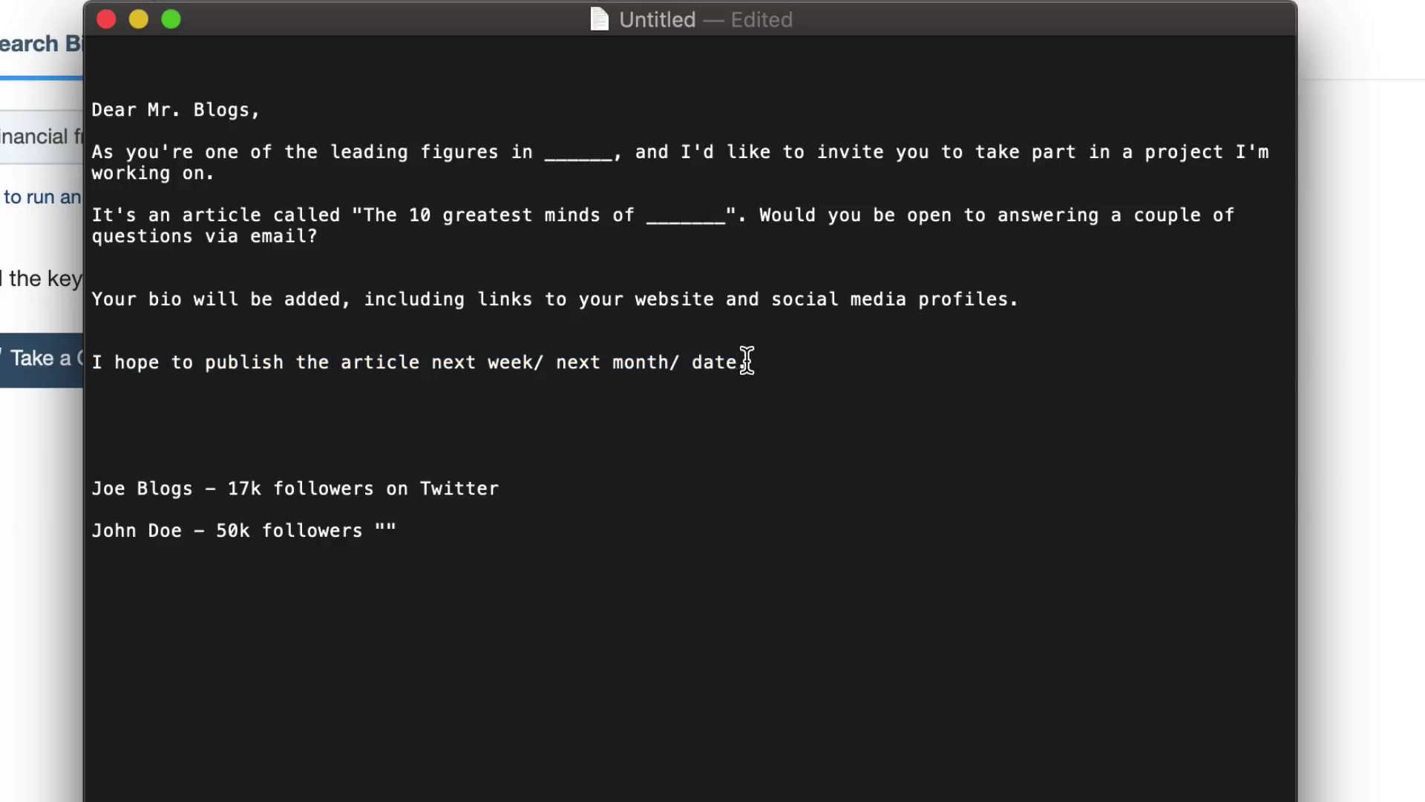
pyautogui.moveTo(742, 363); pyautogui.dragTo(432, 363)
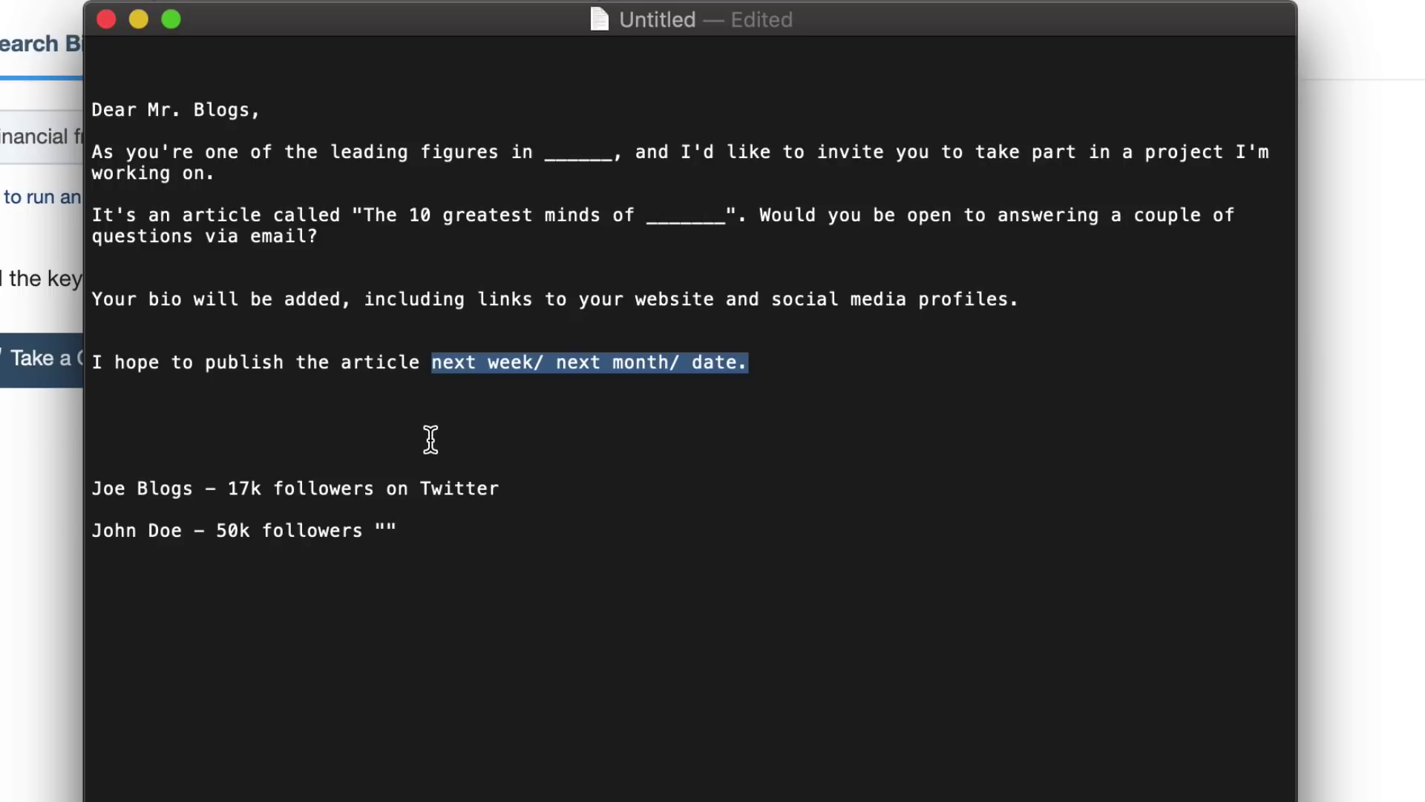
# Below the publishing sentence, write "Many thanks for your consideration." and add several blank lines before the influencer list.
pyautogui.click(453, 419)
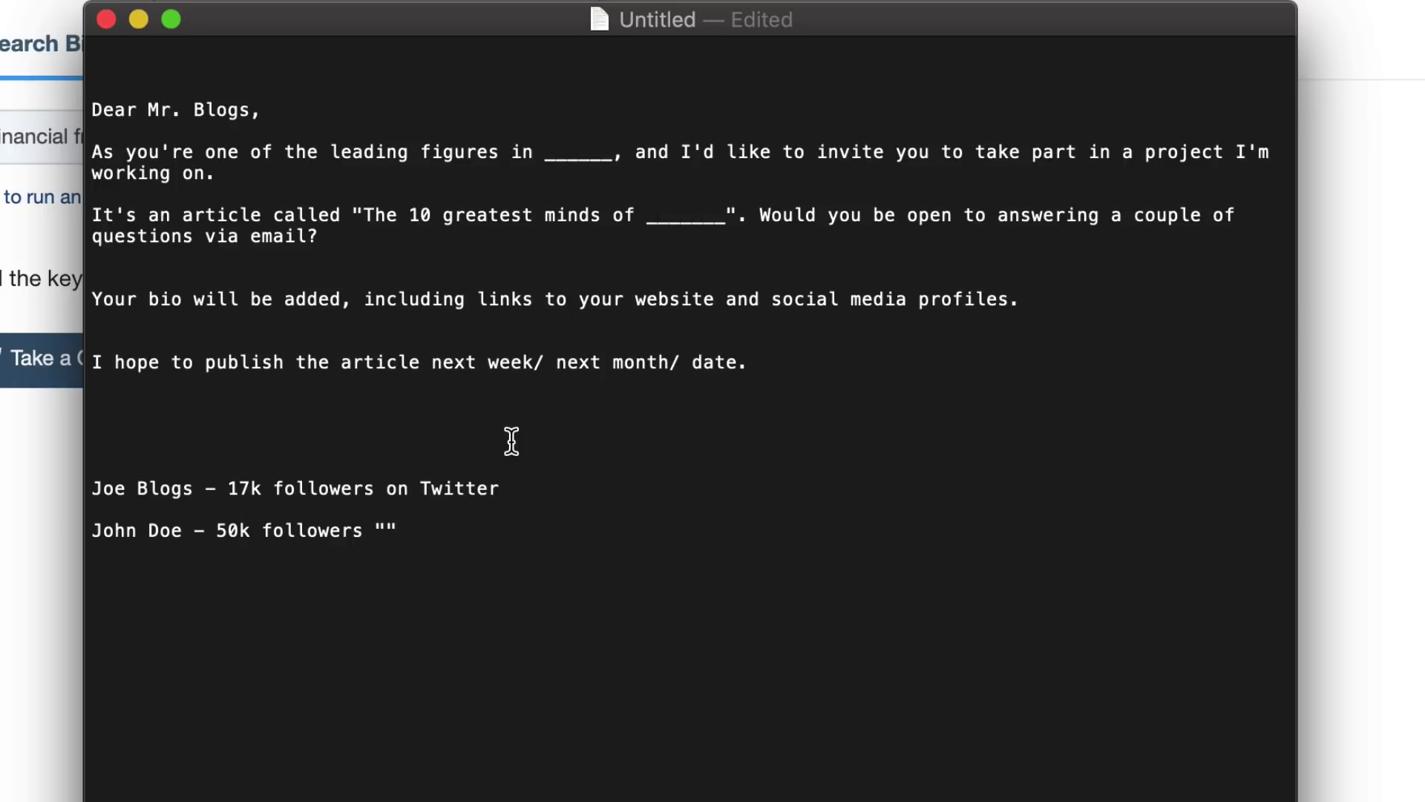
pyautogui.write('Thank y')
pyautogui.press('BackSpace')
pyautogui.press('BackSpace')
pyautogui.press('BackSpace')
pyautogui.press('BackSpace')
pyautogui.press('BackSpace')
pyautogui.press('BackSpace')
pyautogui.write('Many thanks for your cons')
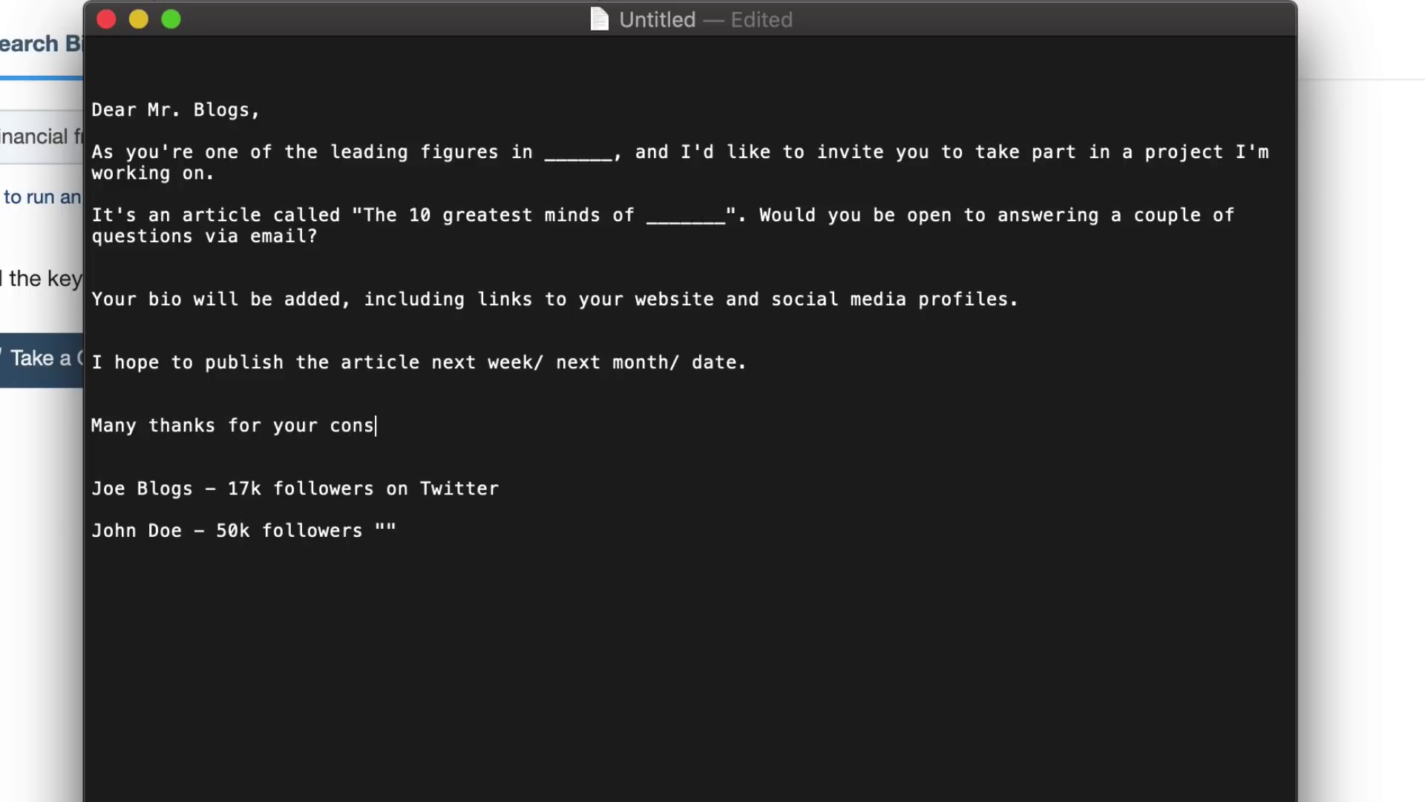
pyautogui.write('ideration.')
pyautogui.press('Return')
pyautogui.press('Return')
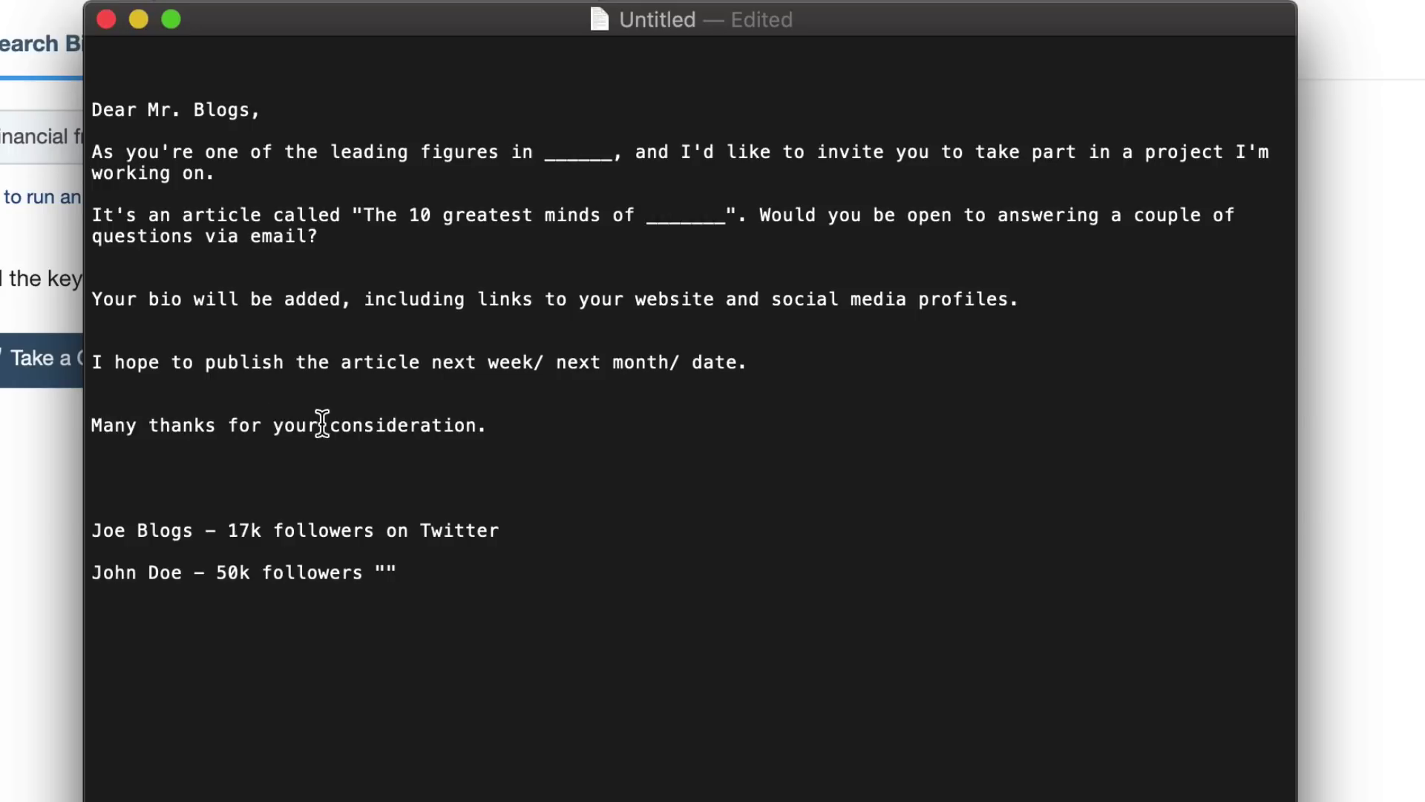
pyautogui.click(273, 425)
pyautogui.click(321, 473)
pyautogui.press('Return')
pyautogui.press('Return')
pyautogui.press('Return')
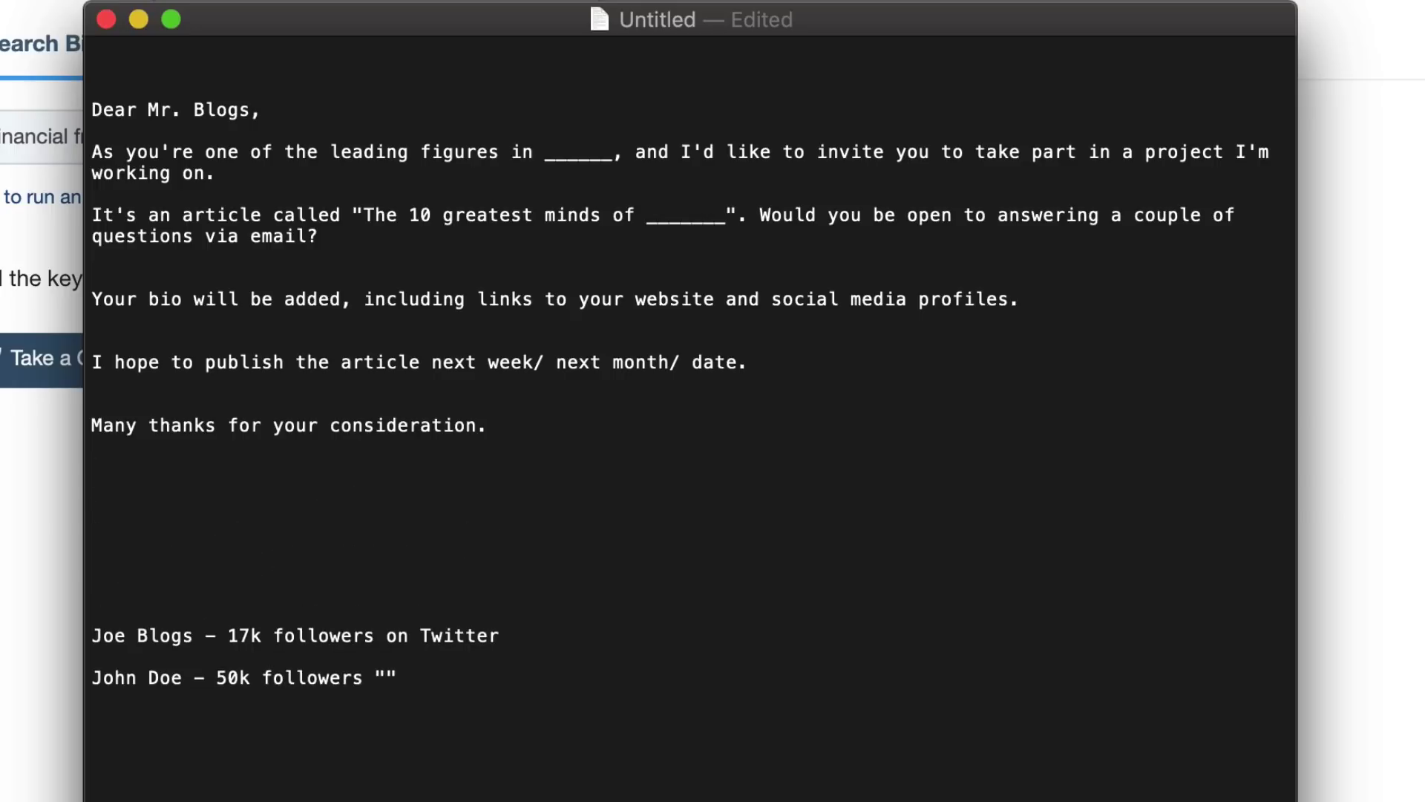
# Sign off the message with "Best regards," followed by the sender's full name and phone number on separate lines.
pyautogui.click(93, 468)
pyautogui.write('Best regards,')
pyautogui.press('Return')
pyautogui.write('M')
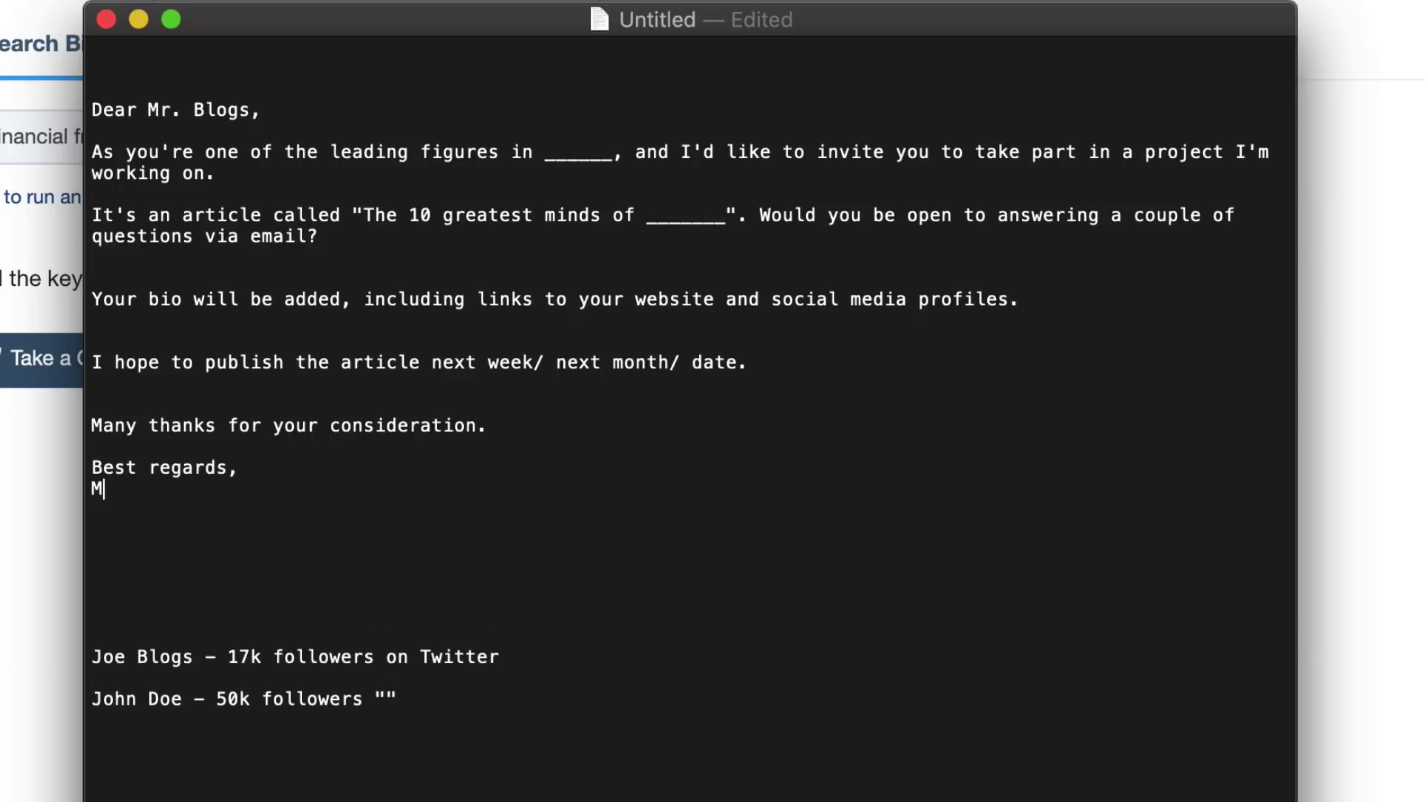
pyautogui.write('ick Meaney')
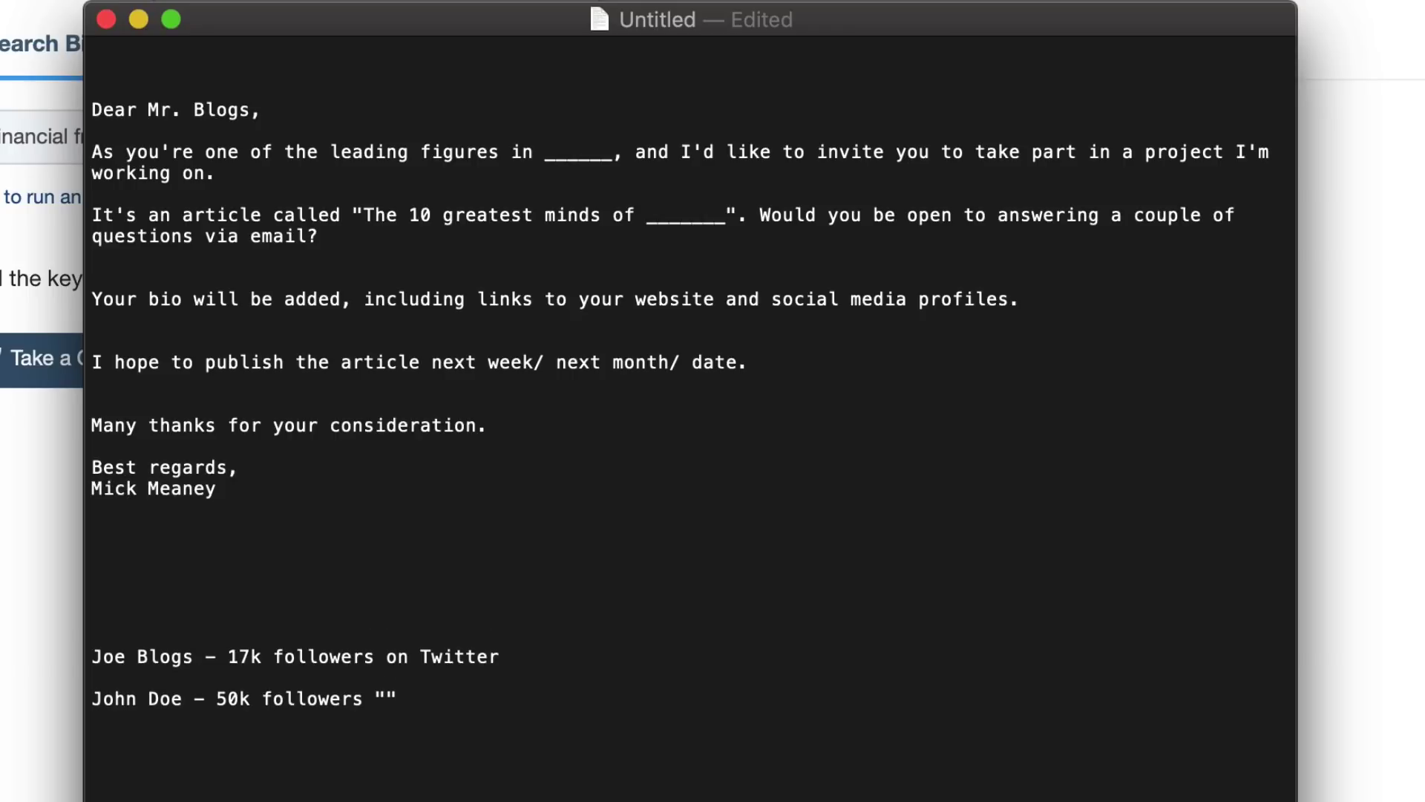
pyautogui.press('Return')
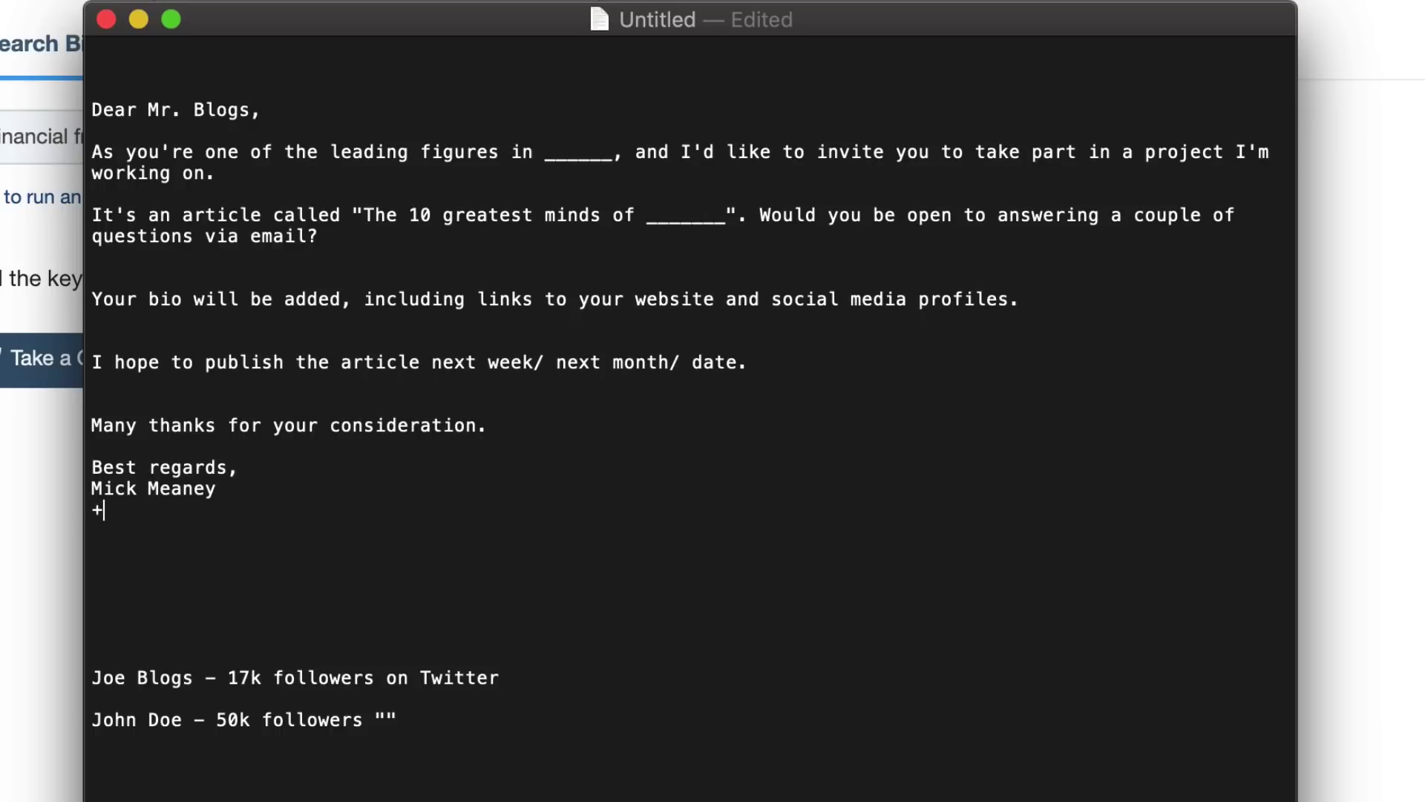
pyautogui.write('+(0)1524')
# Review the phone number in the signature, the message body and the quoted article title.
pyautogui.moveTo(202, 506); pyautogui.dragTo(57, 525)
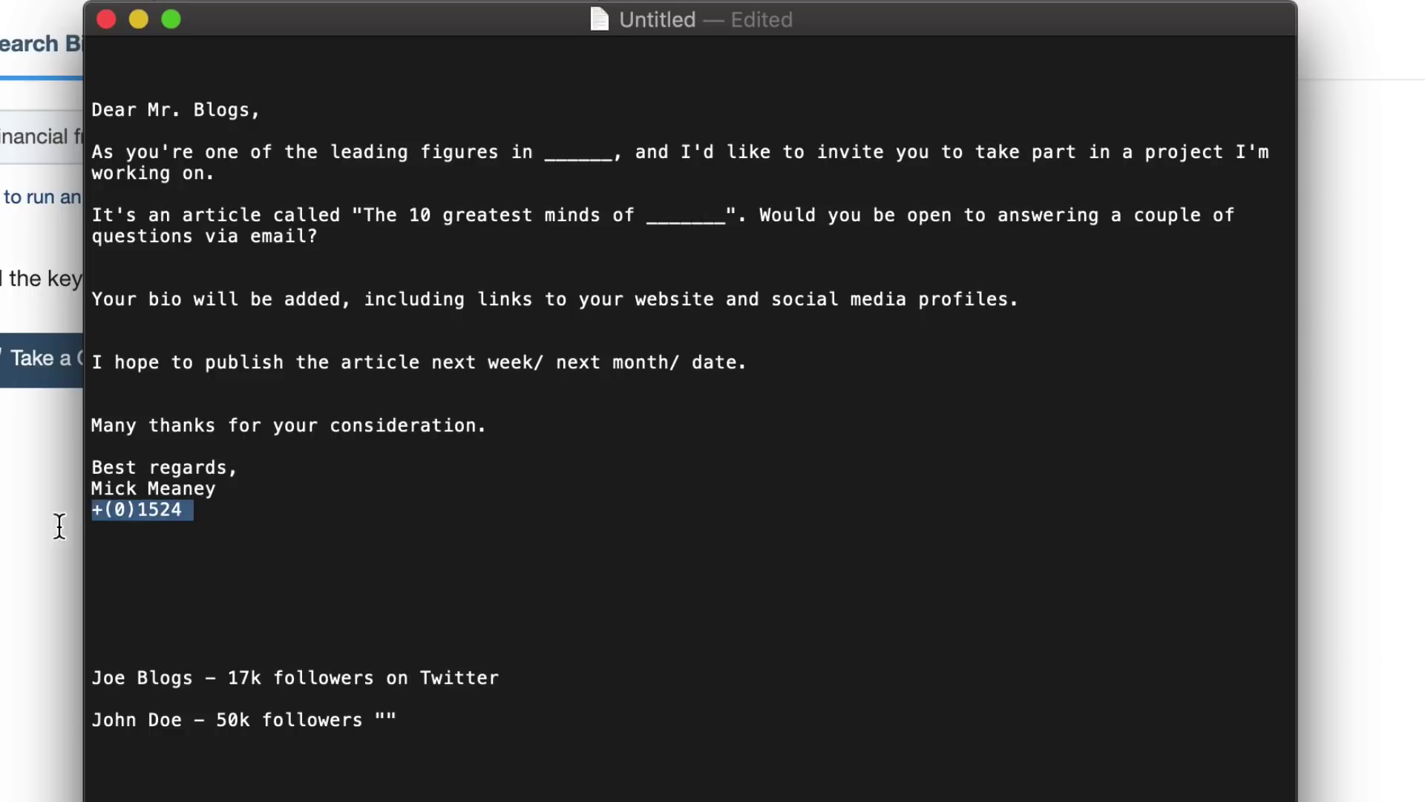
pyautogui.click(203, 512)
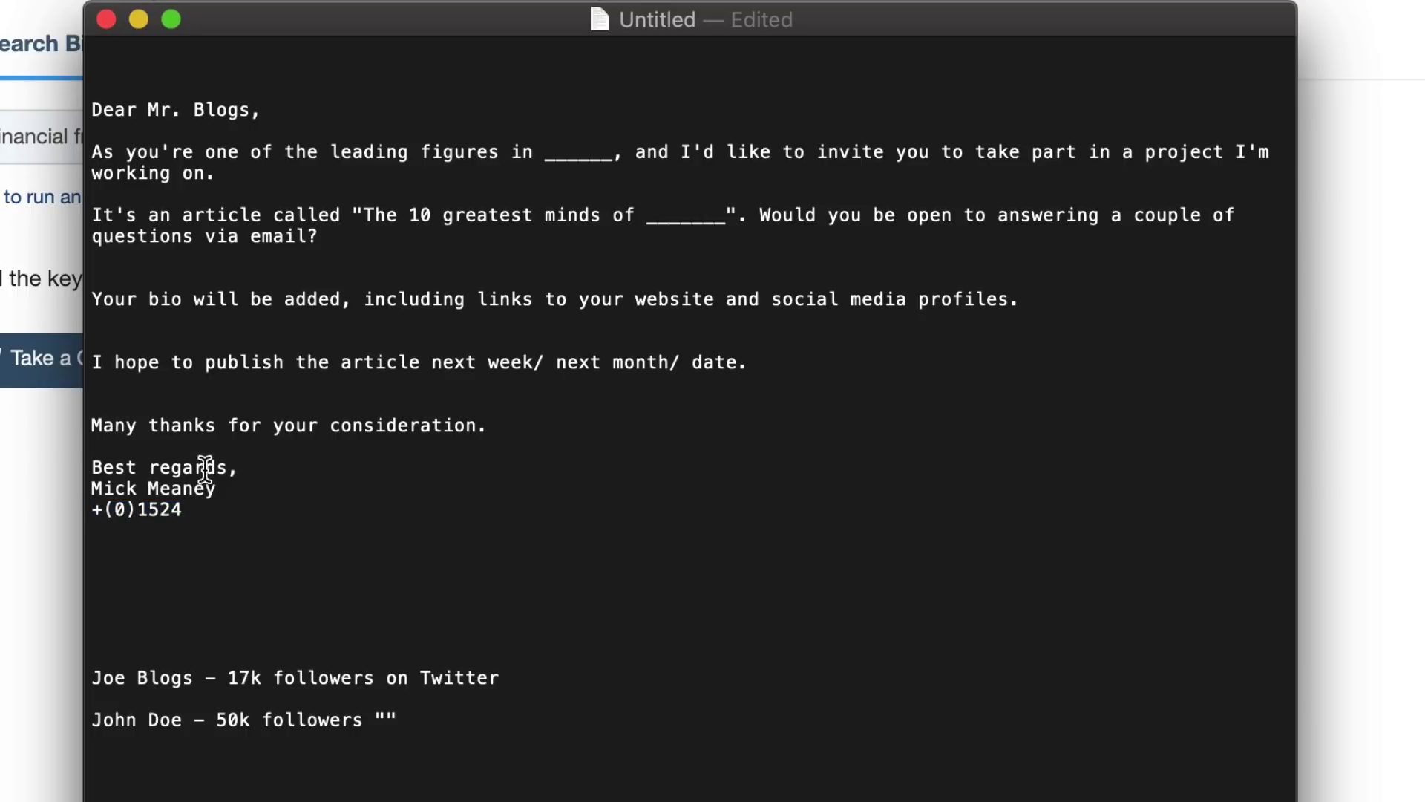
pyautogui.click(239, 468)
pyautogui.moveTo(186, 509); pyautogui.dragTo(44, 512)
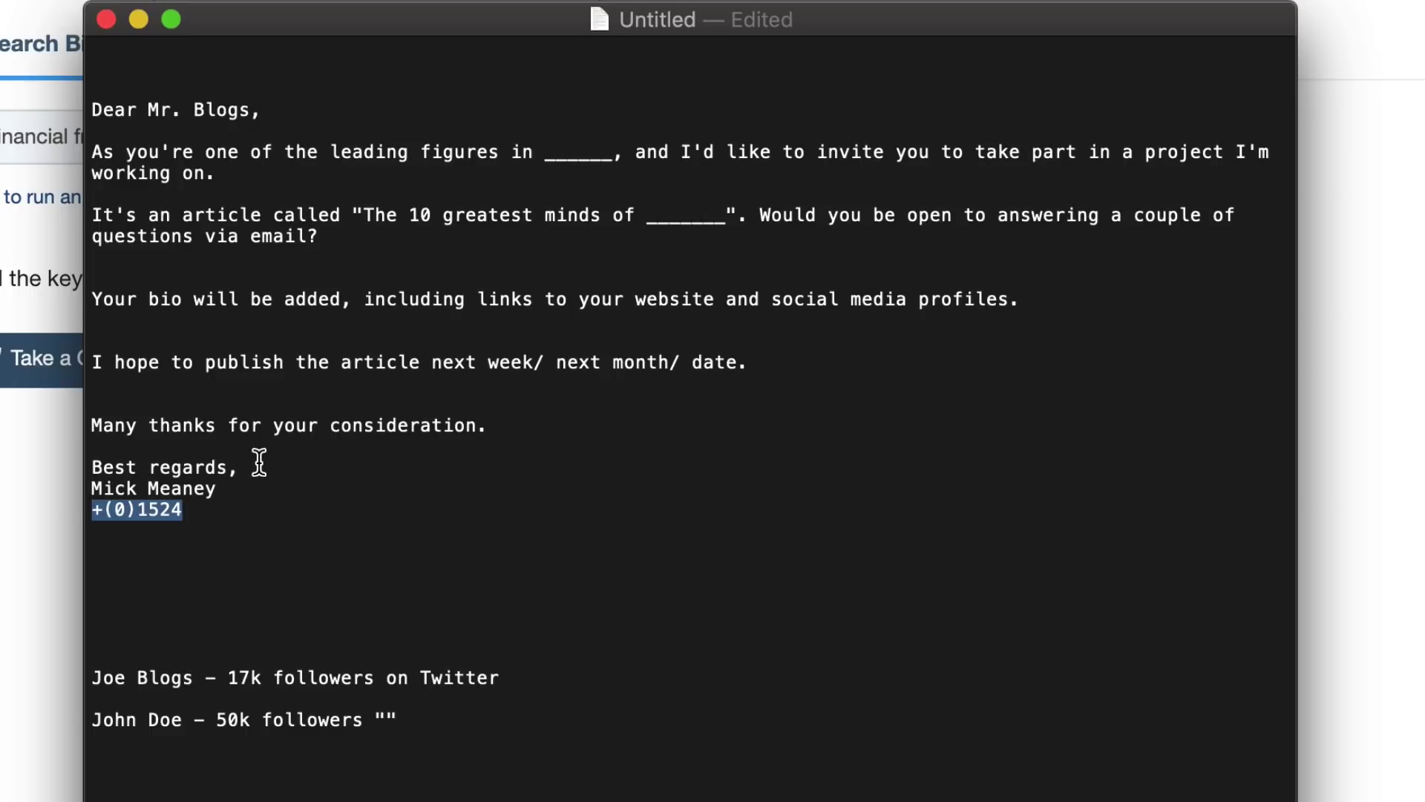
pyautogui.click(186, 512)
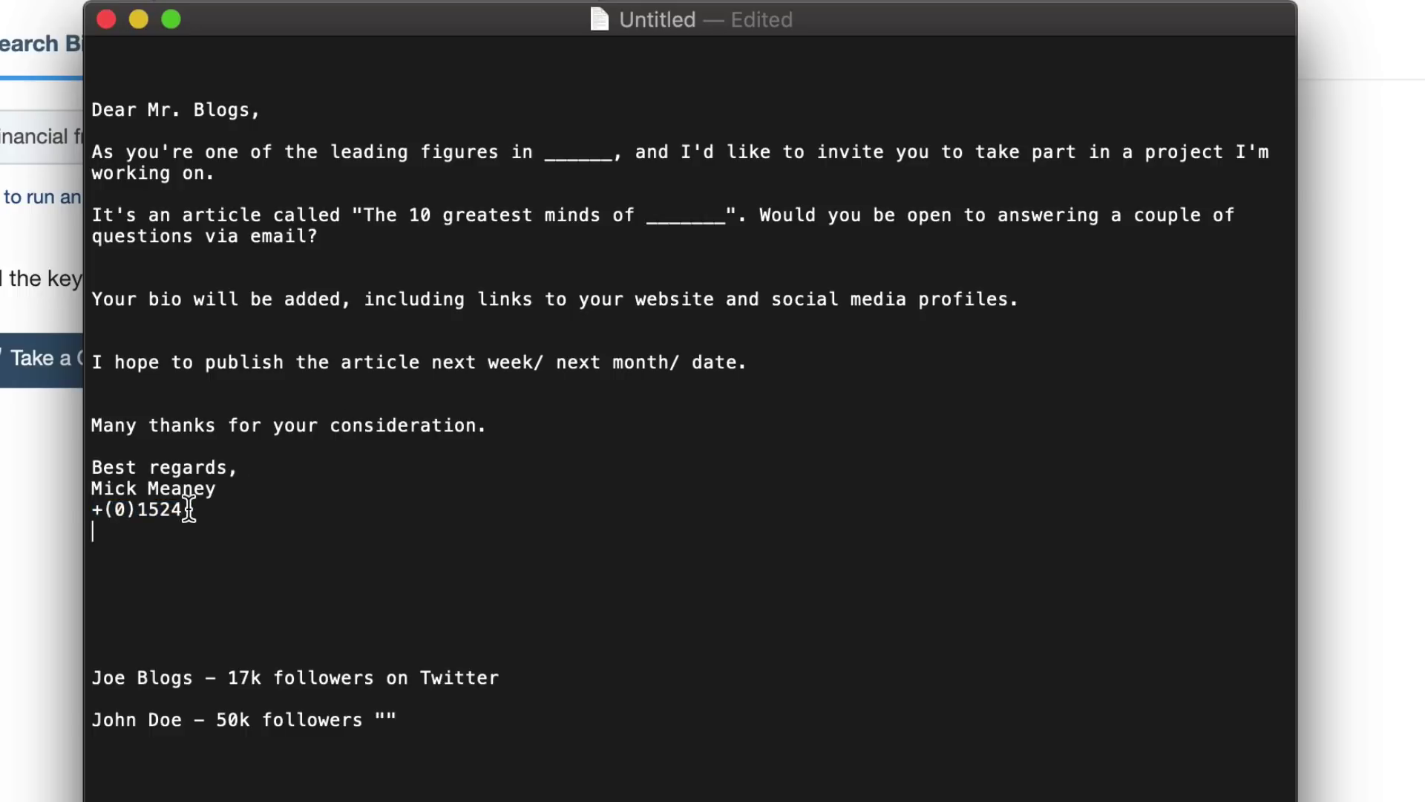
pyautogui.moveTo(190, 511); pyautogui.dragTo(69, 505)
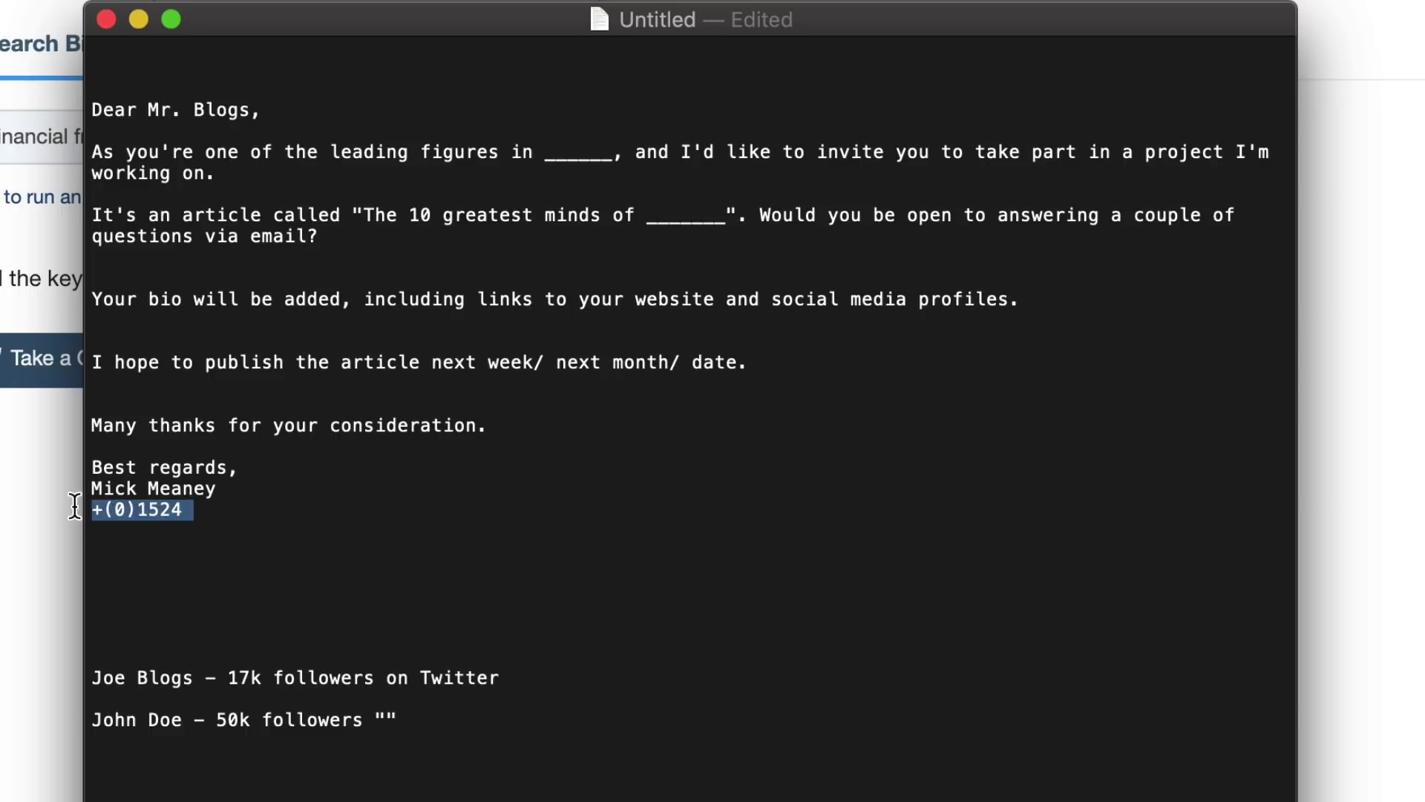
pyautogui.click(213, 472)
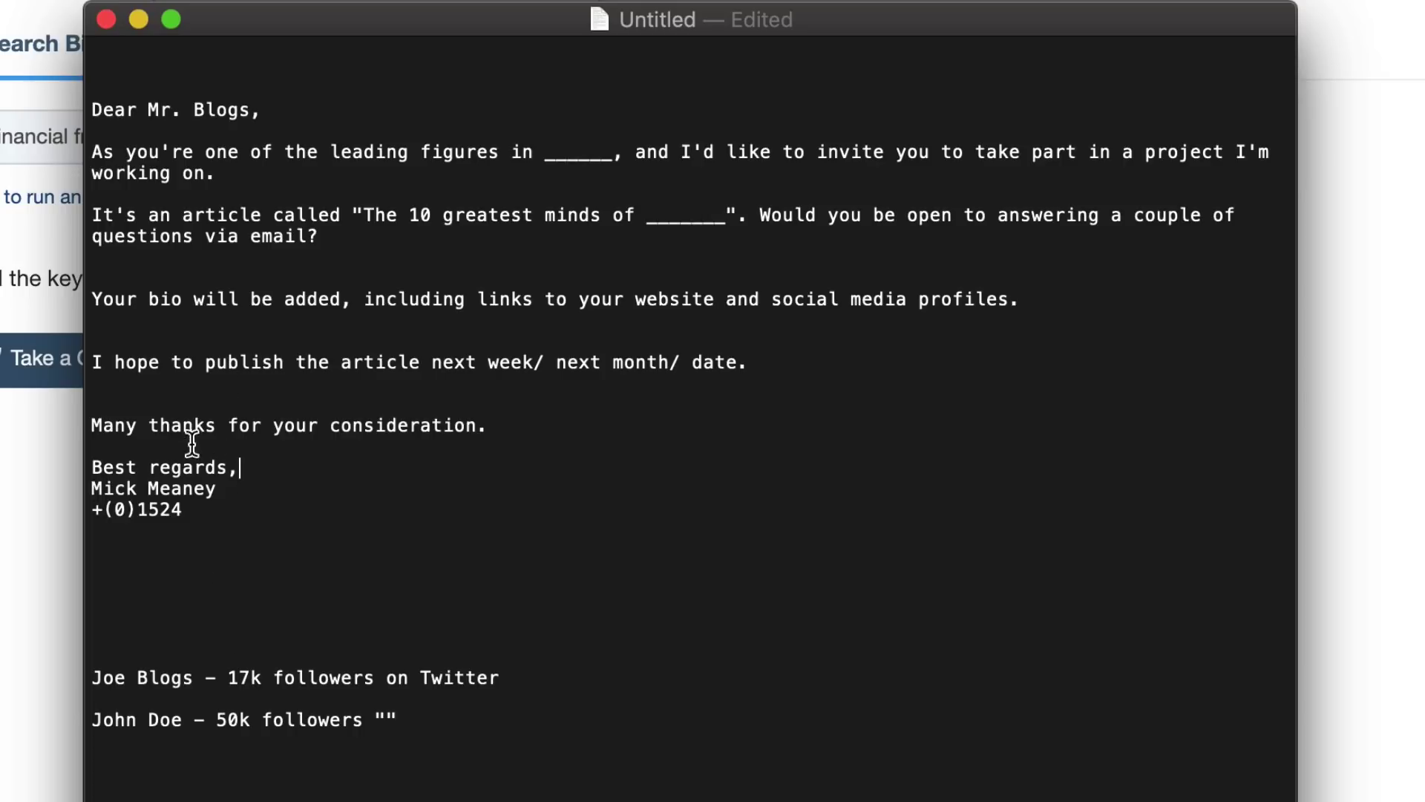
pyautogui.moveTo(97, 153); pyautogui.dragTo(509, 292)
pyautogui.click(381, 110)
pyautogui.moveTo(92, 153); pyautogui.dragTo(529, 427)
pyautogui.click(365, 489)
pyautogui.moveTo(347, 215); pyautogui.dragTo(715, 214)
pyautogui.click(592, 255)
pyautogui.moveTo(353, 215); pyautogui.dragTo(732, 211)
pyautogui.click(664, 248)
# Remove one extra blank line between the publishing sentence and the thanks line.
pyautogui.press('Up')
pyautogui.press('Up')
pyautogui.press('Up')
pyautogui.press('Up')
pyautogui.press('Down')
pyautogui.press('Down')
pyautogui.press('Down')
pyautogui.press('BackSpace')
pyautogui.click(568, 299)
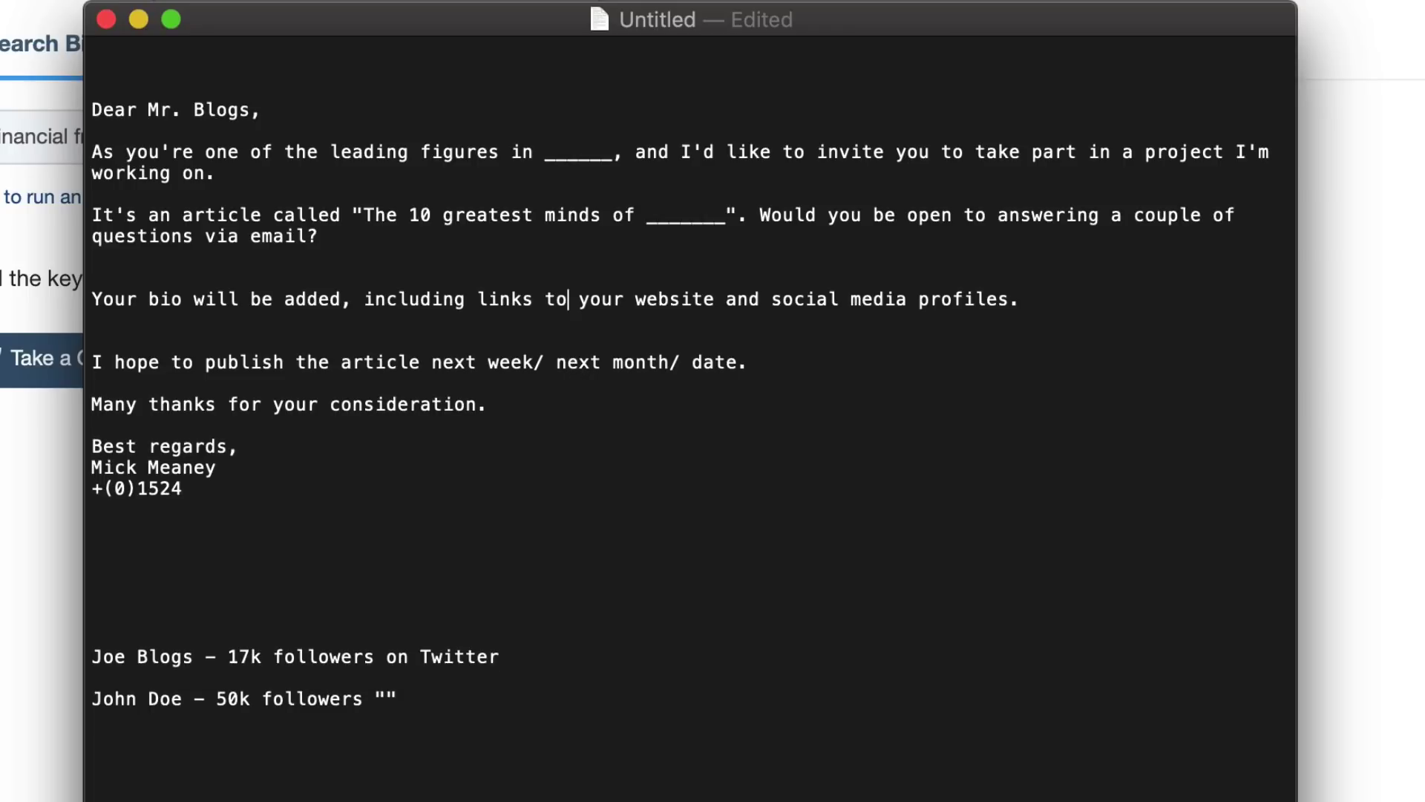
pyautogui.click(602, 215)
pyautogui.moveTo(92, 110); pyautogui.dragTo(221, 472)
pyautogui.click(221, 469)
# Insert five more blank lines in the empty area above the message's greeting.
pyautogui.press('super+Up')
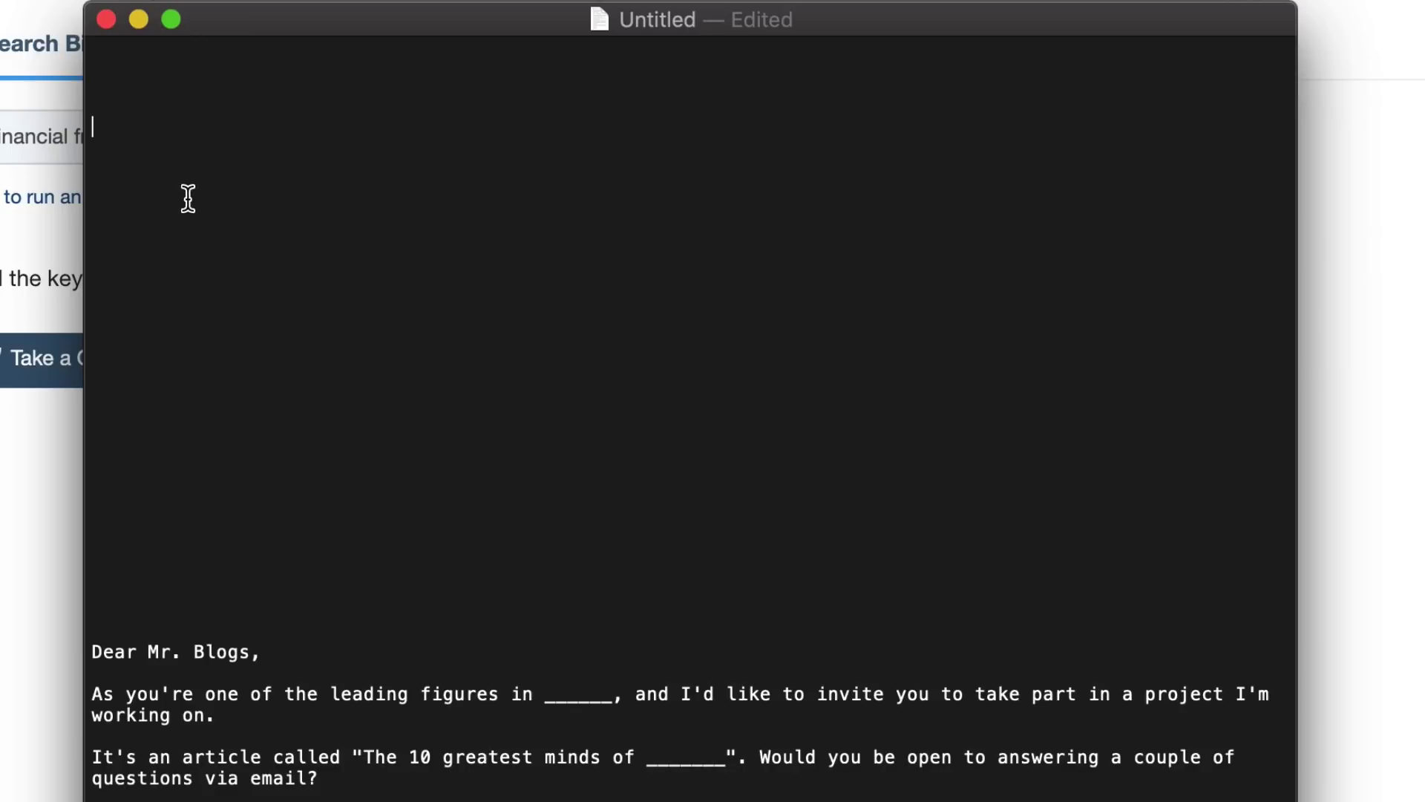
pyautogui.press('Return')
pyautogui.press('Return')
pyautogui.press('Return')
pyautogui.press('Return')
pyautogui.press('Return')
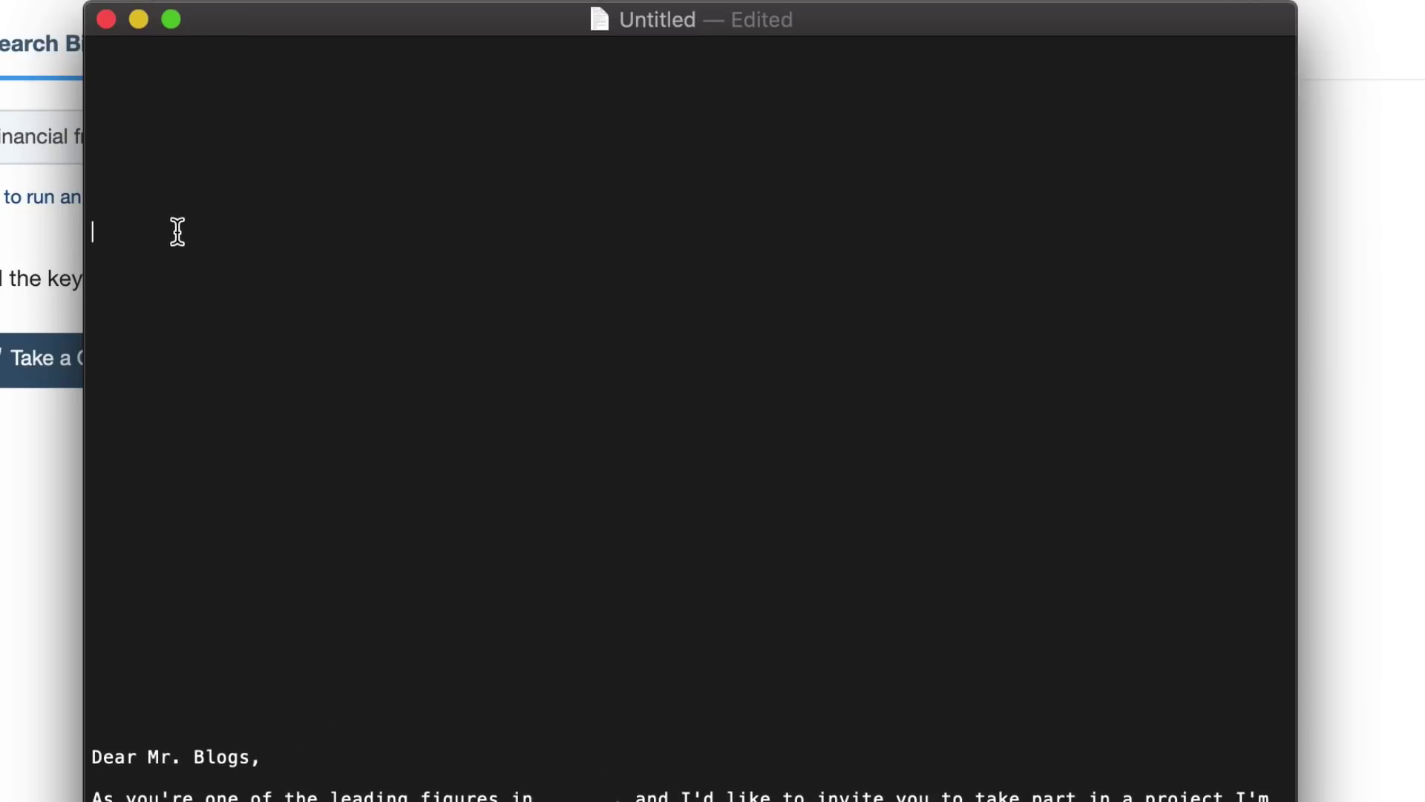
pyautogui.tripleClick(197, 170)
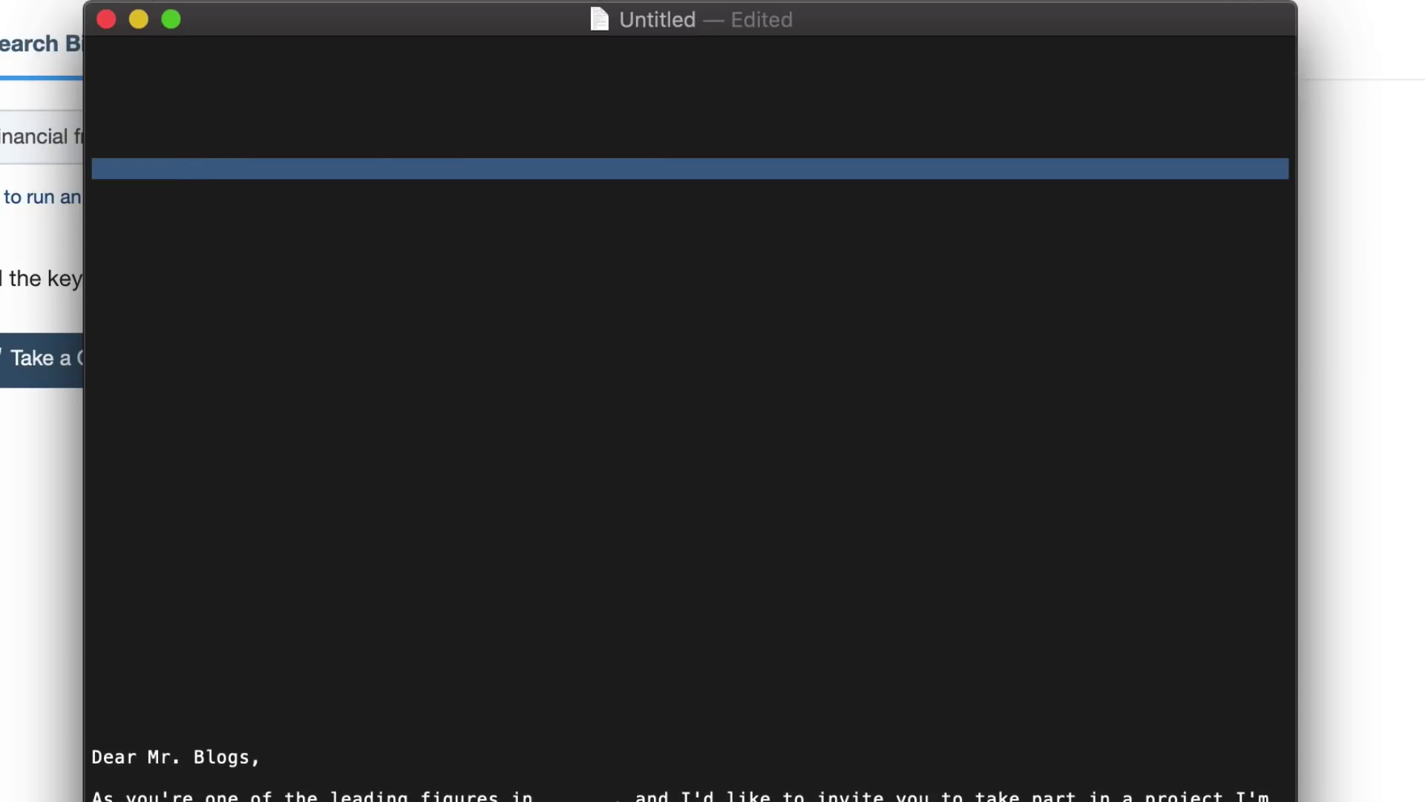
pyautogui.press('super+Tab')
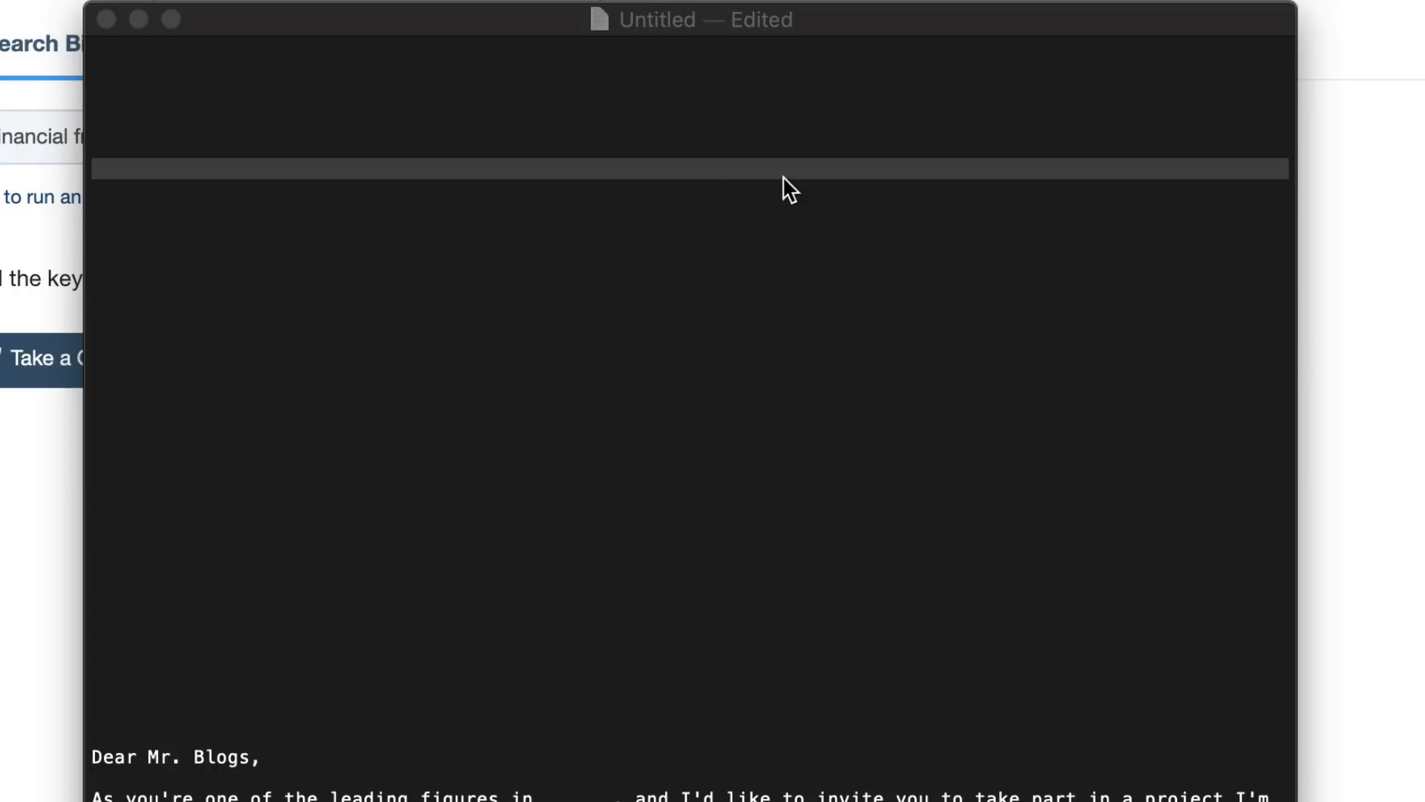
pyautogui.press('super+Tab')
# In the empty area above the message, write the first interview question "What is the #1 secret to success in ______.".
pyautogui.click(412, 127)
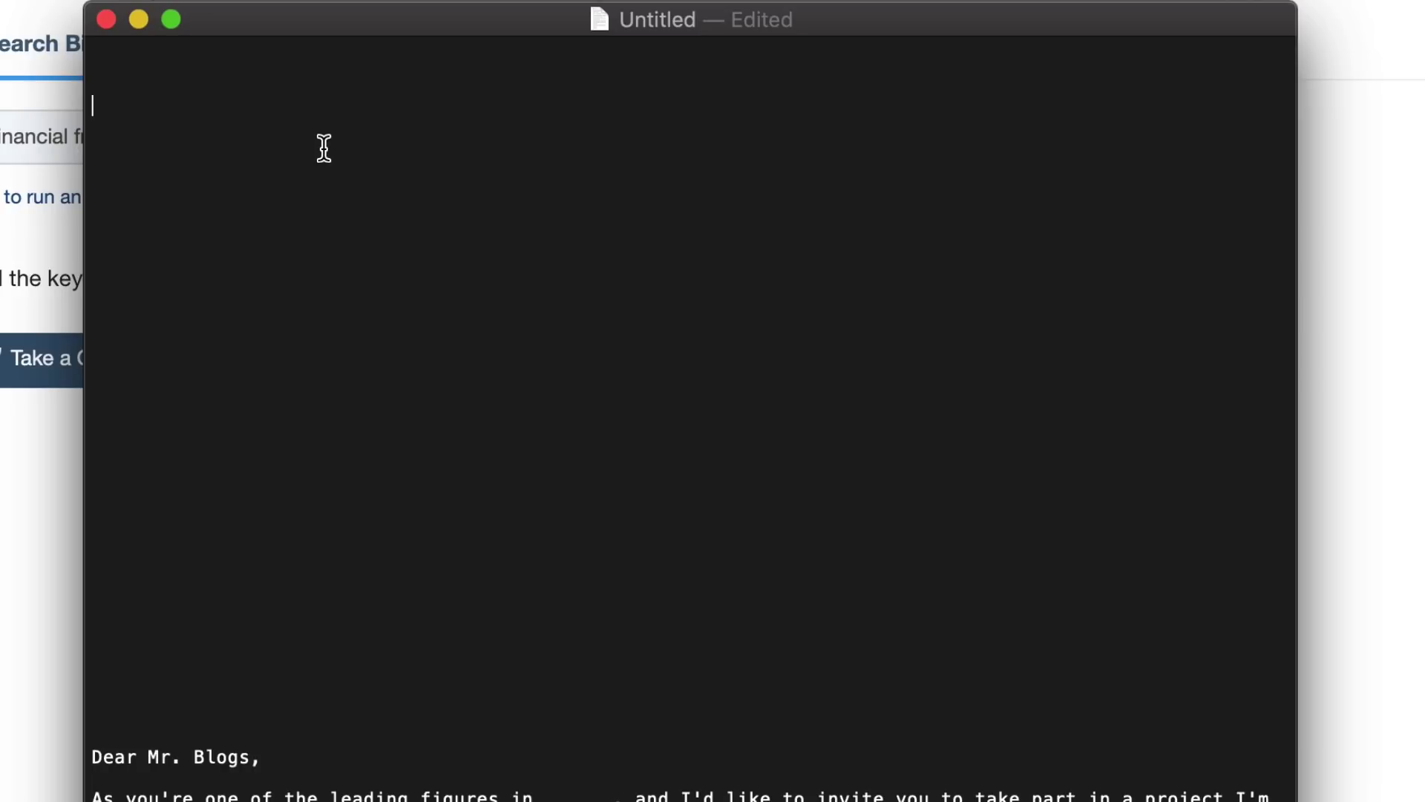
pyautogui.write('What is the ')
pyautogui.write('£')
pyautogui.press('BackSpace')
pyautogui.write('#1 secret t ')
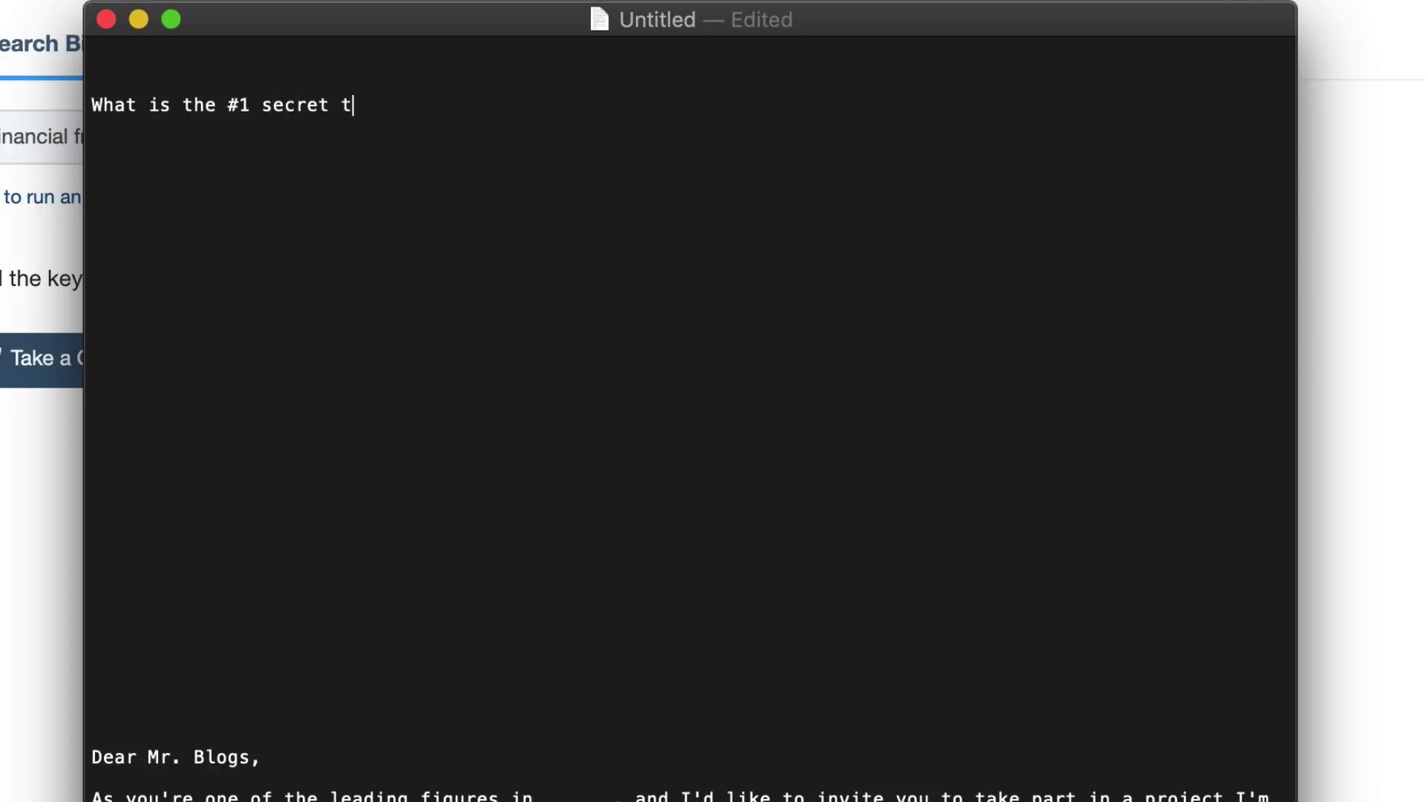
pyautogui.write('o success in ______.')
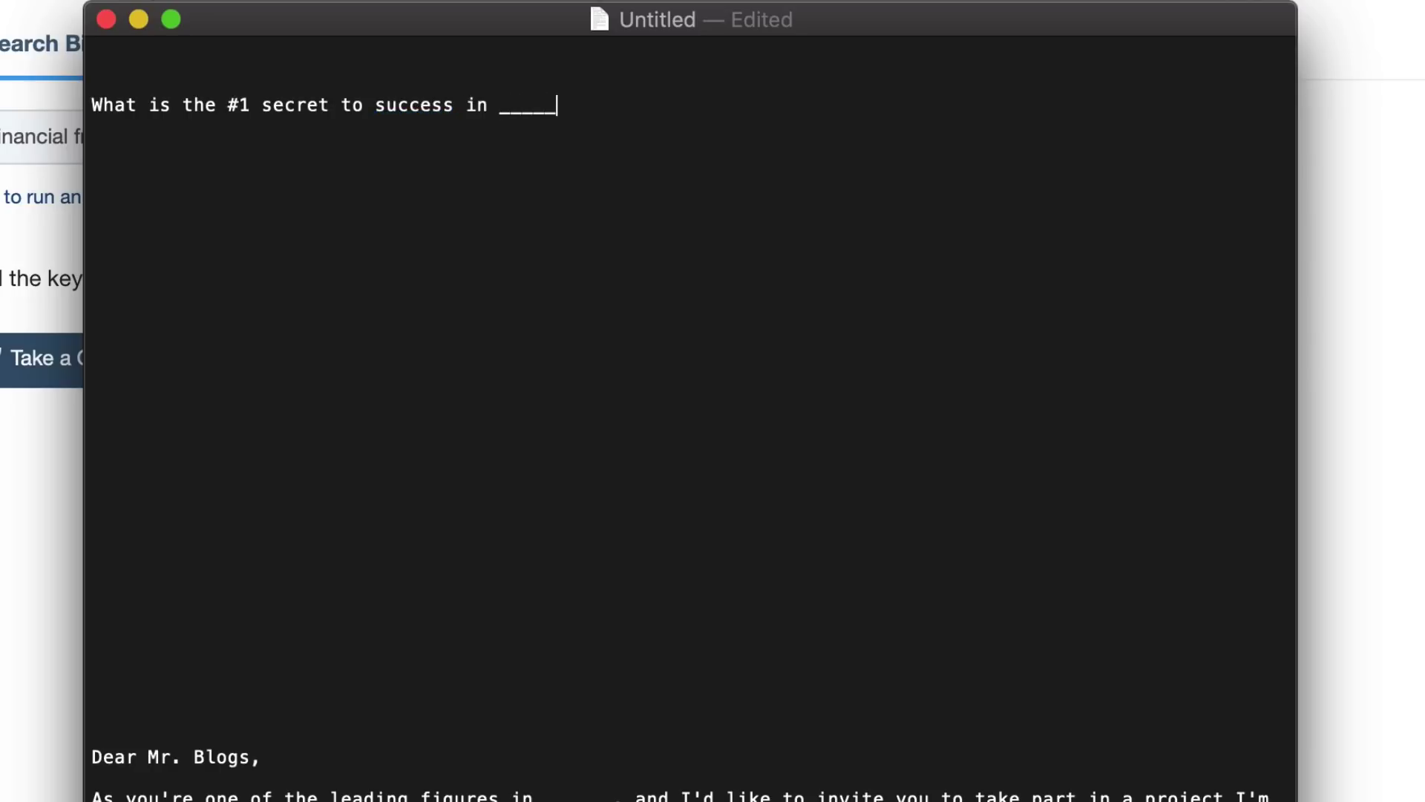
# Add a second question, one blank line below the first: "What is the #1 way to ______.".
pyautogui.press('Return')
pyautogui.press('Return')
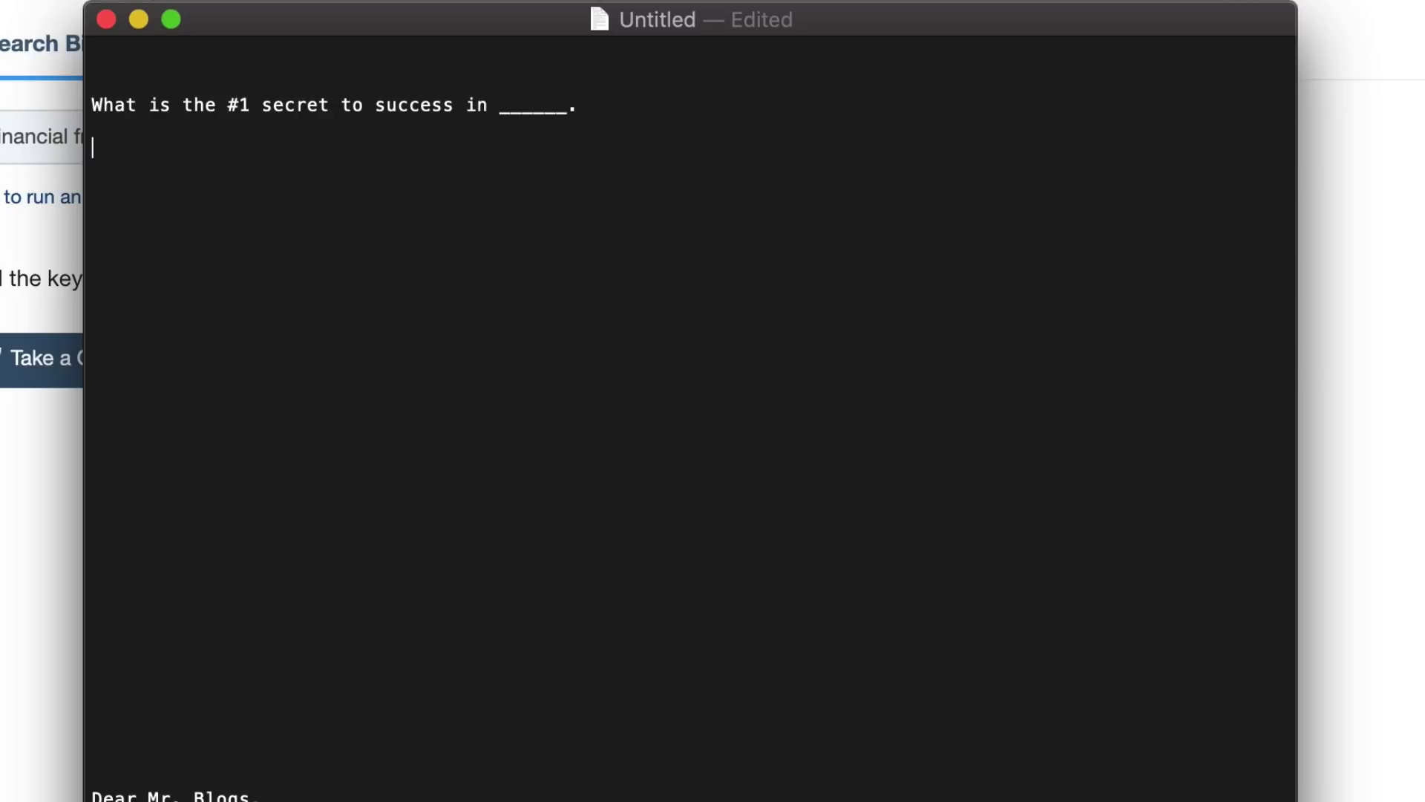
pyautogui.write('What is the #1 way to ______.')
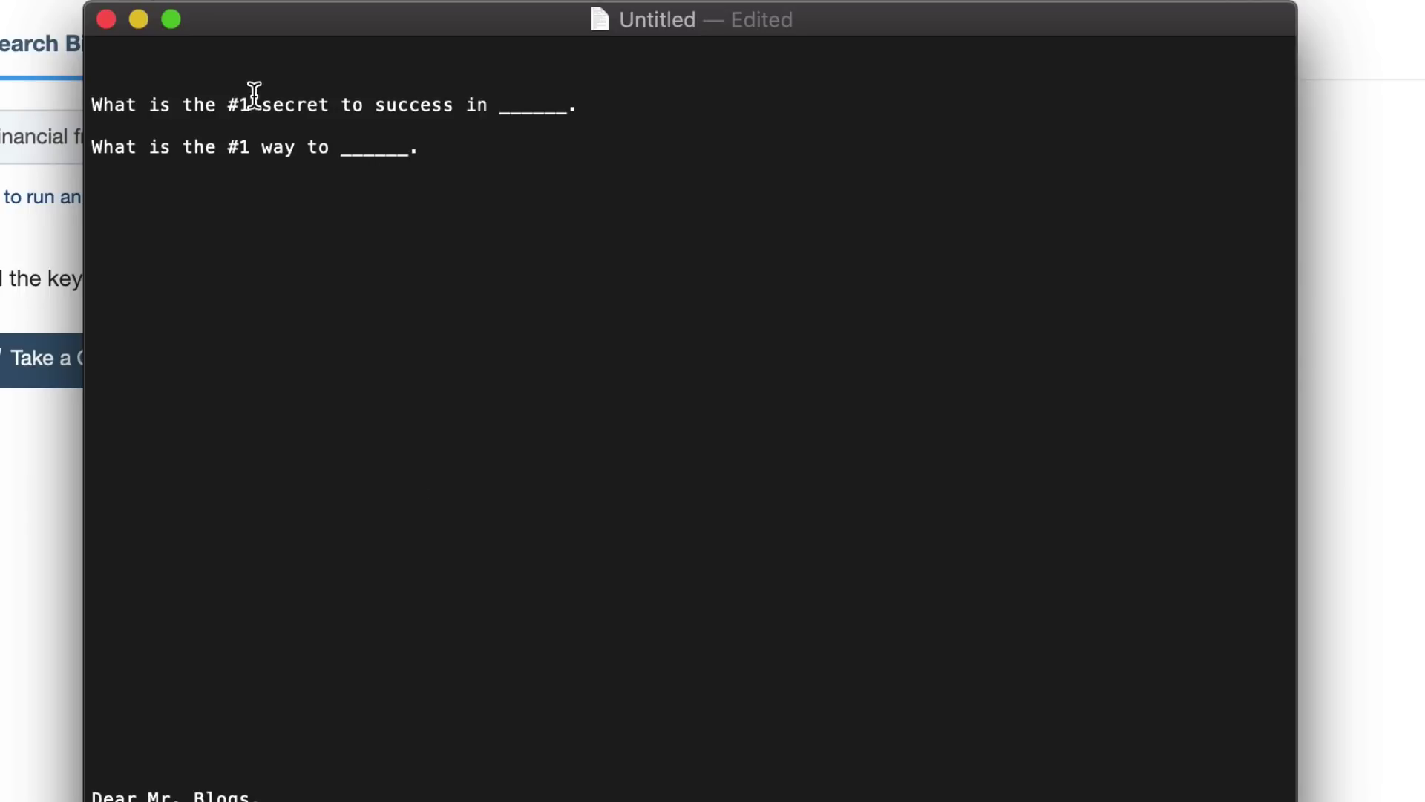
pyautogui.moveTo(455, 140); pyautogui.dragTo(26, 143)
pyautogui.click(353, 189)
pyautogui.moveTo(426, 149); pyautogui.dragTo(89, 175)
pyautogui.click(201, 181)
pyautogui.tripleClick(201, 181)
pyautogui.moveTo(418, 151); pyautogui.dragTo(86, 143)
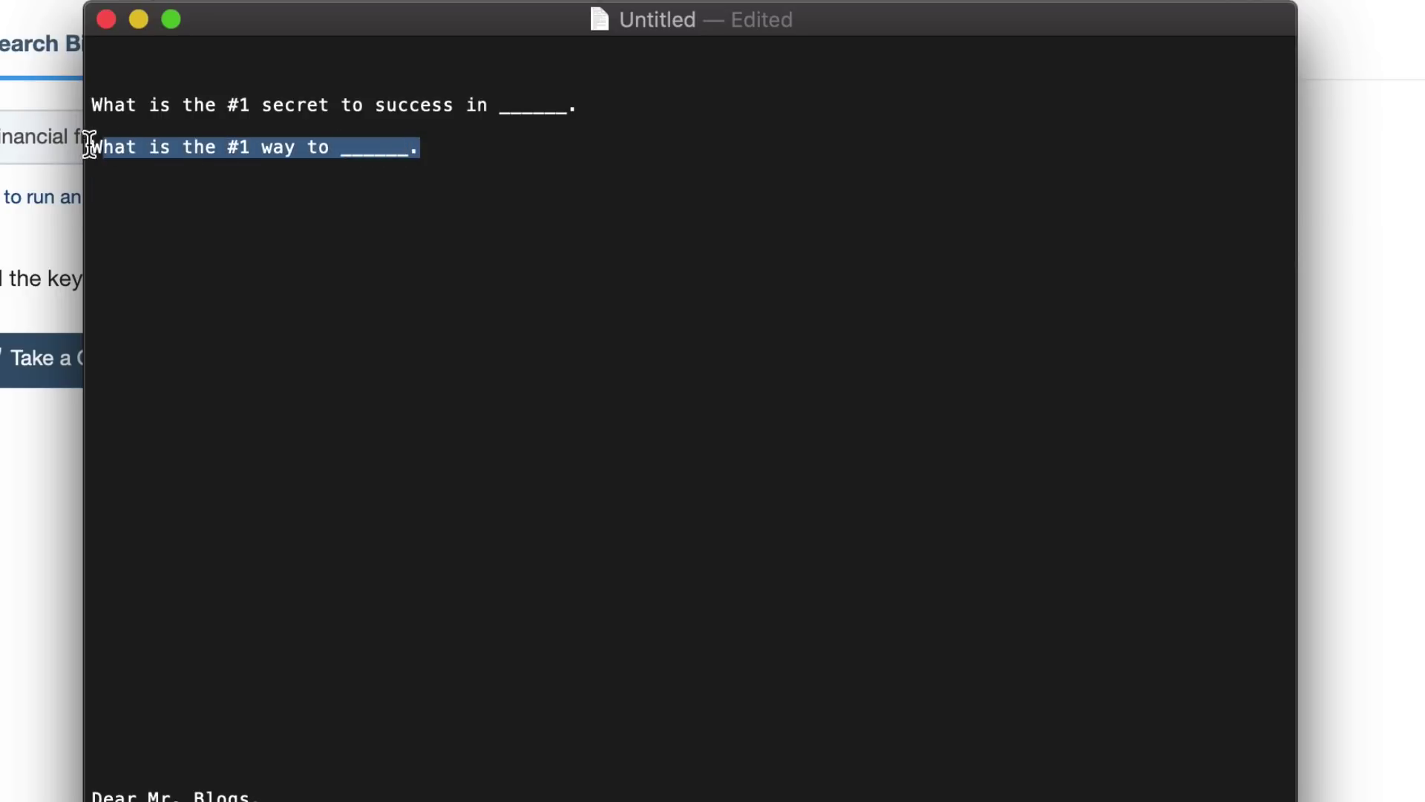
# Insert nine more blank lines above the first interview question to make room for another message.
pyautogui.click(481, 151)
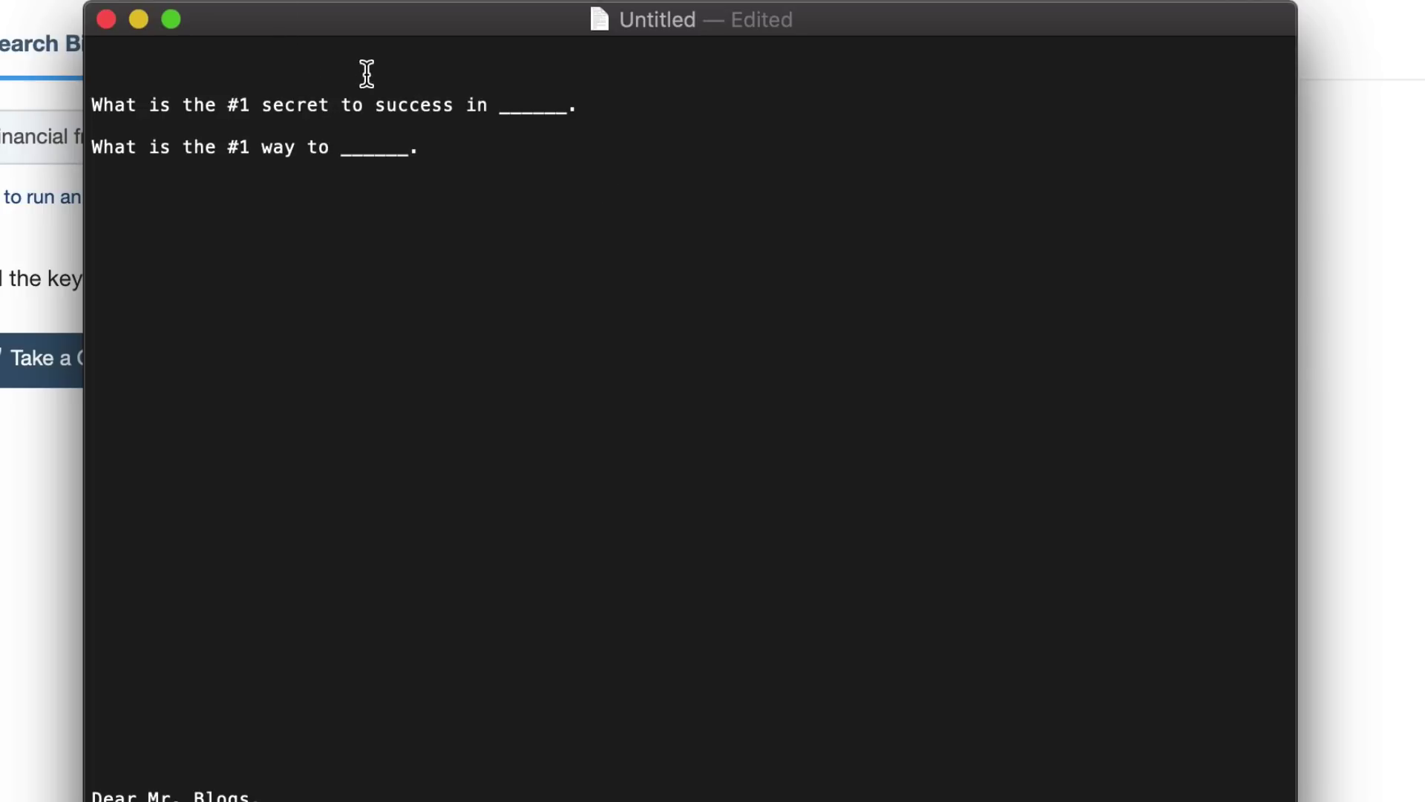
pyautogui.click(238, 74)
pyautogui.press('Return')
pyautogui.press('Return')
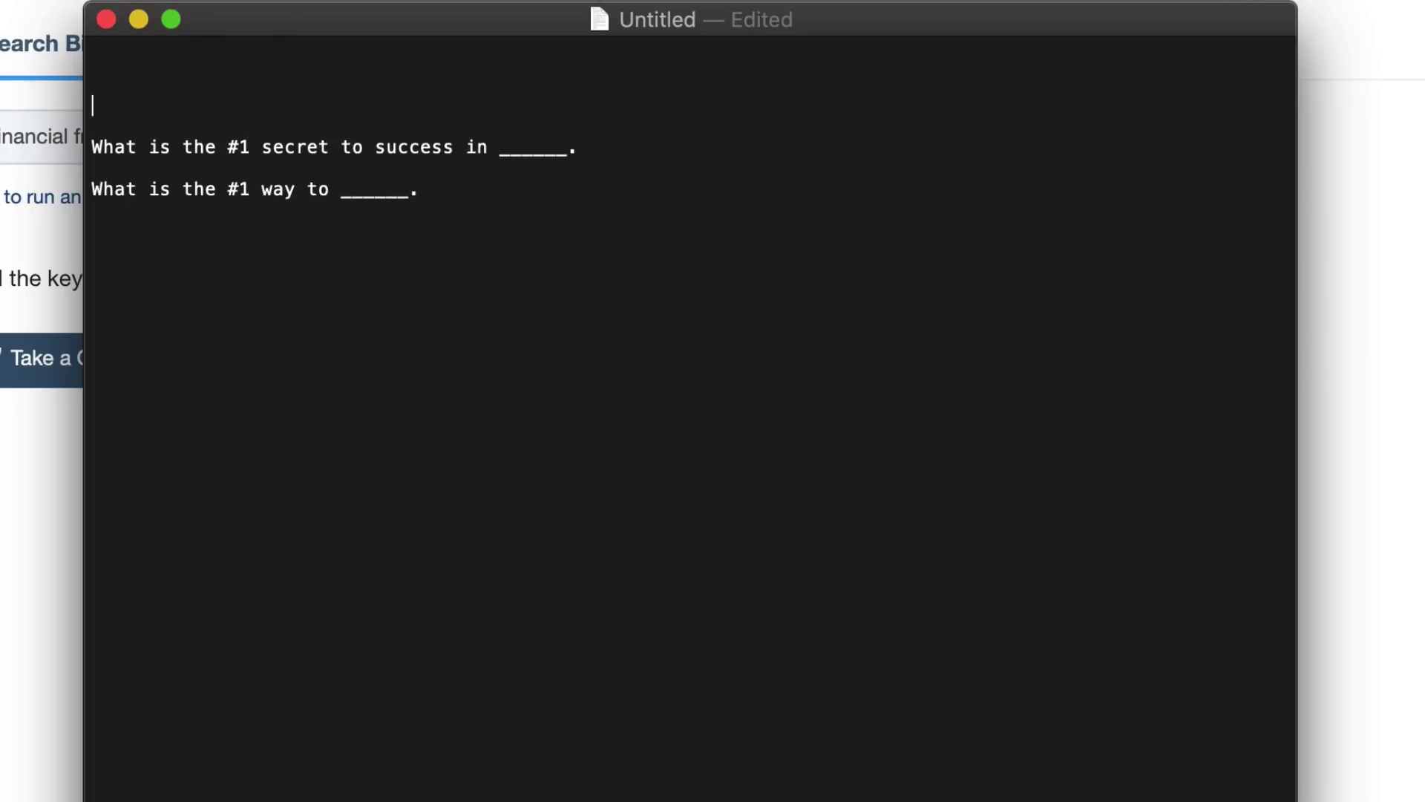
pyautogui.press('Return')
pyautogui.press('Return')
pyautogui.press('Return')
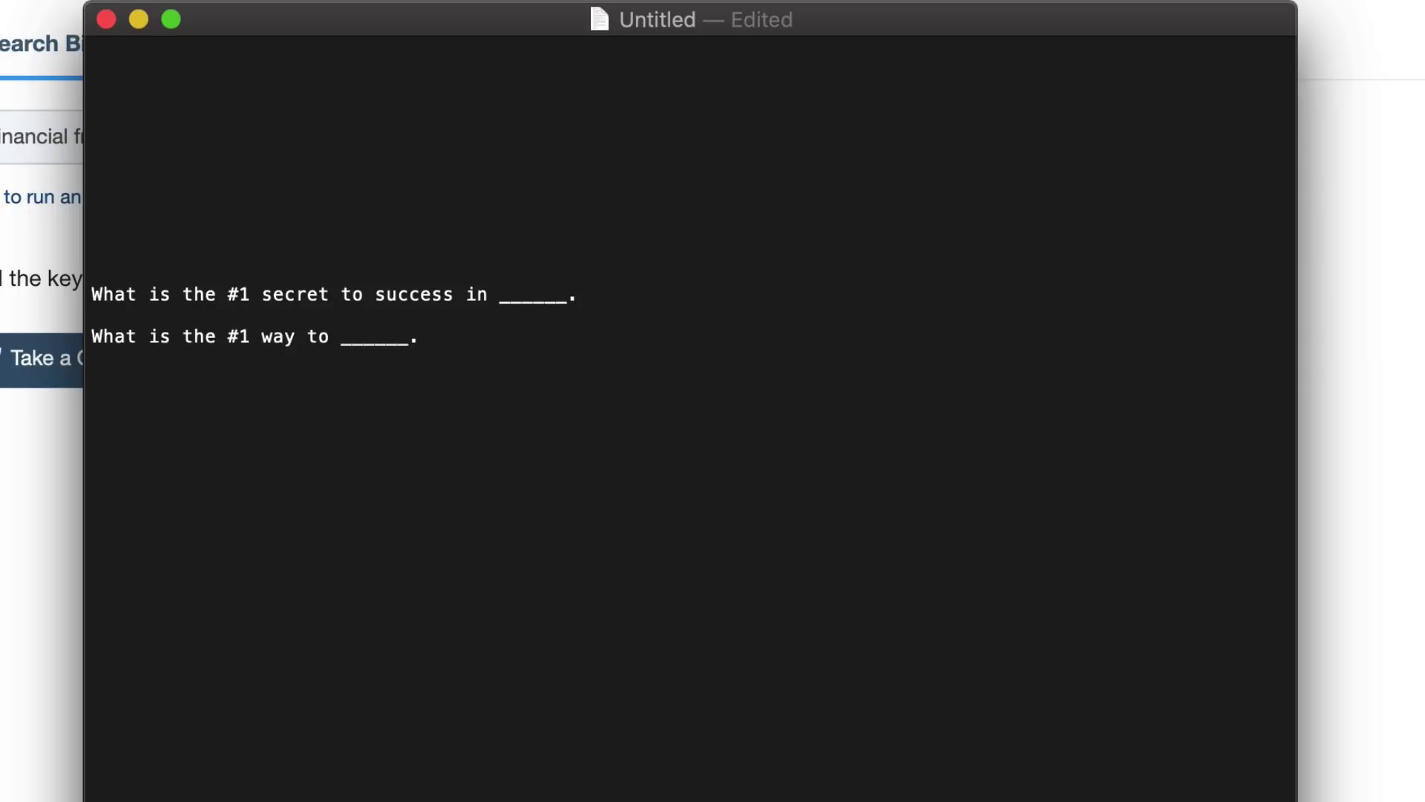
# Above the questions, start a follow-up message with a greeting to the recipient and, one blank line below, "Thank you for your response".
pyautogui.write('Dear Mr. Blogs,')
pyautogui.press('Return')
pyautogui.write('Thank you o')
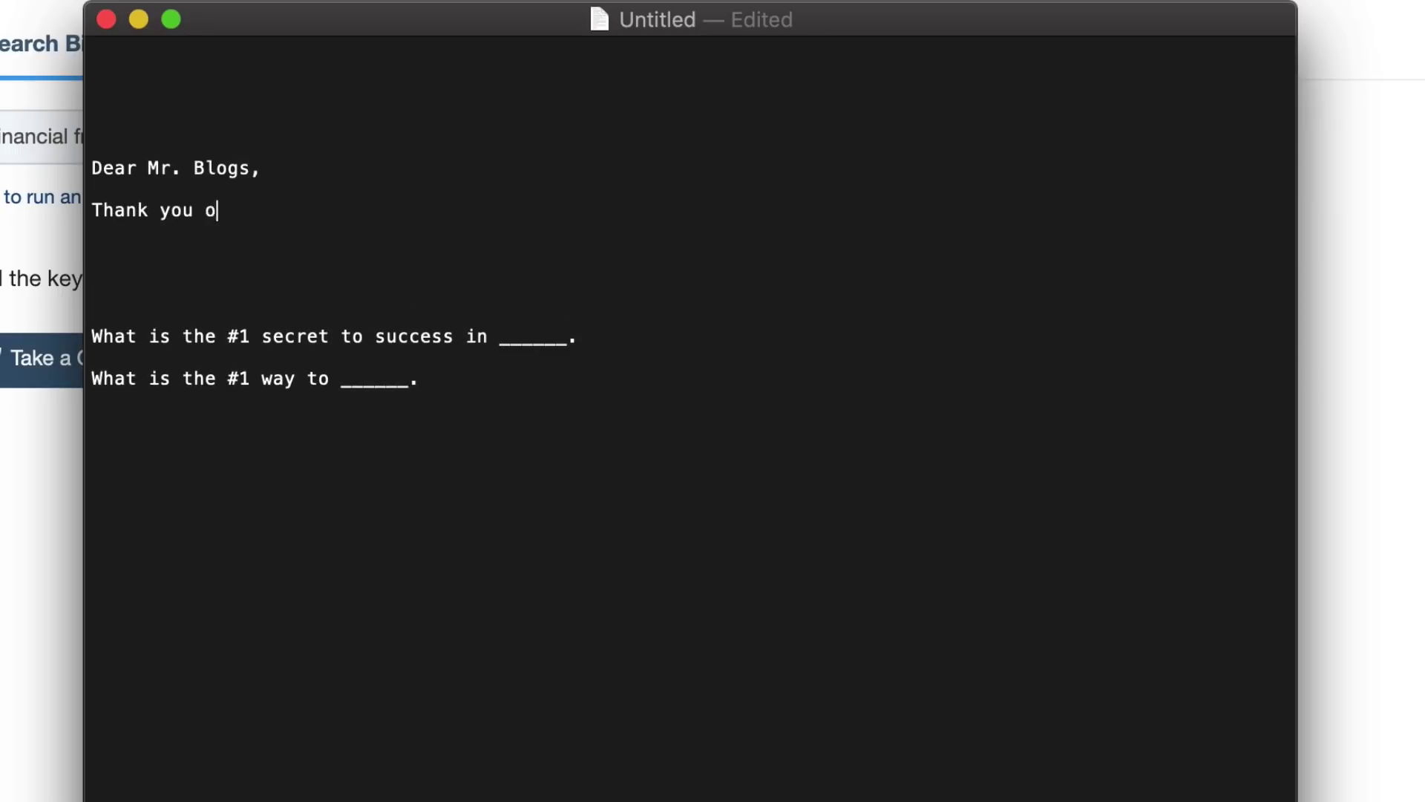
pyautogui.press('BackSpace')
pyautogui.write('for your reply')
pyautogui.press('BackSpace')
pyautogui.press('BackSpace')
pyautogui.press('BackSpace')
pyautogui.press('BackSpace')
pyautogui.press('BackSpace')
pyautogui.write('response,')
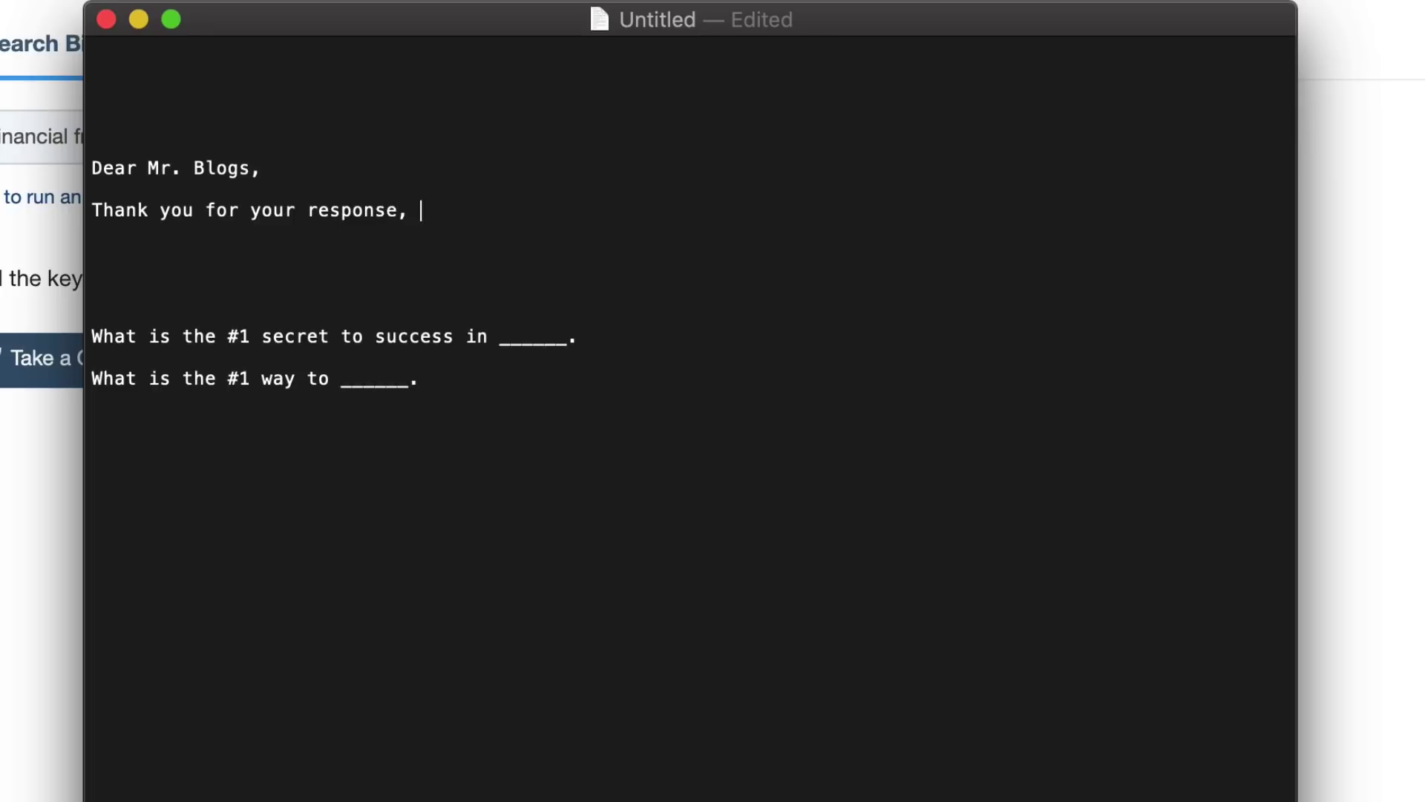
# Complete the thank-you sentence with "and your insightful answers." and leave a blank line below it.
pyautogui.press('BackSpace')
pyautogui.press('BackSpace')
pyautogui.write('and your ')
pyautogui.write('insightful ')
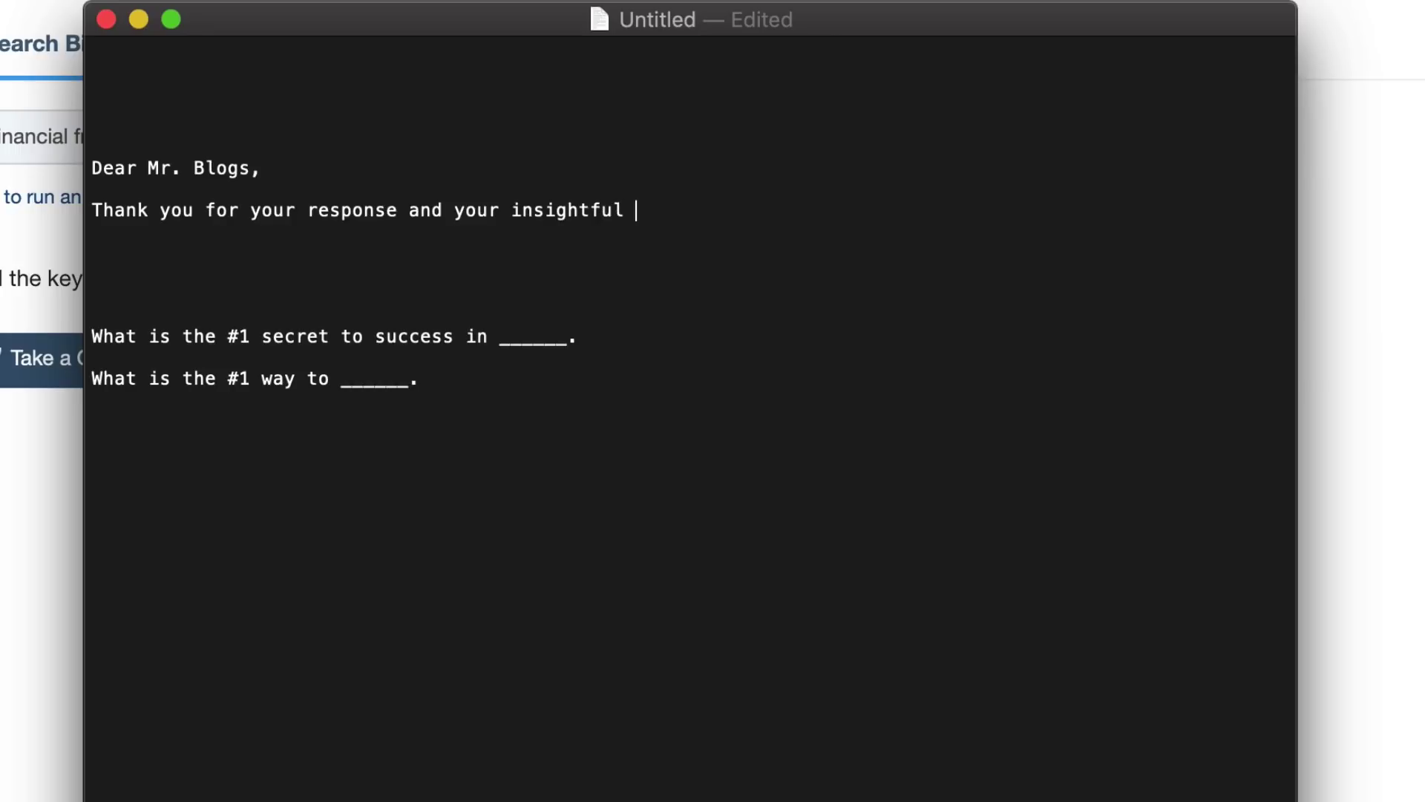
pyautogui.write('answers.')
pyautogui.press('Return')
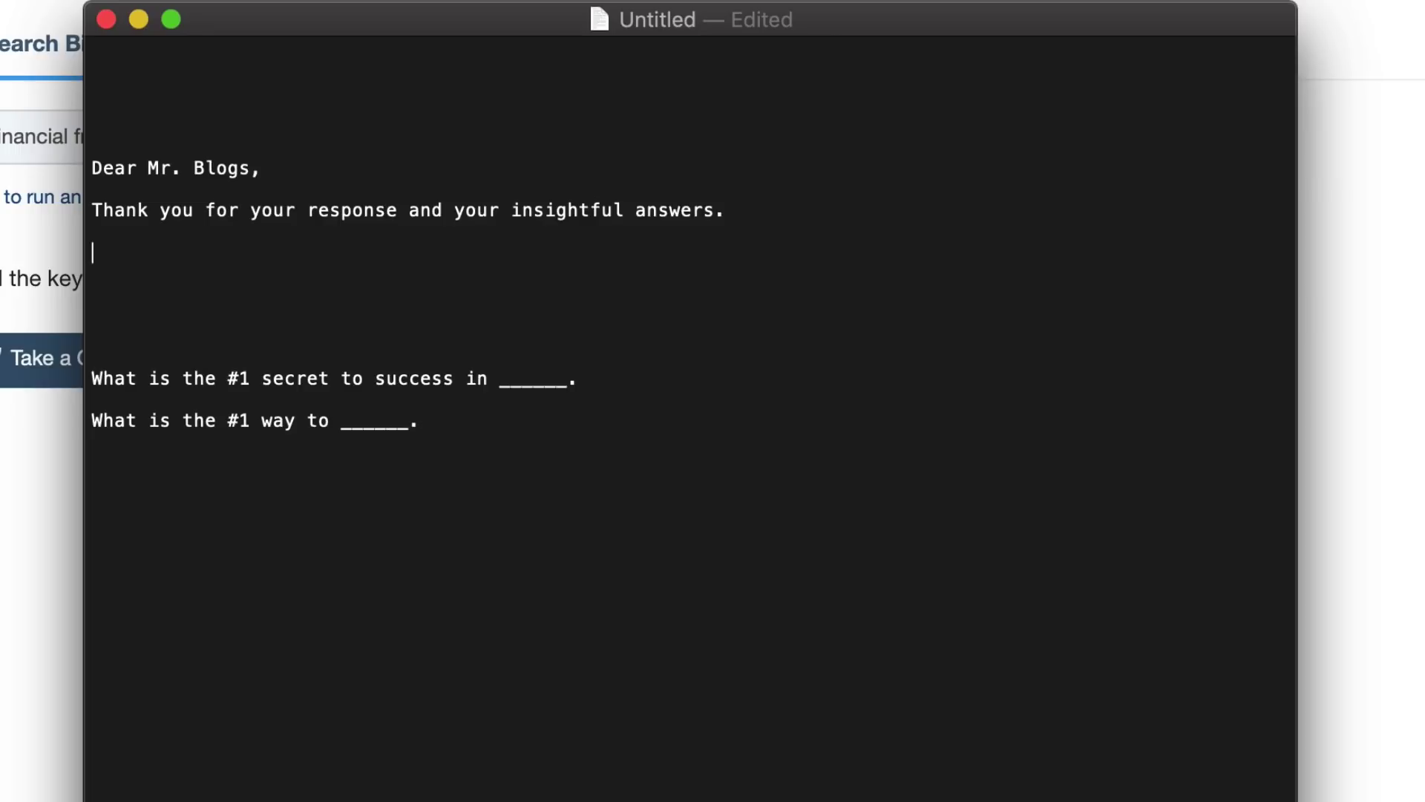
# Add the sentence "Just to let you know the article will be published on ______." followed by a blank line.
pyautogui.write('Just to let you know the ar')
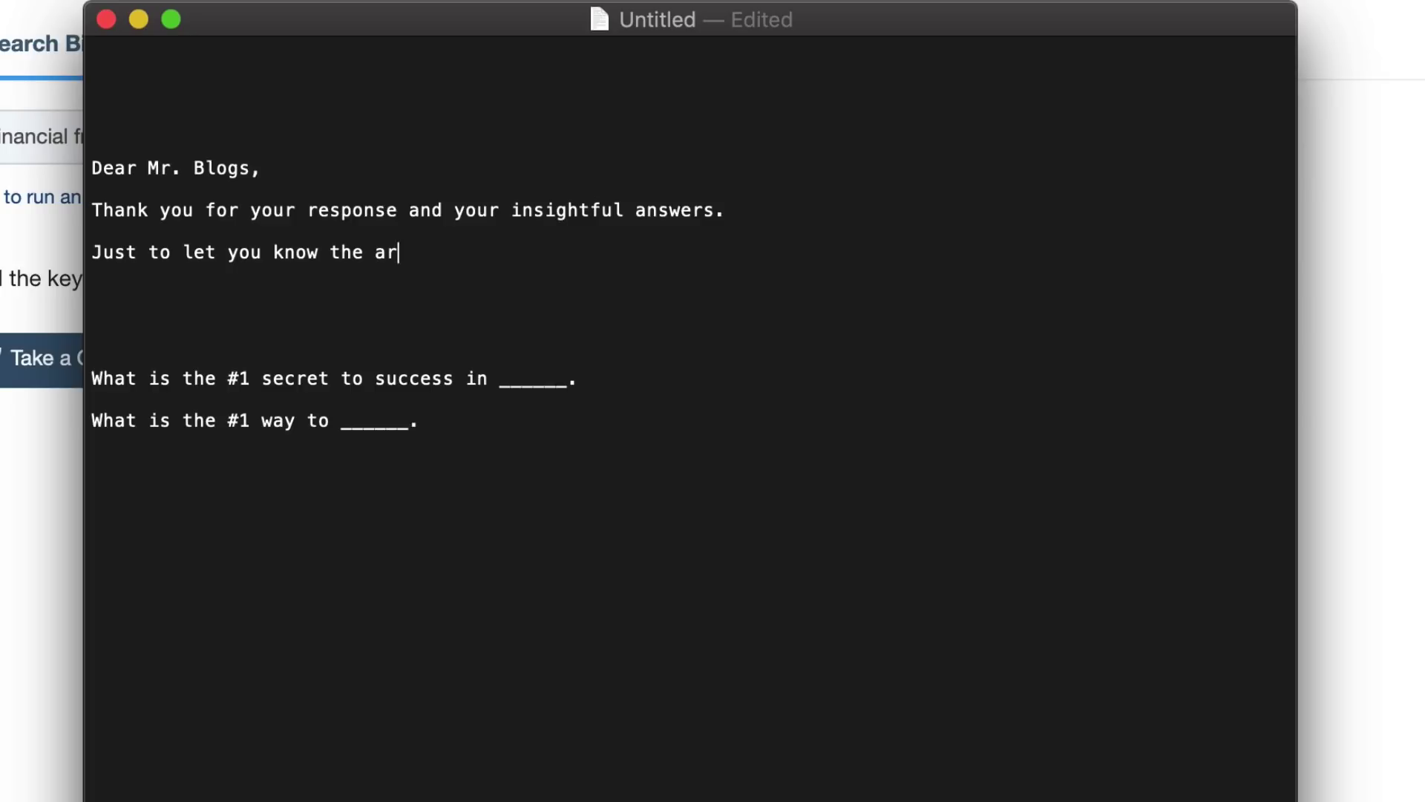
pyautogui.write('ticle will be p')
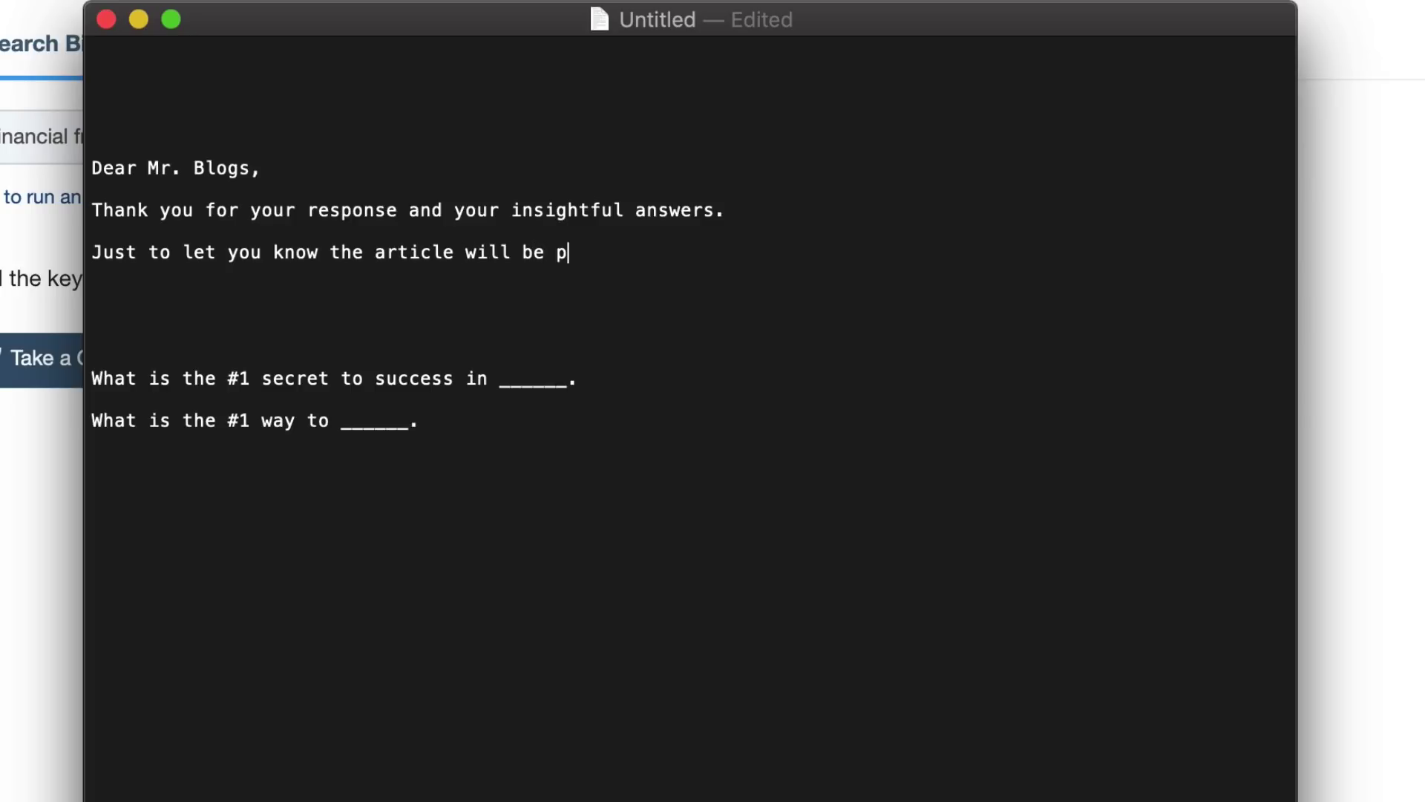
pyautogui.write('ublished on ')
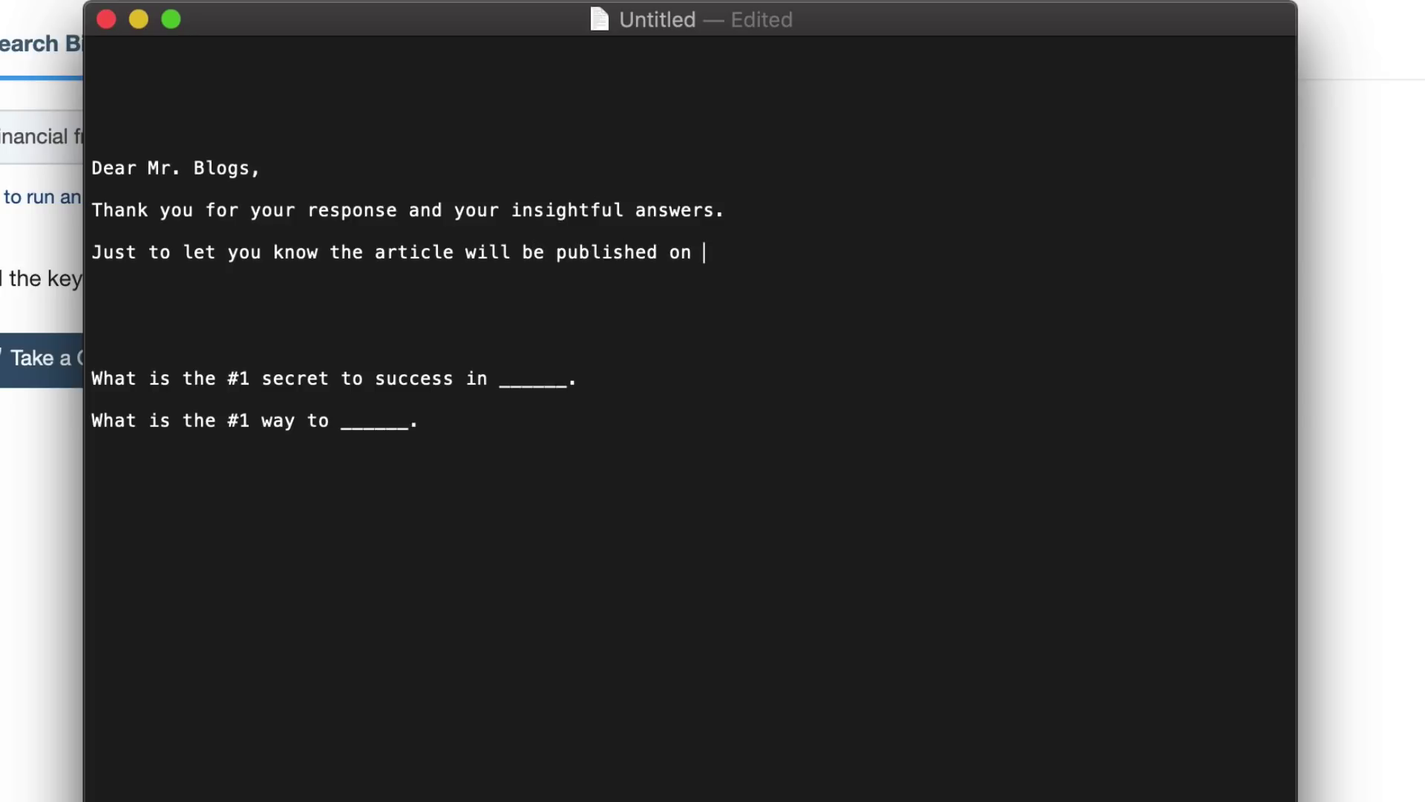
pyautogui.write('______.')
pyautogui.press('Return')
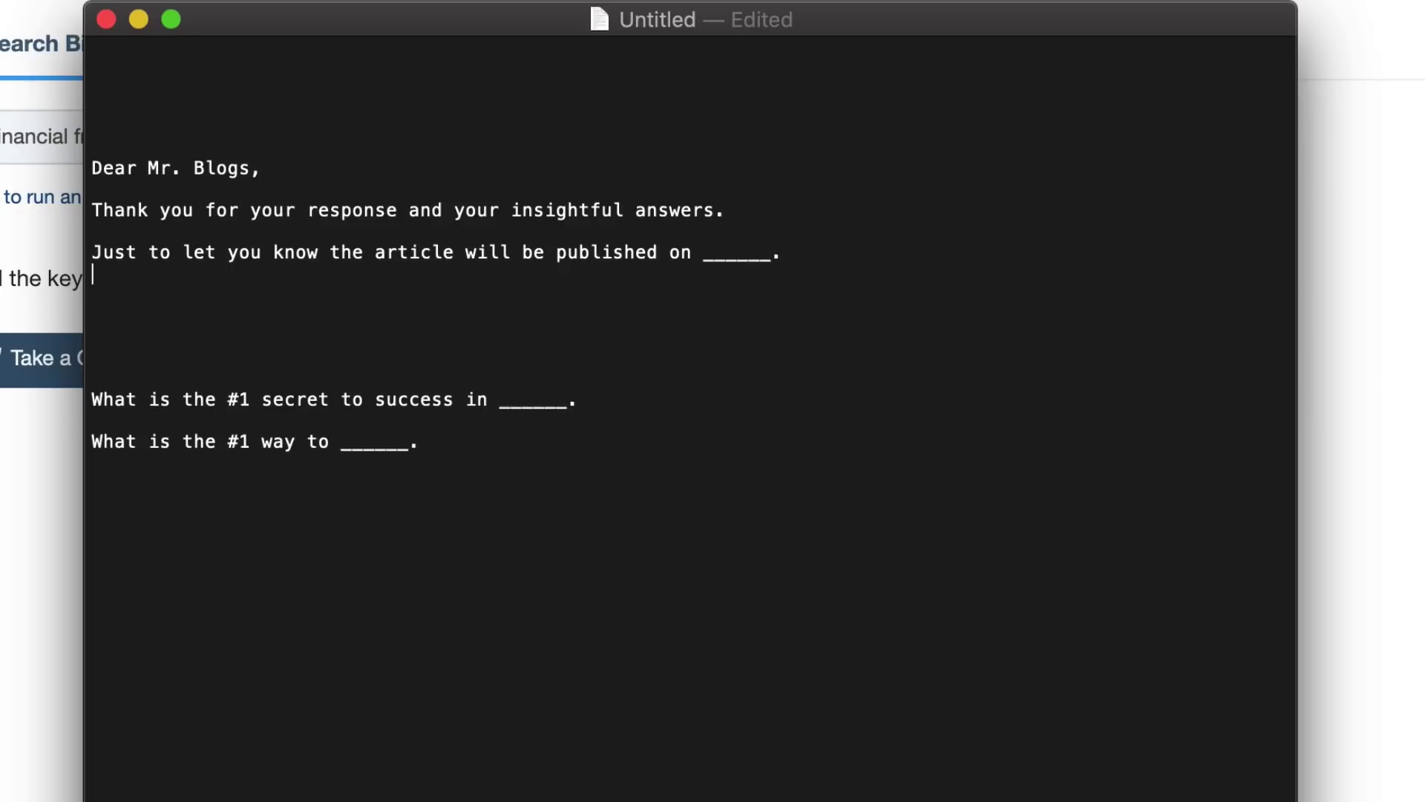
pyautogui.press('Return')
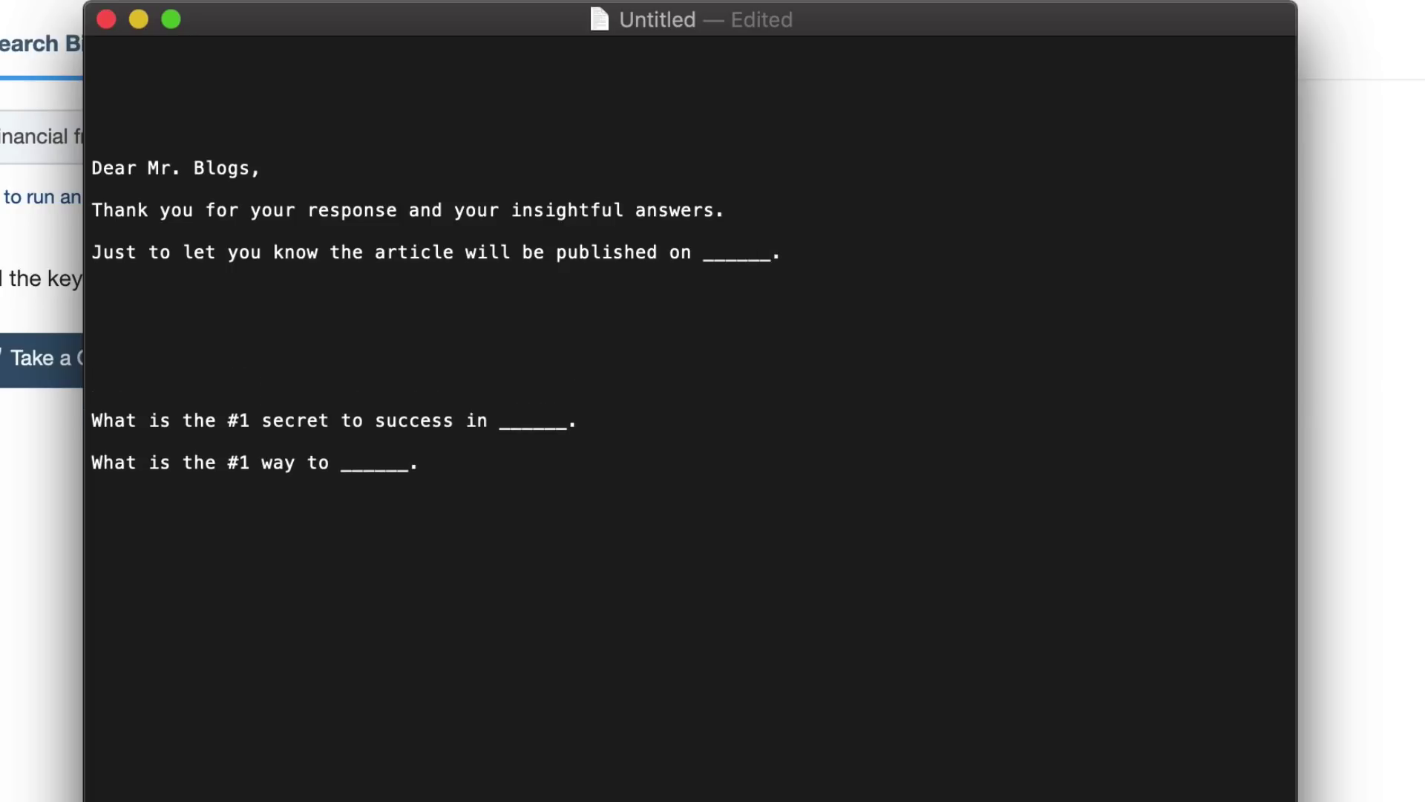
# Add the paragraph "Everyone taking part will be emailing it to their list, so we hope to drive more traffic to your website/social media profiles.".
pyautogui.write('Everyone')
pyautogui.write('taking part ')
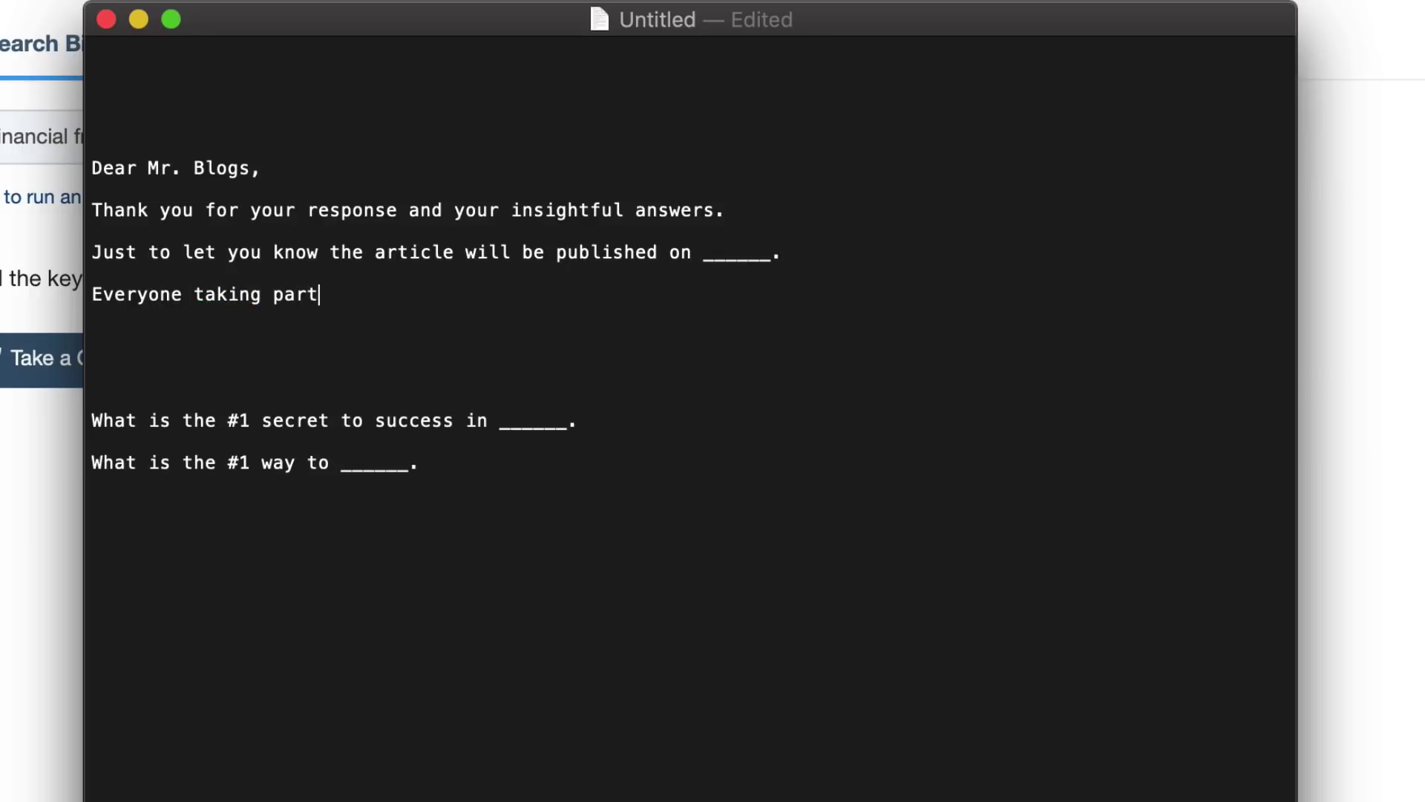
pyautogui.write('will be emailing i')
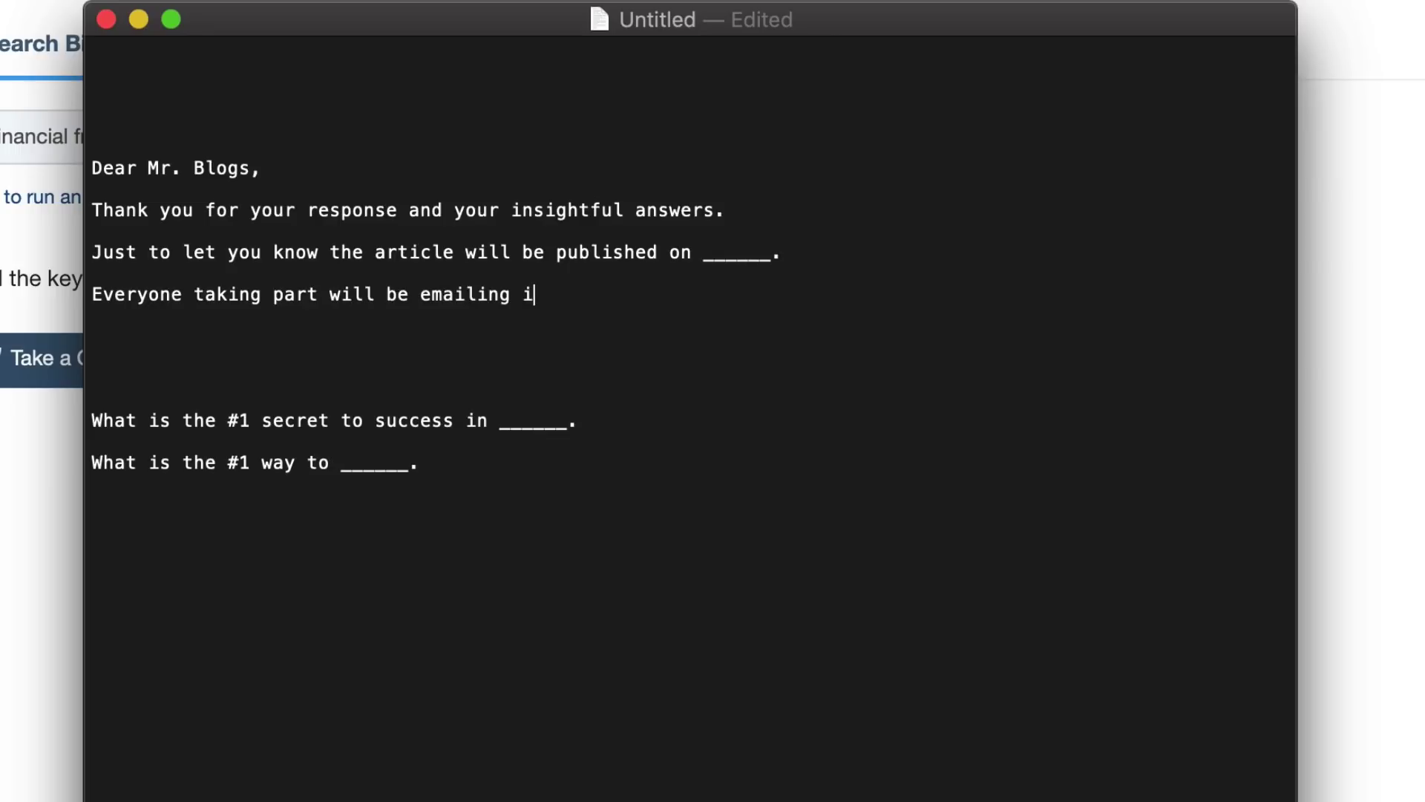
pyautogui.write('t to their list, so ')
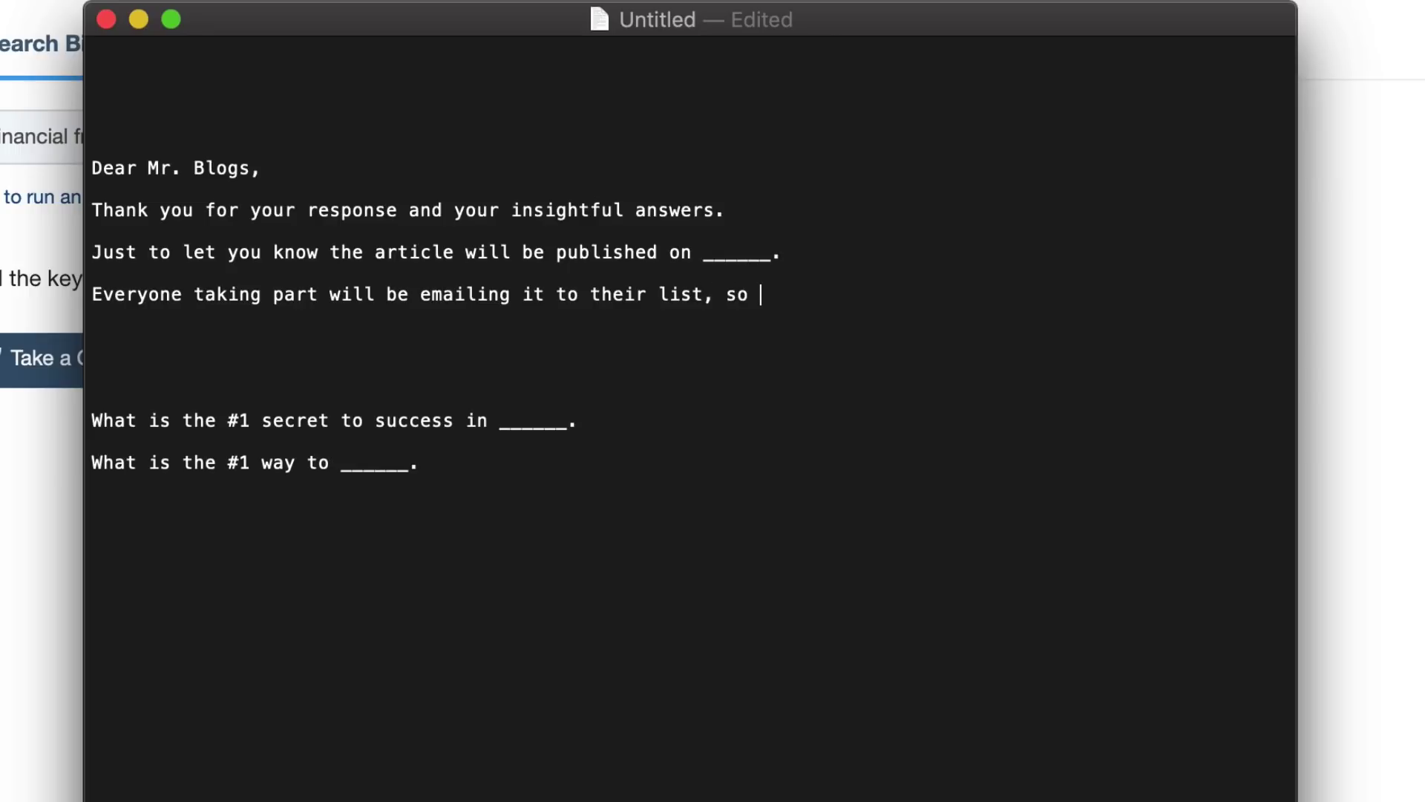
pyautogui.write('we hope')
pyautogui.write('to drive more tr')
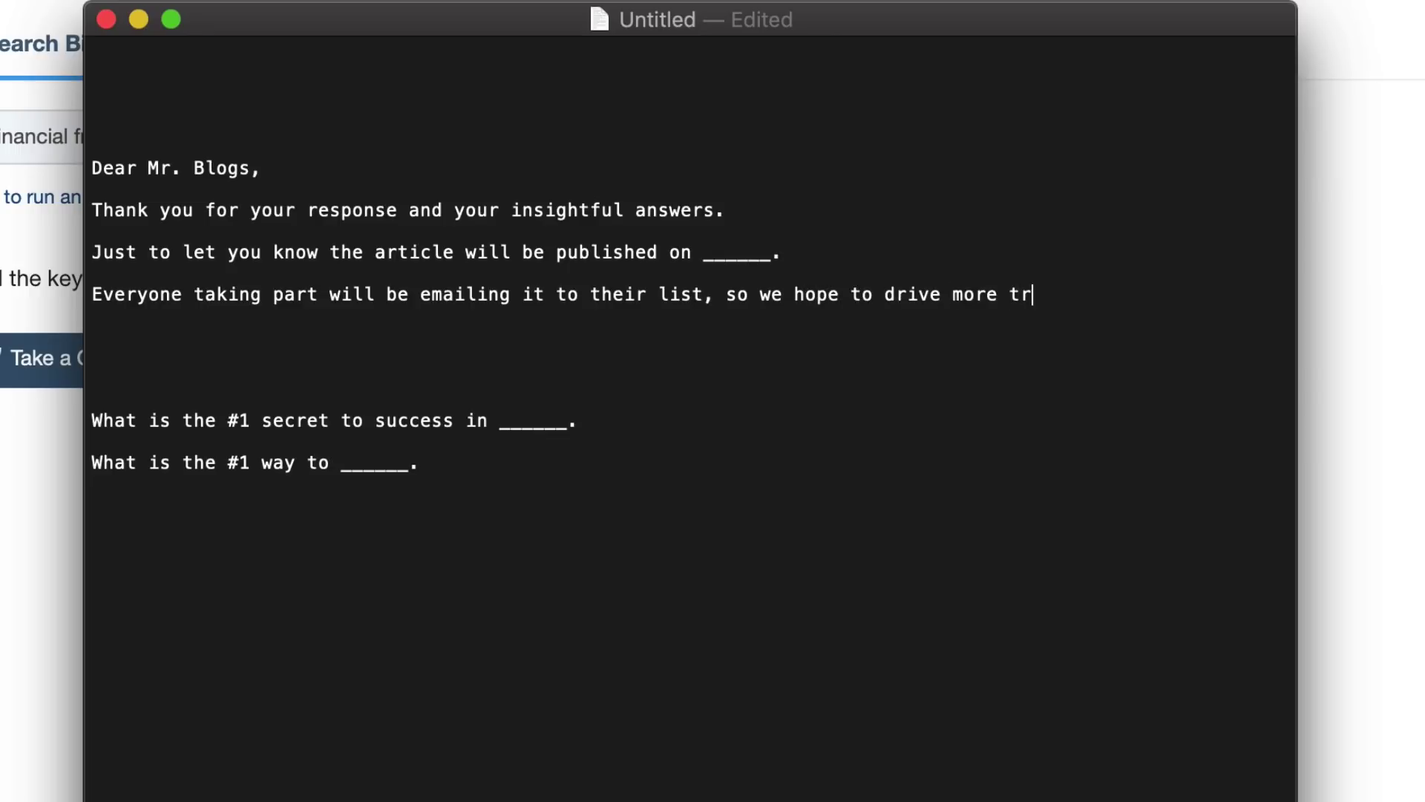
pyautogui.write('affic to your ')
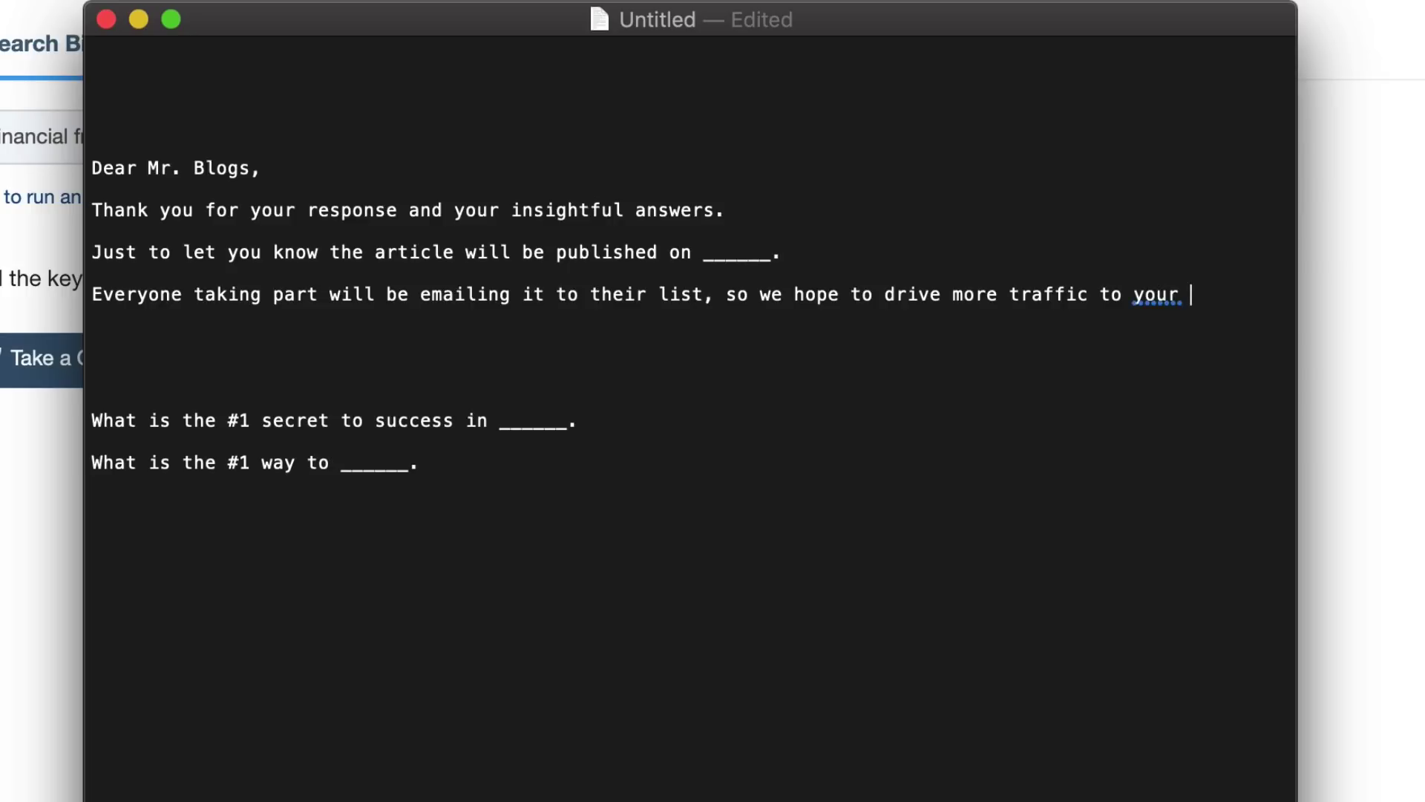
pyautogui.write('website/socia')
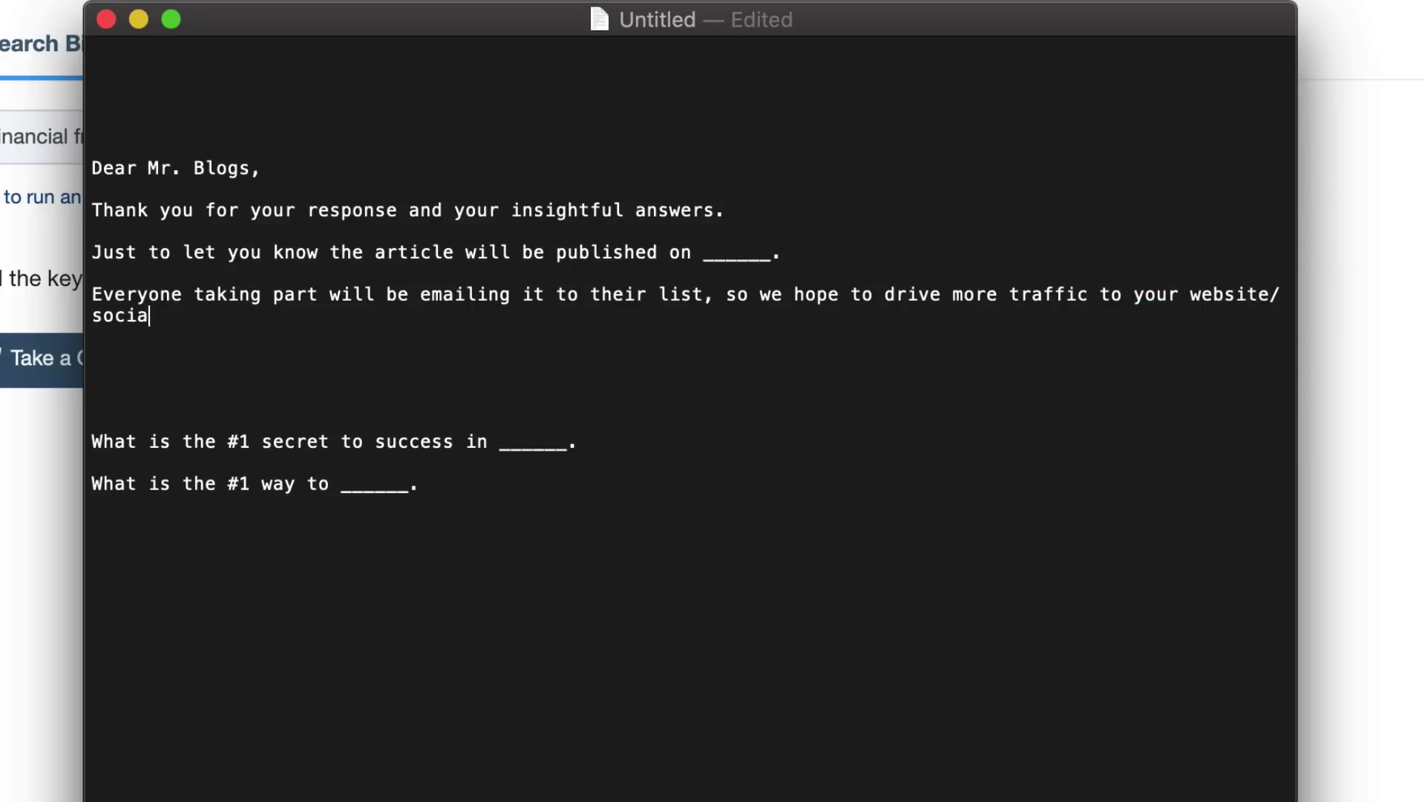
pyautogui.write('l media prof')
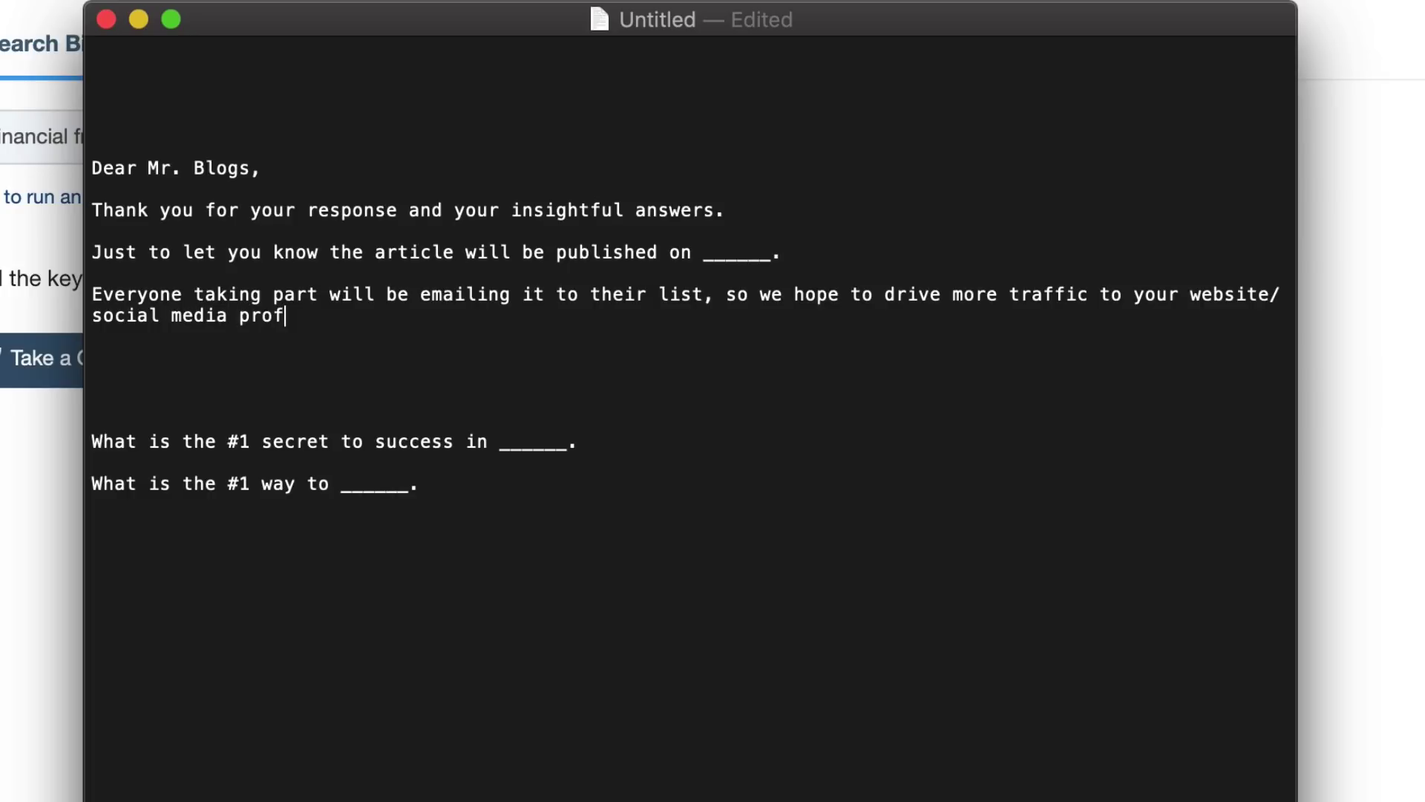
pyautogui.write('iles.')
pyautogui.press('Return')
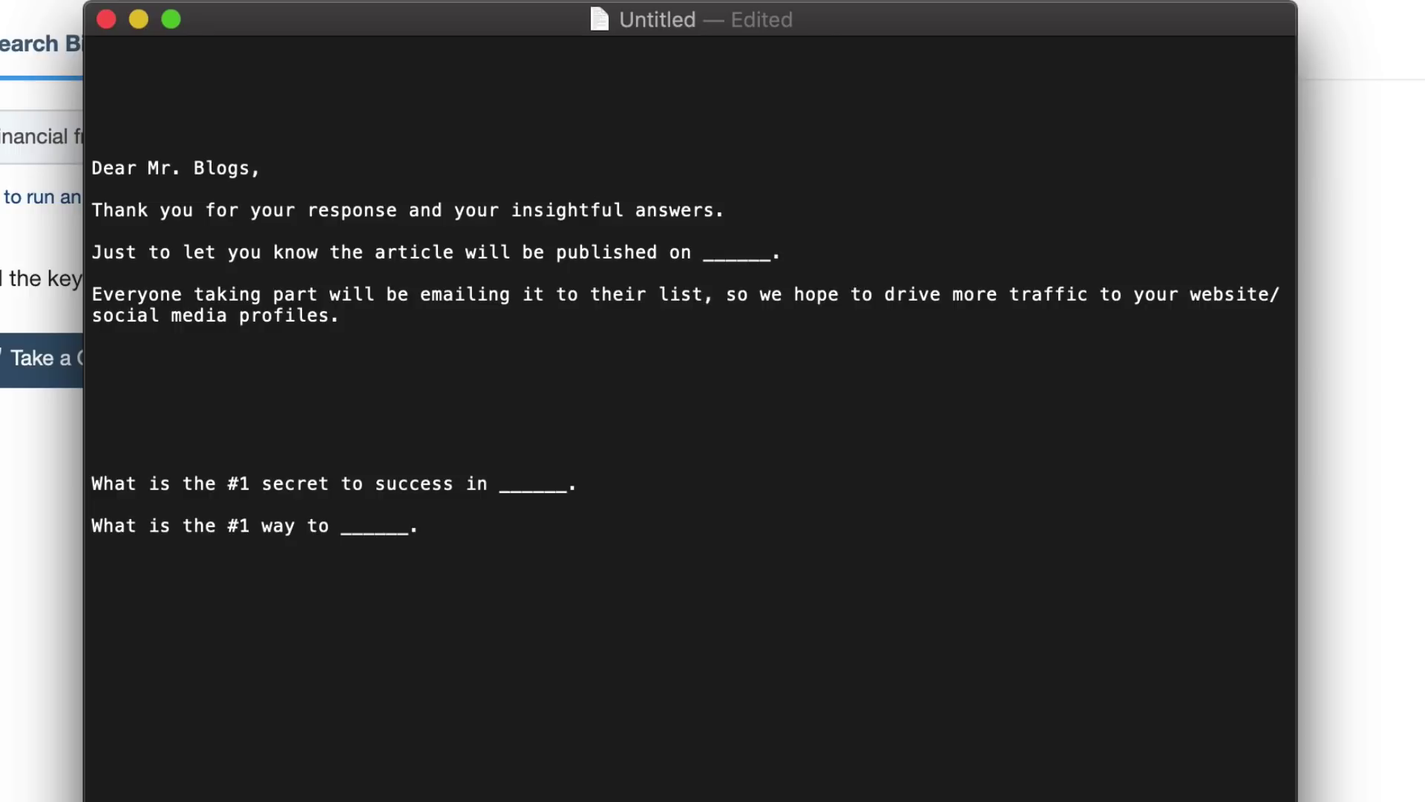
# Review the paragraph about emailing the lists, highlighting its opening clause and the clause on driving more traffic.
pyautogui.moveTo(704, 295); pyautogui.dragTo(465, 295)
pyautogui.click(254, 294)
pyautogui.moveTo(91, 295); pyautogui.dragTo(703, 295)
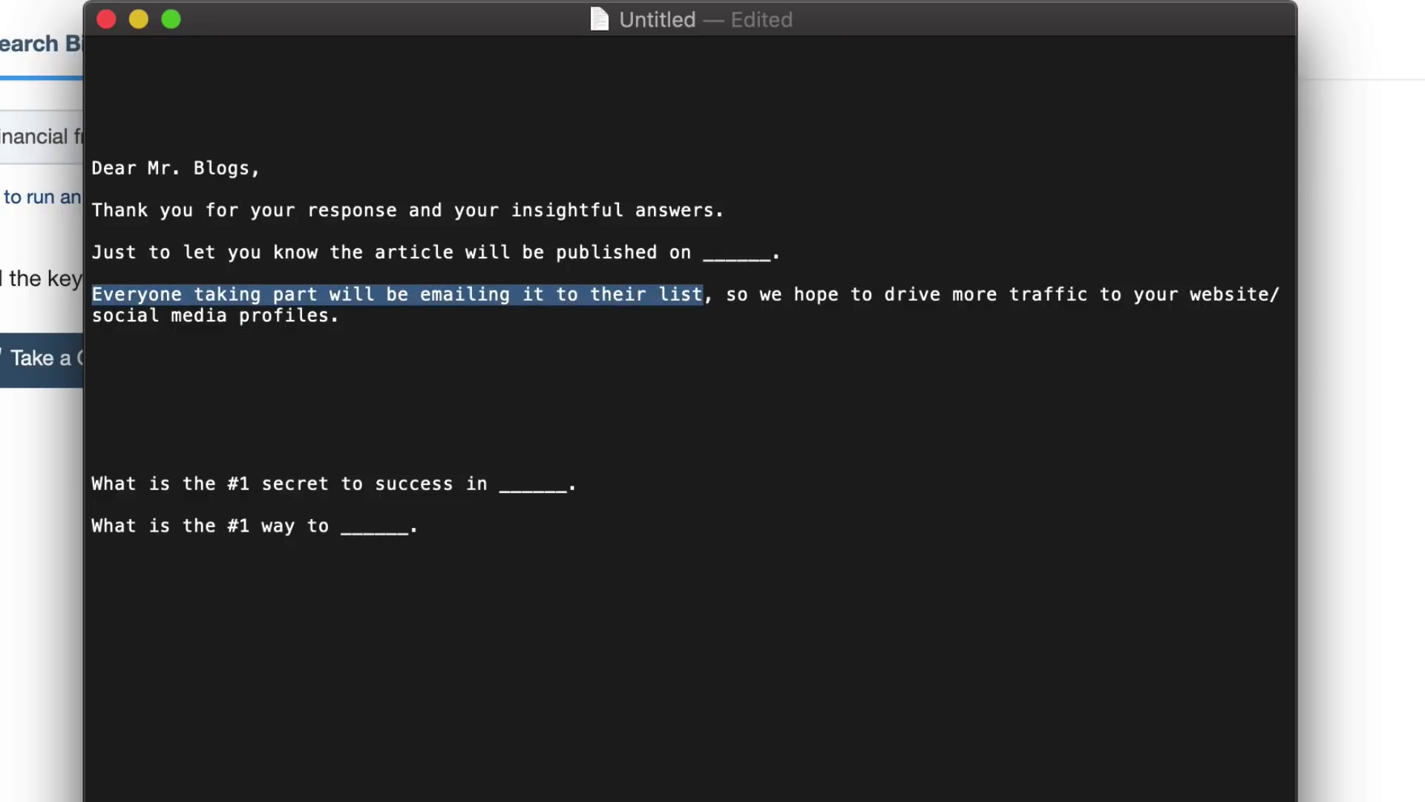
pyautogui.click(93, 358)
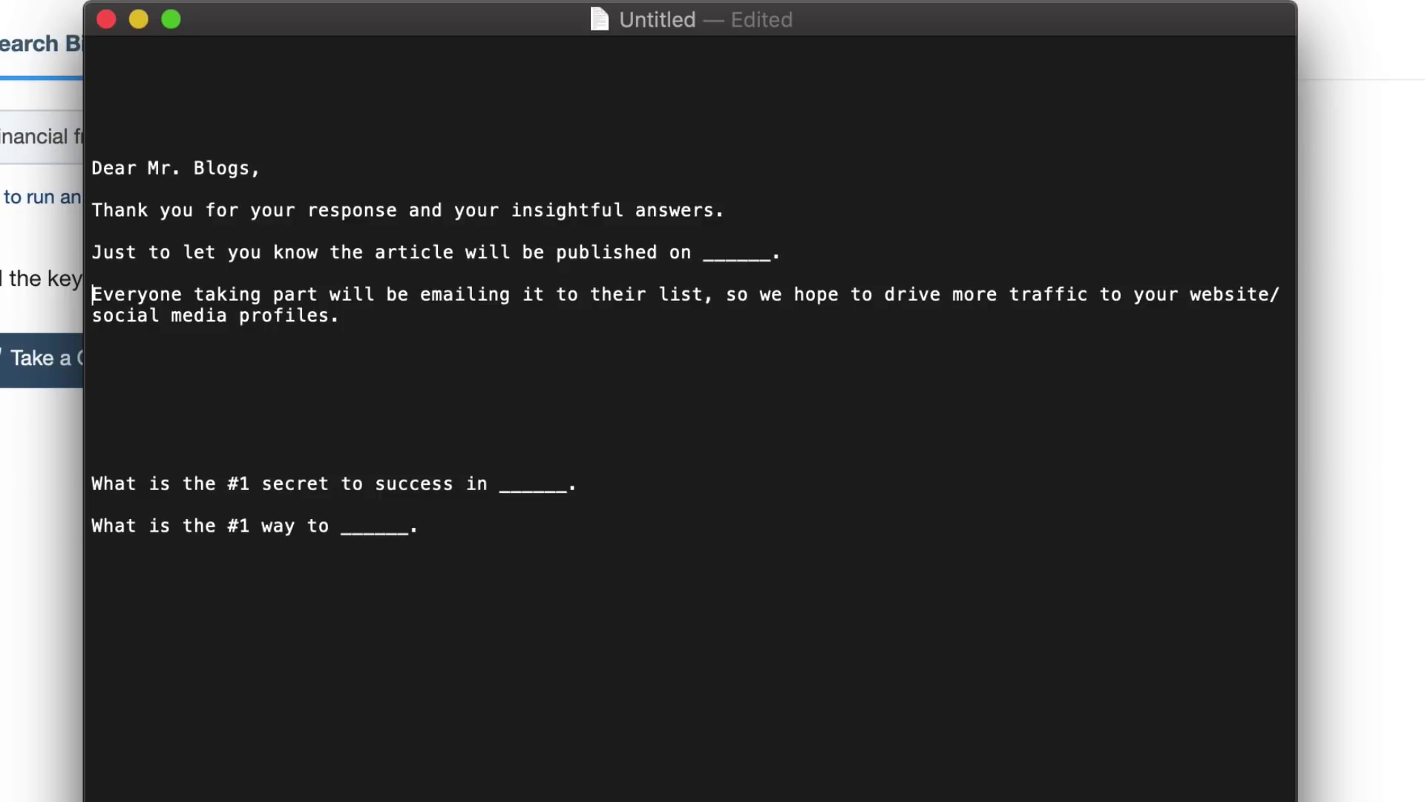
pyautogui.moveTo(92, 295); pyautogui.dragTo(703, 294)
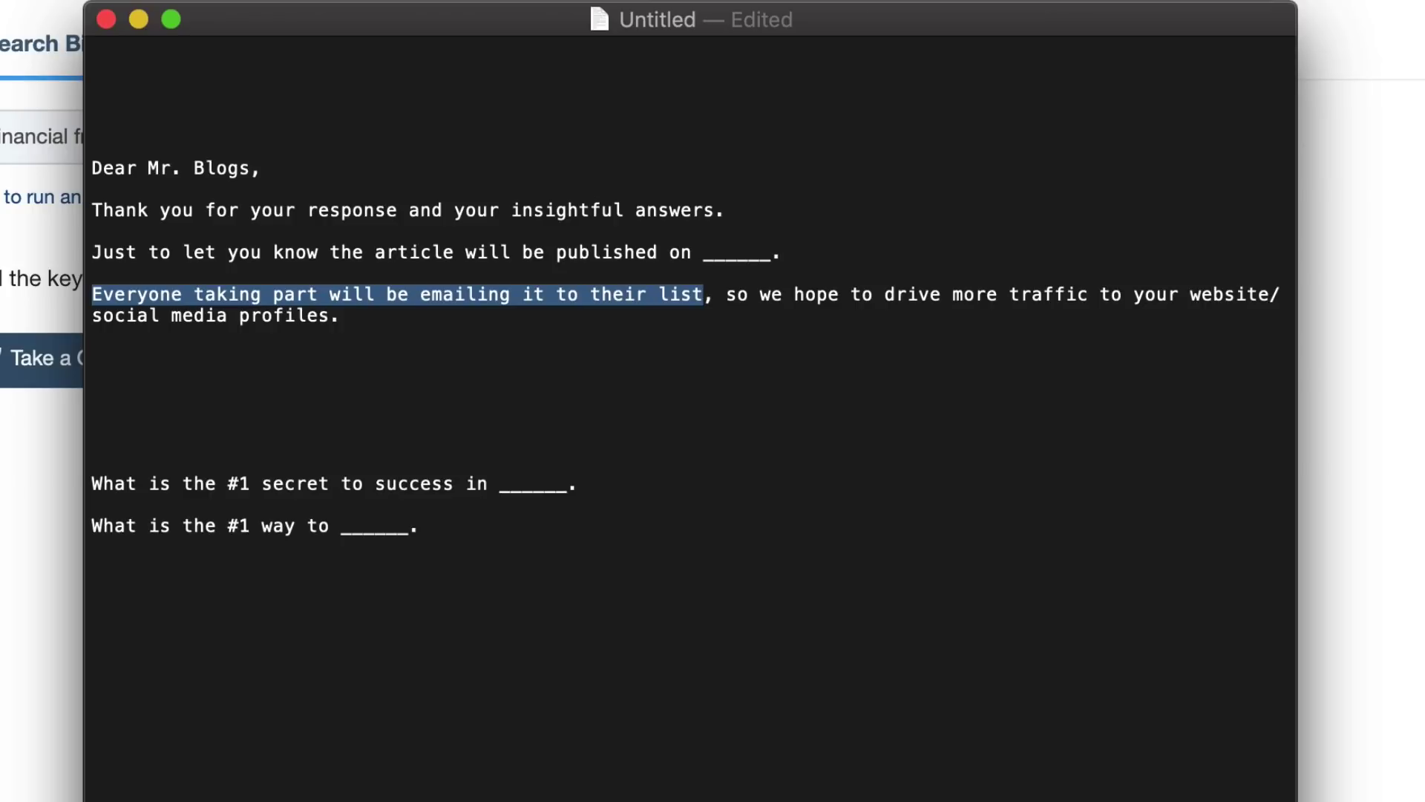
pyautogui.moveTo(714, 295); pyautogui.dragTo(92, 295)
pyautogui.click(355, 315)
pyautogui.moveTo(726, 295); pyautogui.dragTo(1281, 294)
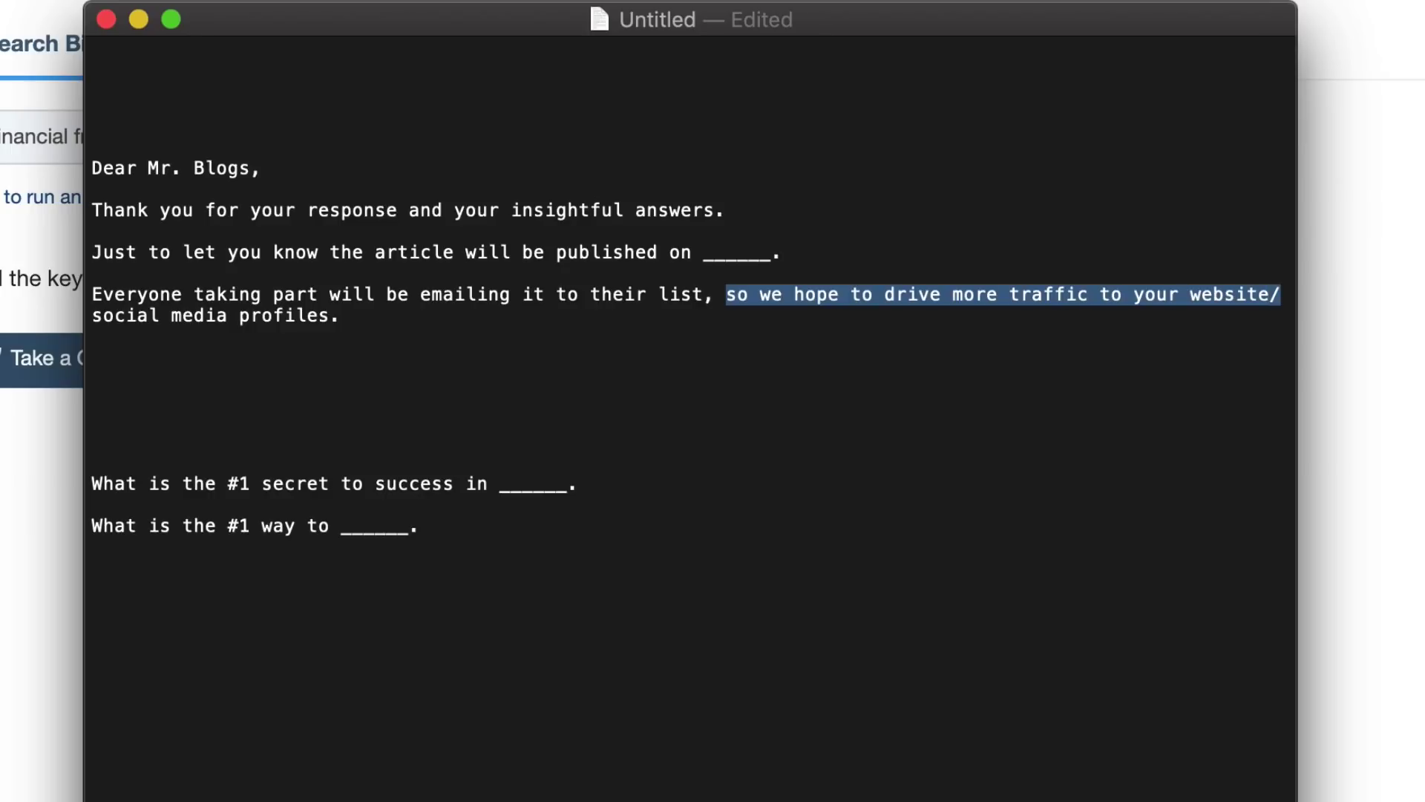
pyautogui.click(355, 316)
pyautogui.moveTo(355, 316); pyautogui.dragTo(92, 316)
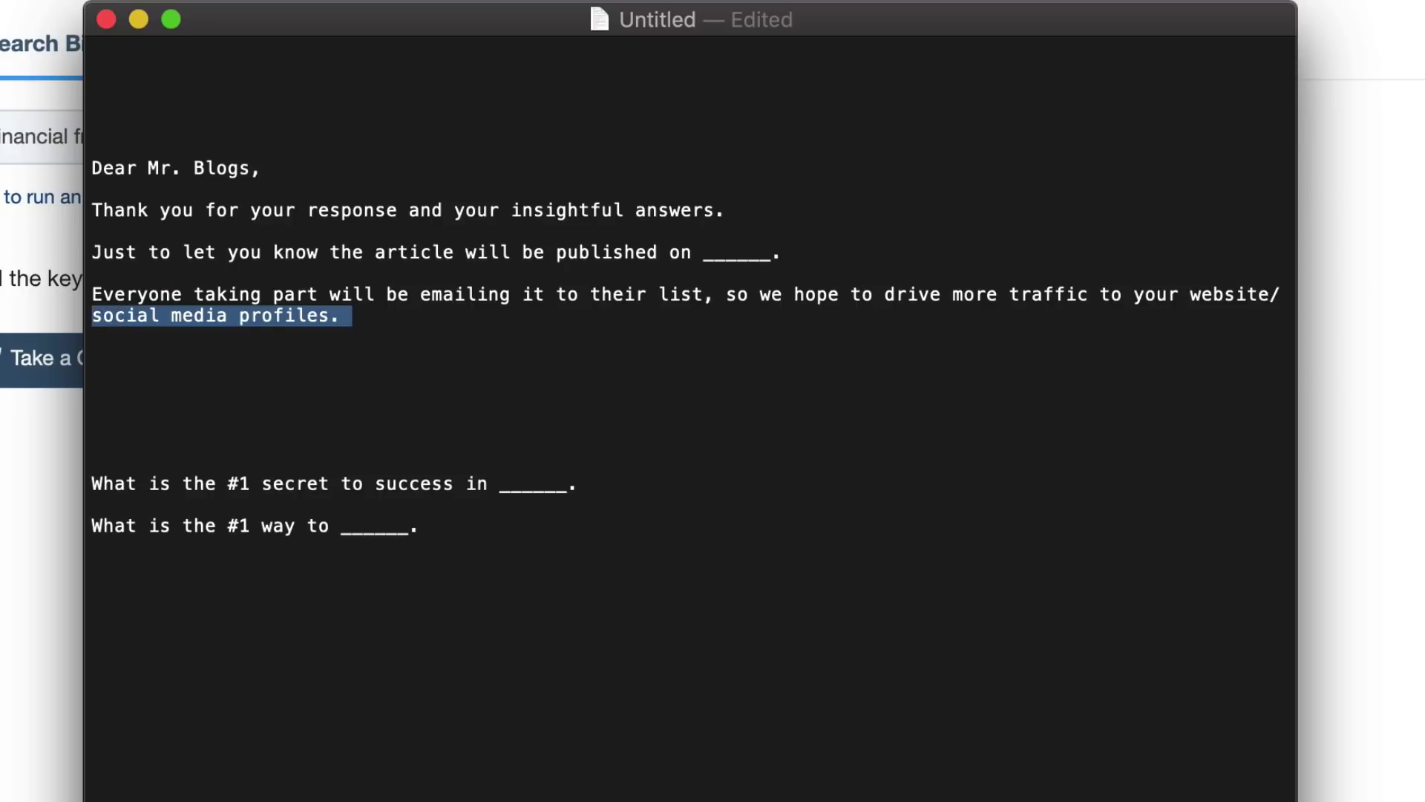
pyautogui.moveTo(726, 295); pyautogui.dragTo(357, 327)
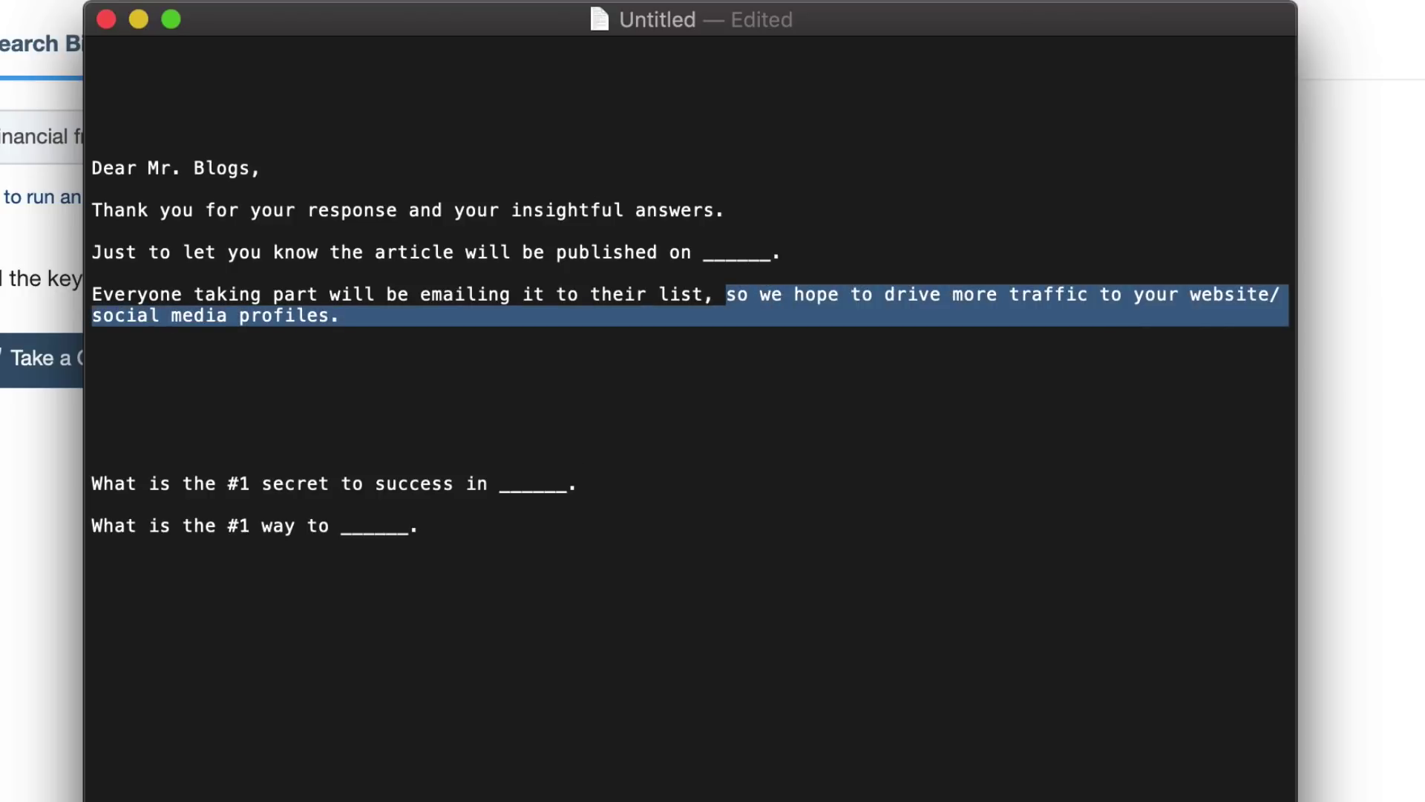
# One blank line below the traffic paragraph, write "I'll be in touch before the article go lives.".
pyautogui.click(93, 358)
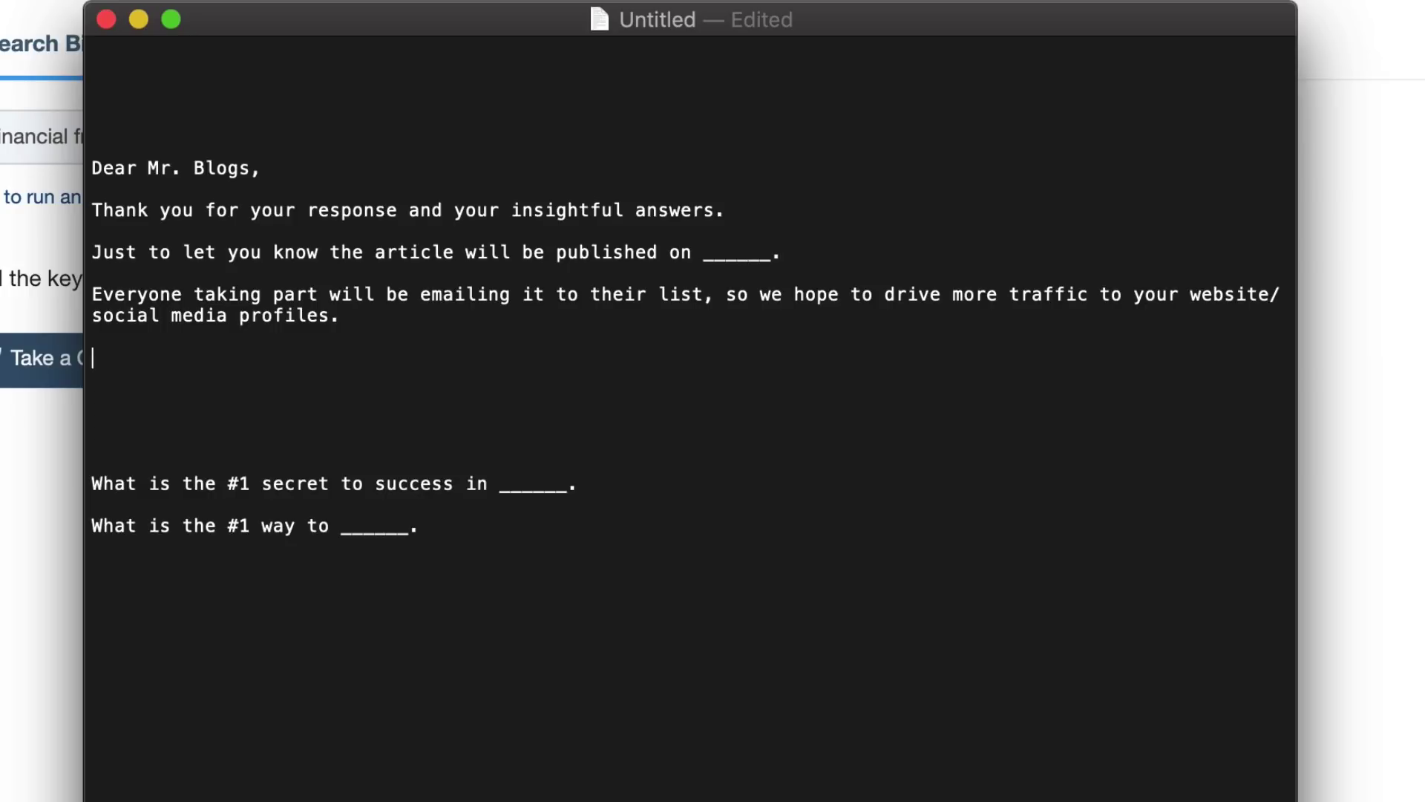
pyautogui.write("I'll be u")
pyautogui.write('n t')
pyautogui.press('BackSpace')
pyautogui.press('BackSpace')
pyautogui.press('BackSpace')
pyautogui.press('BackSpace')
pyautogui.write('in touch before ')
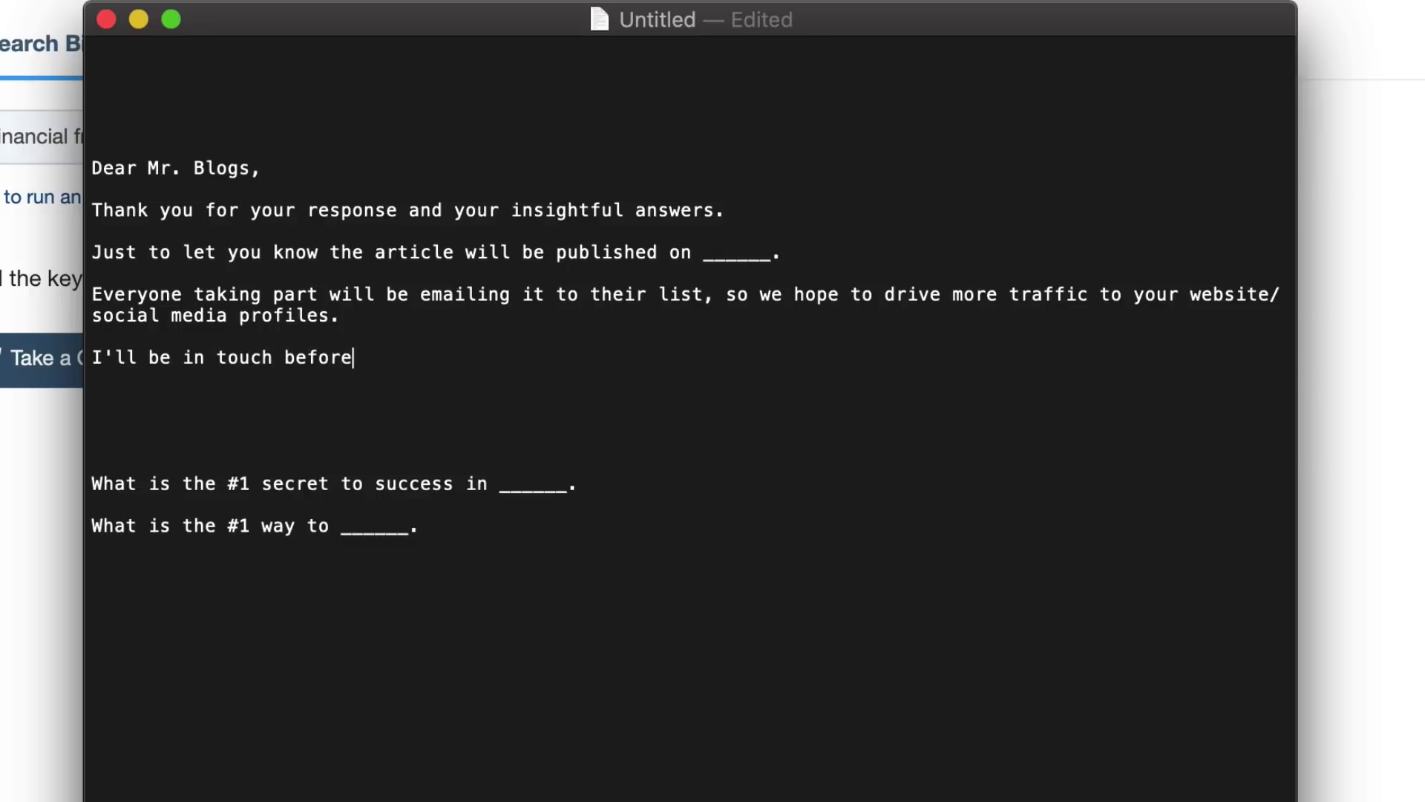
pyautogui.write('the article ')
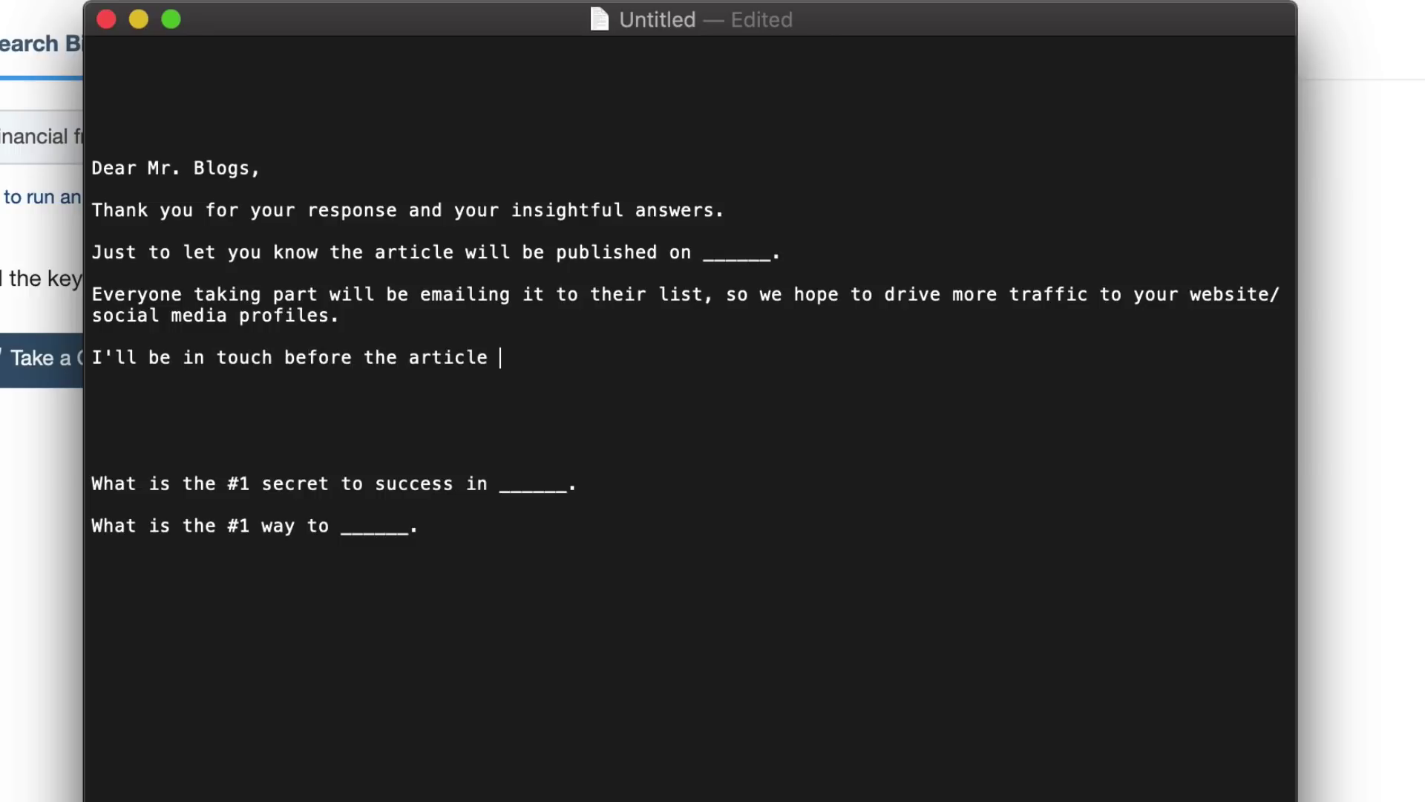
pyautogui.write('go lives.')
pyautogui.press('Return')
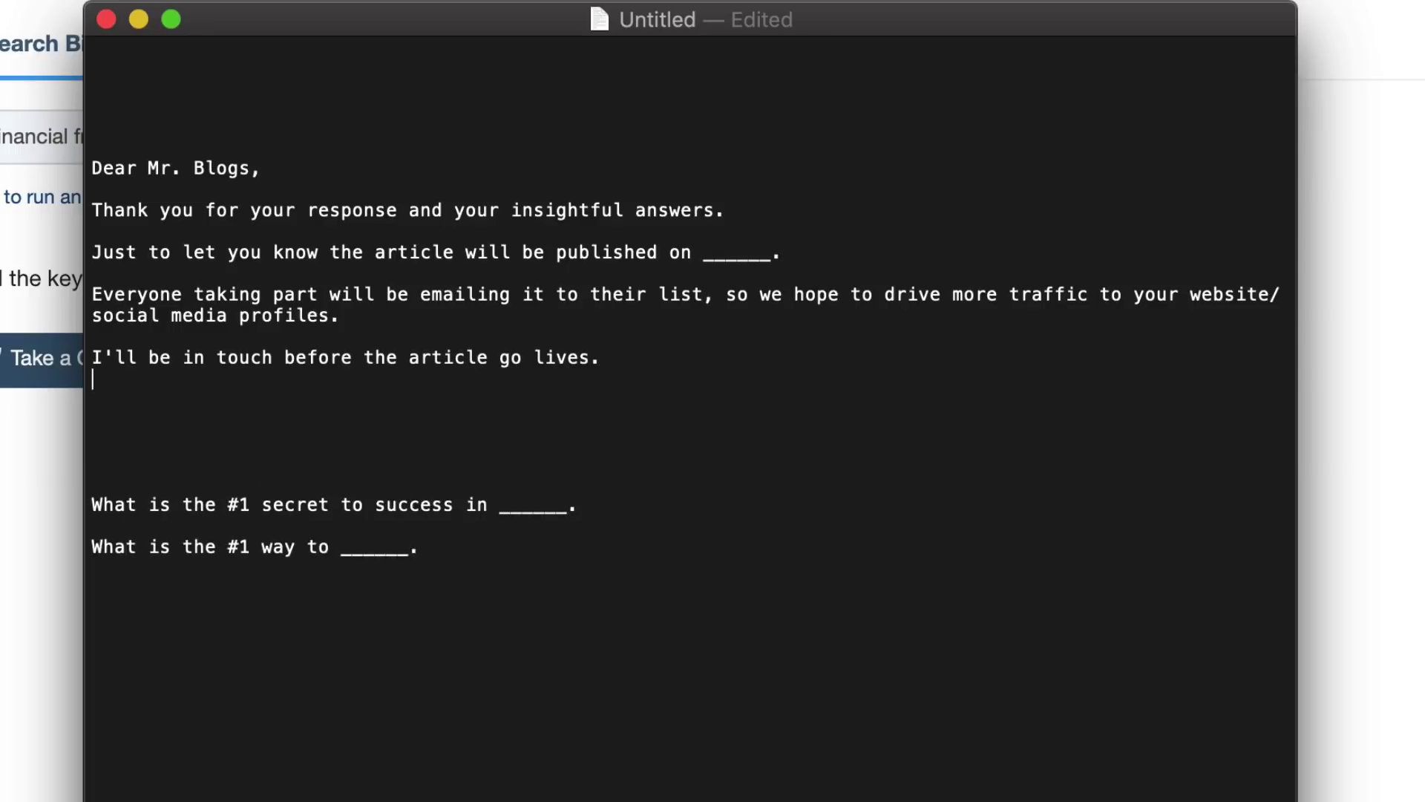
# Correct the ending of the in-touch sentence to "go live." and leave a blank line below it.
pyautogui.press('BackSpace')
pyautogui.press('BackSpace')
pyautogui.press('BackSpace')
pyautogui.write('.')
pyautogui.press('Return')
pyautogui.press('Return')
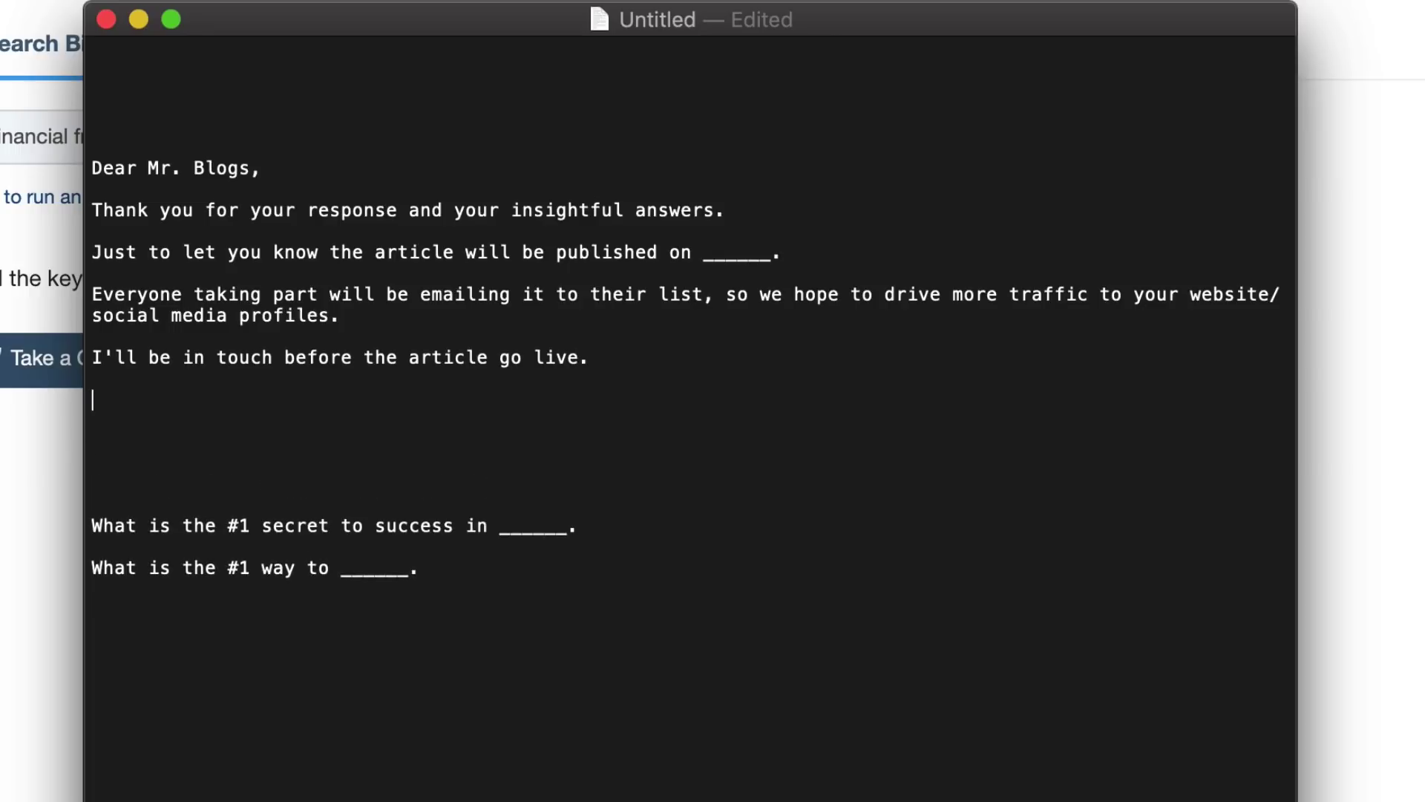
# Close the message with "Best regards," and the sender's full name on the line below.
pyautogui.write('Best regards,')
pyautogui.press('Return')
pyautogui.write('Mick M')
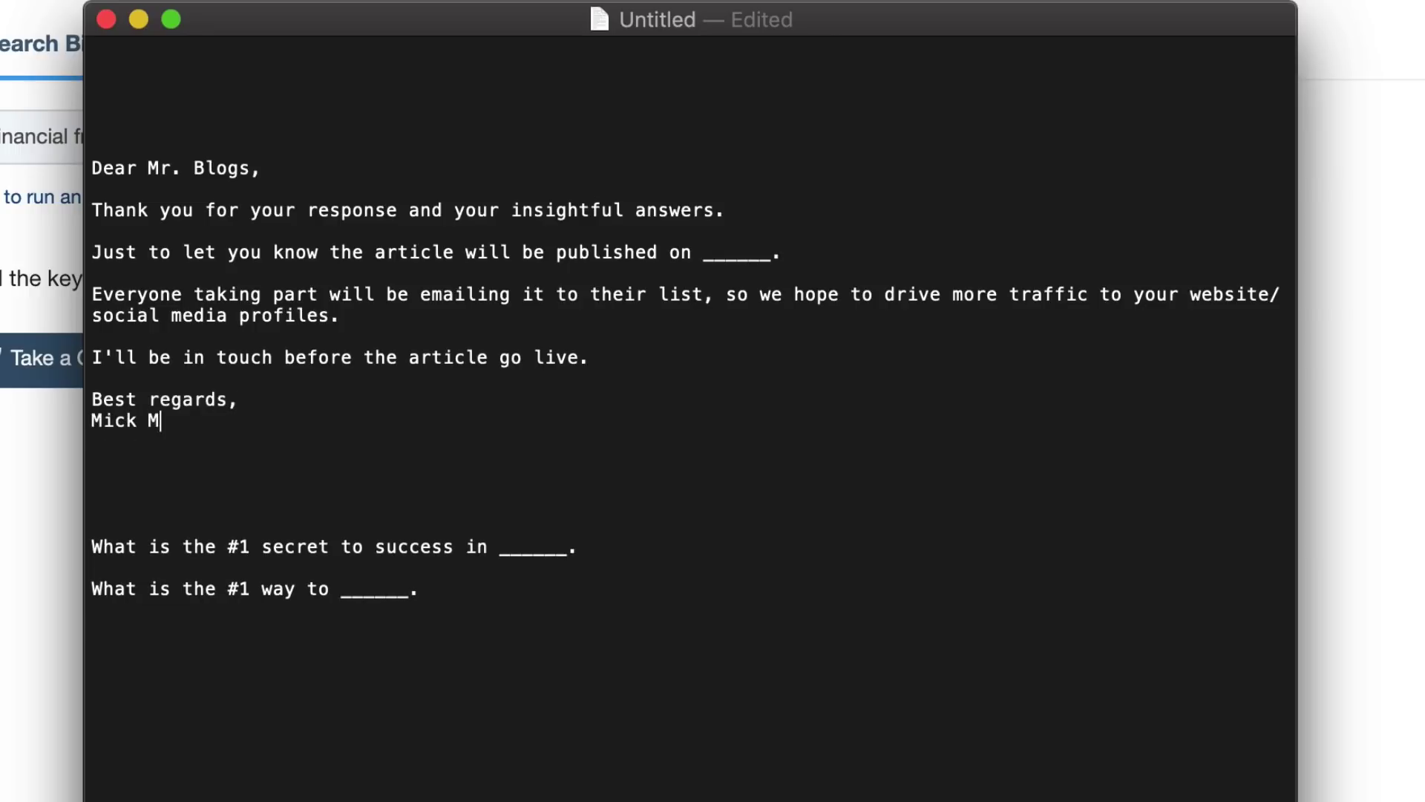
pyautogui.write('eaney')
# Insert the line "Thanks again for taking part." above the sign-off, separated from it by a blank line.
pyautogui.press('Up')
pyautogui.press('Up')
pyautogui.press('Return')
pyautogui.press('Return')
pyautogui.press('Up')
pyautogui.write('Thanks ')
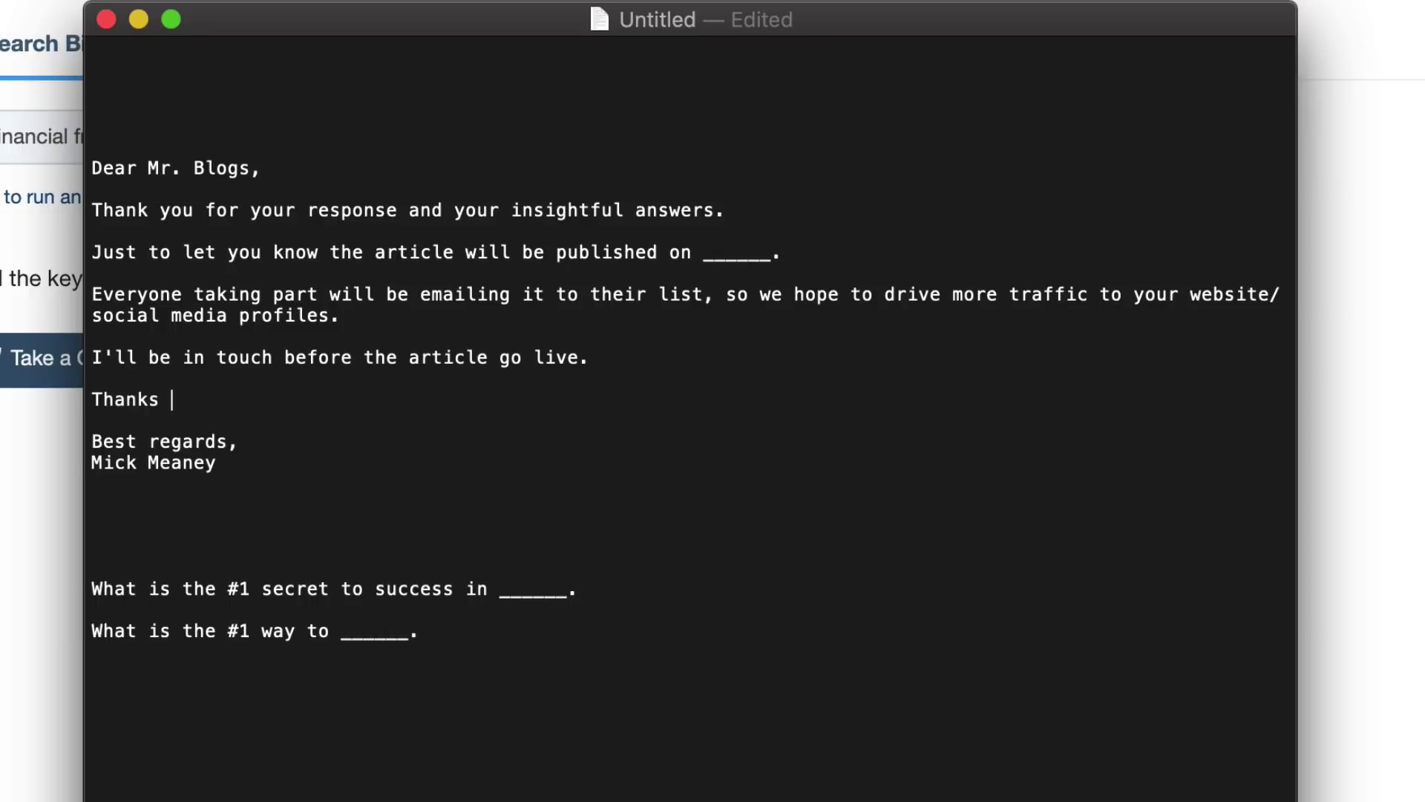
pyautogui.write('again for y')
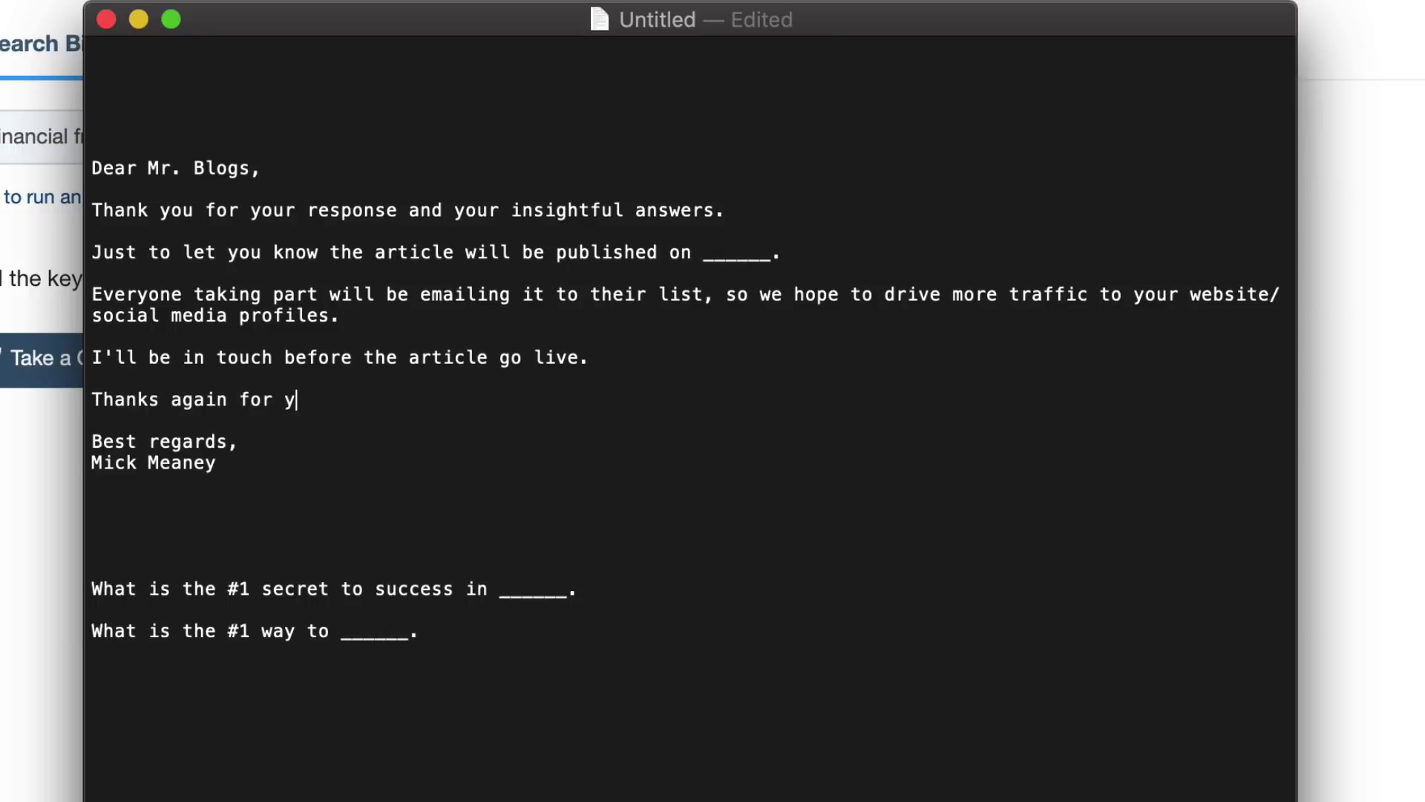
pyautogui.press('BackSpace')
pyautogui.press('BackSpace')
pyautogui.write('taking part.')
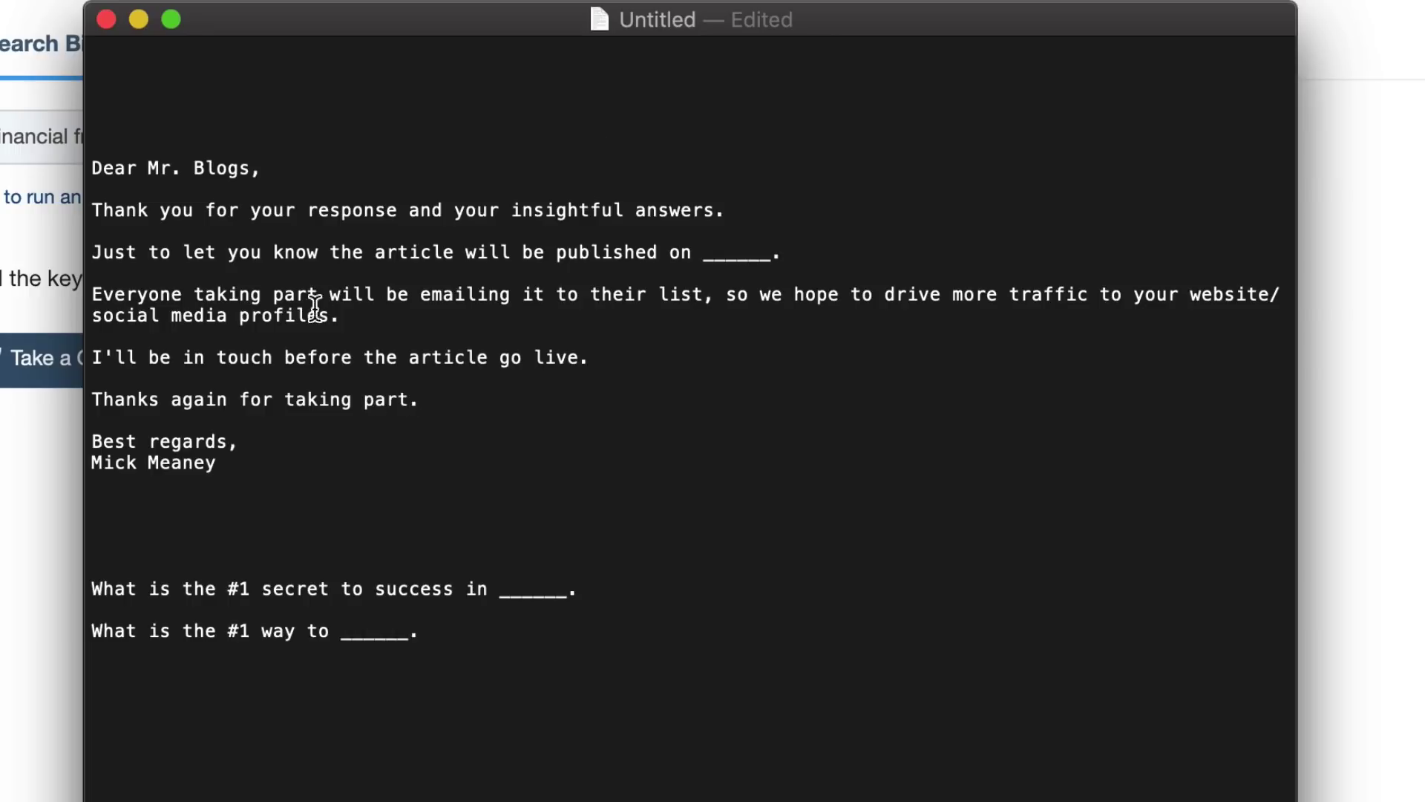
# Review the follow-up message's email-list, in-touch and thank-you lines and its sign-off.
pyautogui.doubleClick(201, 294)
pyautogui.moveTo(200, 294); pyautogui.dragTo(716, 291)
pyautogui.click(770, 294)
pyautogui.moveTo(93, 357); pyautogui.dragTo(605, 358)
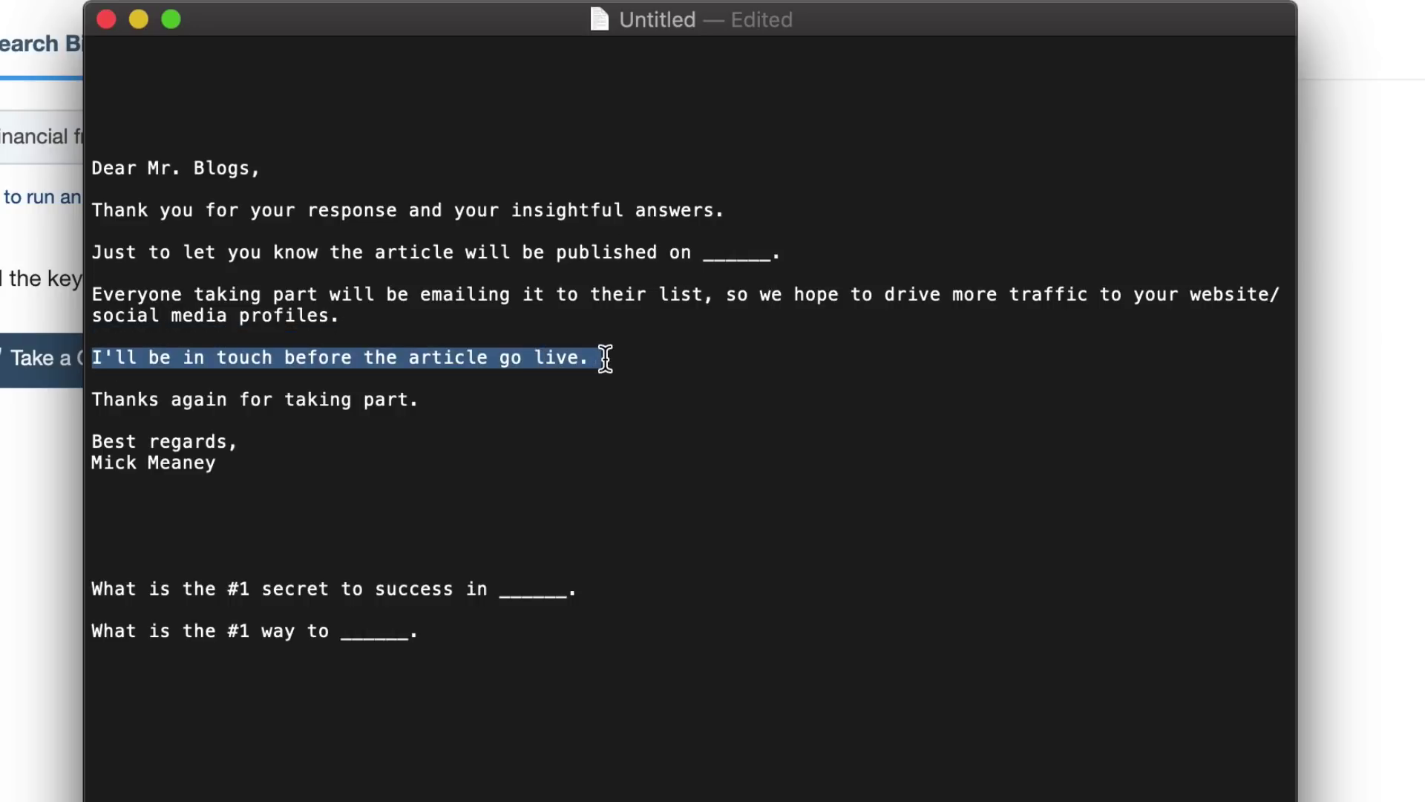
pyautogui.click(430, 403)
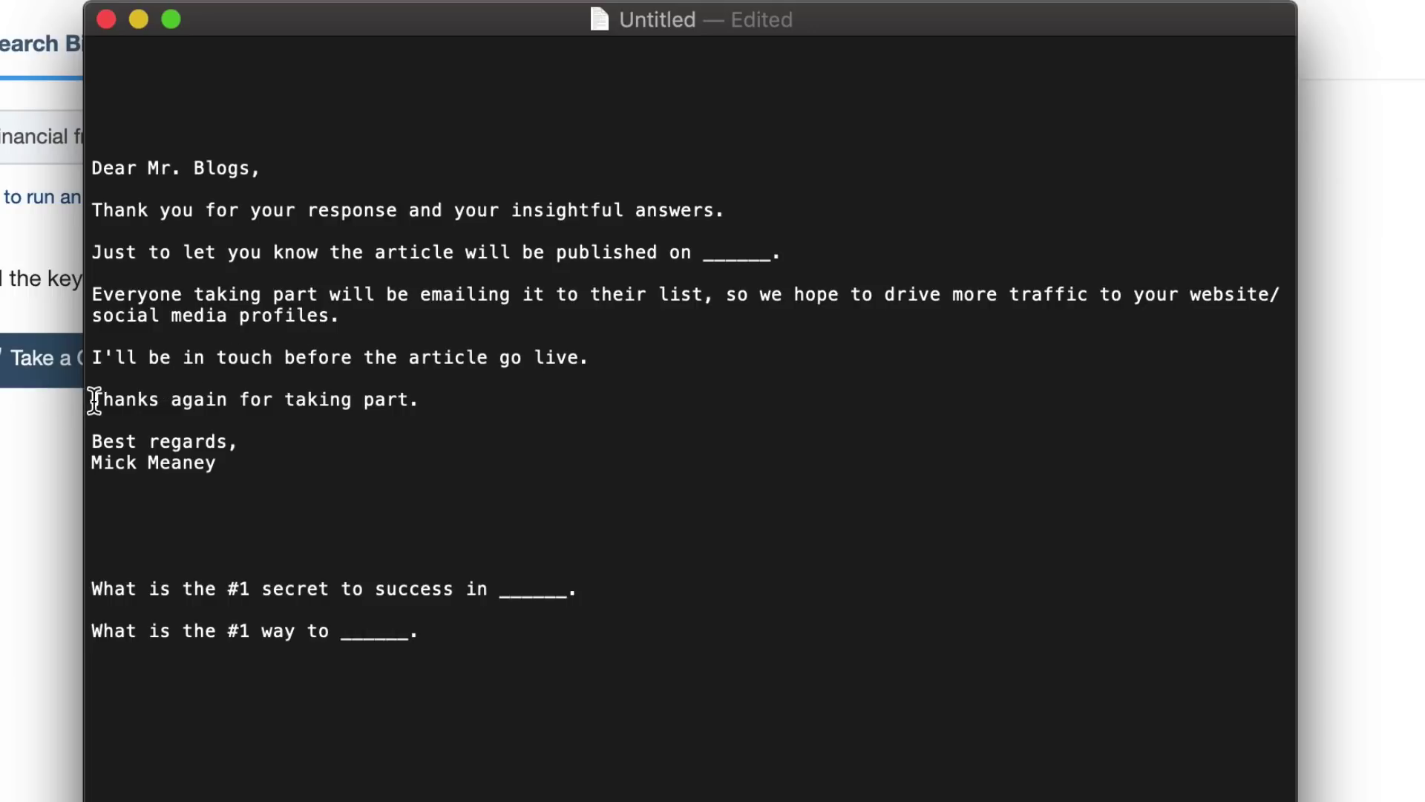
pyautogui.moveTo(89, 399); pyautogui.dragTo(436, 395)
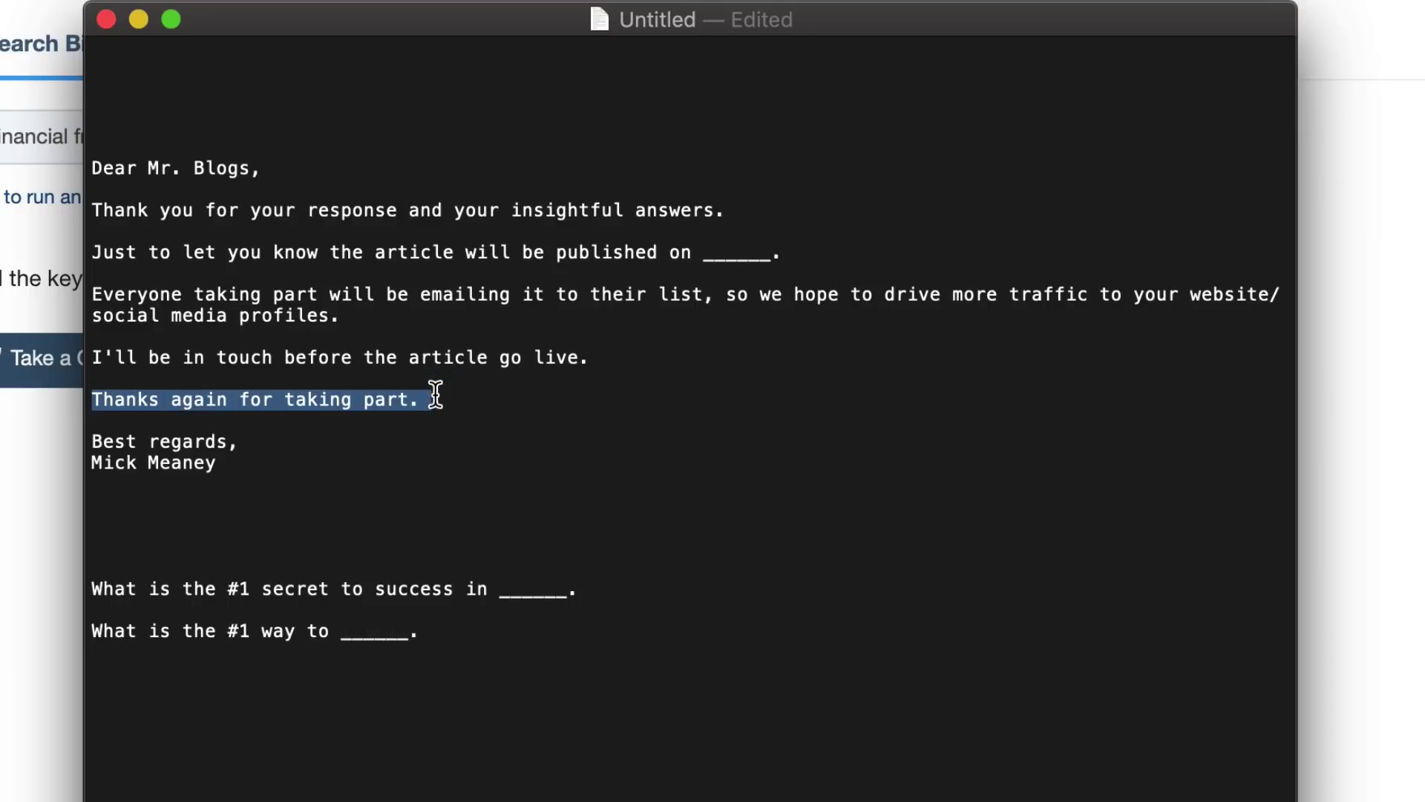
pyautogui.click(289, 443)
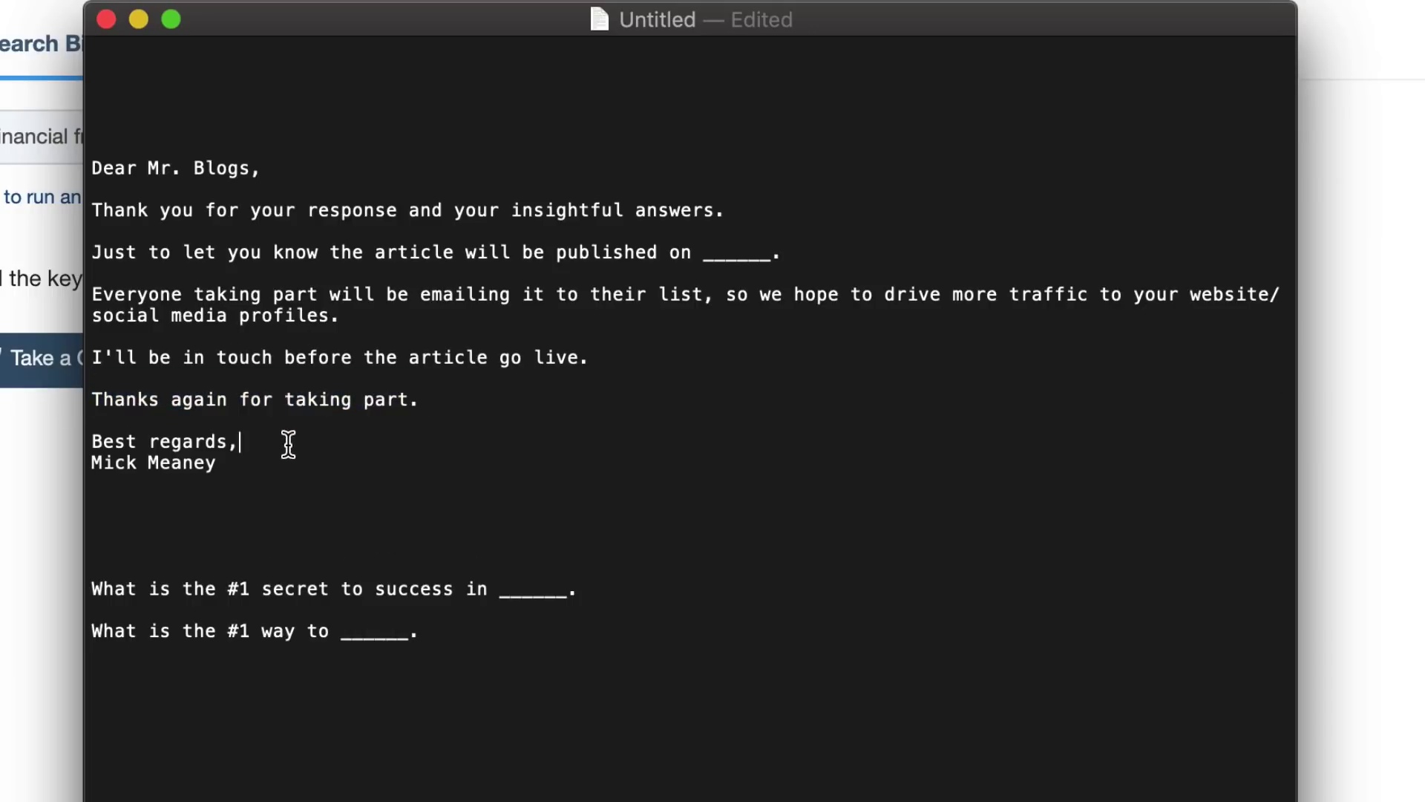
pyautogui.click(435, 392)
# Add blank lines above the follow-up message and start a new message there with a "Dear Mr." greeting and the recipient's surname.
pyautogui.click(306, 101)
pyautogui.press('Return')
pyautogui.press('Return')
pyautogui.press('Return')
pyautogui.press('Return')
pyautogui.press('Return')
pyautogui.press('Return')
pyautogui.press('Return')
pyautogui.press('Return')
pyautogui.press('Return')
pyautogui.press('Return')
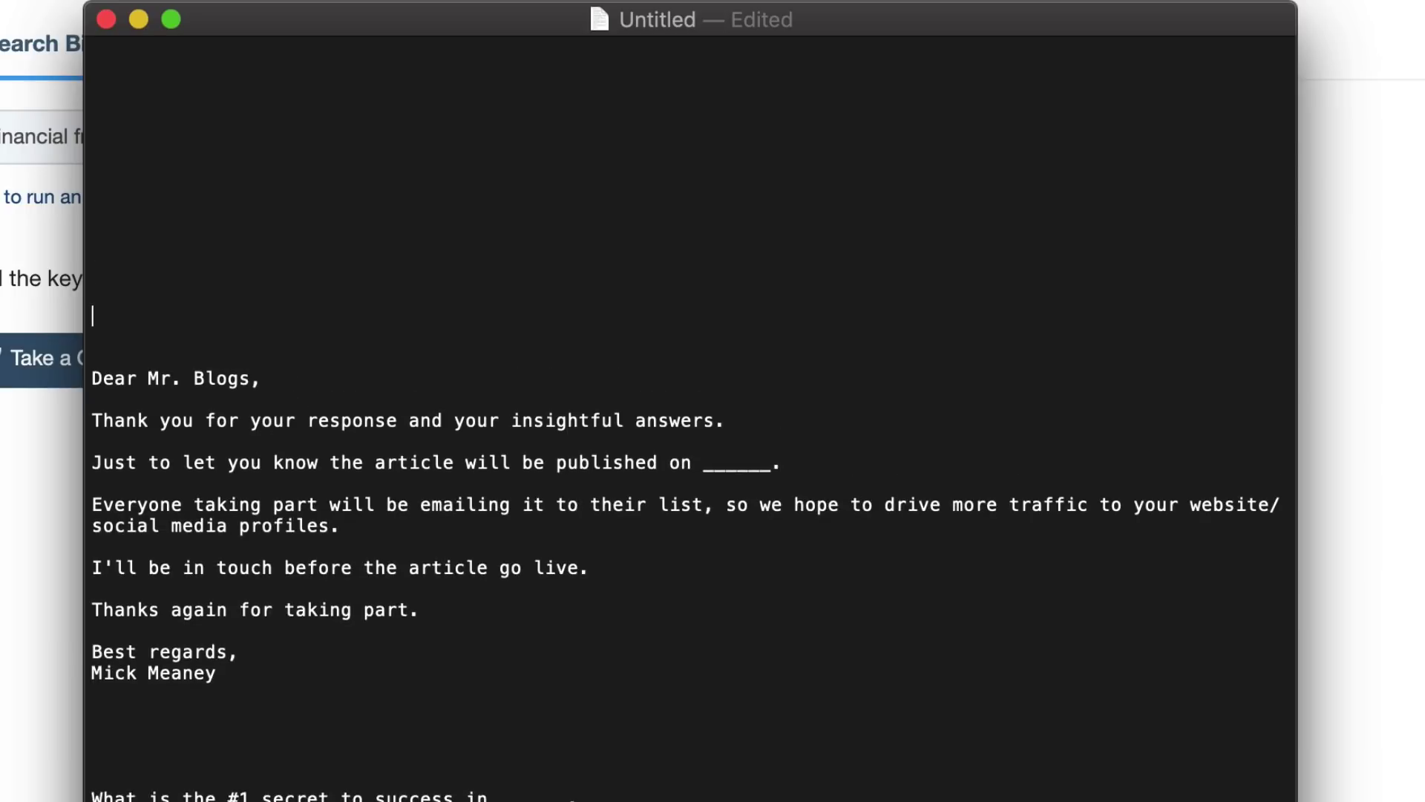
pyautogui.press('Up')
pyautogui.press('Up')
pyautogui.press('Up')
pyautogui.press('Up')
pyautogui.press('Up')
pyautogui.write('Dear Mr. Blogs,')
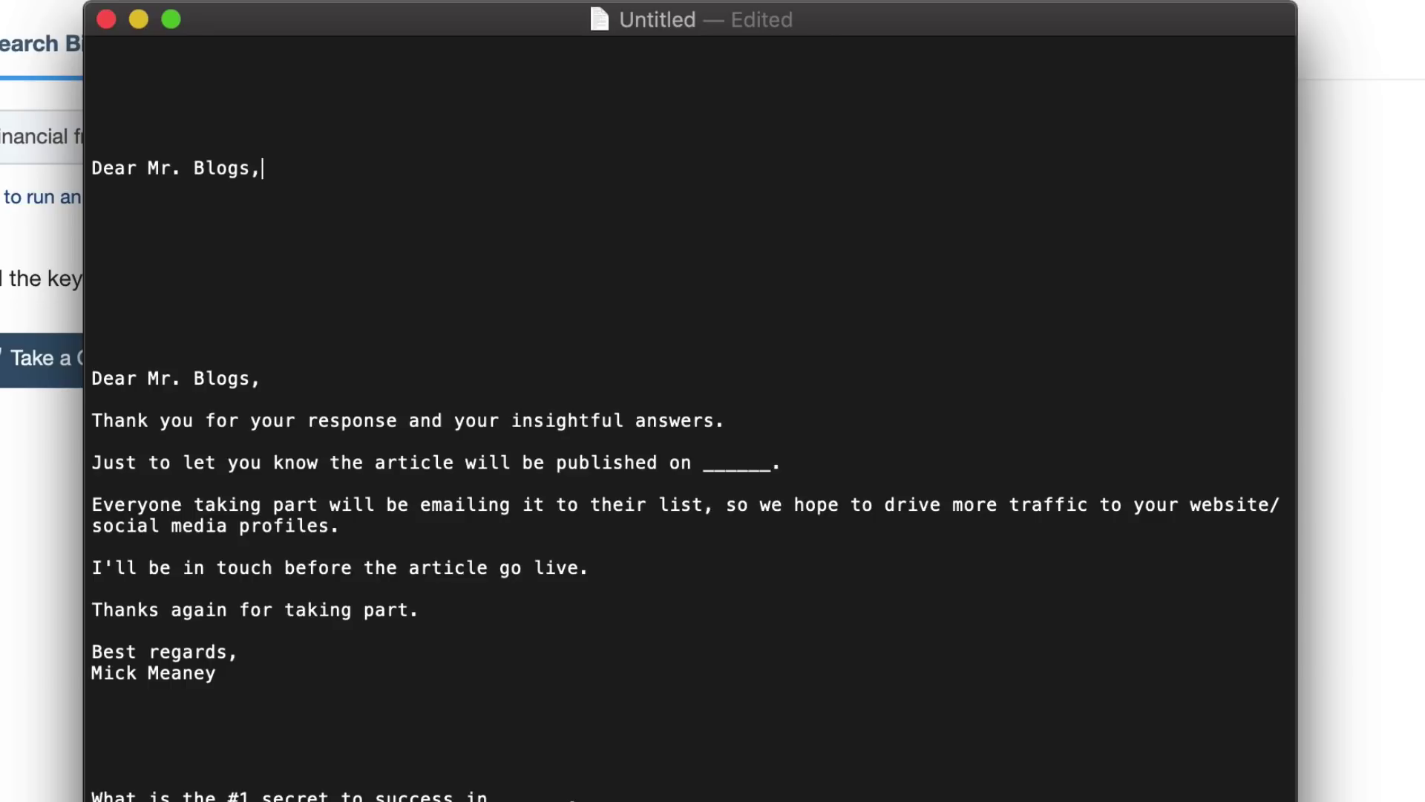
# Below the greeting, write "Just a quick note to let you know that the article "The 10 greatest minds in _____", will be published tomorrow.".
pyautogui.press('Return')
pyautogui.press('Return')
pyautogui.write('Just a')
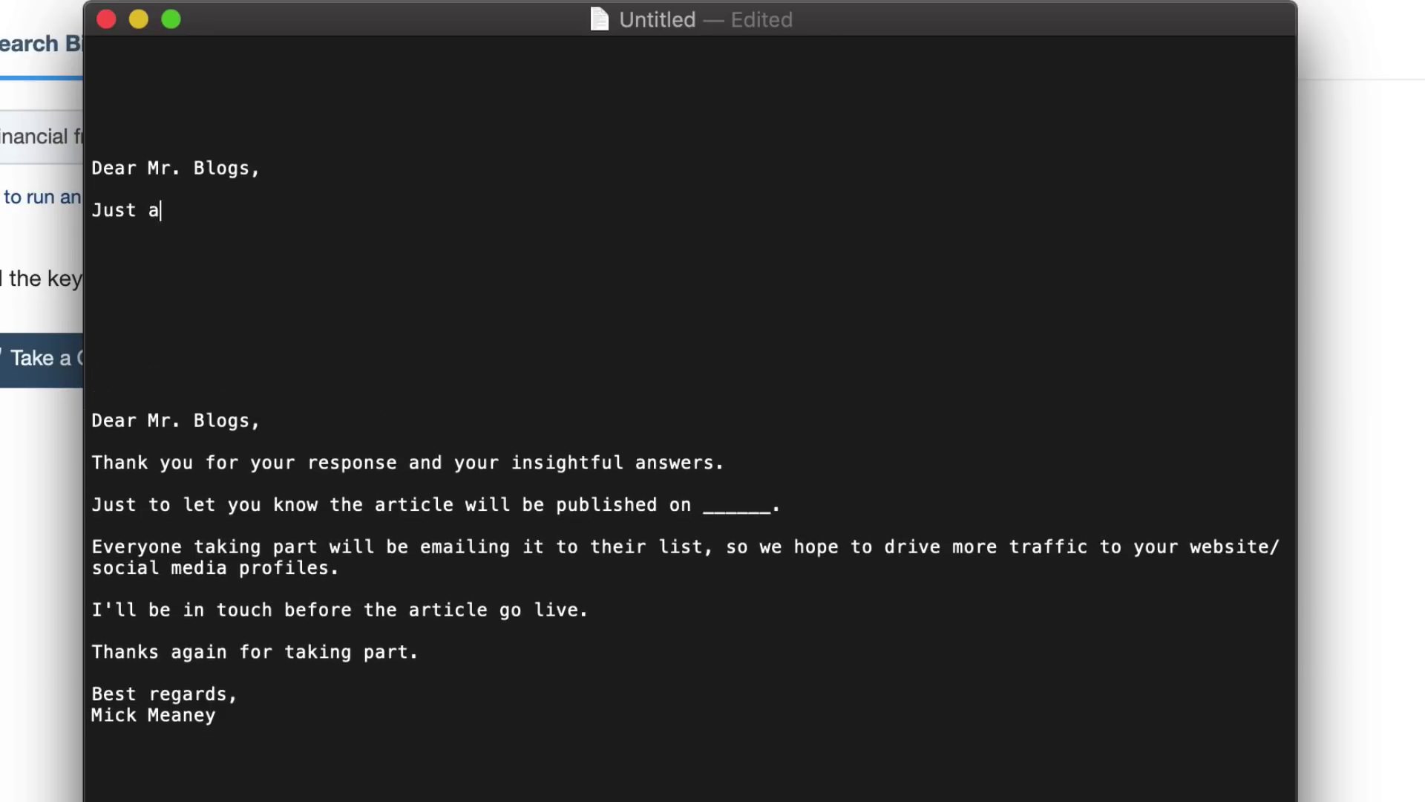
pyautogui.write(' quick note ')
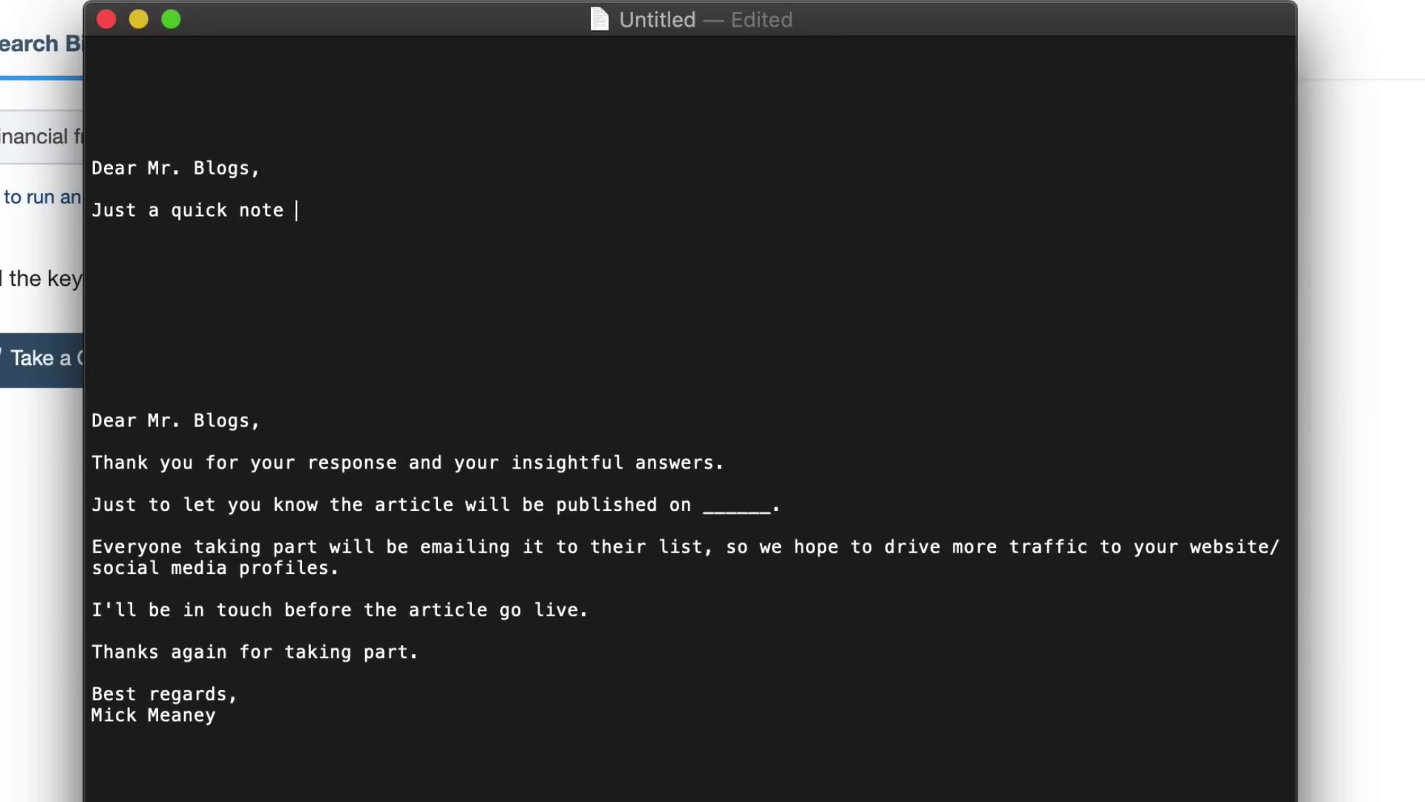
pyautogui.write('to let you kn')
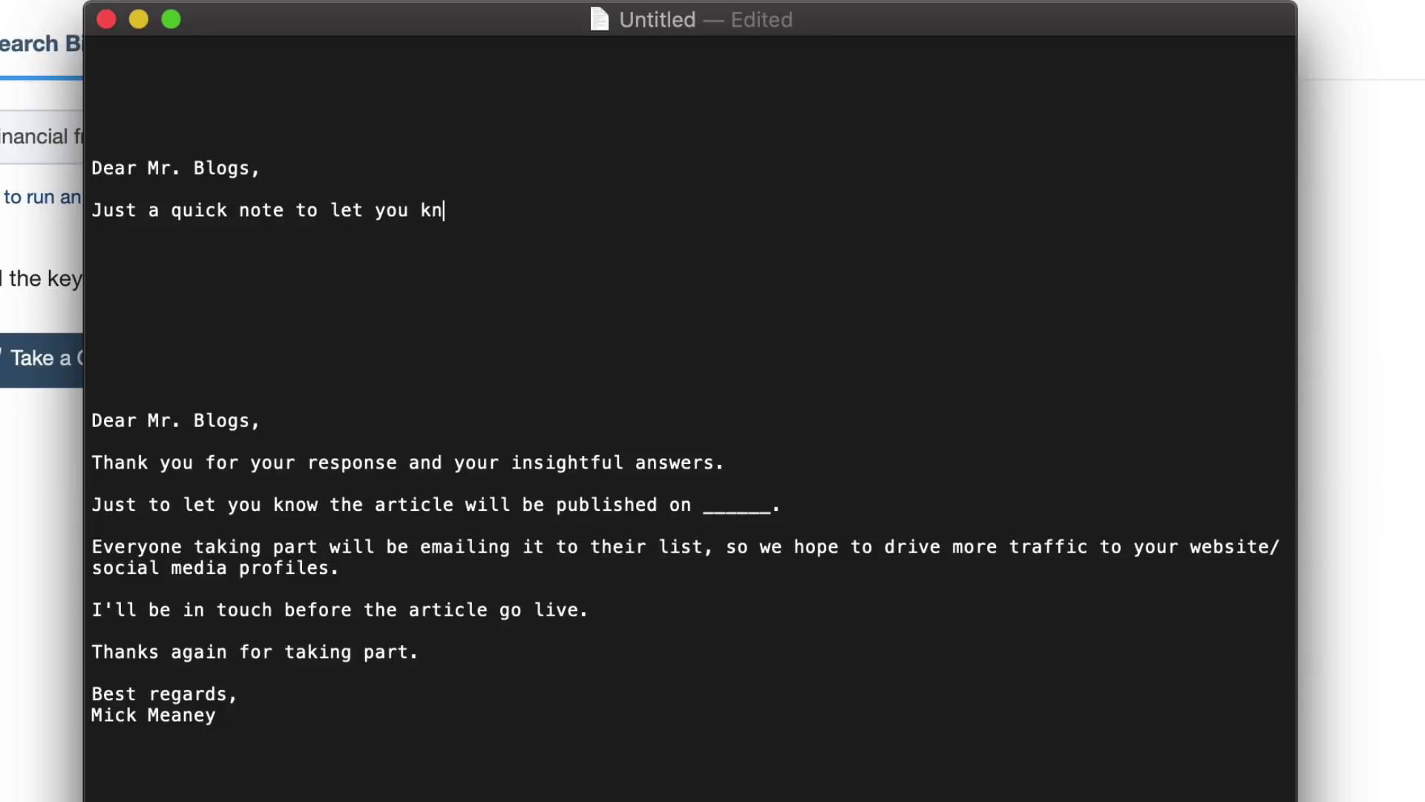
pyautogui.write('ow that the a')
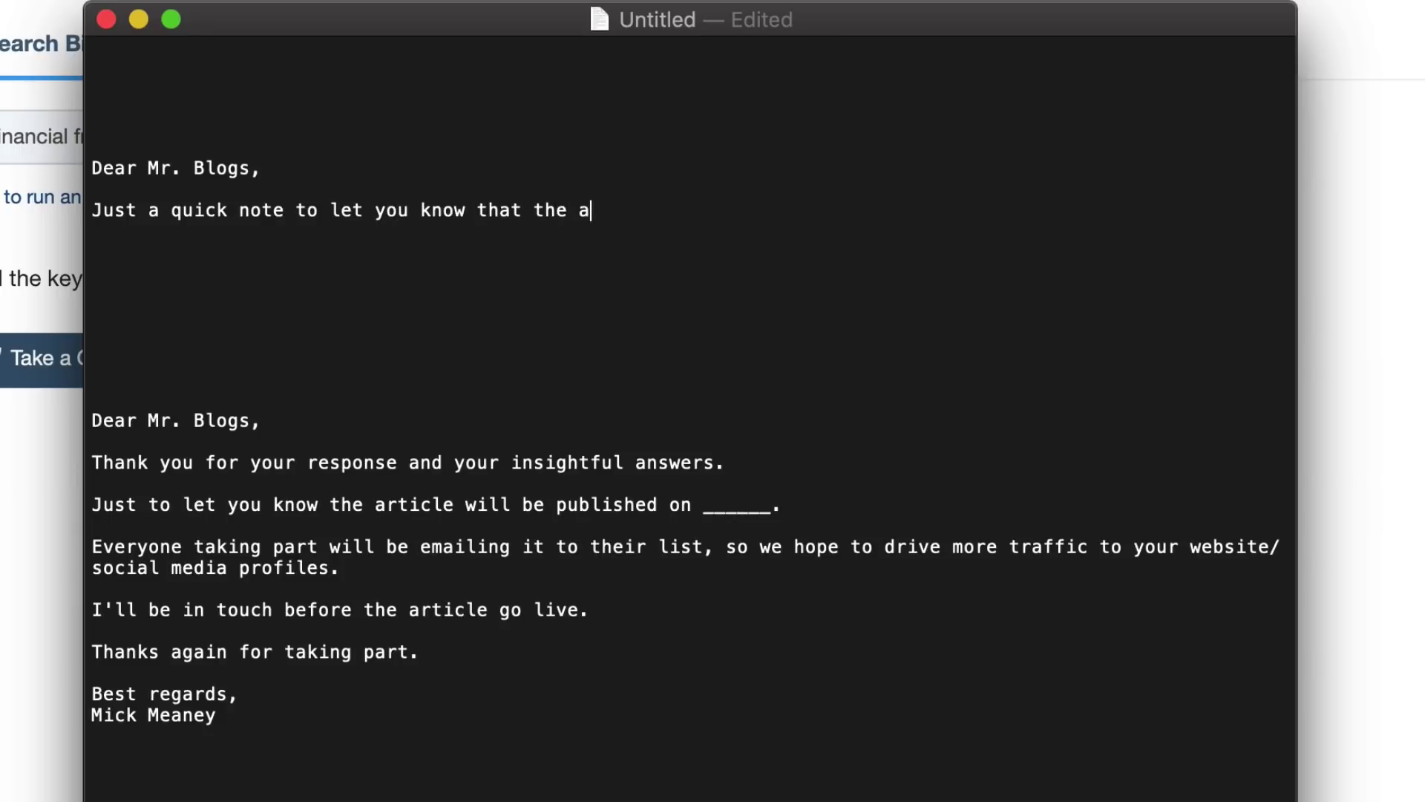
pyautogui.write('rticle "the')
pyautogui.press('BackSpace')
pyautogui.press('BackSpace')
pyautogui.press('BackSpace')
pyautogui.write('The 10 ')
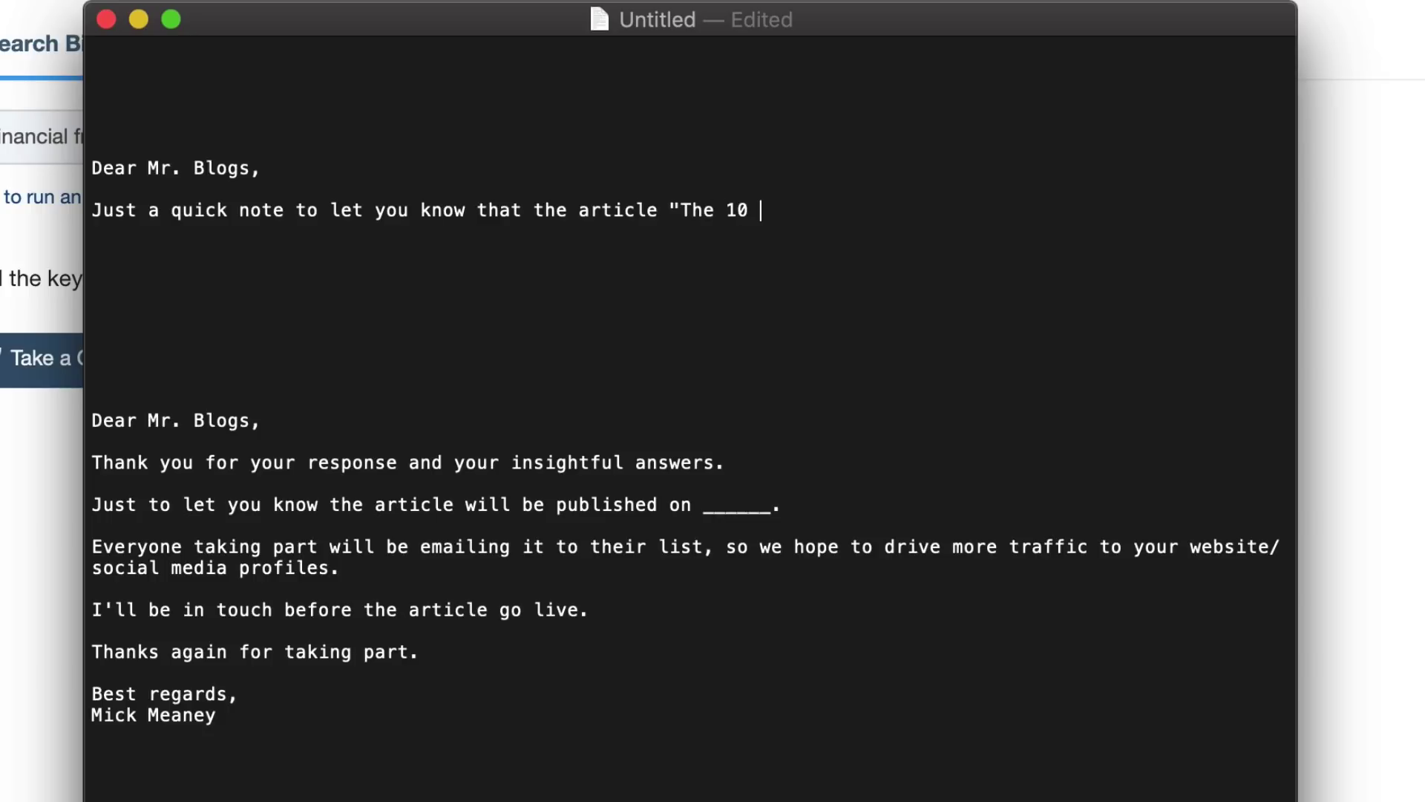
pyautogui.write('greatest minds in')
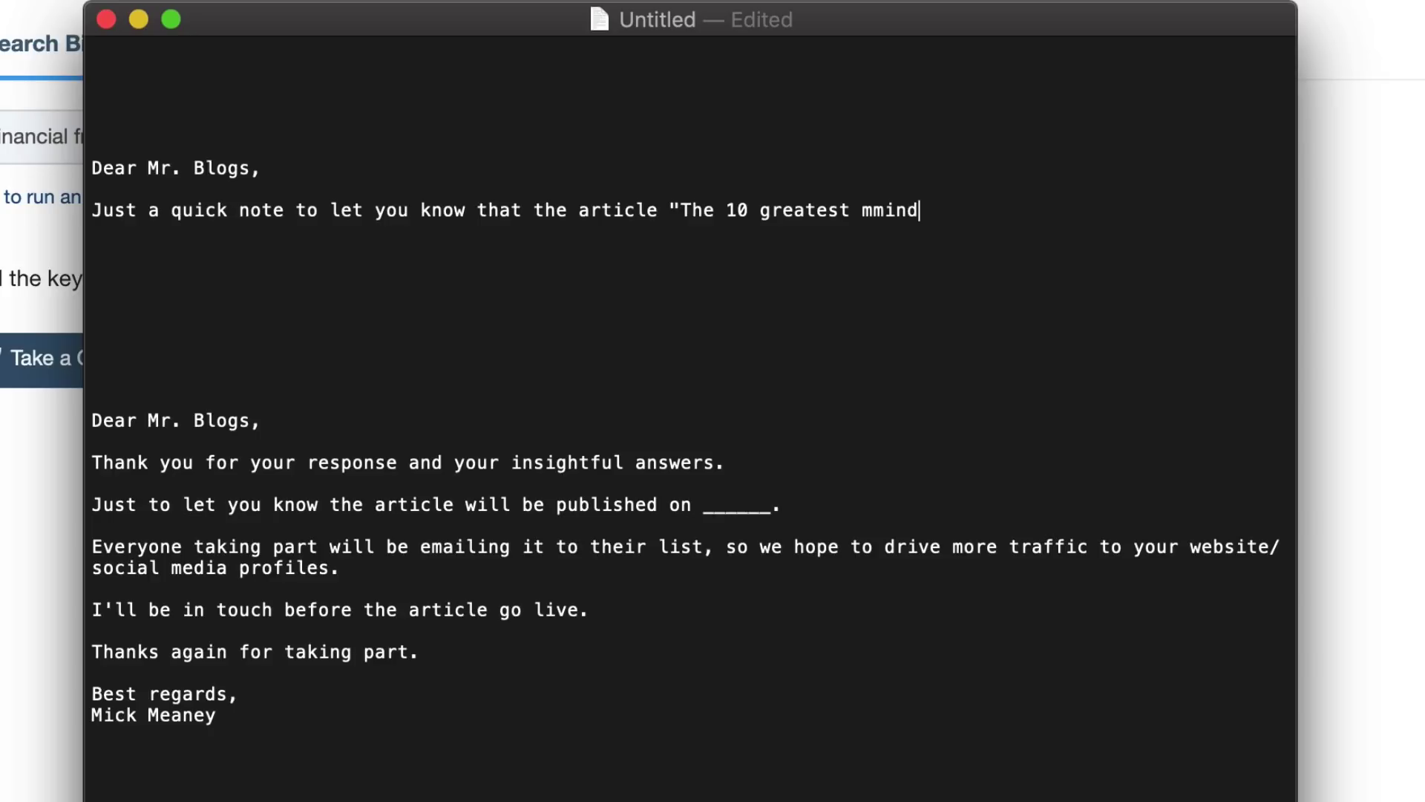
pyautogui.write(' ____')
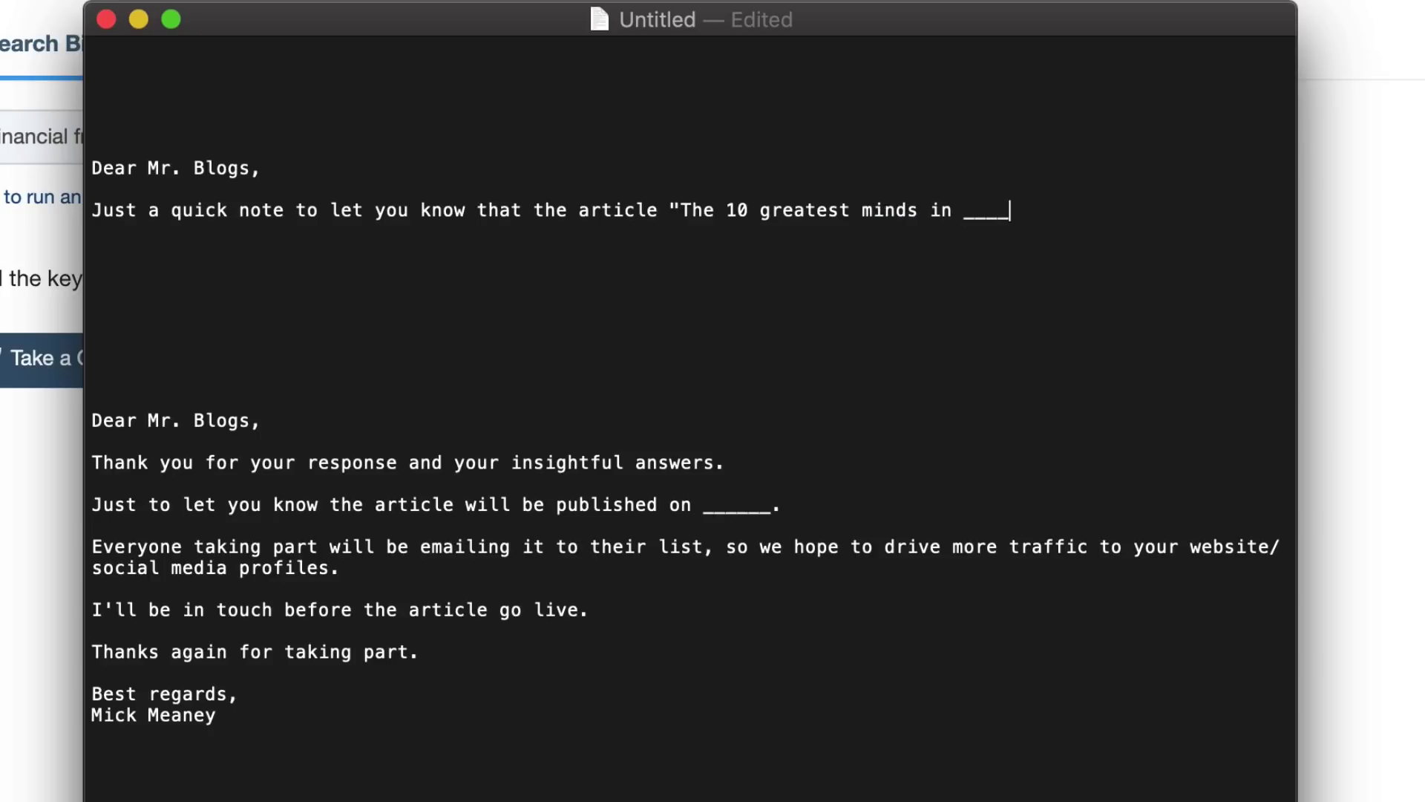
pyautogui.write('_", will be published ')
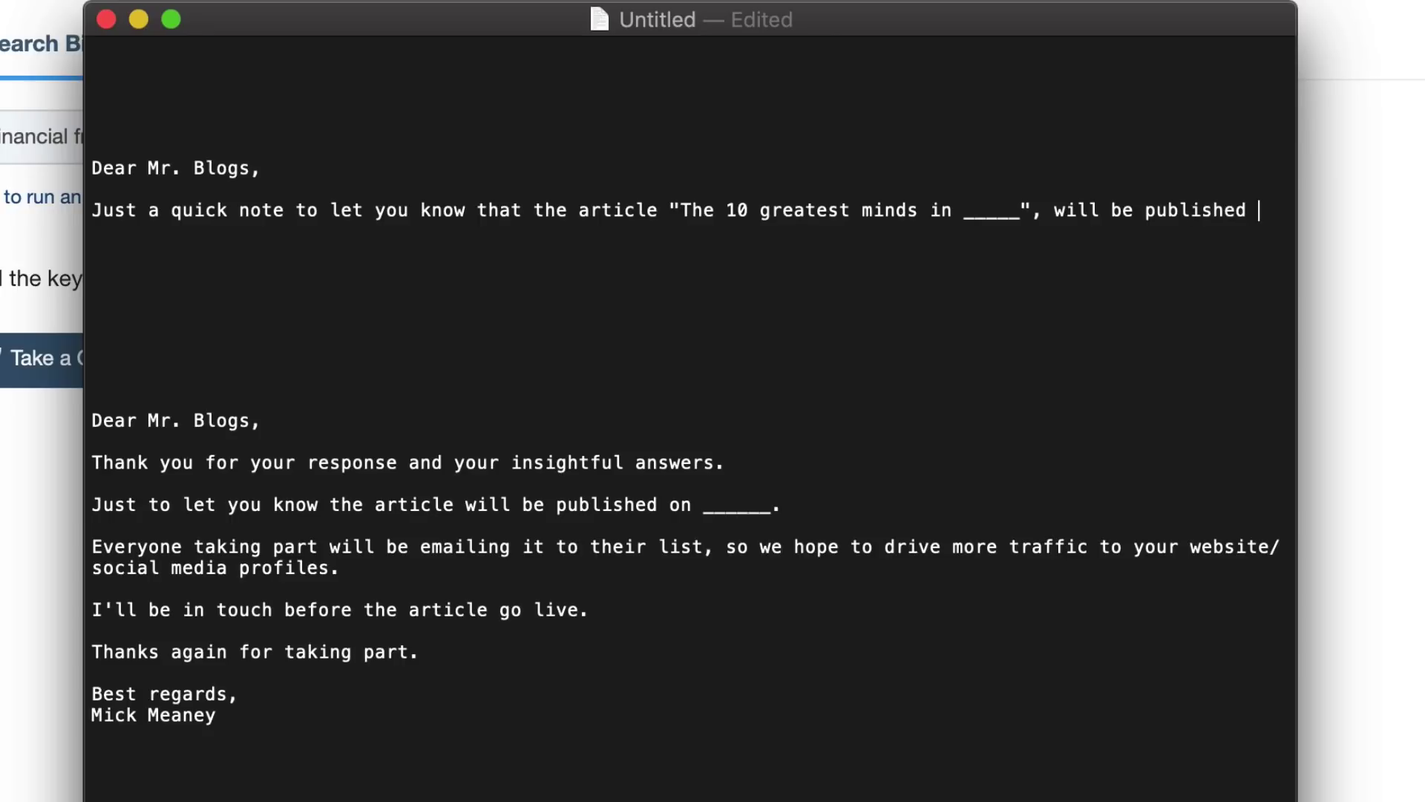
pyautogui.write('tomorrow.')
pyautogui.press('Return')
pyautogui.press('Return')
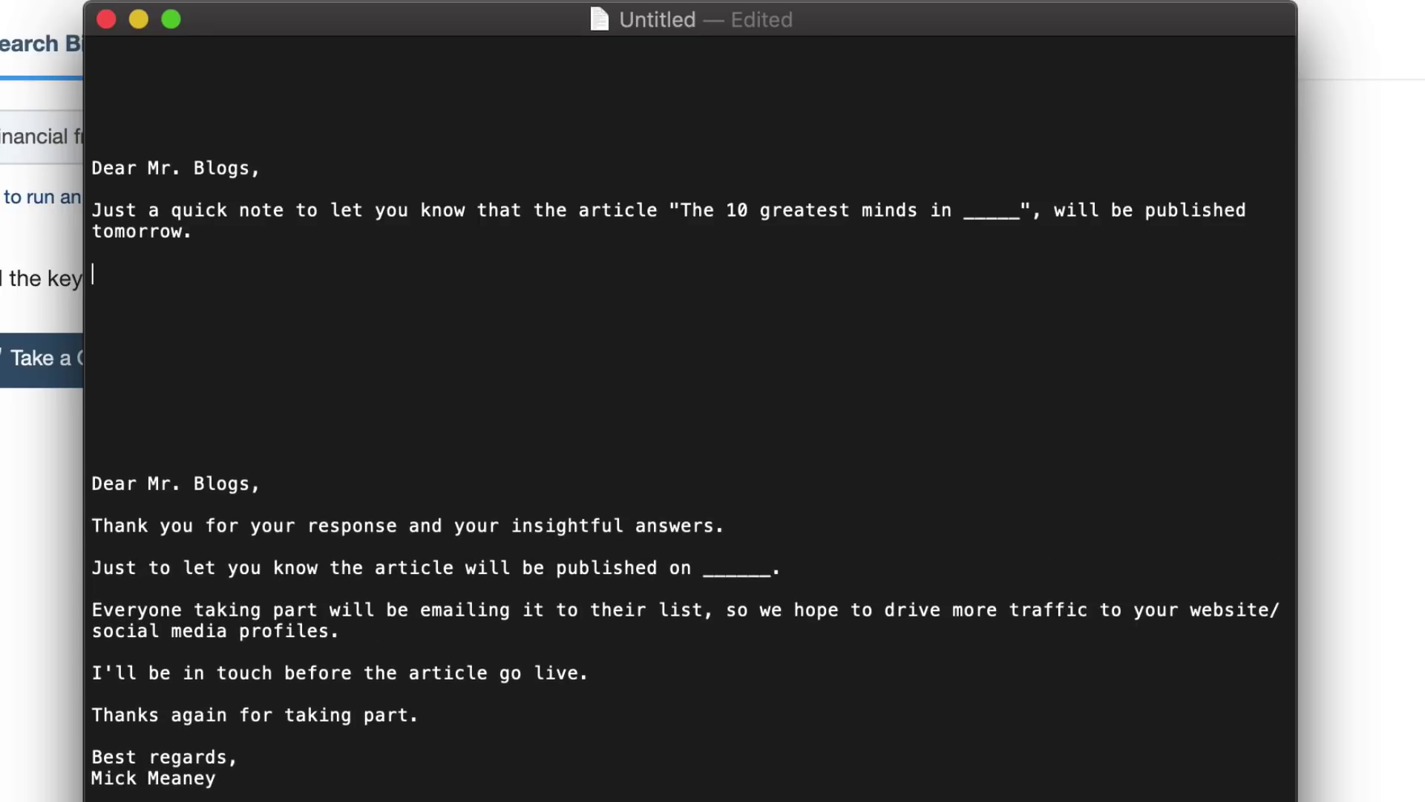
# Write "I'll send you the URL so you can review it" as the paragraph below the publication notice.
pyautogui.write("I'll send you the URL")
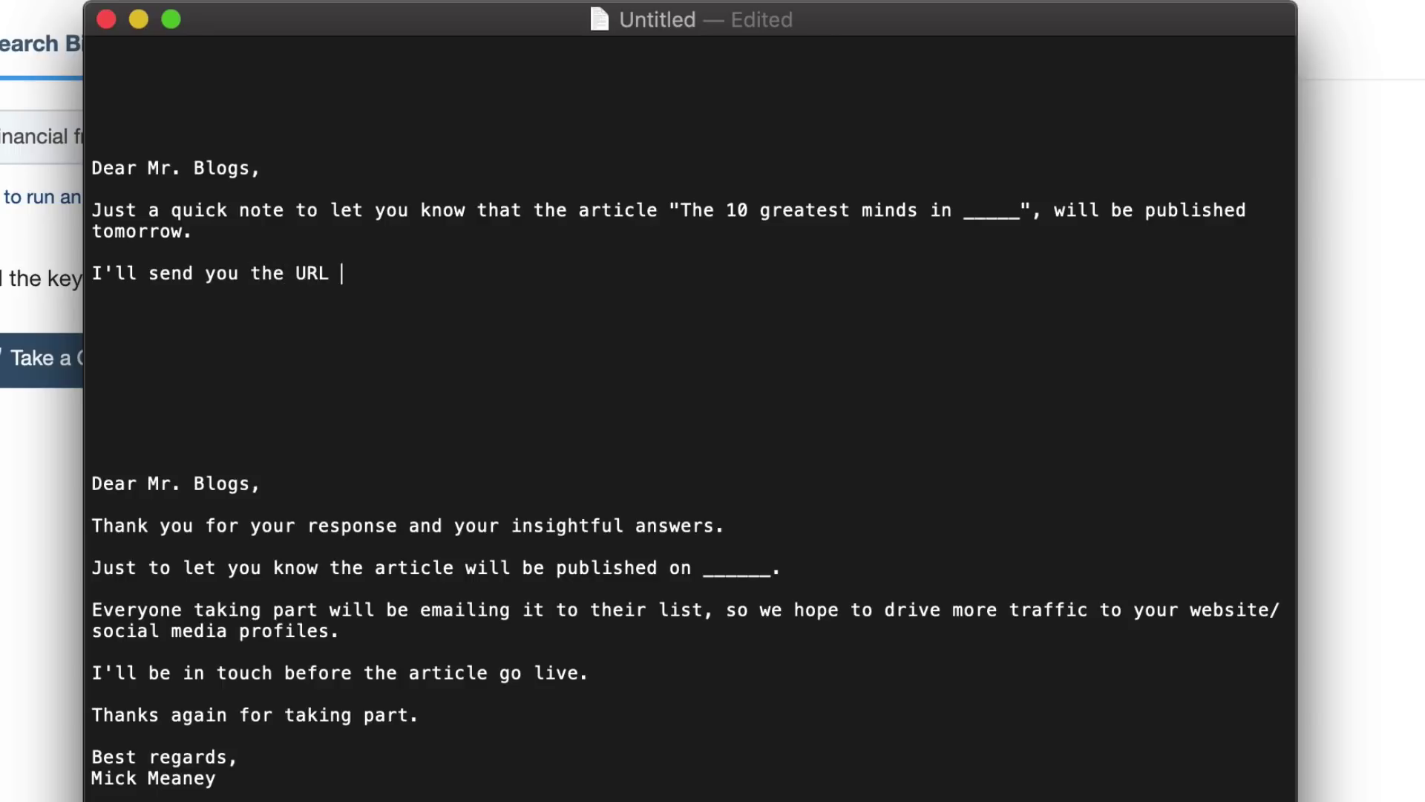
pyautogui.write(' be')
pyautogui.press('BackSpace')
pyautogui.press('BackSpace')
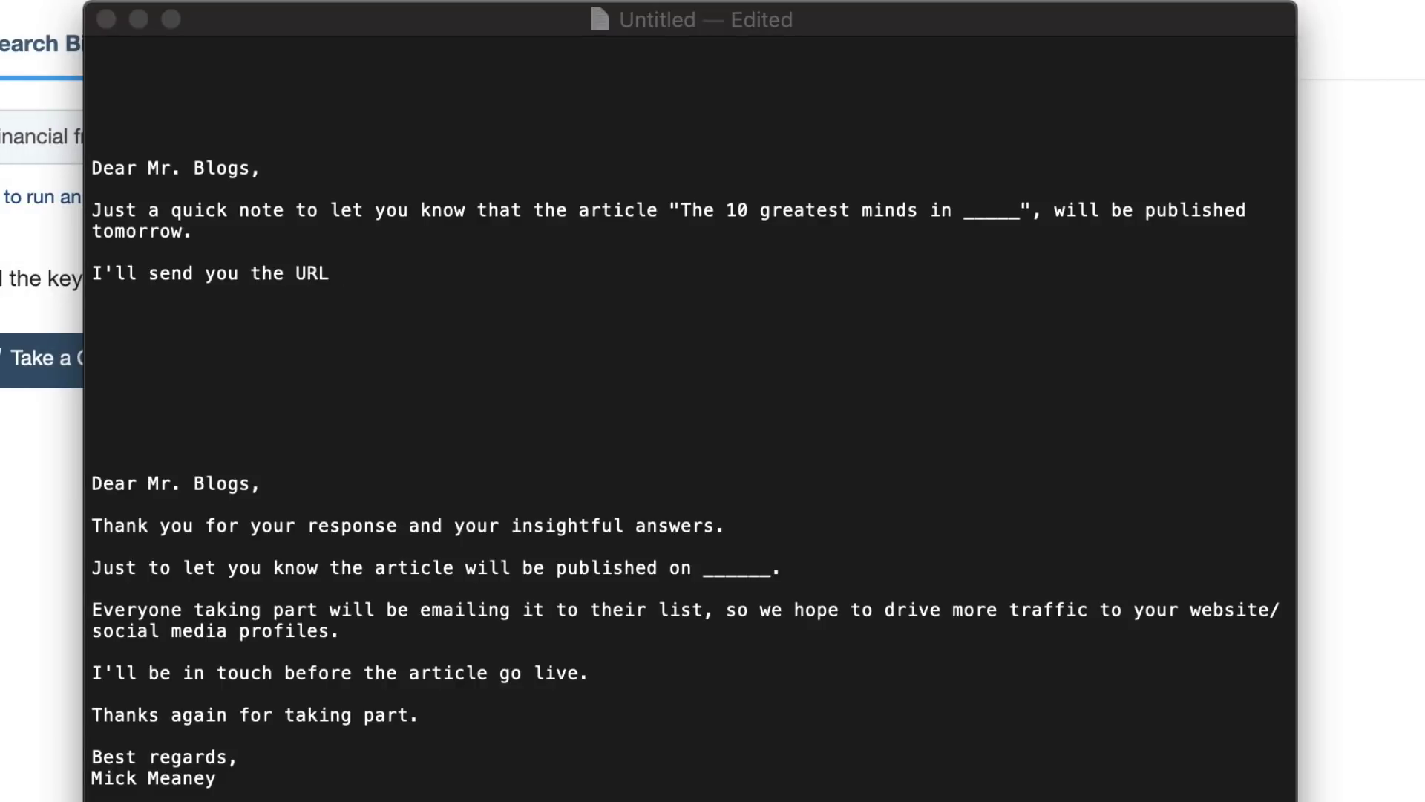
pyautogui.click(349, 269)
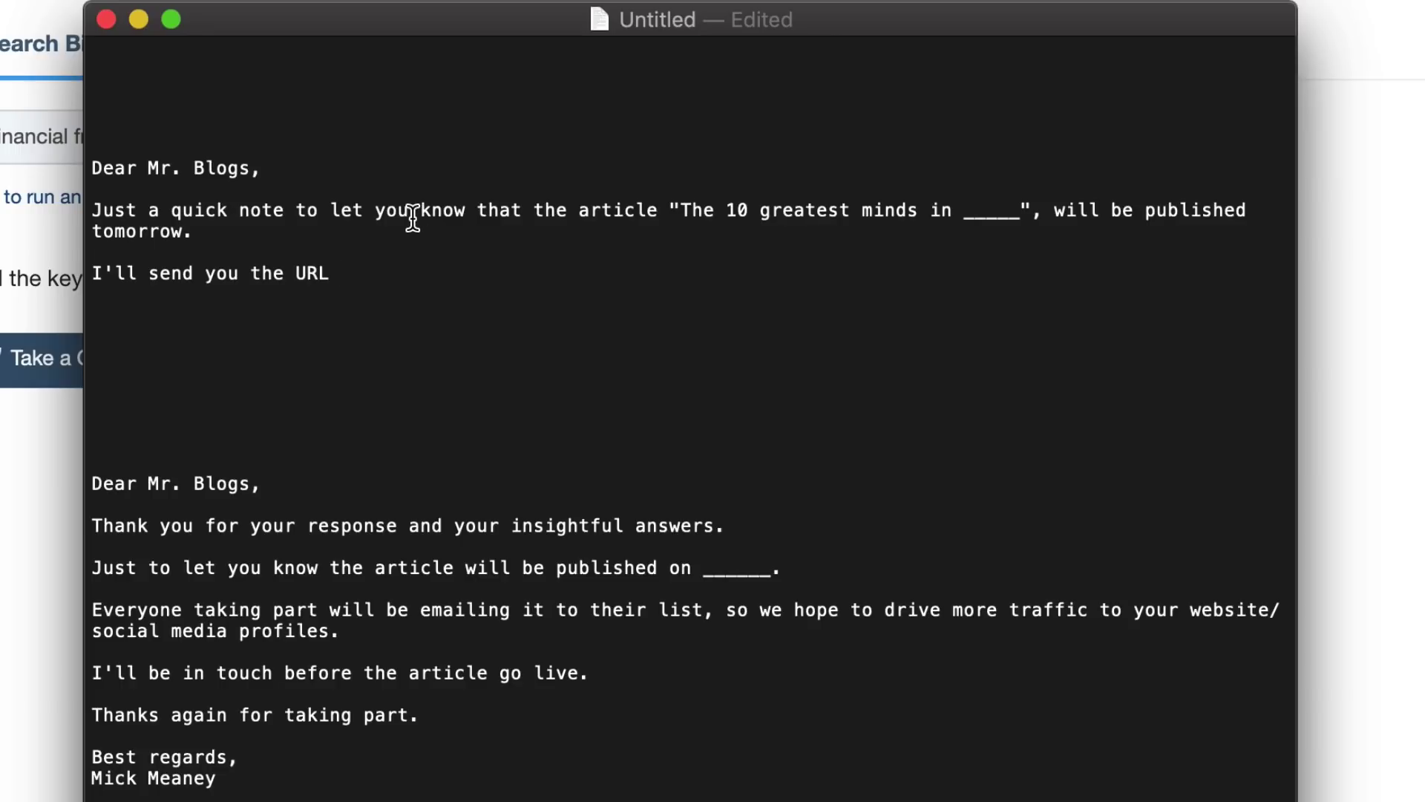
pyautogui.write('so they')
pyautogui.press('BackSpace')
pyautogui.press('BackSpace')
pyautogui.press('BackSpace')
pyautogui.press('BackSpace')
pyautogui.press('BackSpace')
pyautogui.write('you can review it ')
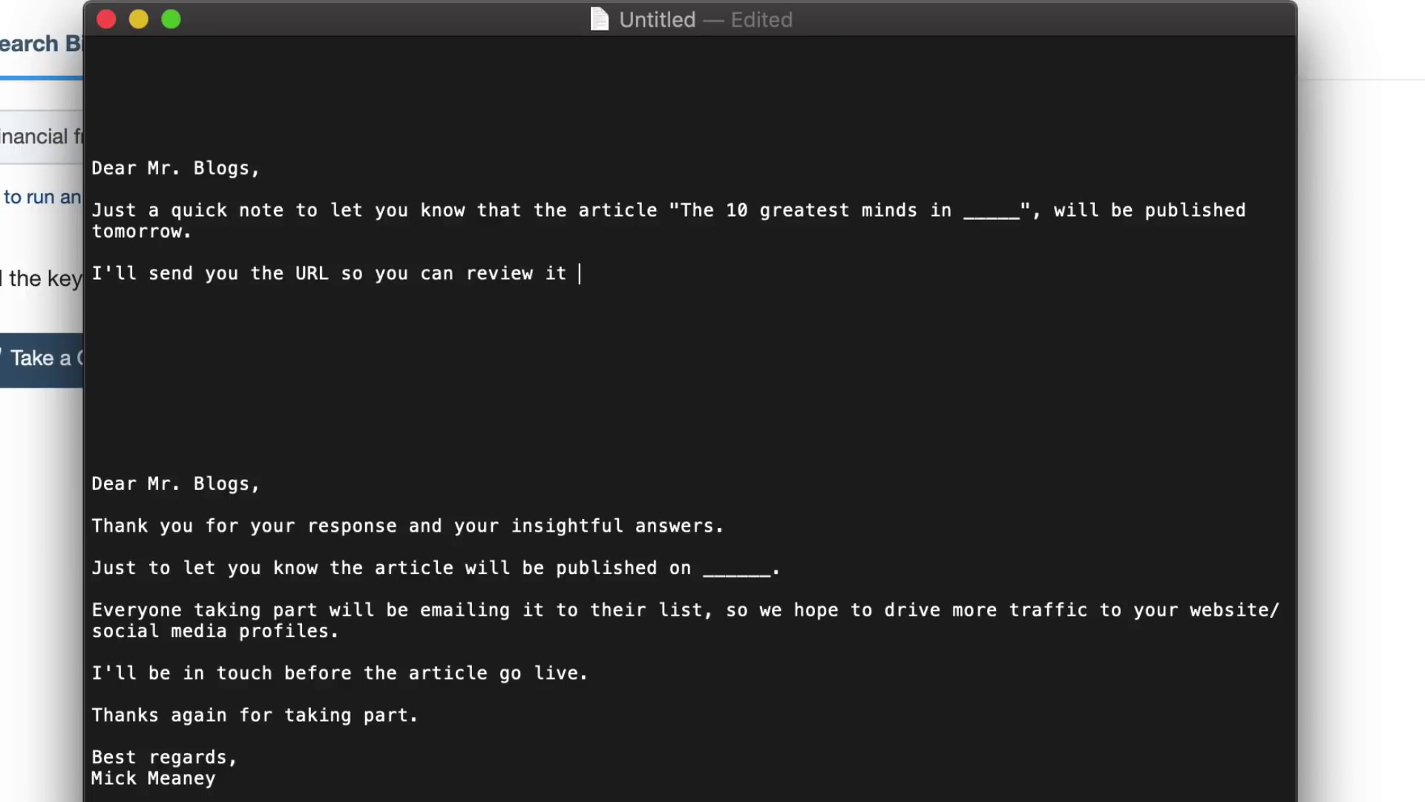
# End the URL sentence with a full stop directly after "it" and leave a blank line below it.
pyautogui.write('for')
pyautogui.press('BackSpace')
pyautogui.press('BackSpace')
pyautogui.press('BackSpace')
pyautogui.press('BackSpace')
pyautogui.press('BackSpace')
pyautogui.write('.')
pyautogui.press('Return')
pyautogui.press('Return')
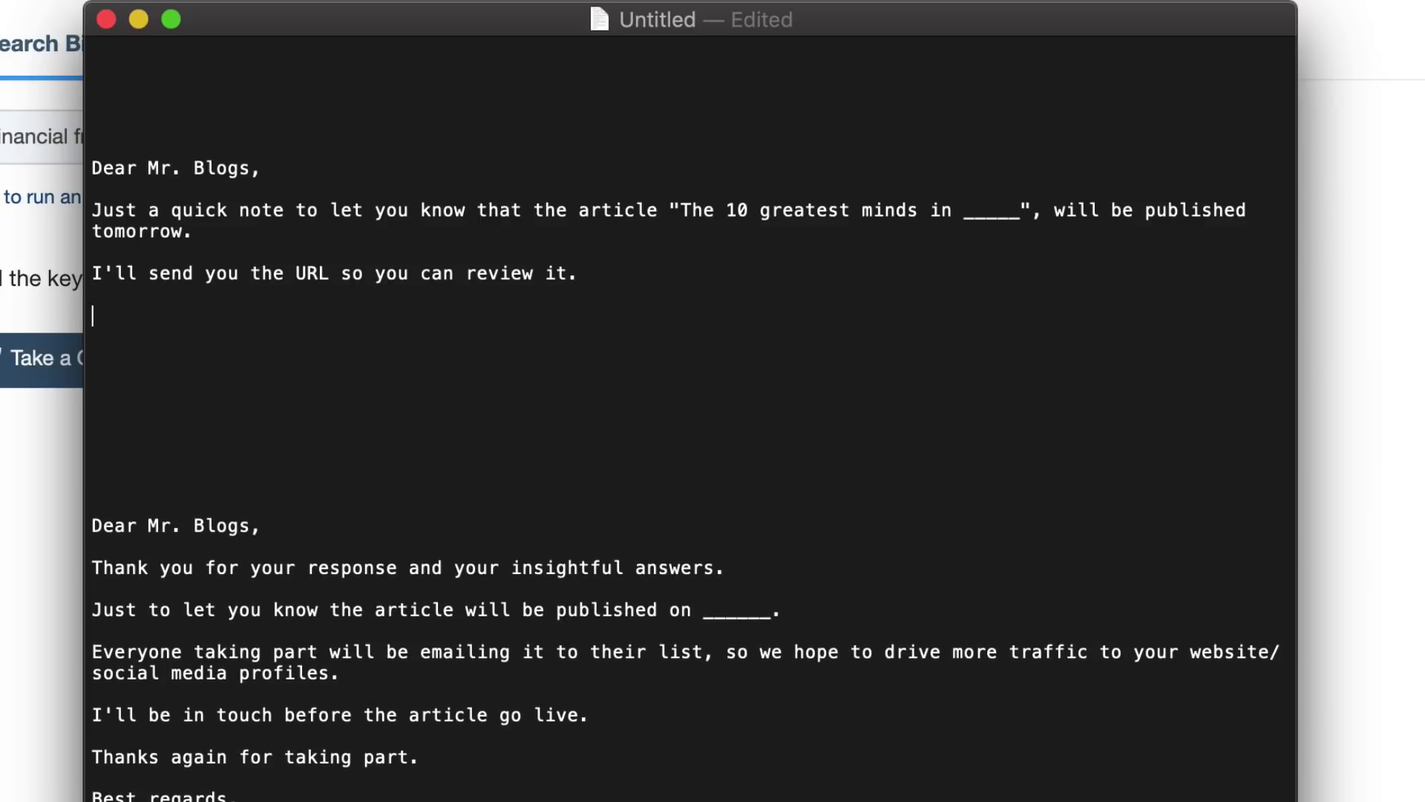
# Write "Many thanks for your participation." below the URL sentence and leave a blank line after it.
pyautogui.write('Many thanks for ')
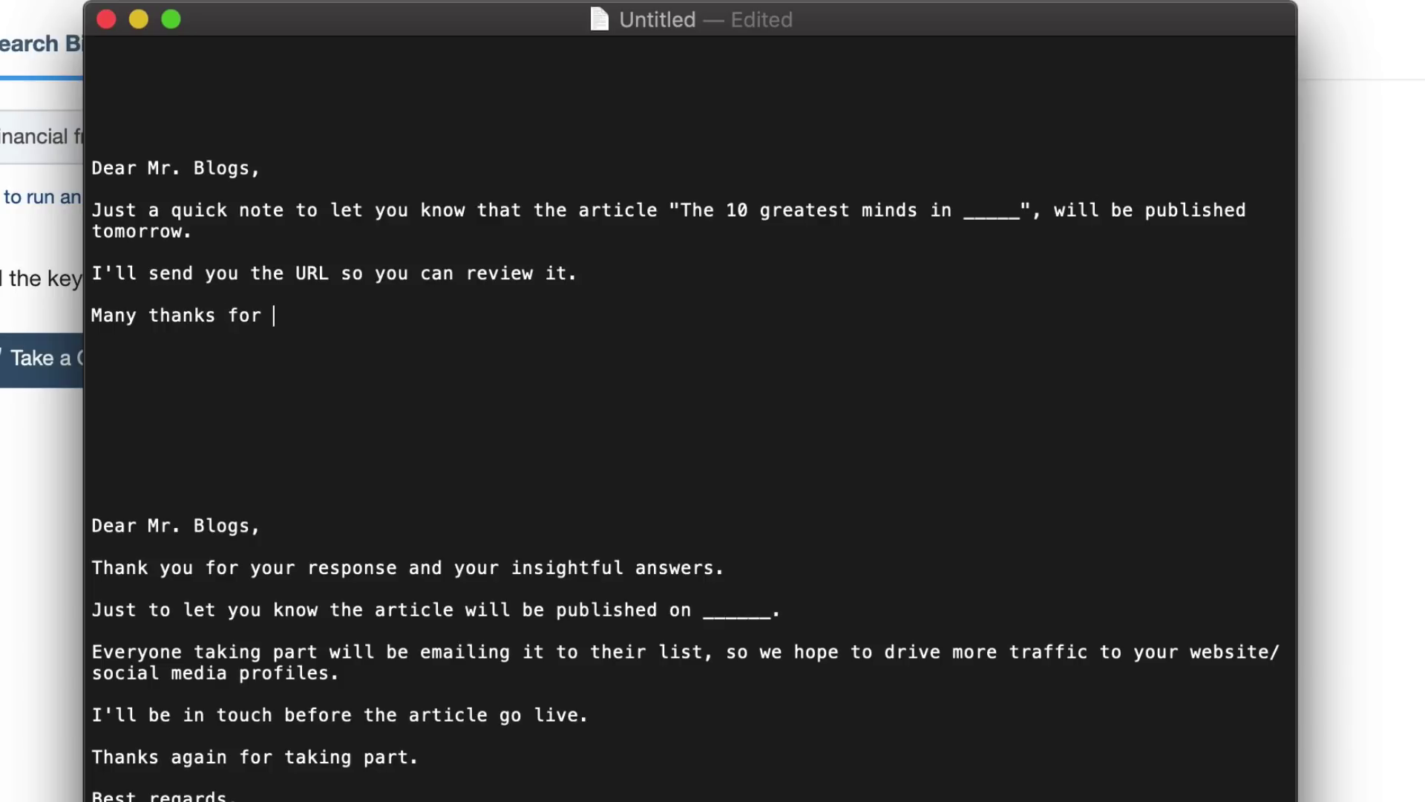
pyautogui.write('your partici')
pyautogui.write('tion')
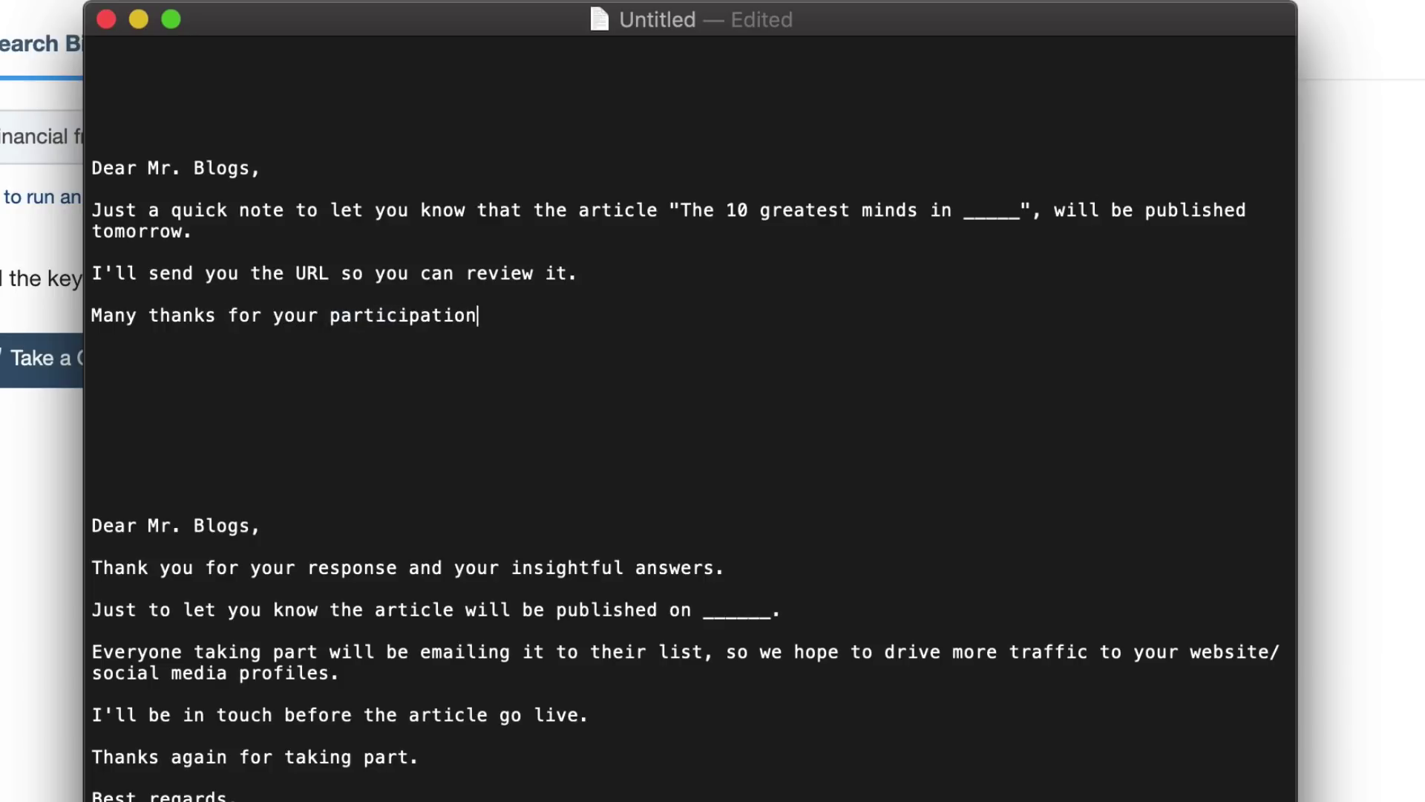
pyautogui.write('.')
pyautogui.press('Return')
pyautogui.press('Return')
# Close the quick-note message with "Best regards," and the sender's full name on the line below.
pyautogui.write('Best reag')
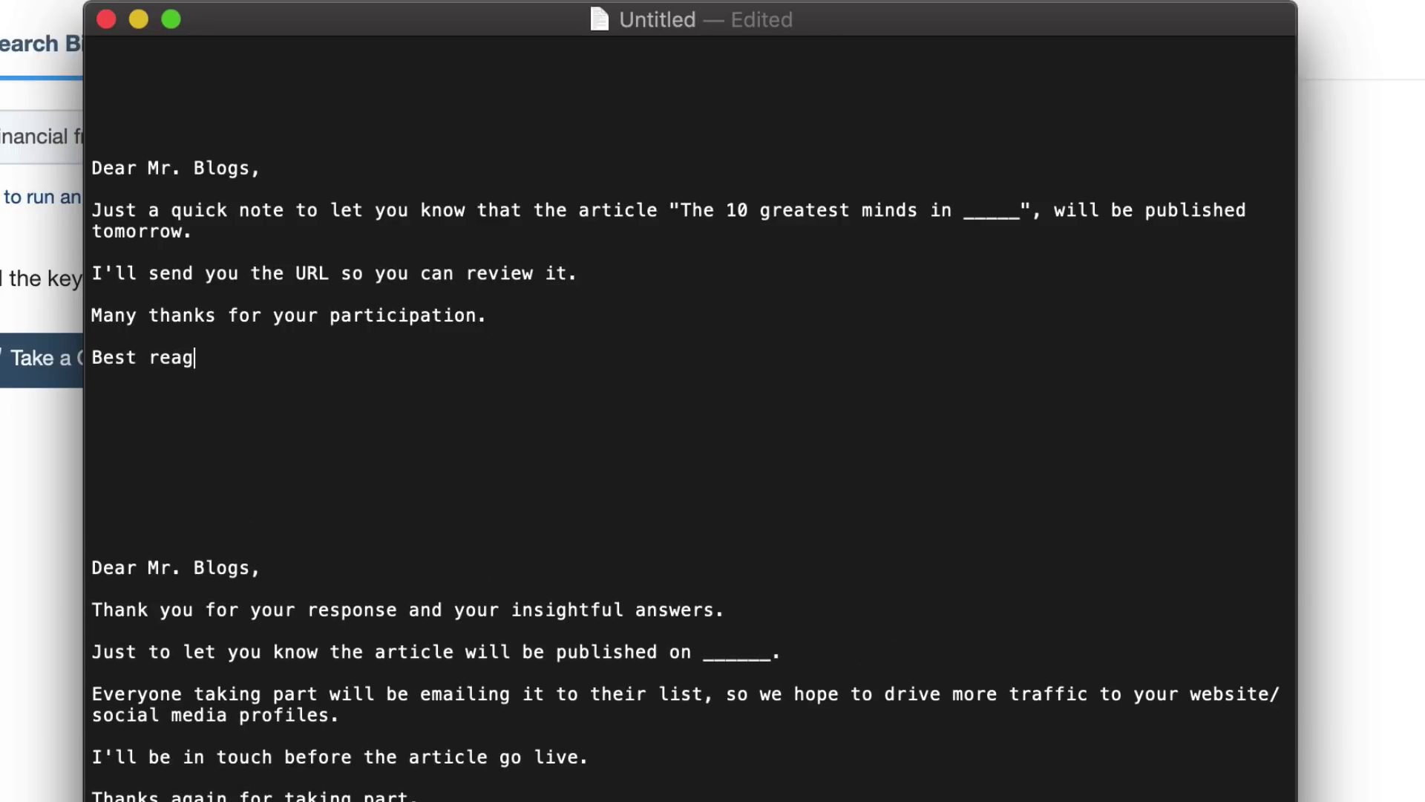
pyautogui.write('rds,')
pyautogui.press('Return')
pyautogui.write('Mick ')
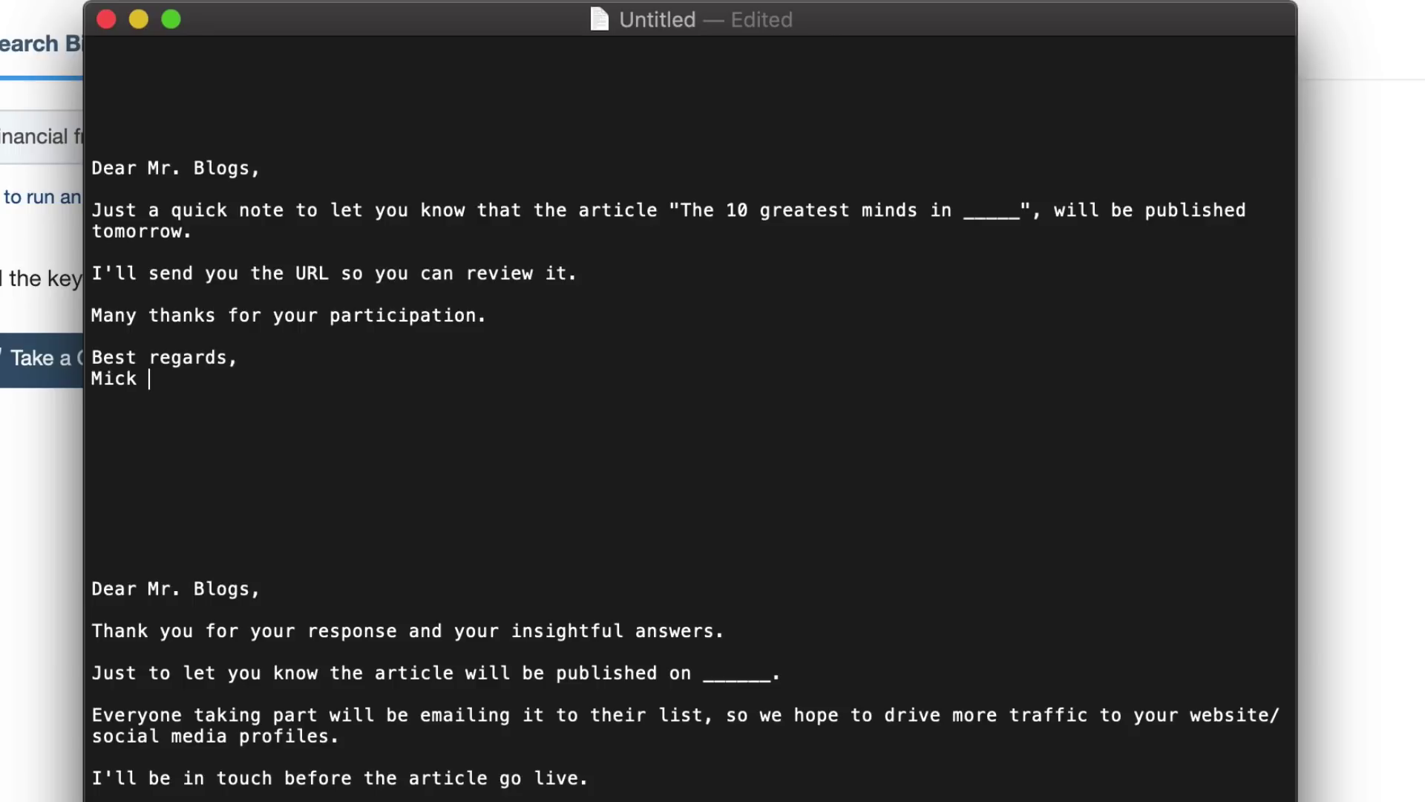
pyautogui.write('Meane')
pyautogui.press('BackSpace')
pyautogui.write('y')
# Add a large block of blank lines above the quick-note message and begin another message there with the same recipient greeting.
pyautogui.click(227, 111)
pyautogui.press('Return')
pyautogui.press('Return')
pyautogui.press('Return')
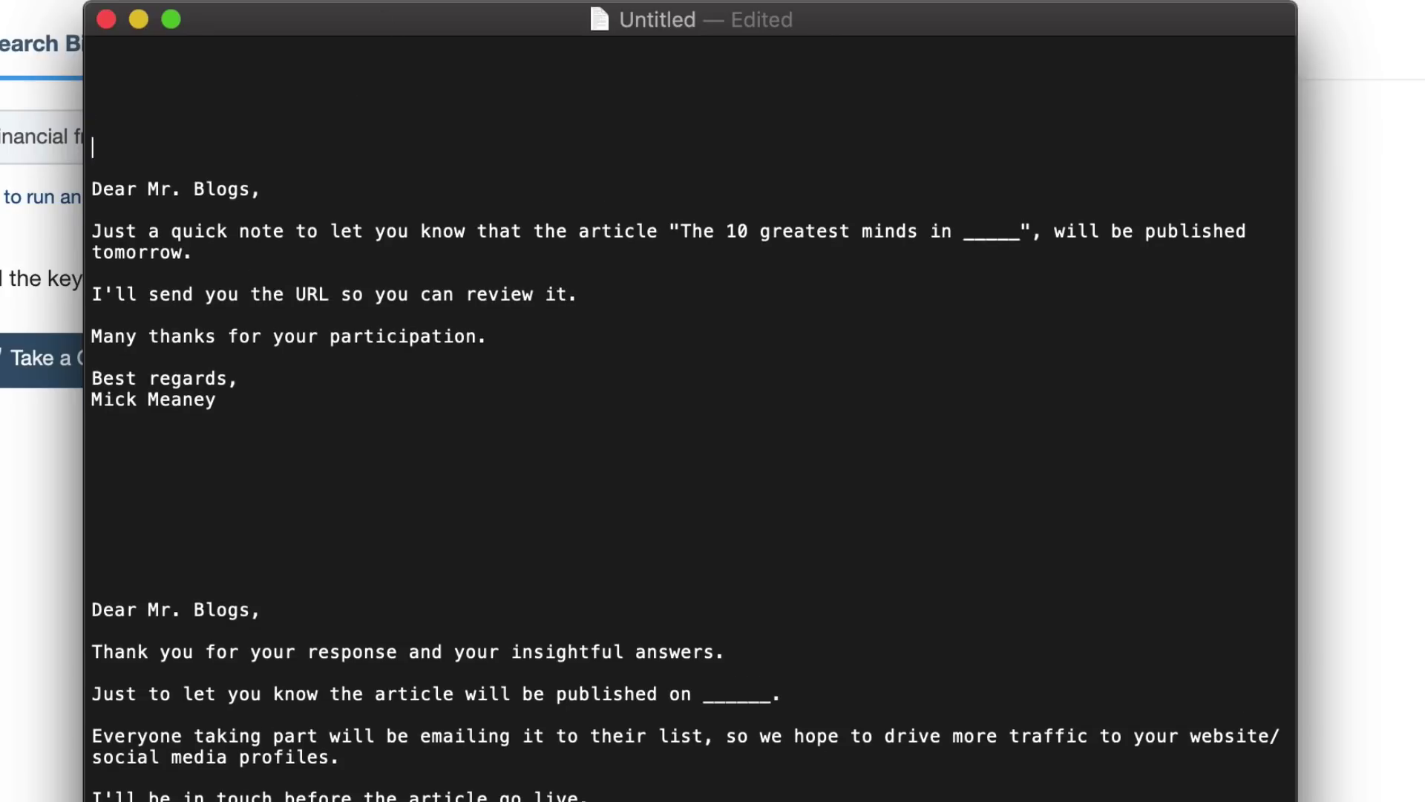
pyautogui.press('Return')
pyautogui.press('Return')
pyautogui.press('Return')
pyautogui.press('Return')
pyautogui.press('Return')
pyautogui.press('Return')
pyautogui.press('Return')
pyautogui.press('Return')
pyautogui.press('Return')
pyautogui.press('Return')
pyautogui.press('Return')
pyautogui.press('Return')
pyautogui.press('Return')
pyautogui.press('Return')
pyautogui.press('Return')
pyautogui.press('Return')
pyautogui.press('Return')
pyautogui.press('Return')
pyautogui.press('Return')
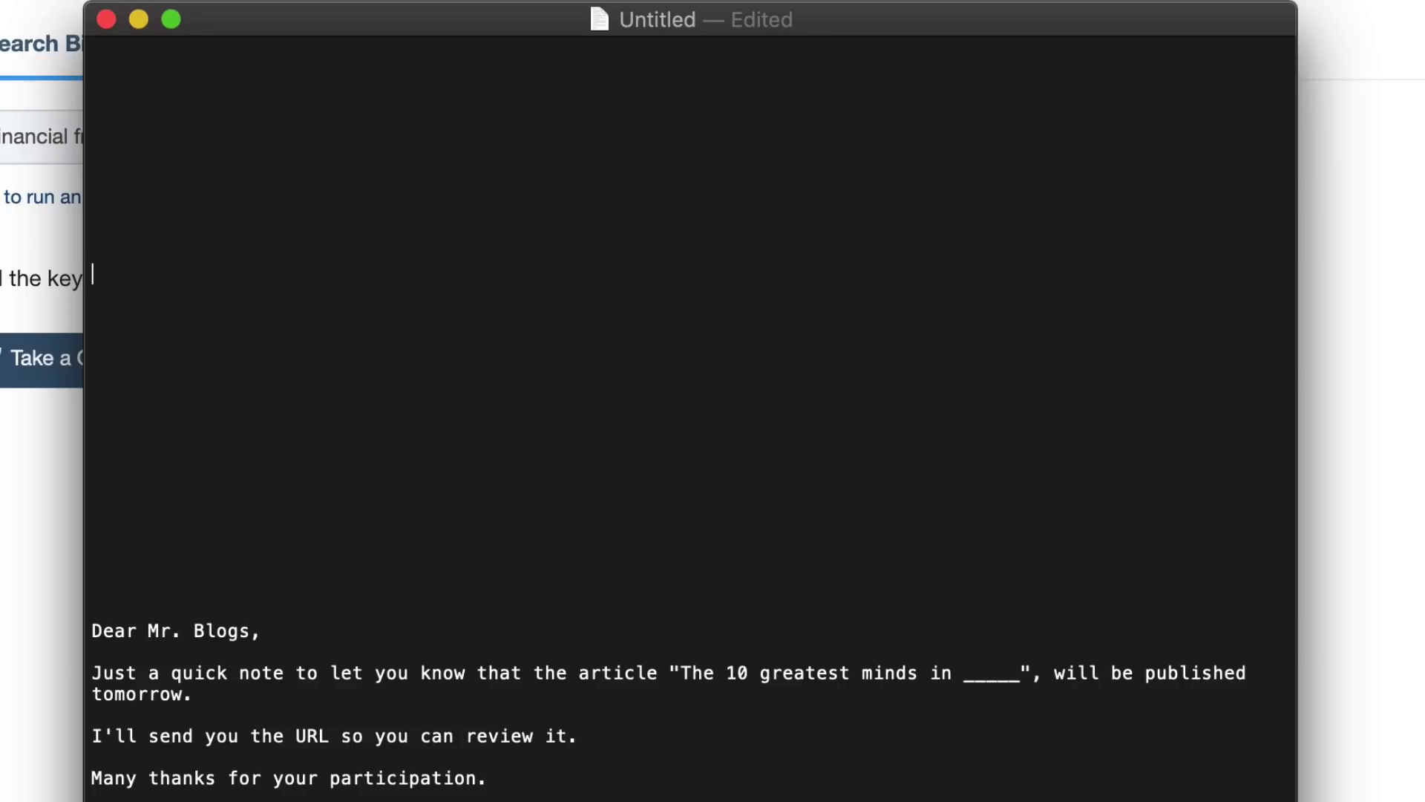
pyautogui.write('ear Mr. Blogs,')
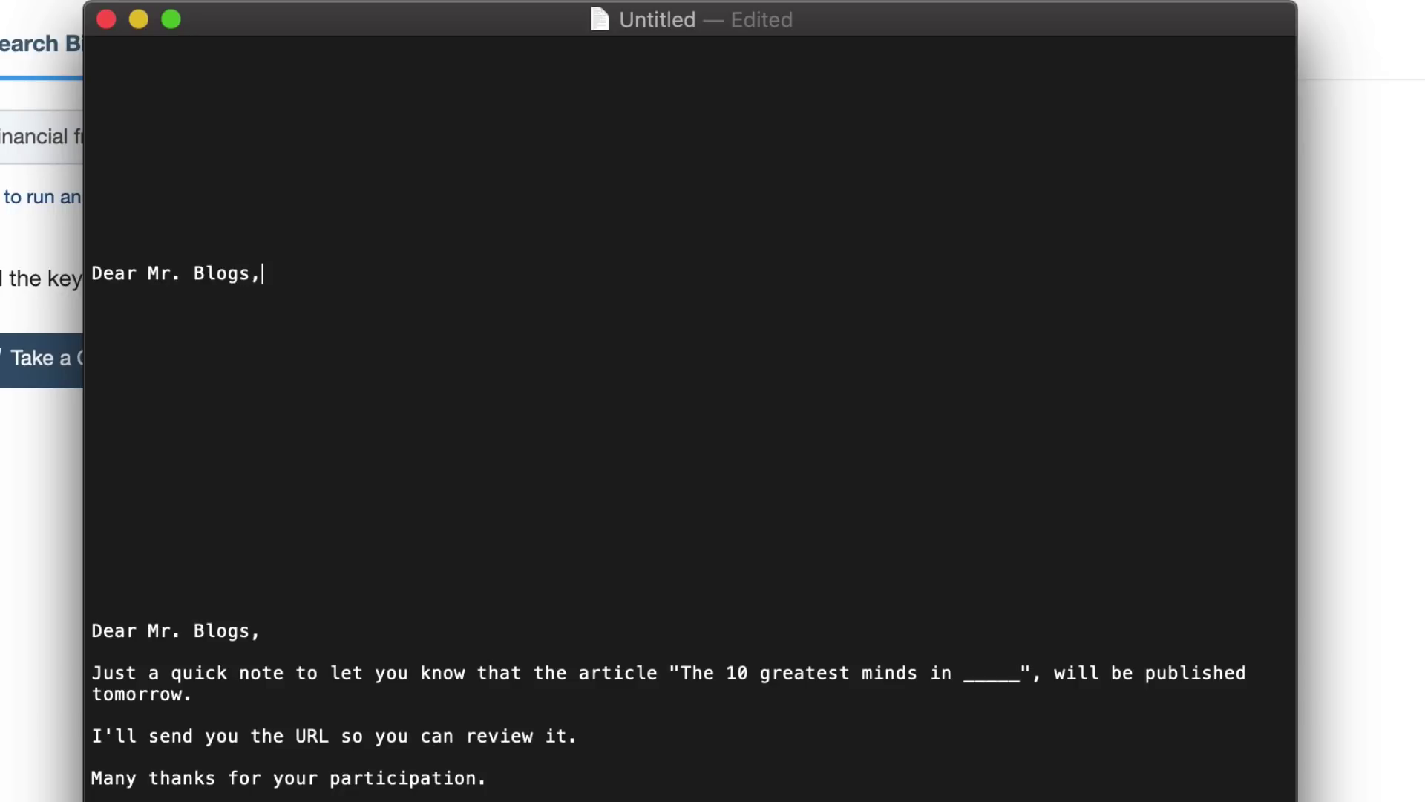
# Below the new greeting, write "The article "The 10 greatest minds in _____" has been published here:" and leave two blank lines.
pyautogui.press('Return')
pyautogui.press('Return')
pyautogui.write('The ')
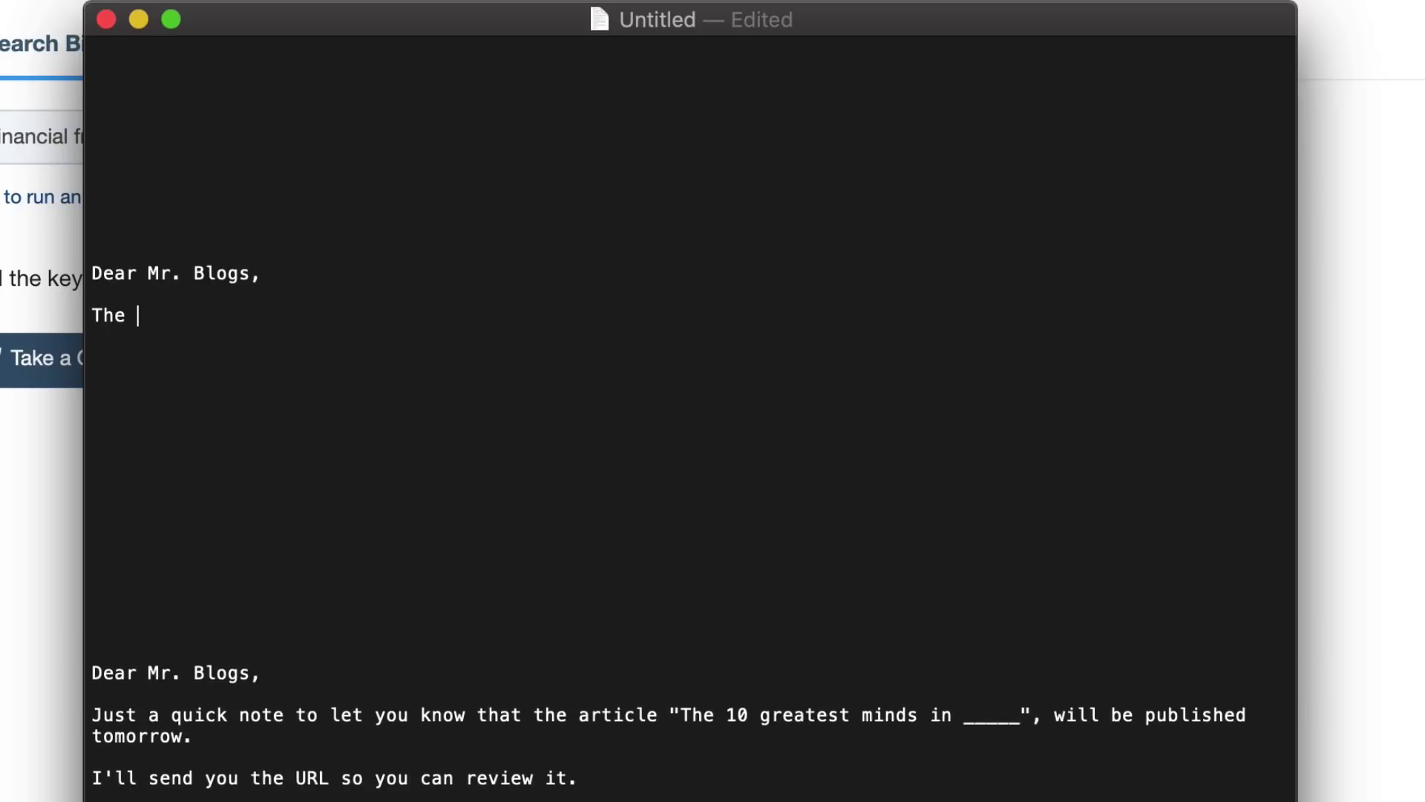
pyautogui.write('article "The 10 greate')
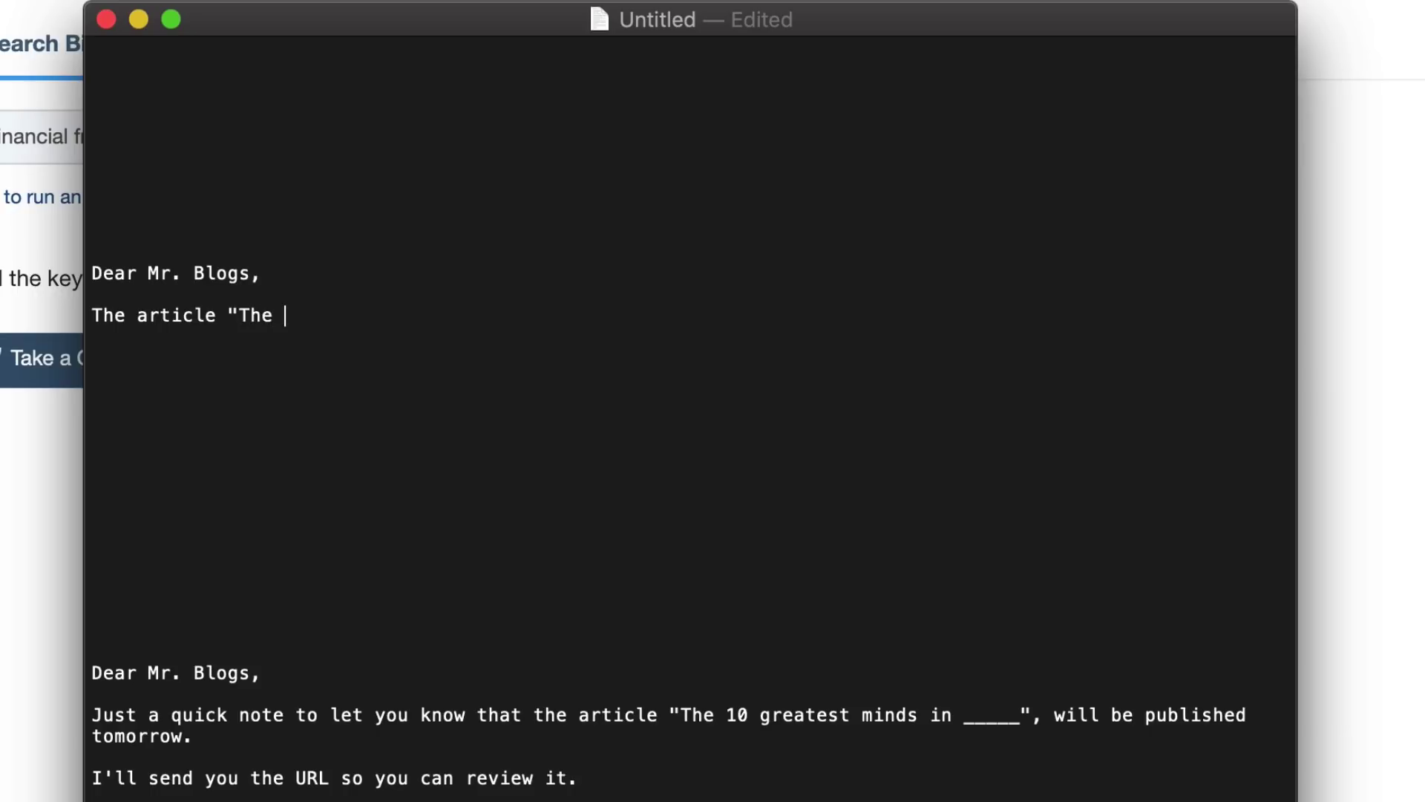
pyautogui.write('st m')
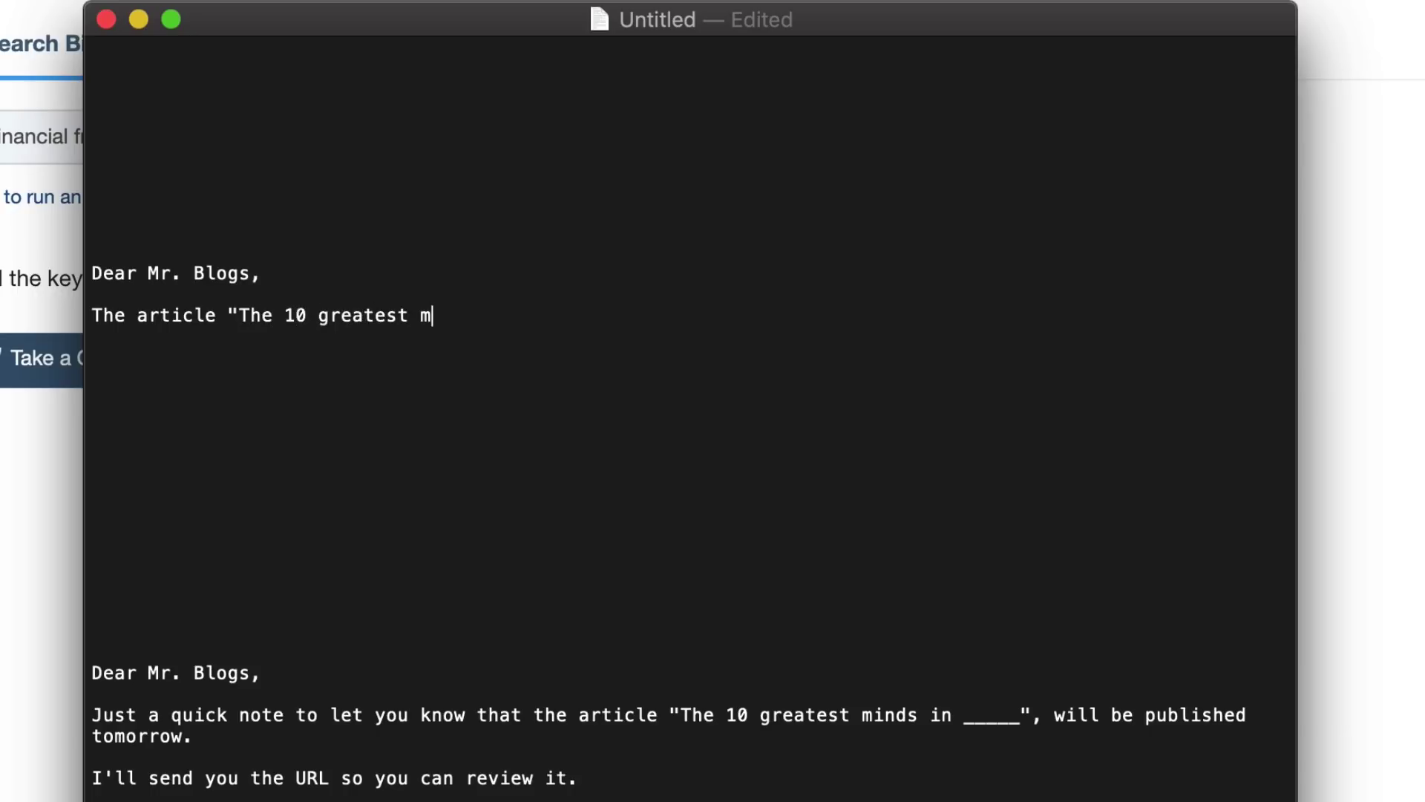
pyautogui.write('inds in _____" ')
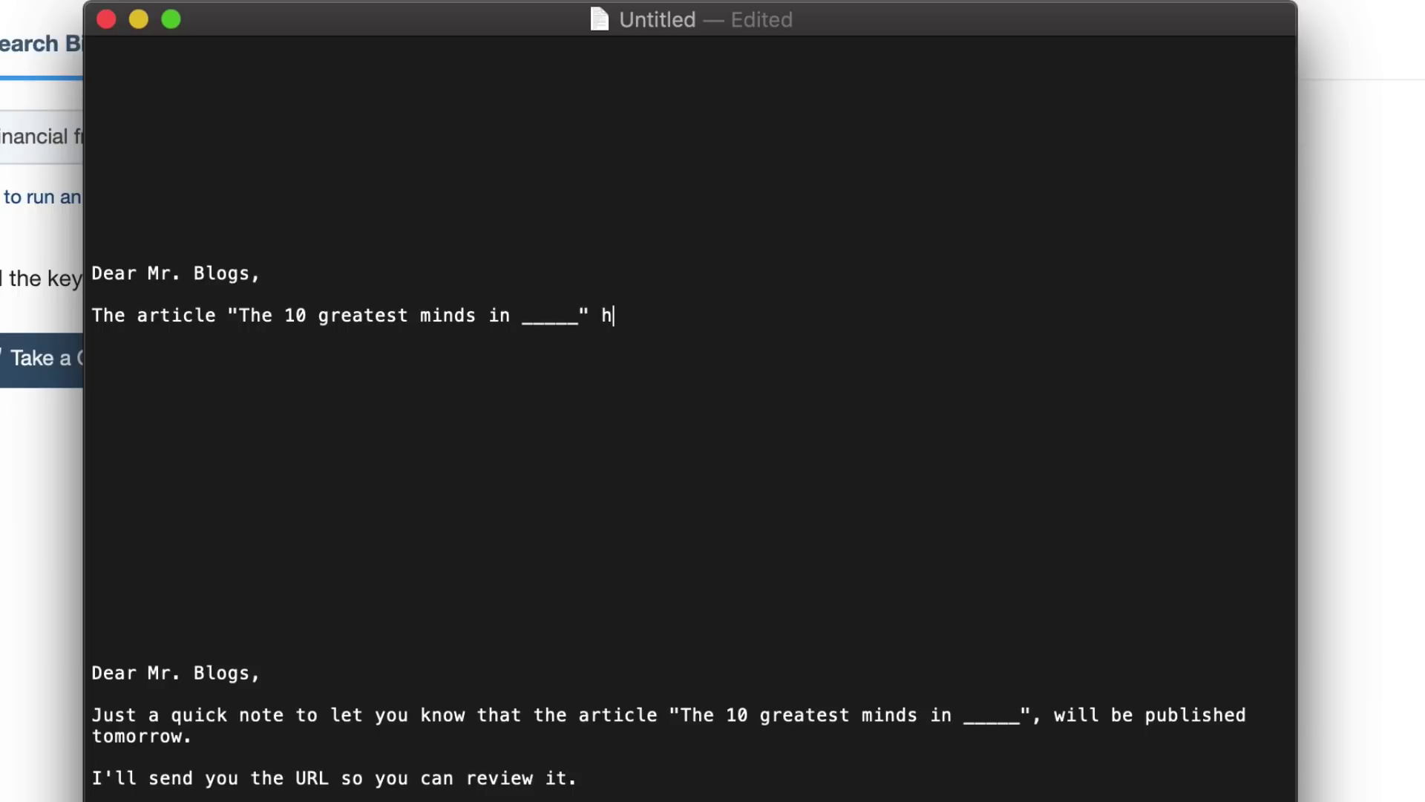
pyautogui.write('has been published here')
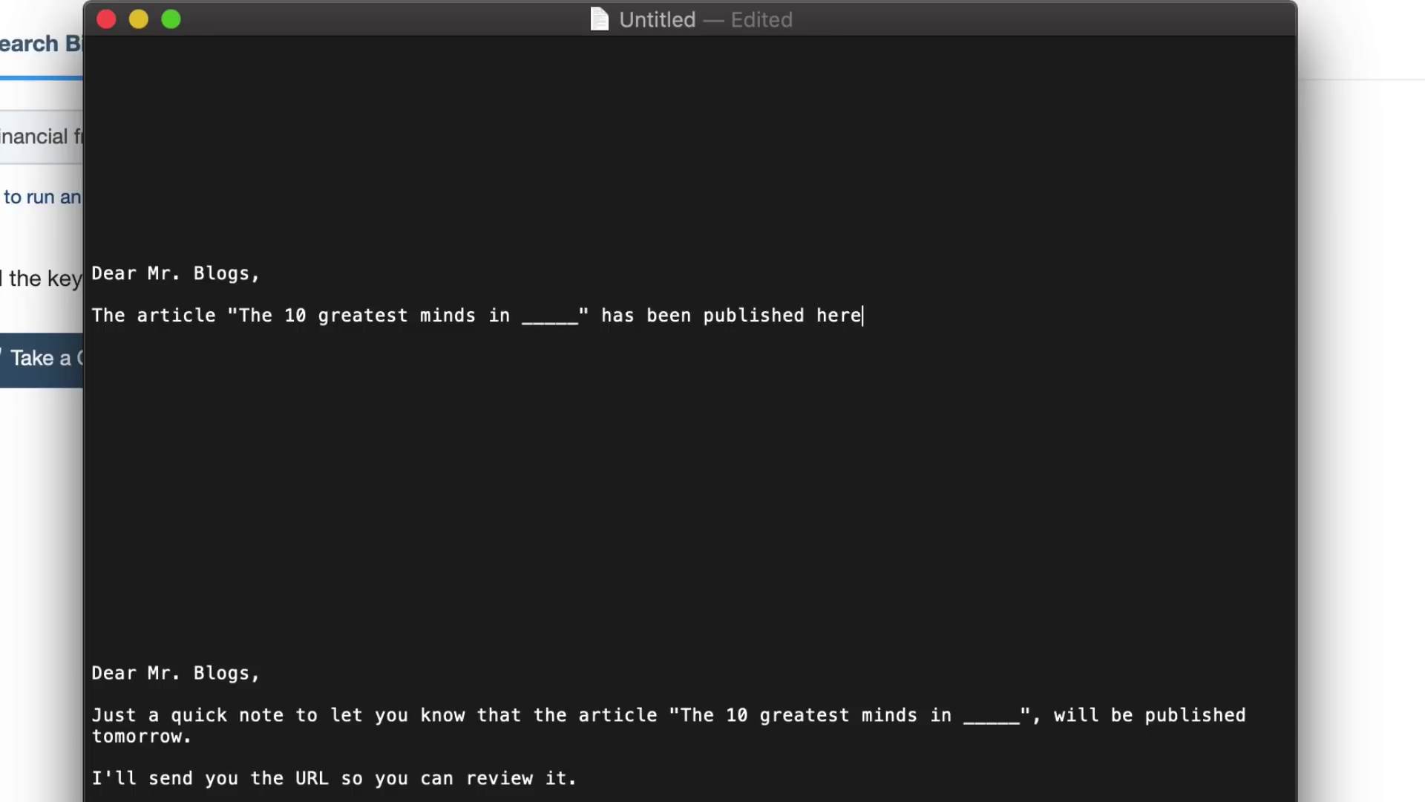
pyautogui.write(':')
pyautogui.press('Return')
pyautogui.press('Return')
pyautogui.press('Return')
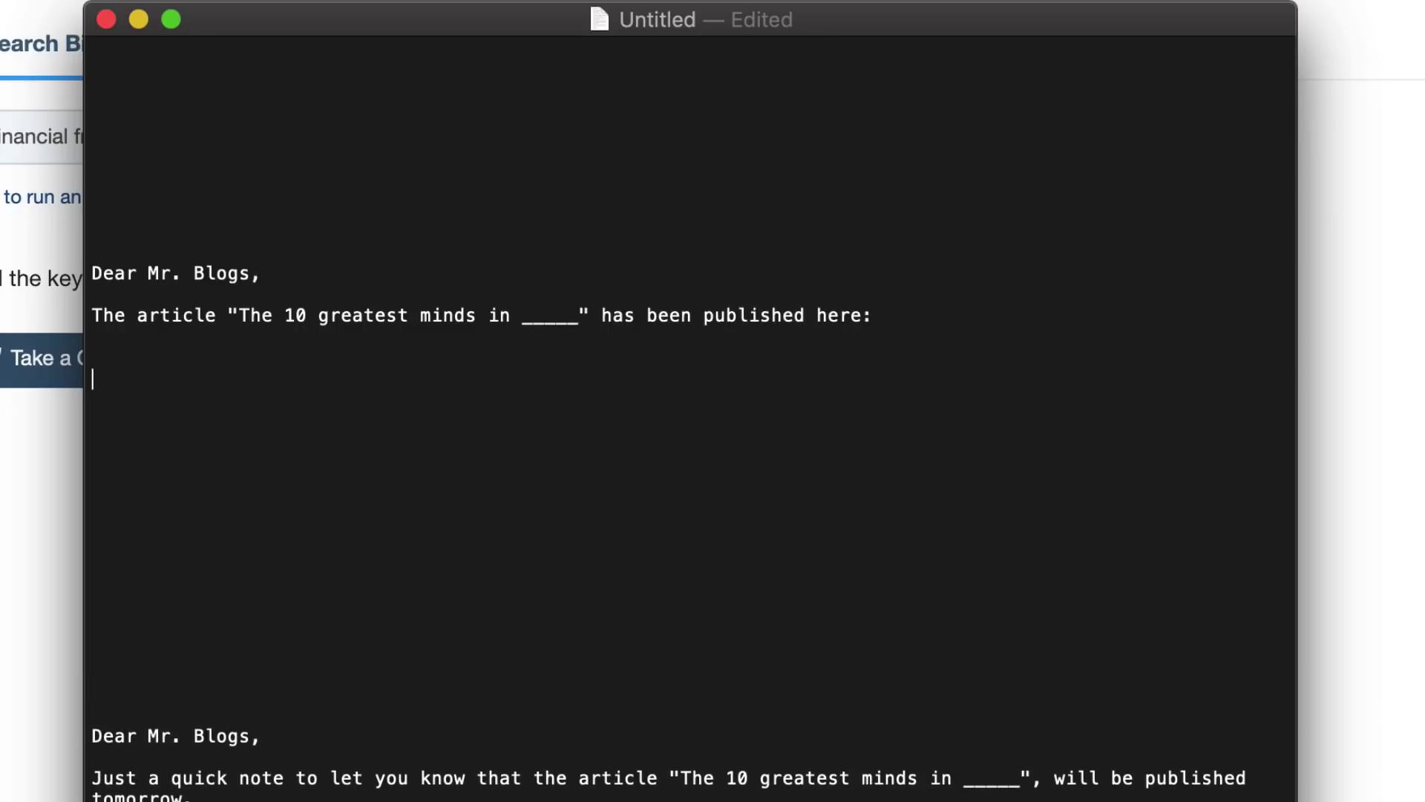
pyautogui.write('https')
pyautogui.write(';')
pyautogui.write('://')
pyautogui.write('your')
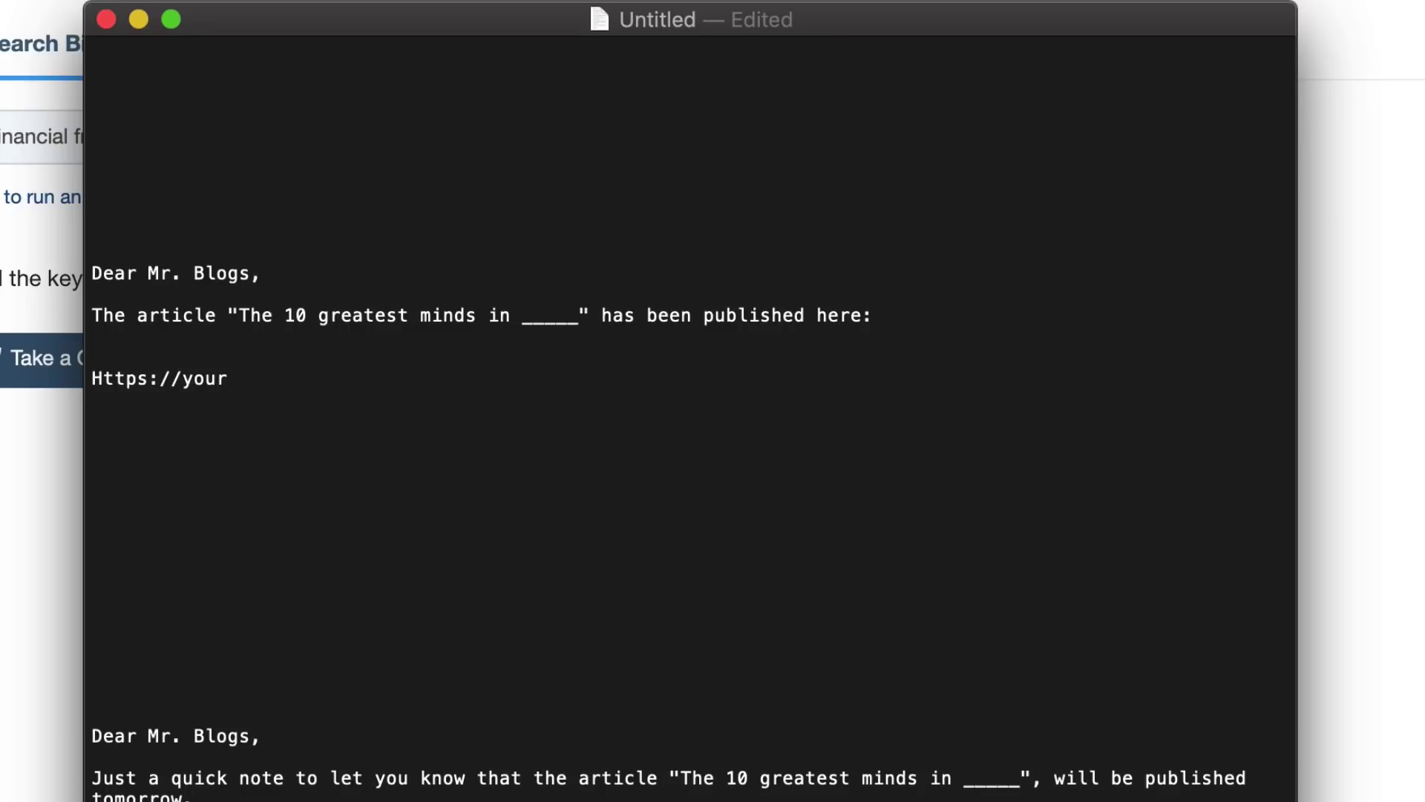
pyautogui.write('b')
pyautogui.press('BackSpace')
pyautogui.write('site.com/article')
pyautogui.press('Return')
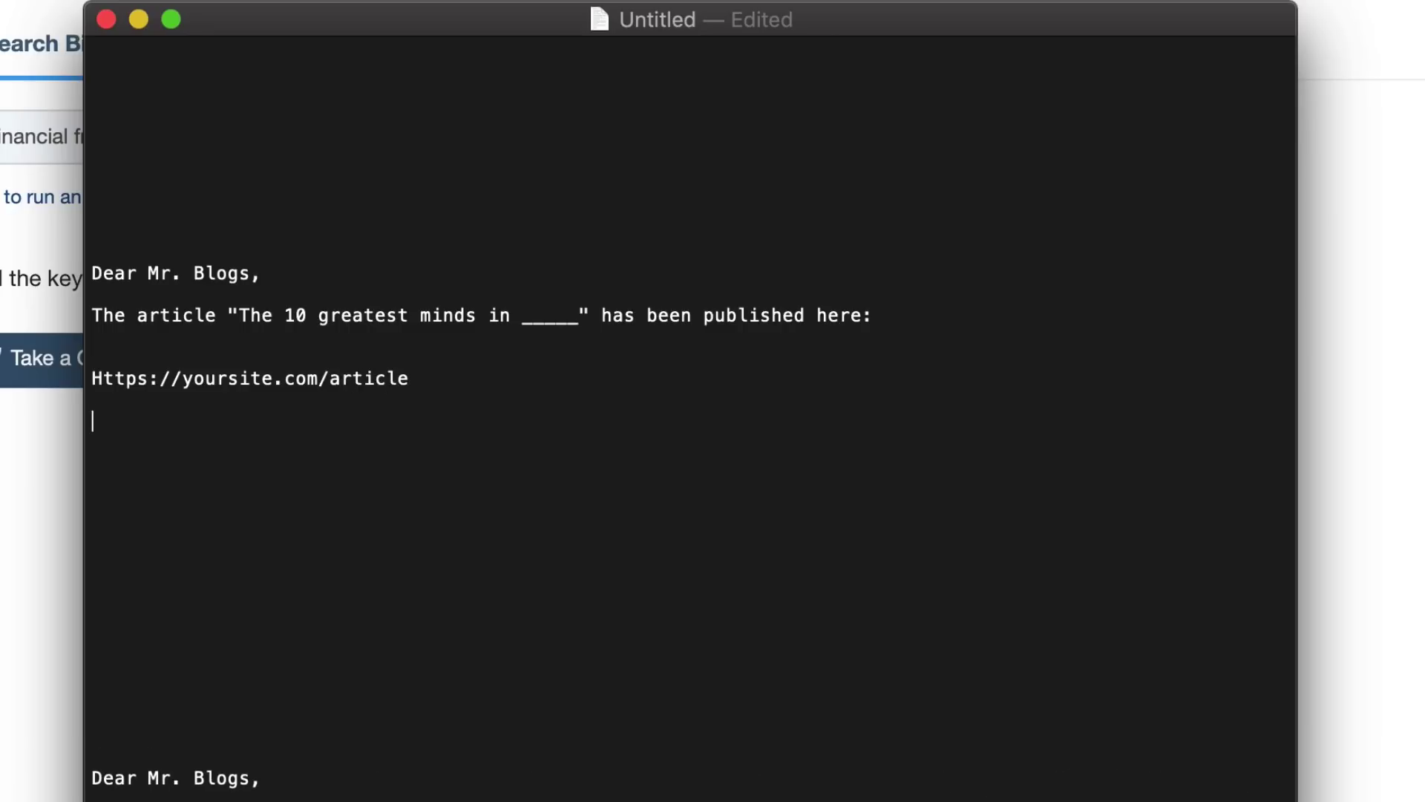
# Two lines below the placeholder link, write "I'll let you know how well it performed and if you".
pyautogui.moveTo(416, 378); pyautogui.dragTo(71, 381)
pyautogui.tripleClick(210, 452)
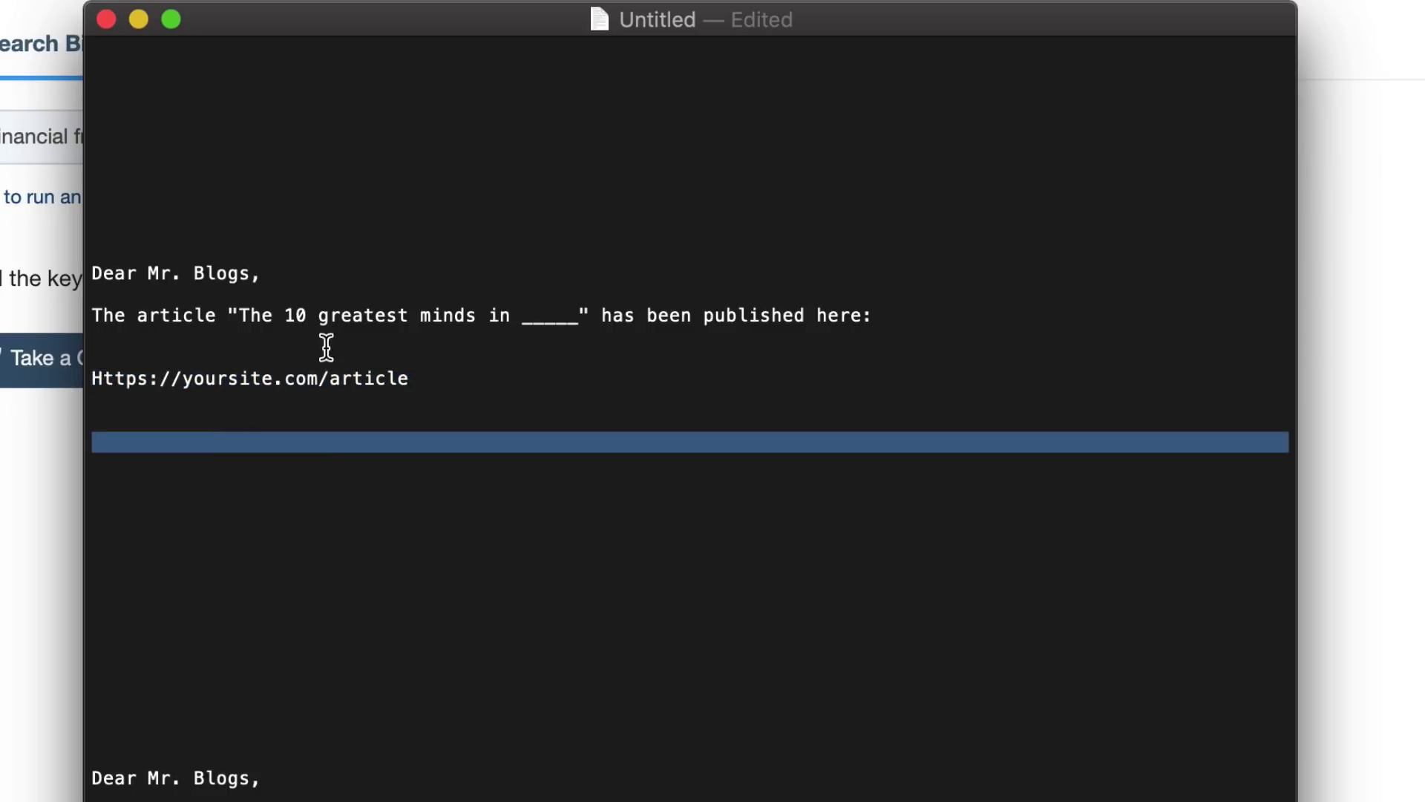
pyautogui.click(387, 382)
pyautogui.moveTo(409, 377); pyautogui.dragTo(36, 383)
pyautogui.click(180, 429)
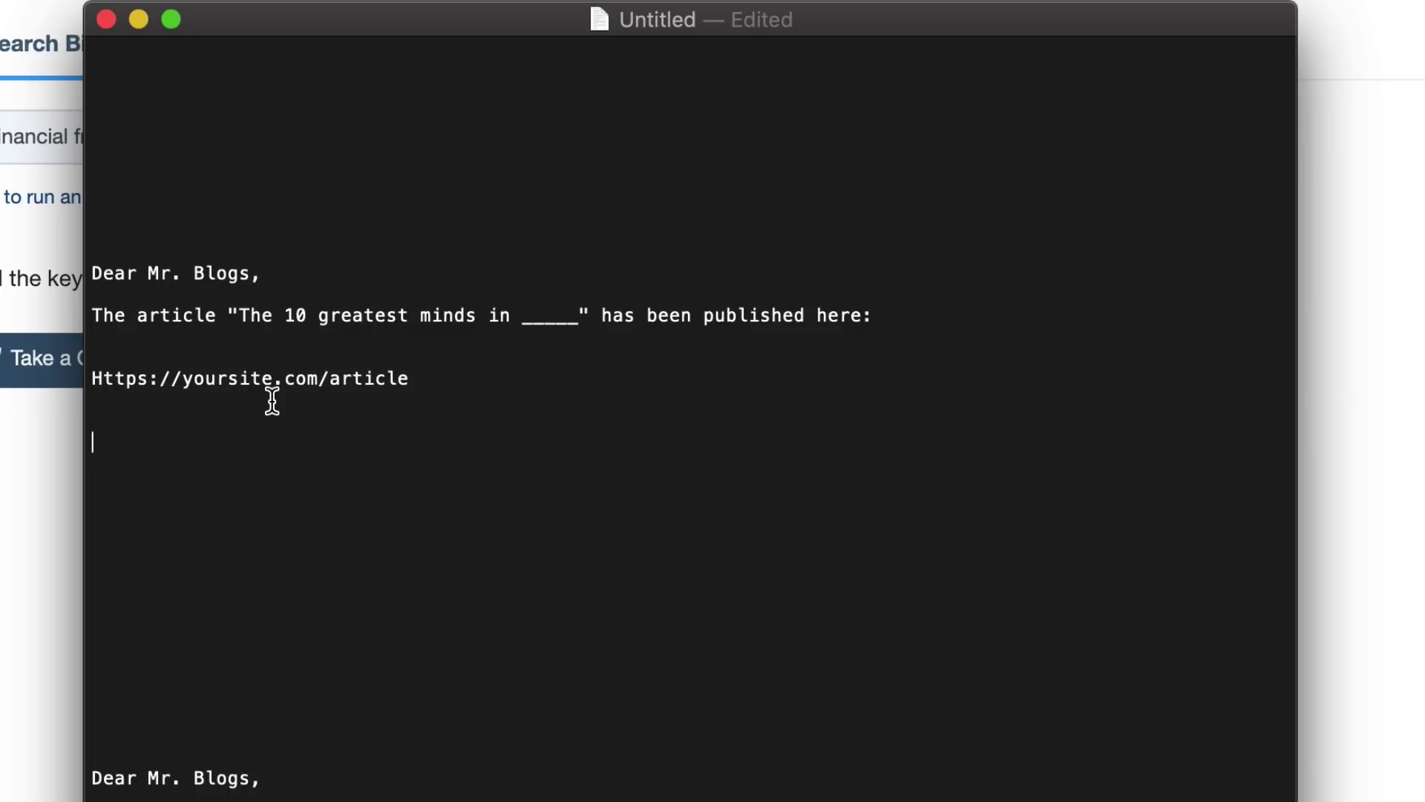
pyautogui.write("I'll let you know ")
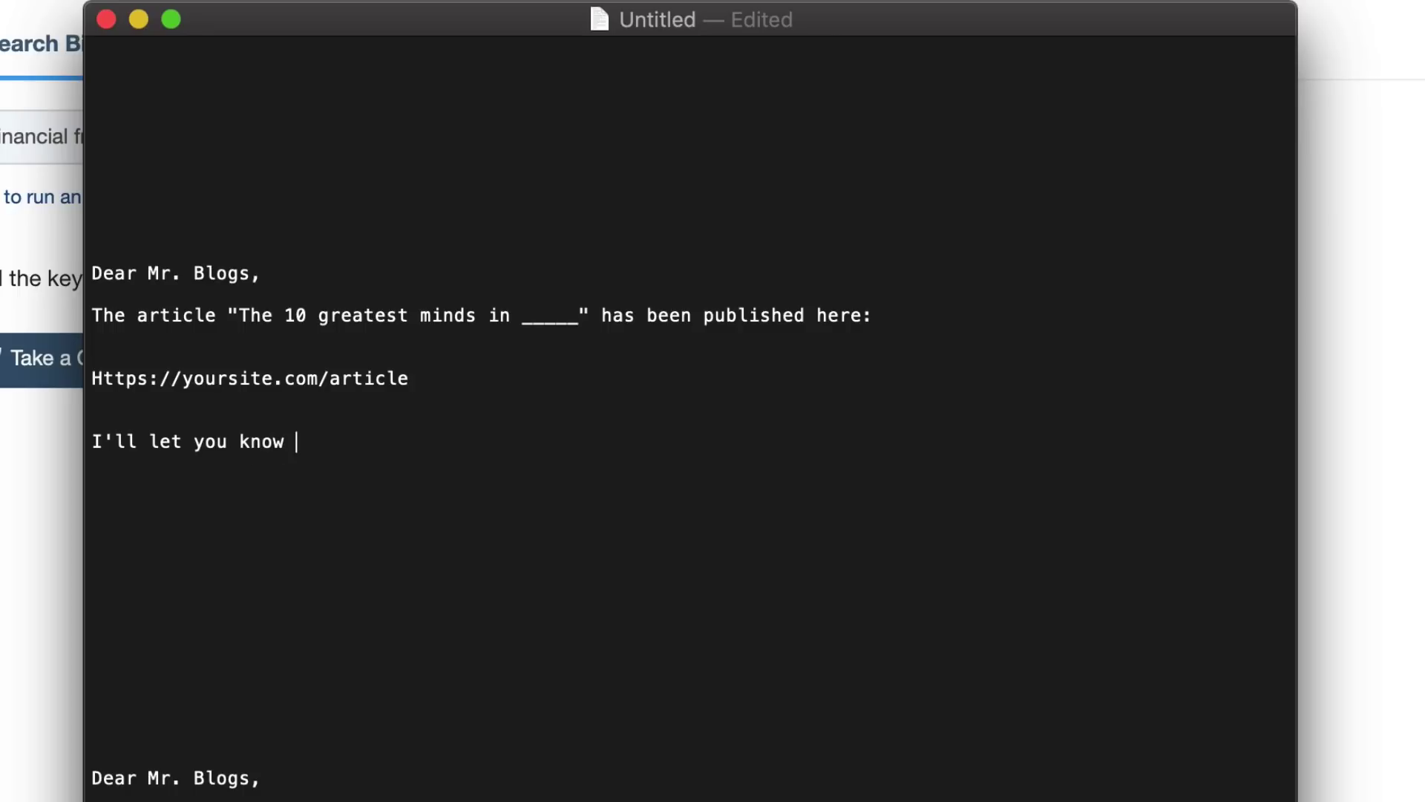
pyautogui.write('how well it p')
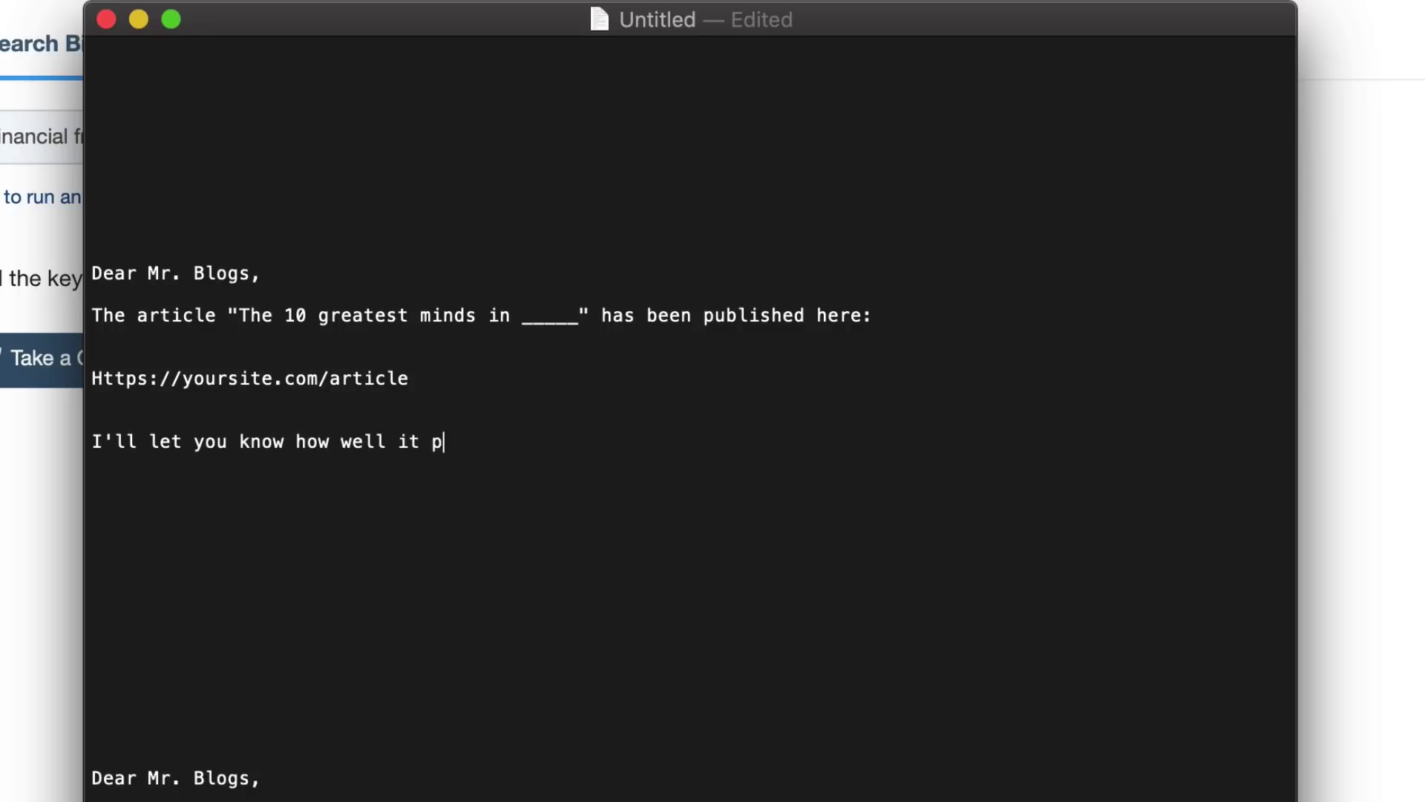
pyautogui.write('erfmor')
pyautogui.press('BackSpace')
pyautogui.press('BackSpace')
pyautogui.press('BackSpace')
pyautogui.write('ormed and if you')
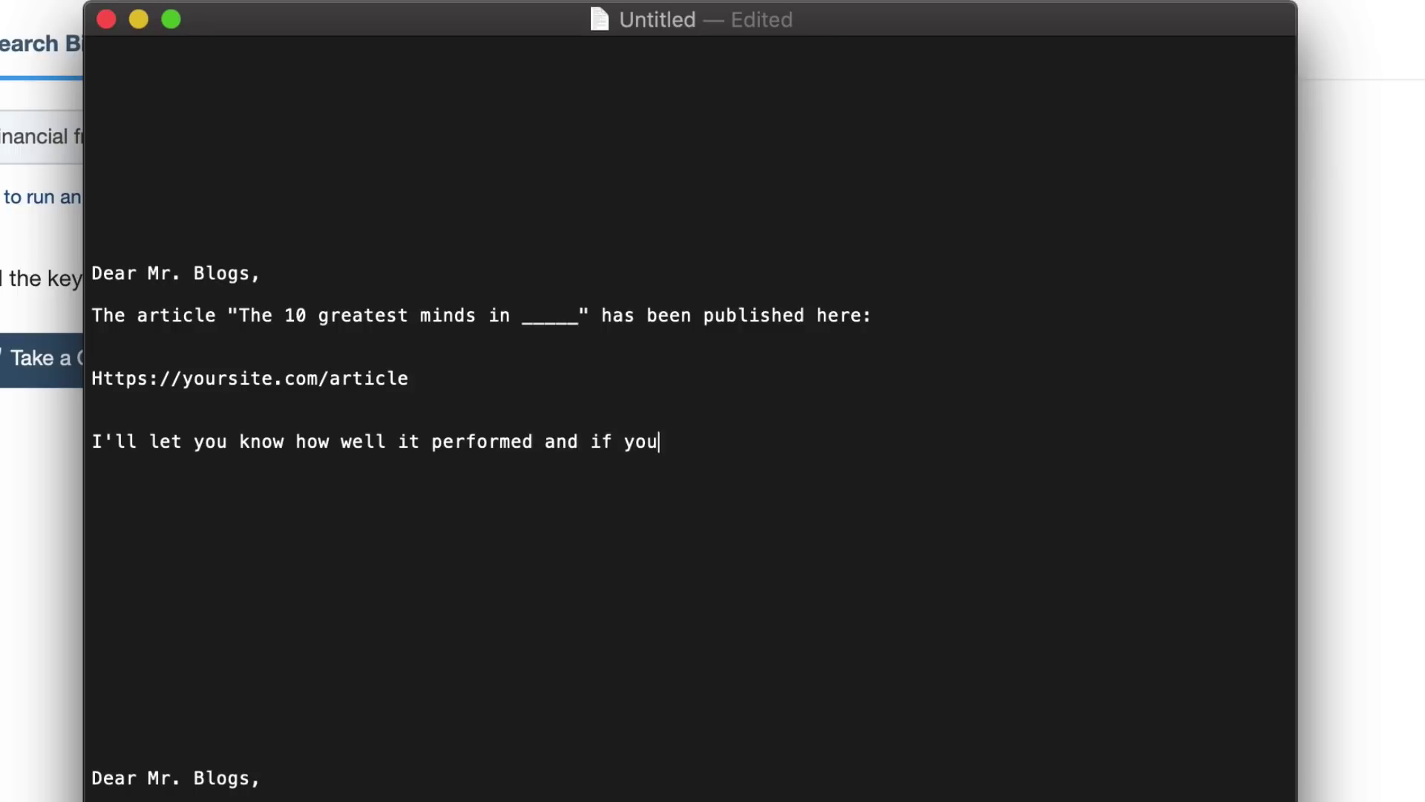
# Complete the closing sentence with "need any changes to be made please let me know." and leave a blank line below it.
pyautogui.write(' need any changes ')
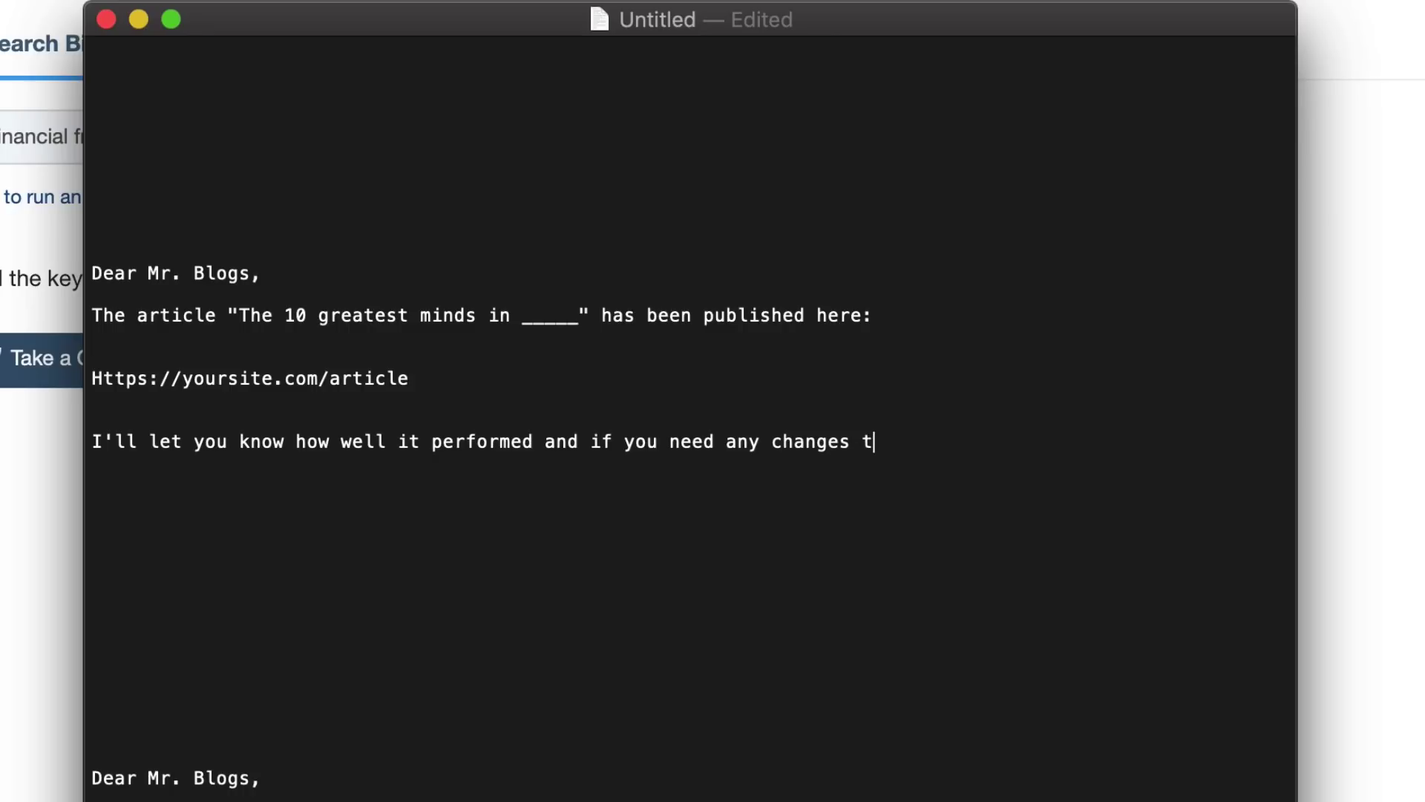
pyautogui.write('to be made please let me k')
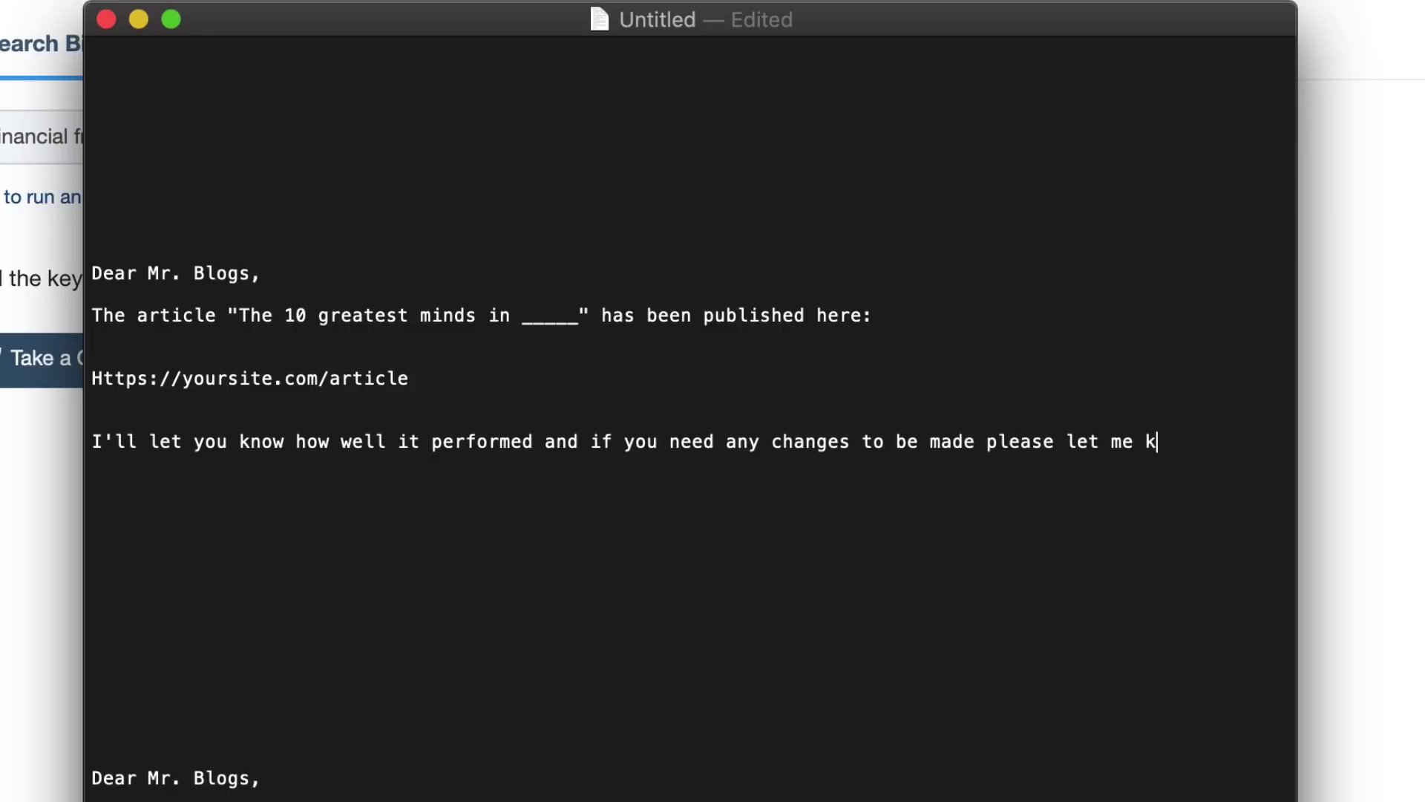
pyautogui.write('now.')
pyautogui.press('Return')
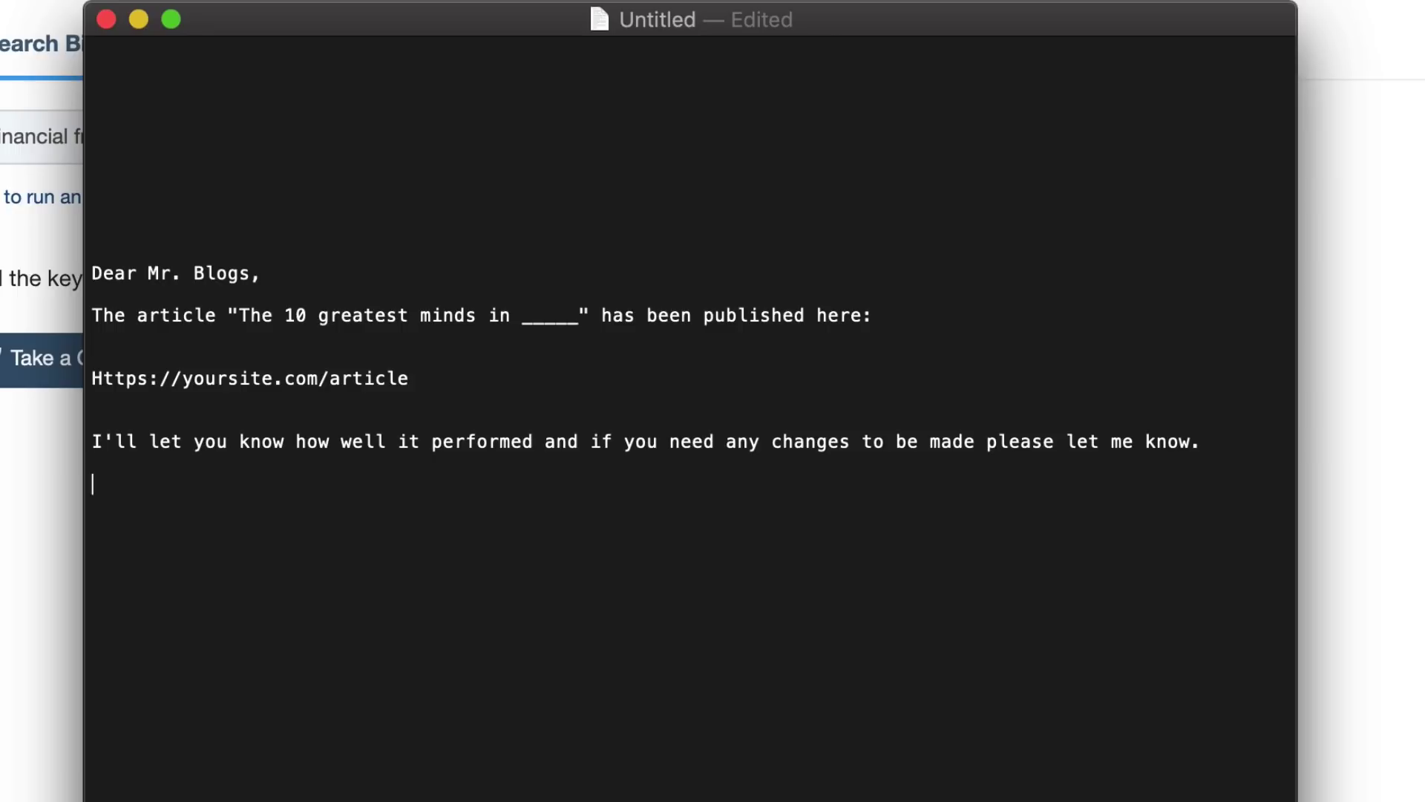
# Sign off the publication message with "Thanks again," and the sender's first name on the line below.
pyautogui.write('Thanks again, ')
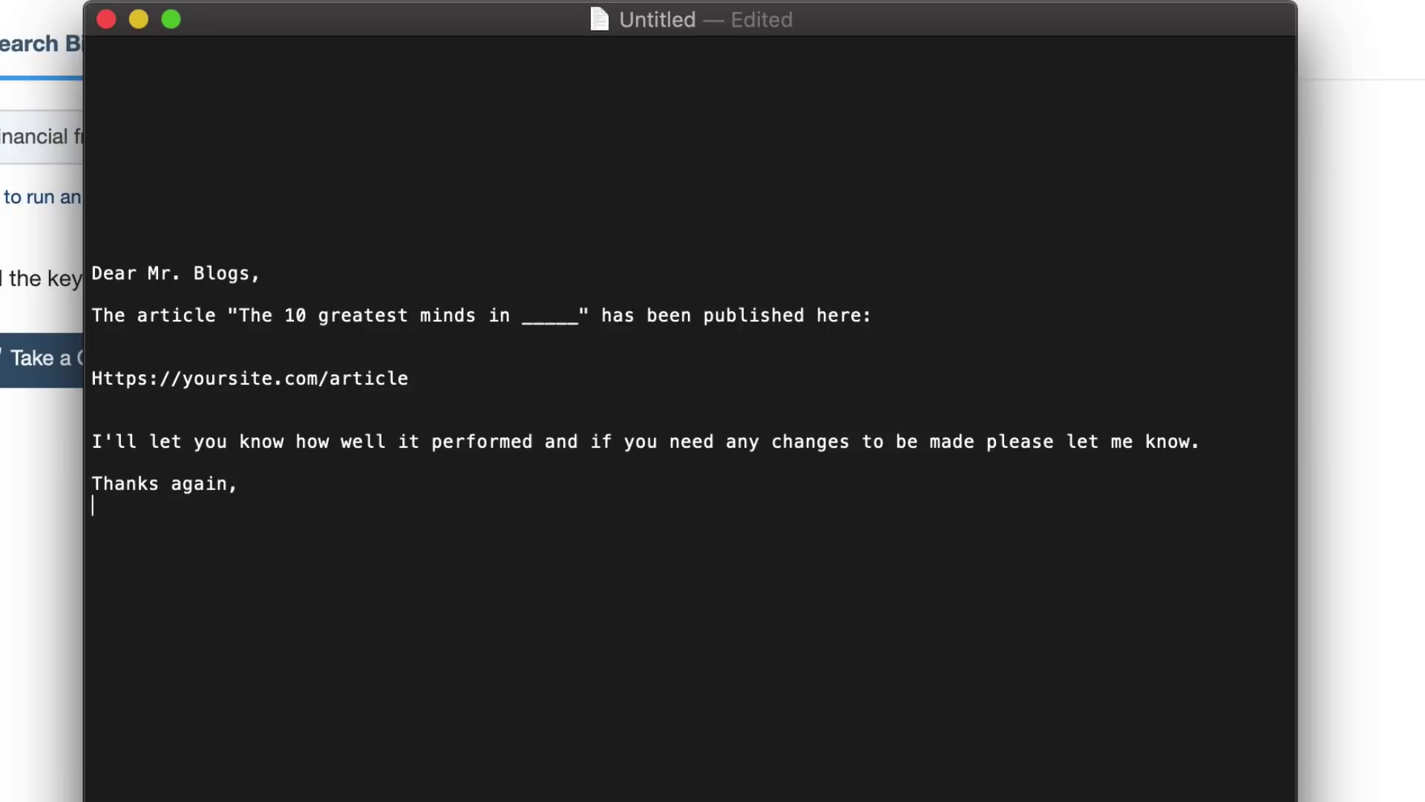
pyautogui.write('Mick')
pyautogui.moveTo(149, 504); pyautogui.dragTo(22, 495)
pyautogui.click(152, 504)
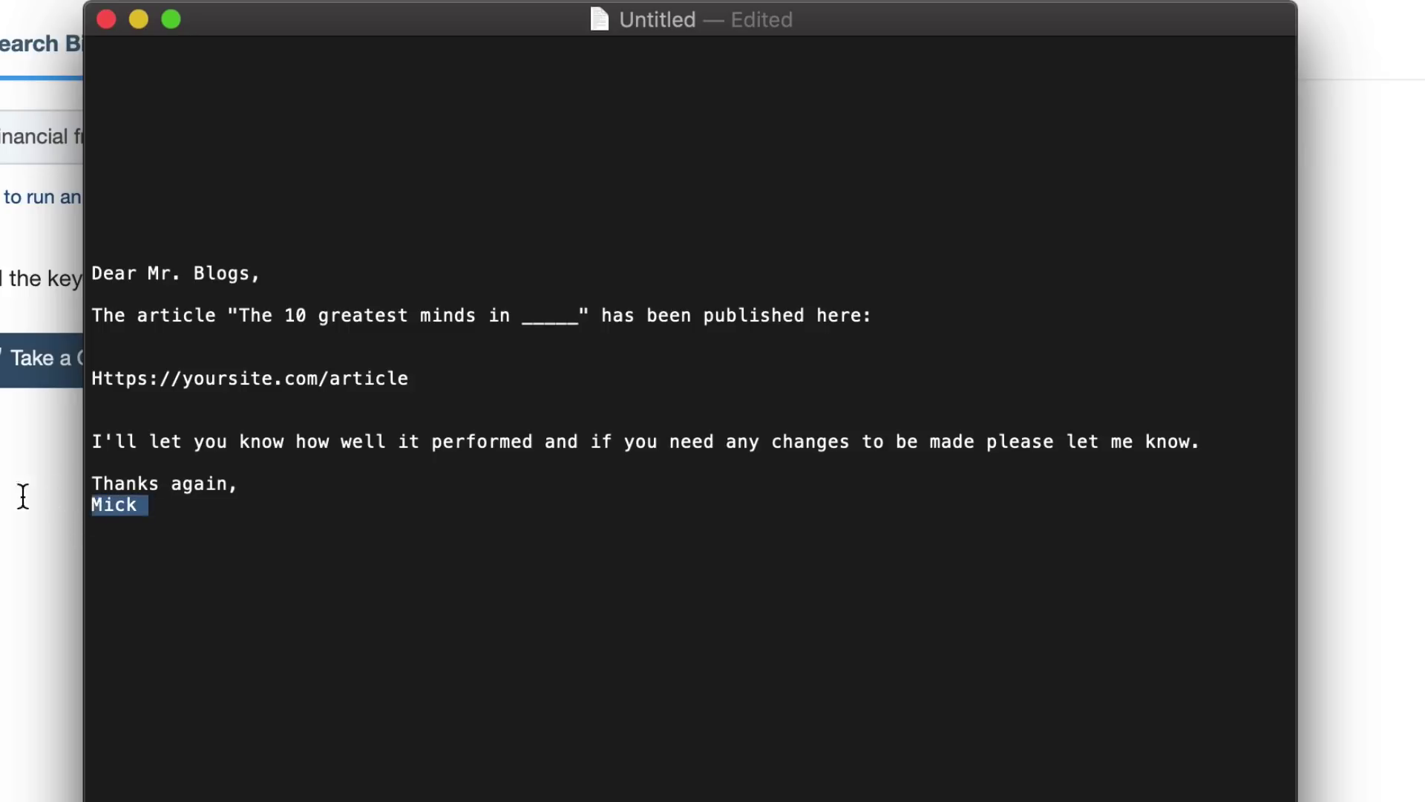
pyautogui.tripleClick(249, 533)
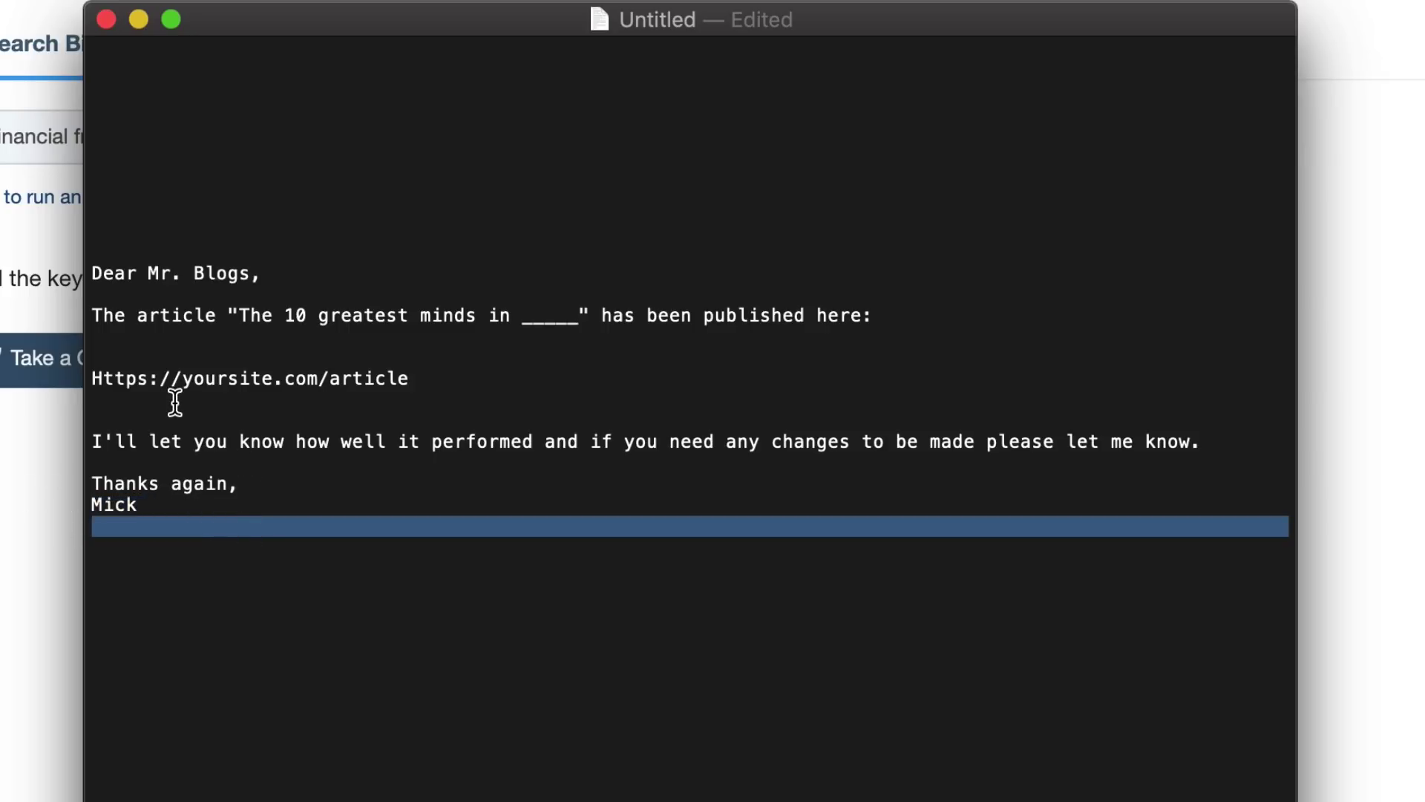
pyautogui.click(178, 504)
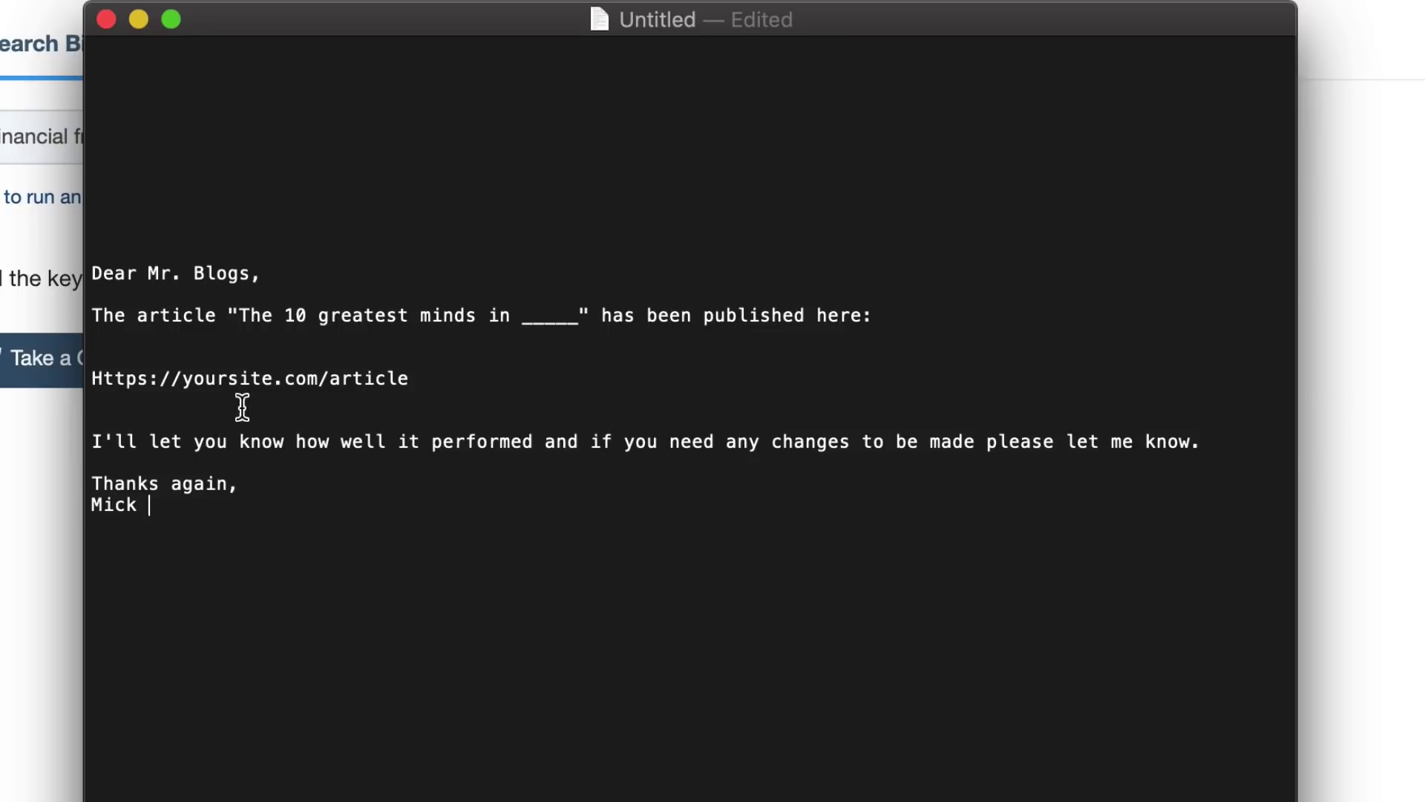
pyautogui.moveTo(97, 439); pyautogui.dragTo(149, 441)
pyautogui.click(542, 443)
pyautogui.click(269, 438)
pyautogui.click(418, 438)
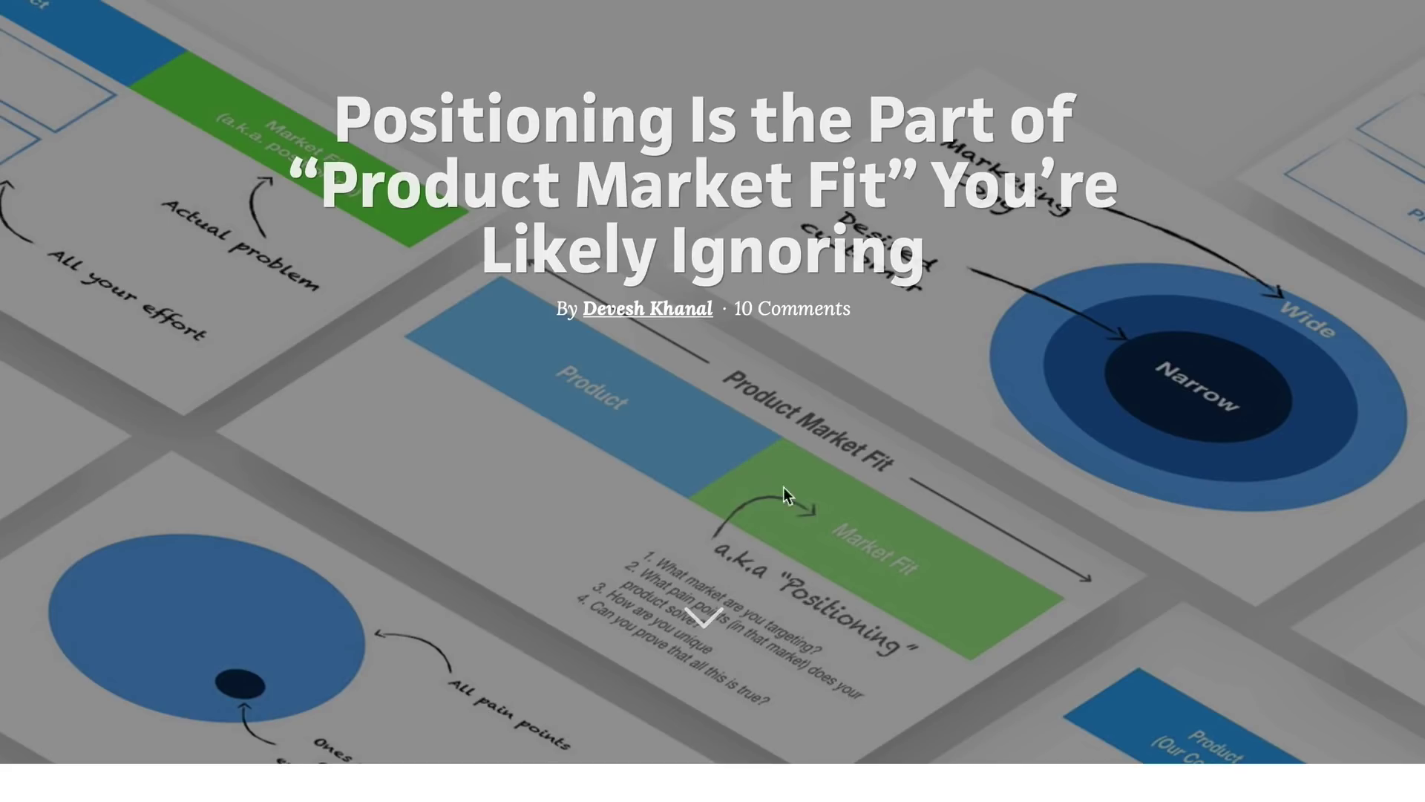
# In the web browser, examine the bonus podcast offer near the start of the article about positioning and product market fit.
pyautogui.scroll(5, 809, 572)
pyautogui.scroll(-15, 786, 759)
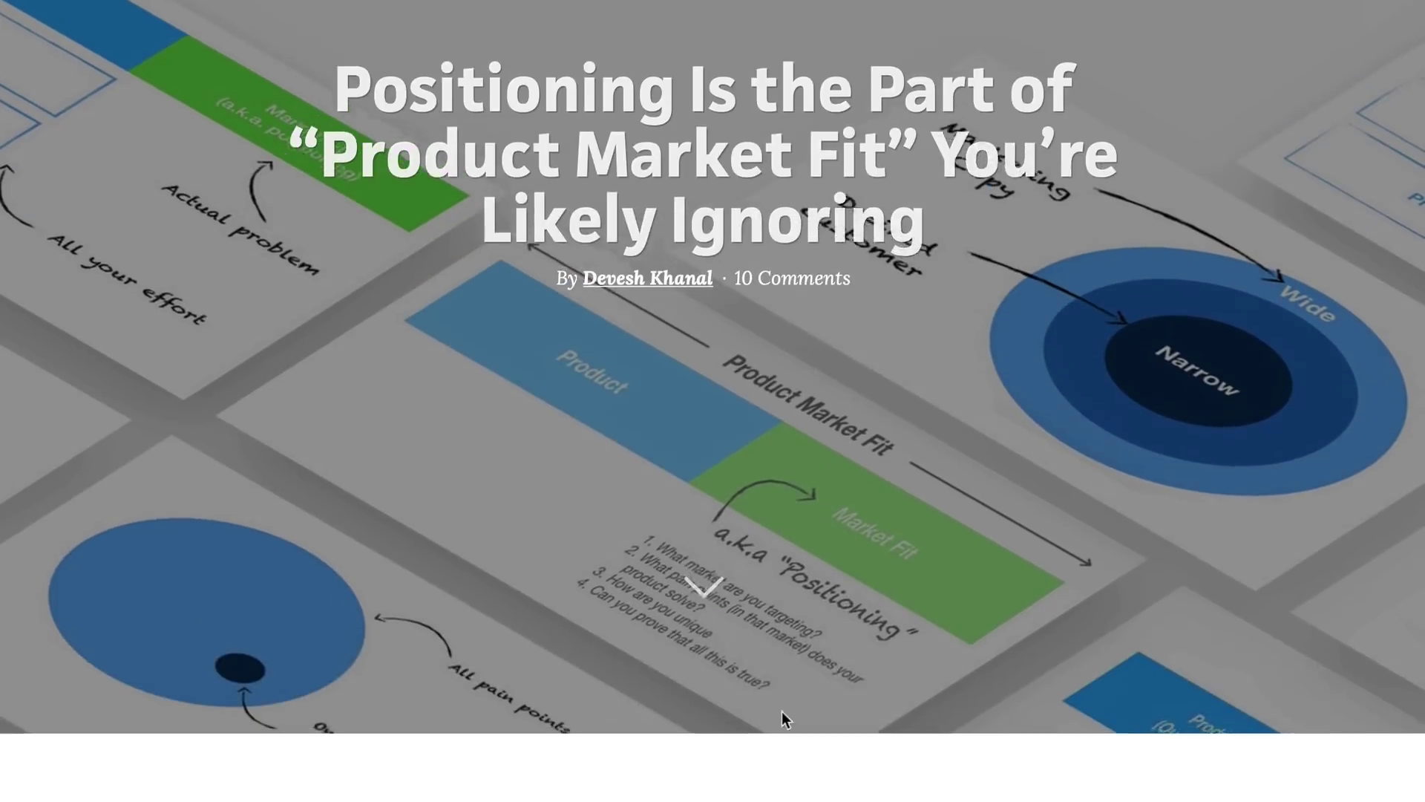
pyautogui.scroll(3, 672, 331)
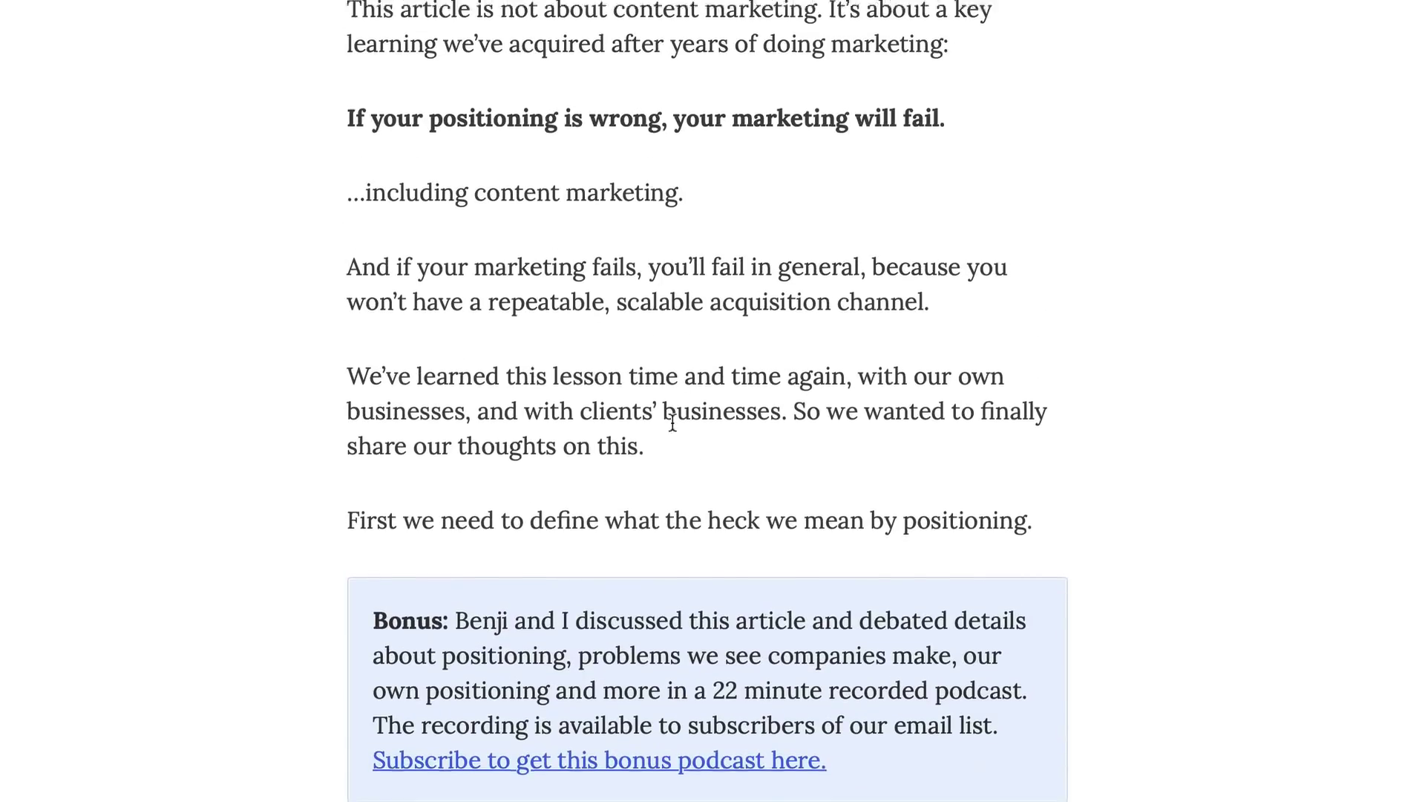
pyautogui.scroll(-4, 690, 363)
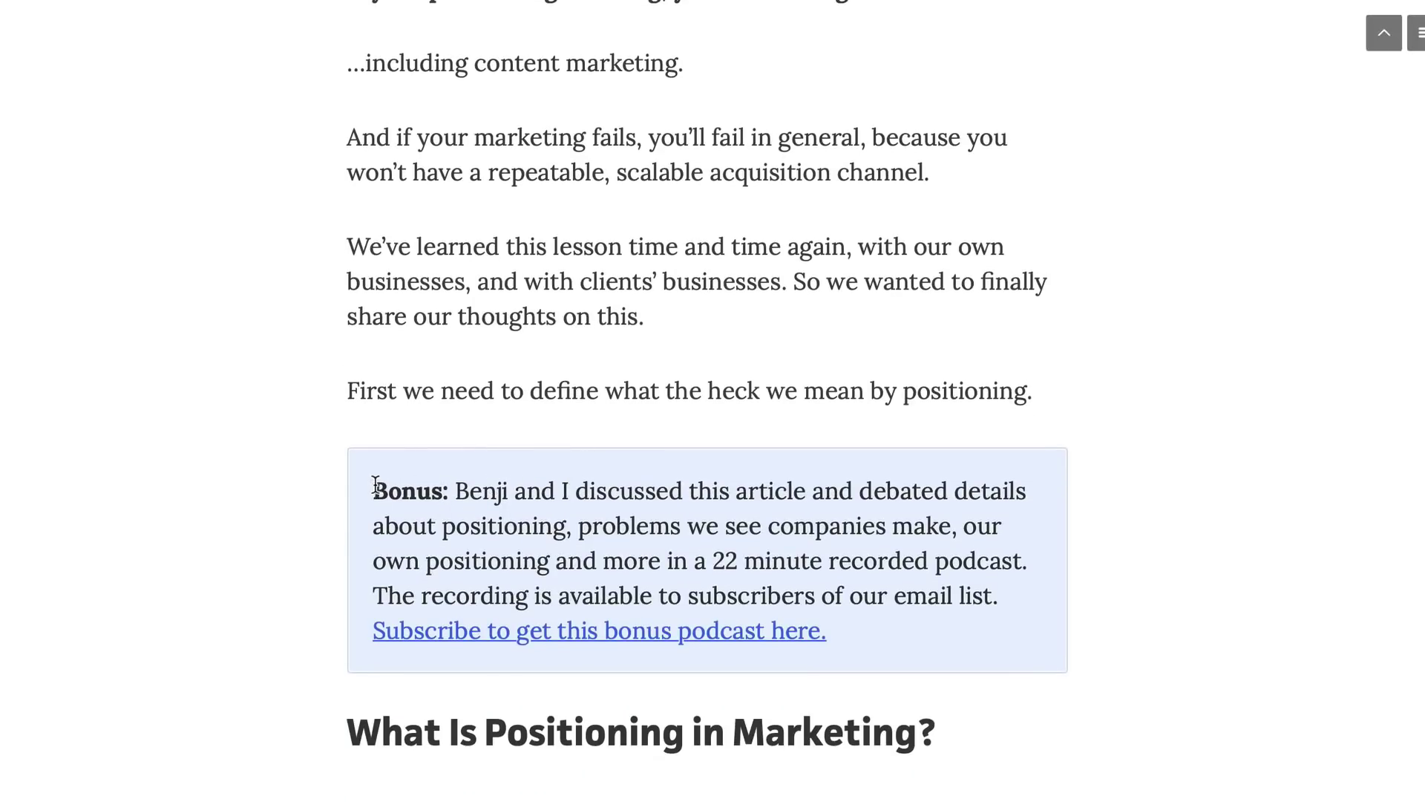
pyautogui.moveTo(375, 486); pyautogui.dragTo(547, 490)
pyautogui.click(580, 493)
pyautogui.scroll(-1, 579, 493)
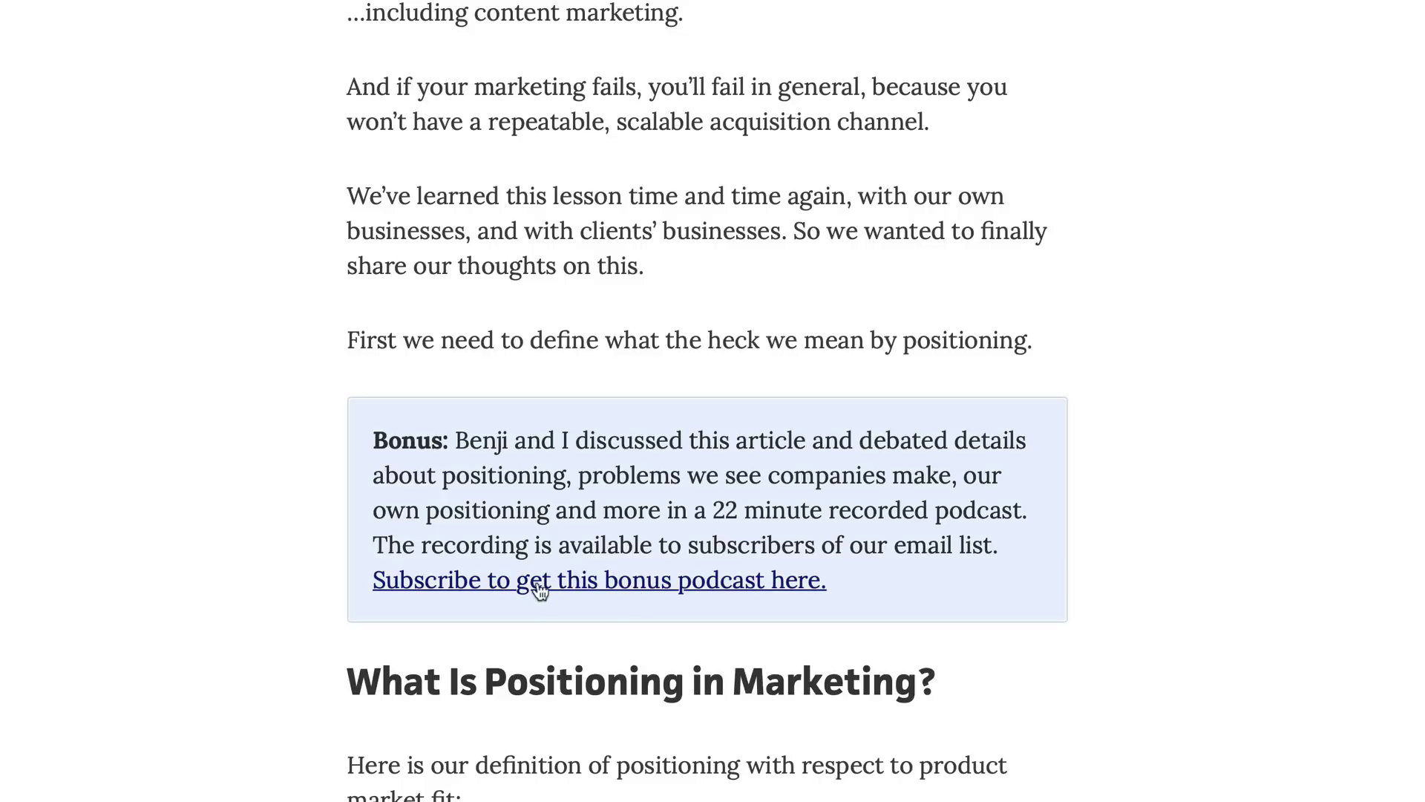
# Open the bonus podcast's subscription form twice to inspect its email opt-in, closing it each time.
pyautogui.click(715, 591)
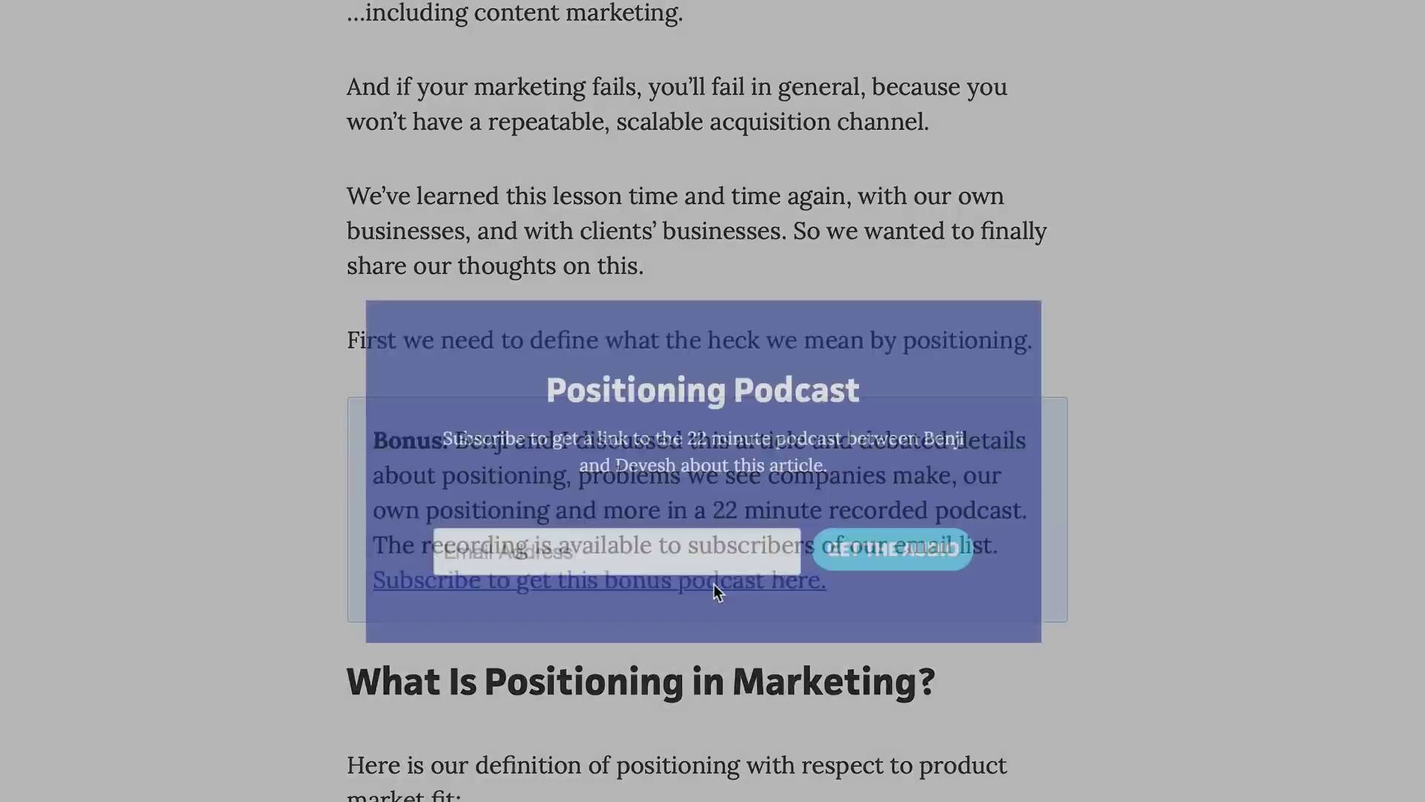
pyautogui.click(549, 555)
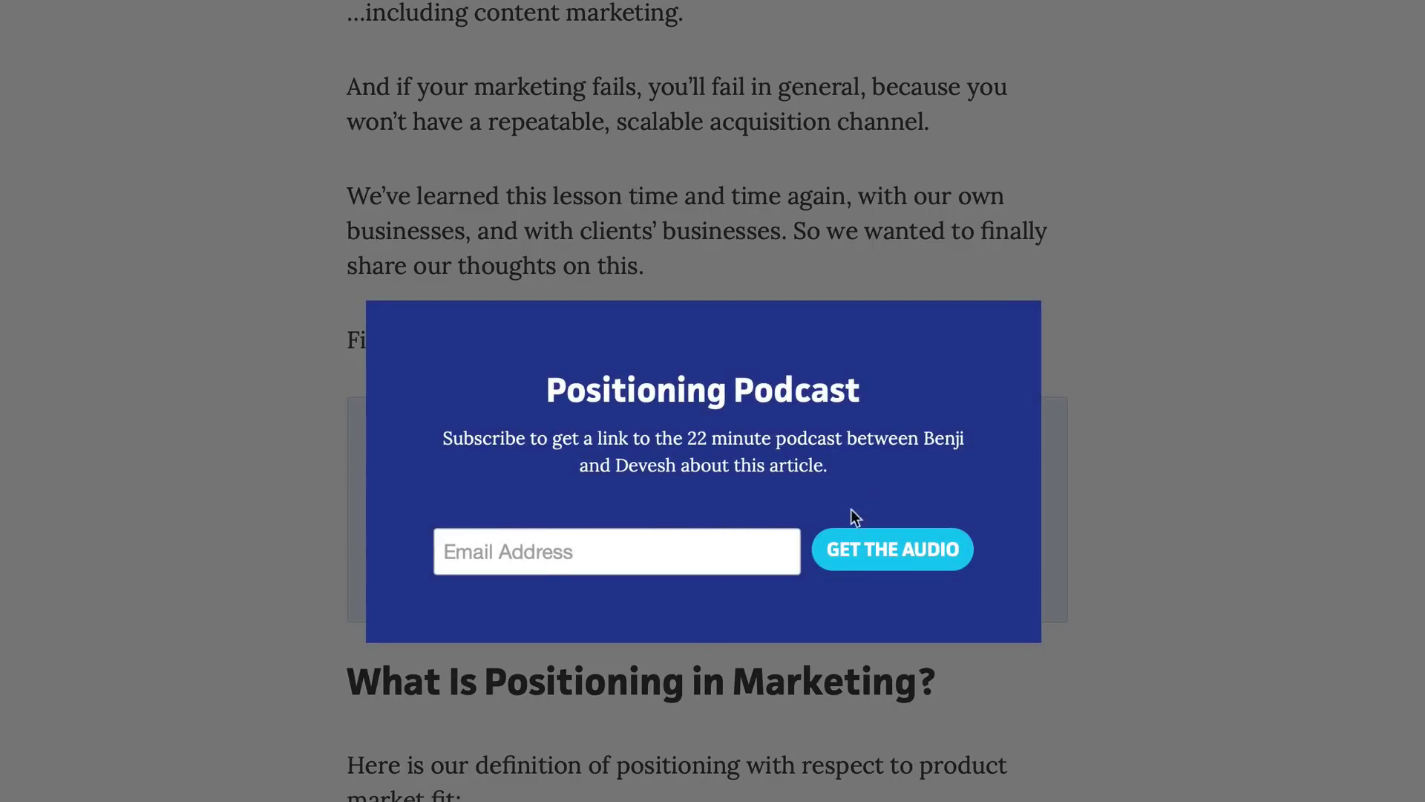
pyautogui.click(1018, 283)
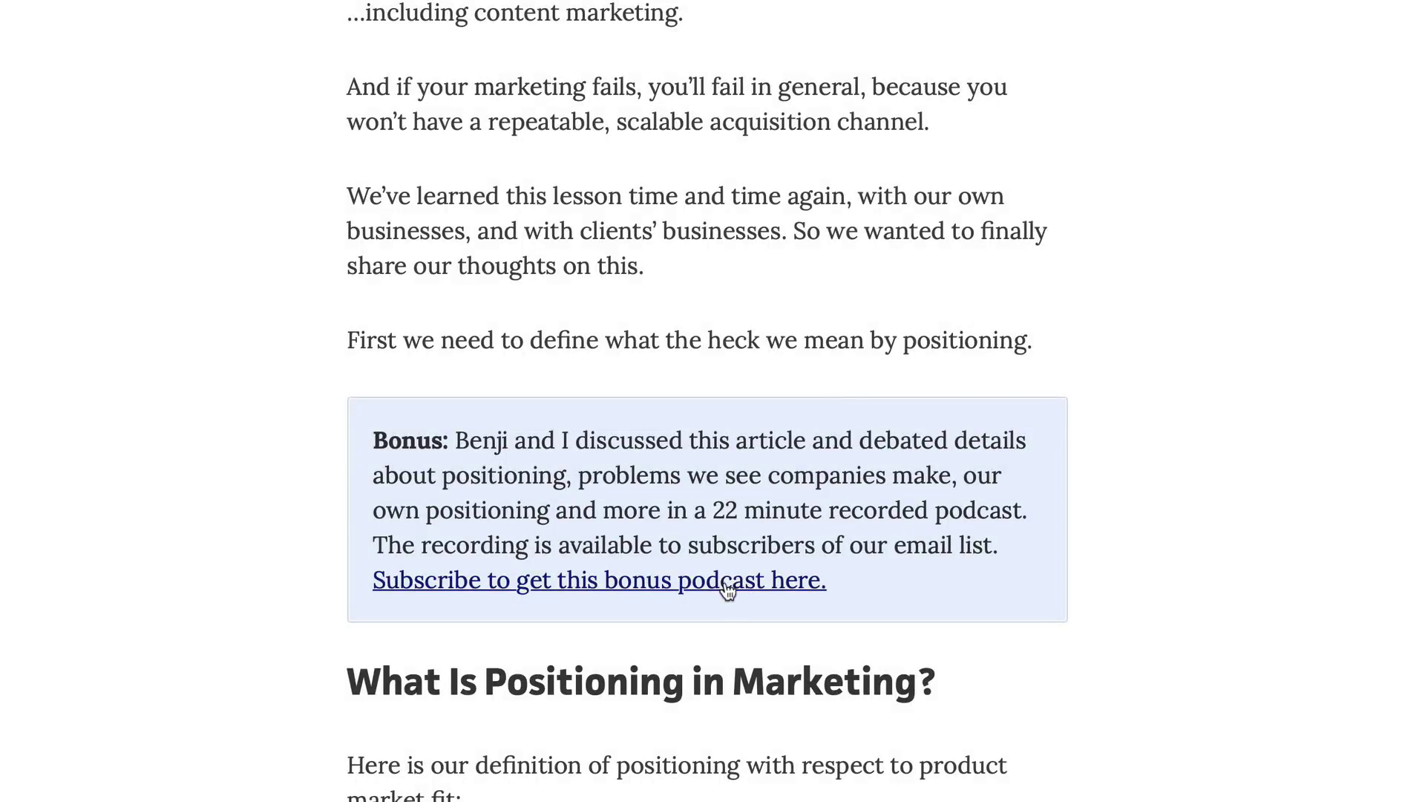
pyautogui.click(730, 588)
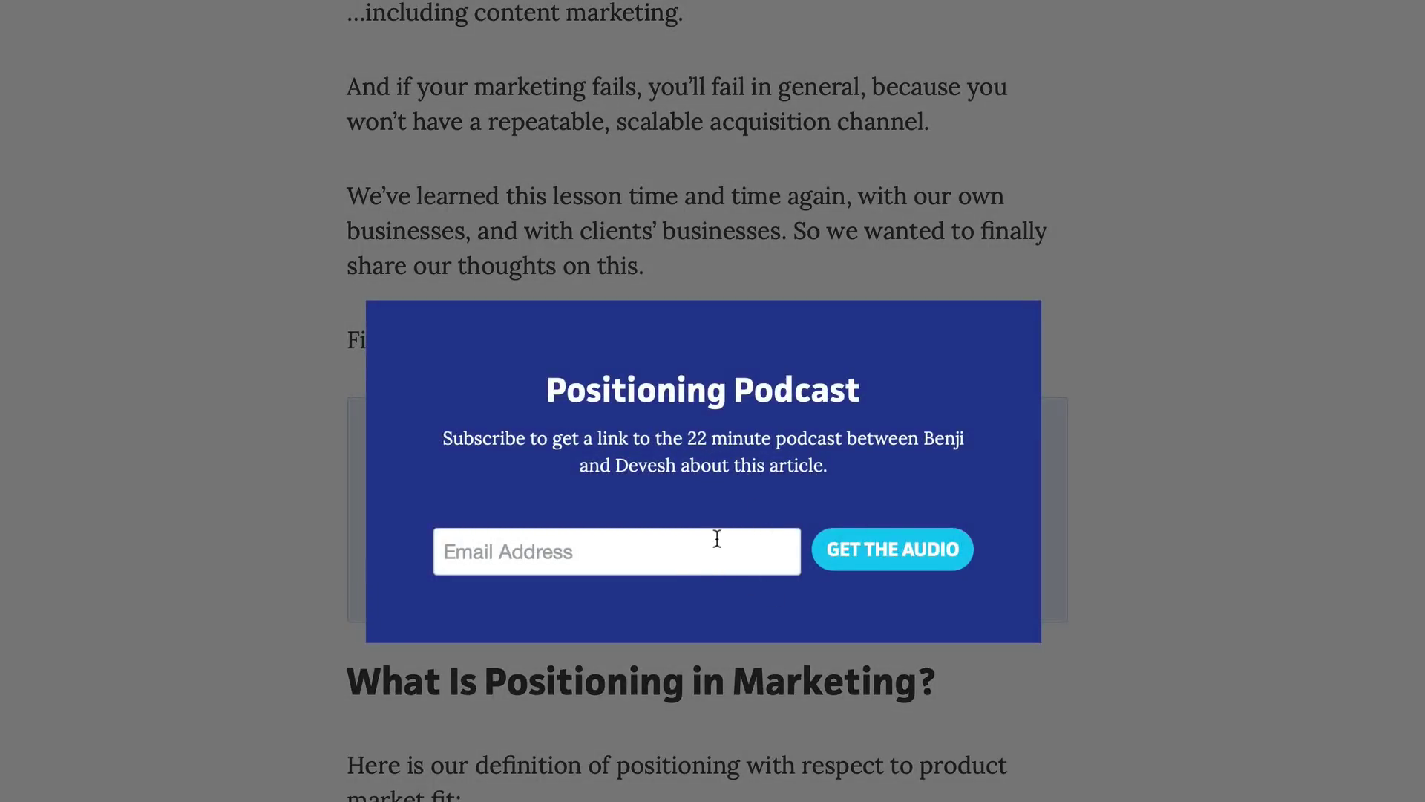
pyautogui.click(1140, 372)
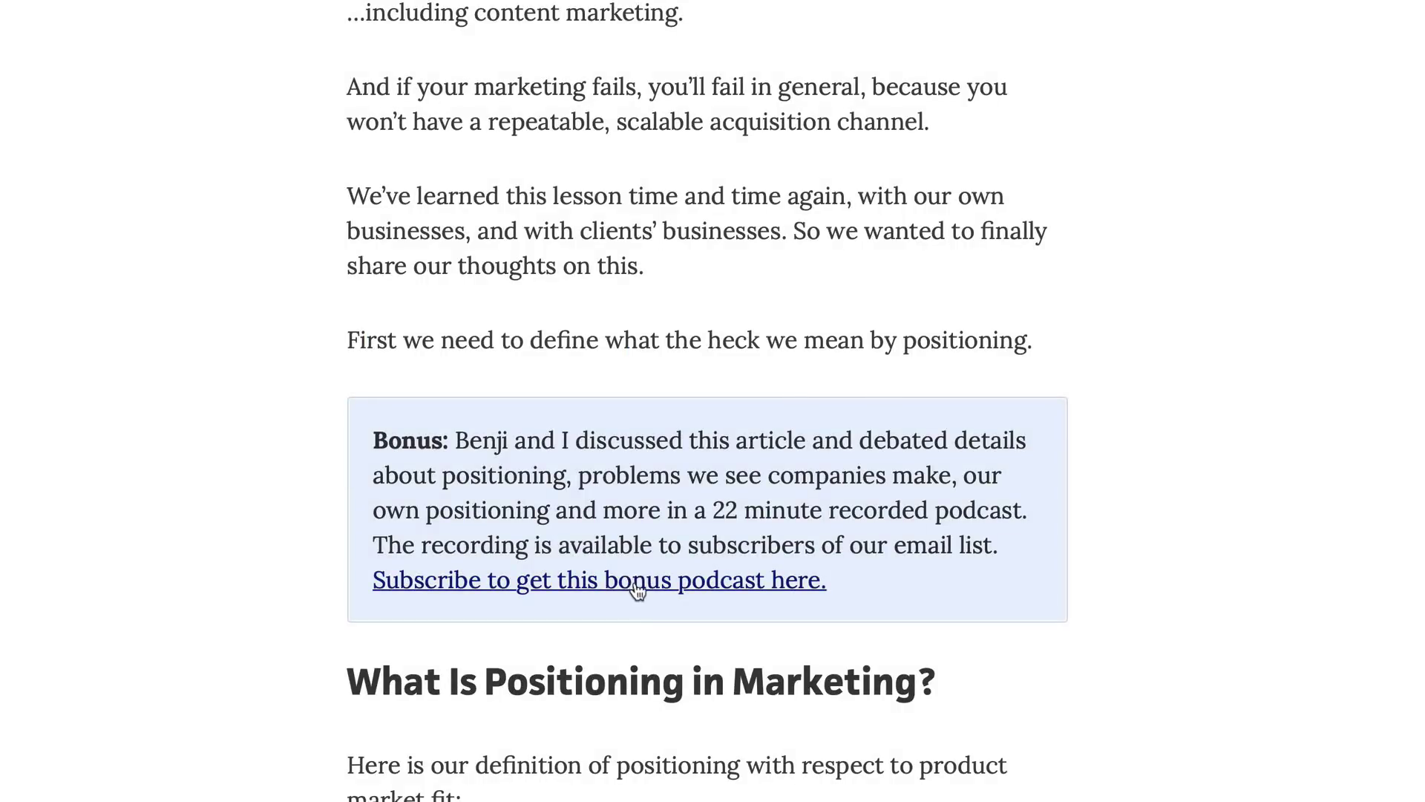
# Review how the bonus podcast offer is placed between the article's introduction and its first section heading.
pyautogui.scroll(-1, 631, 589)
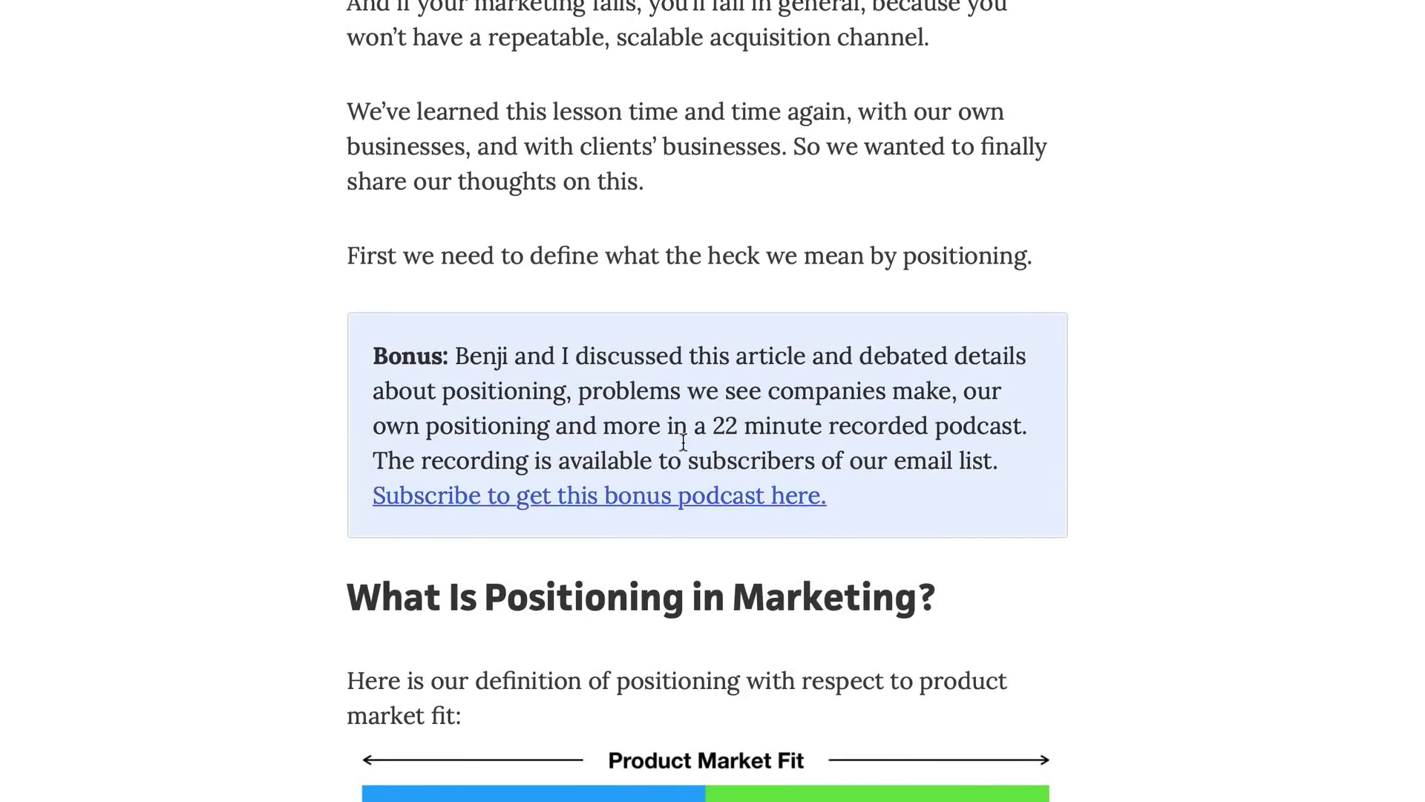
pyautogui.scroll(3, 683, 442)
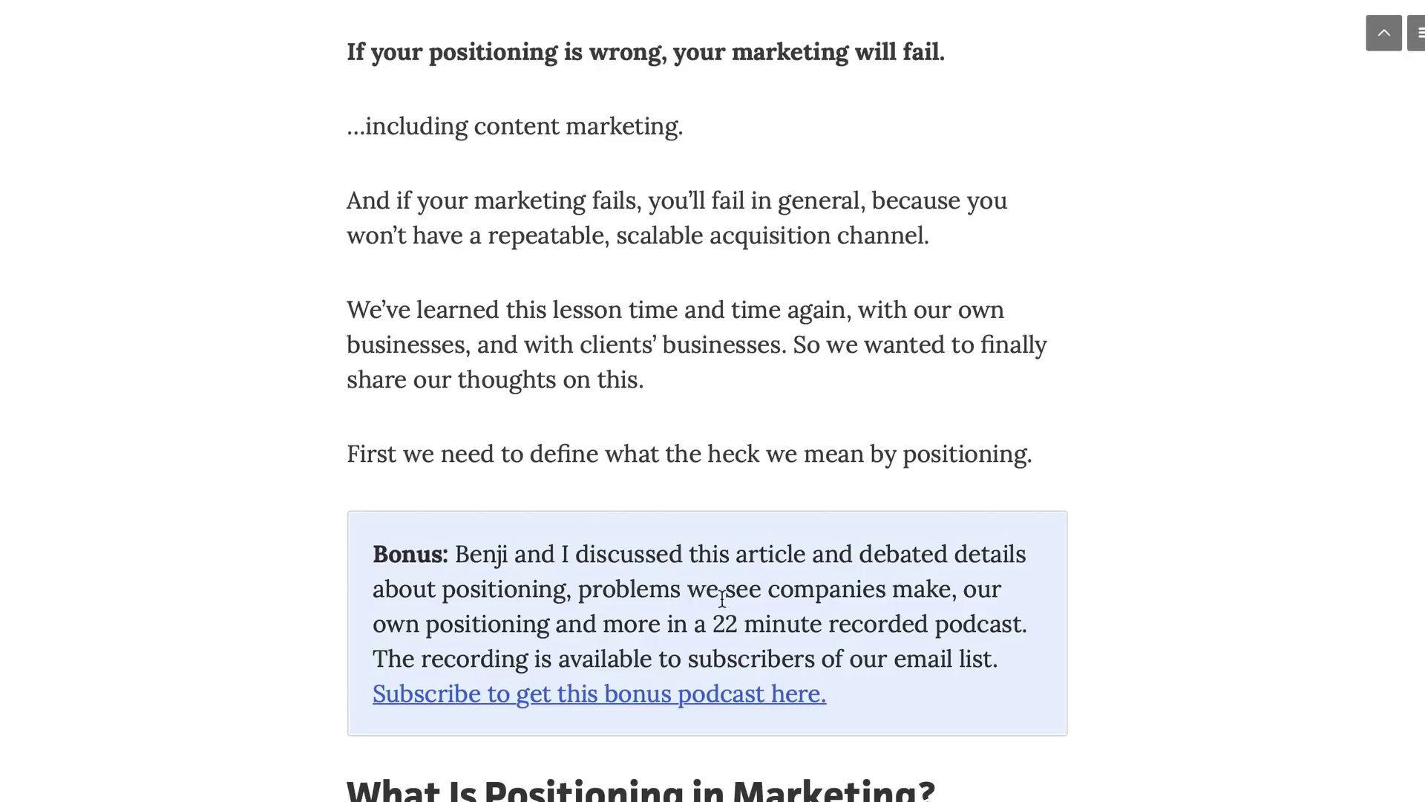
pyautogui.scroll(8, 687, 357)
pyautogui.scroll(-4, 688, 557)
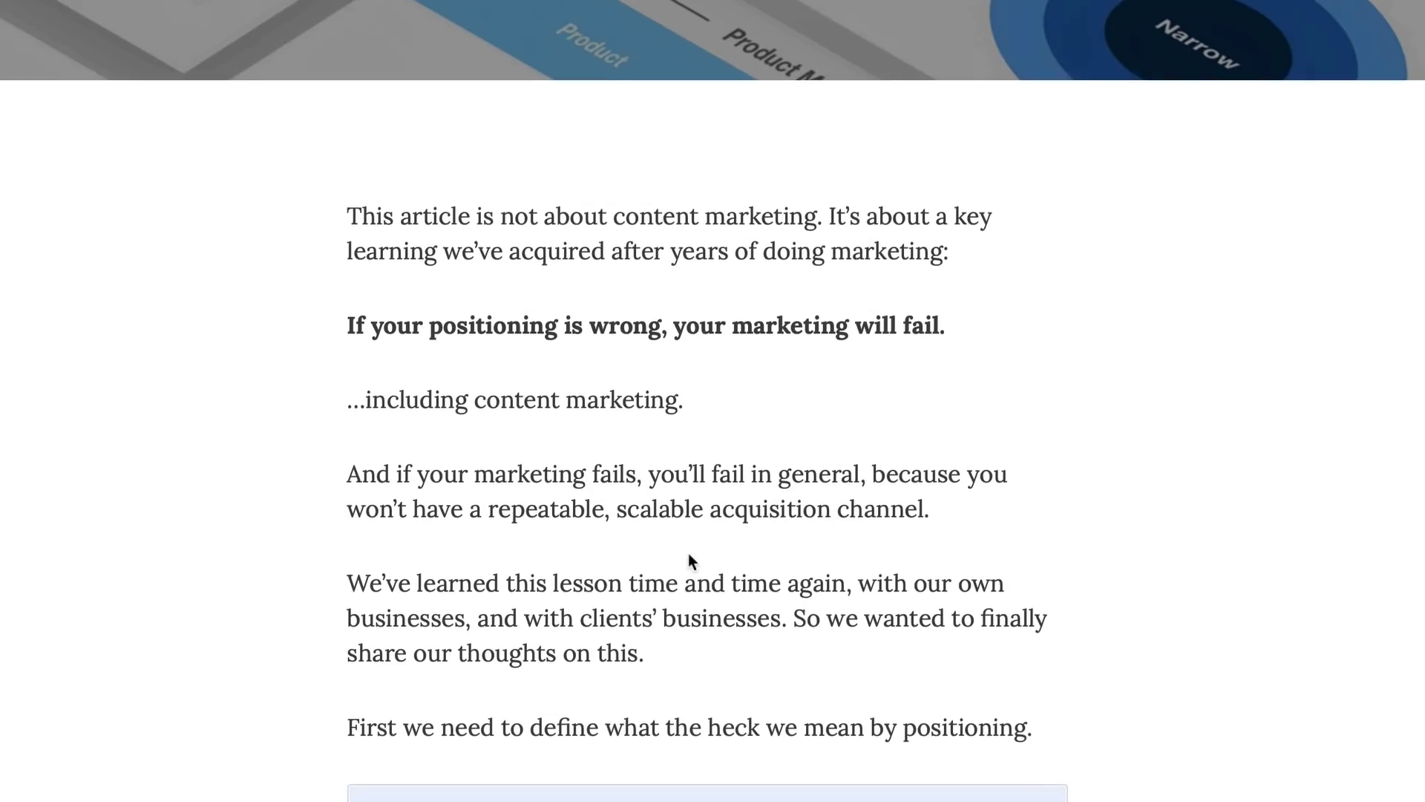
pyautogui.scroll(-3, 688, 554)
pyautogui.scroll(1, 500, 220)
pyautogui.scroll(-1, 686, 591)
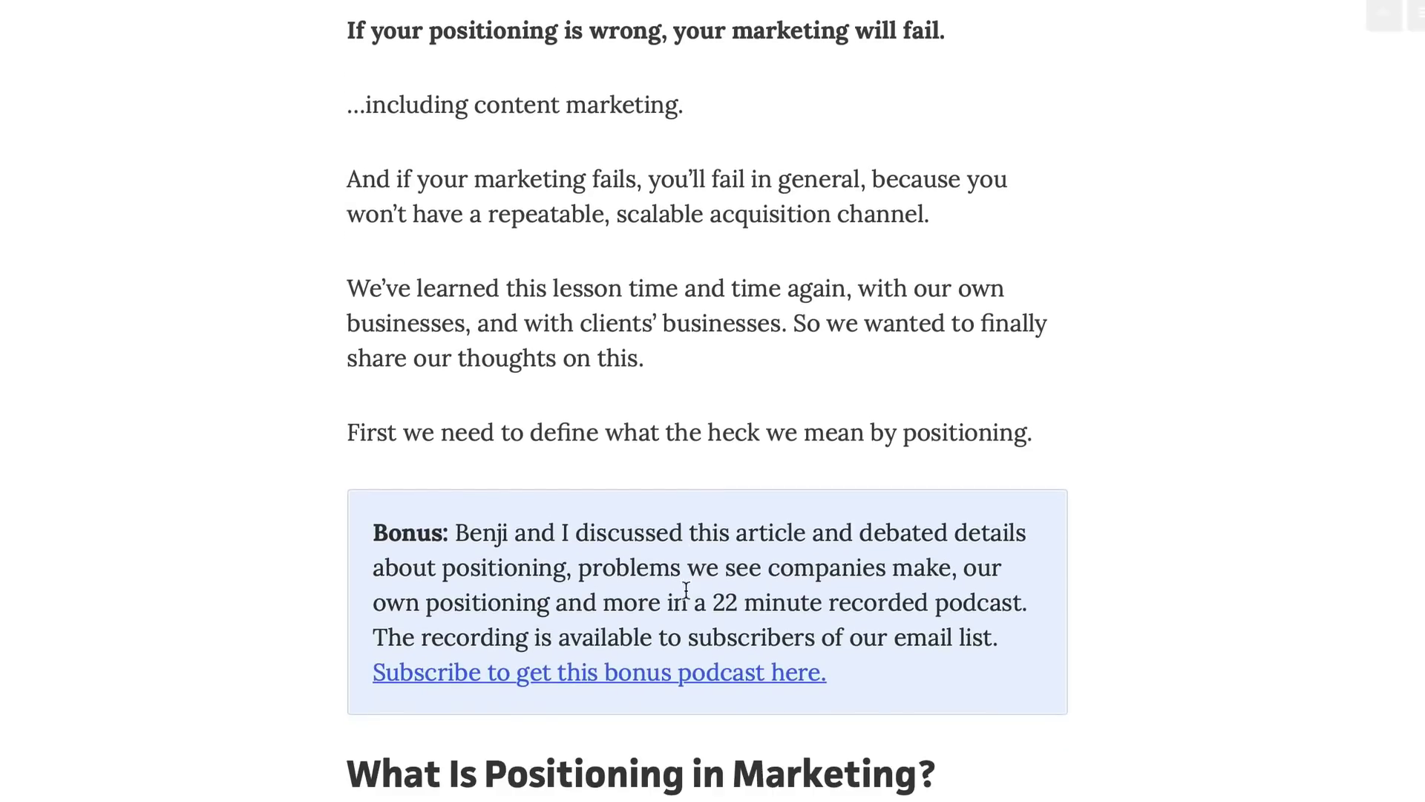
pyautogui.scroll(5, 773, 401)
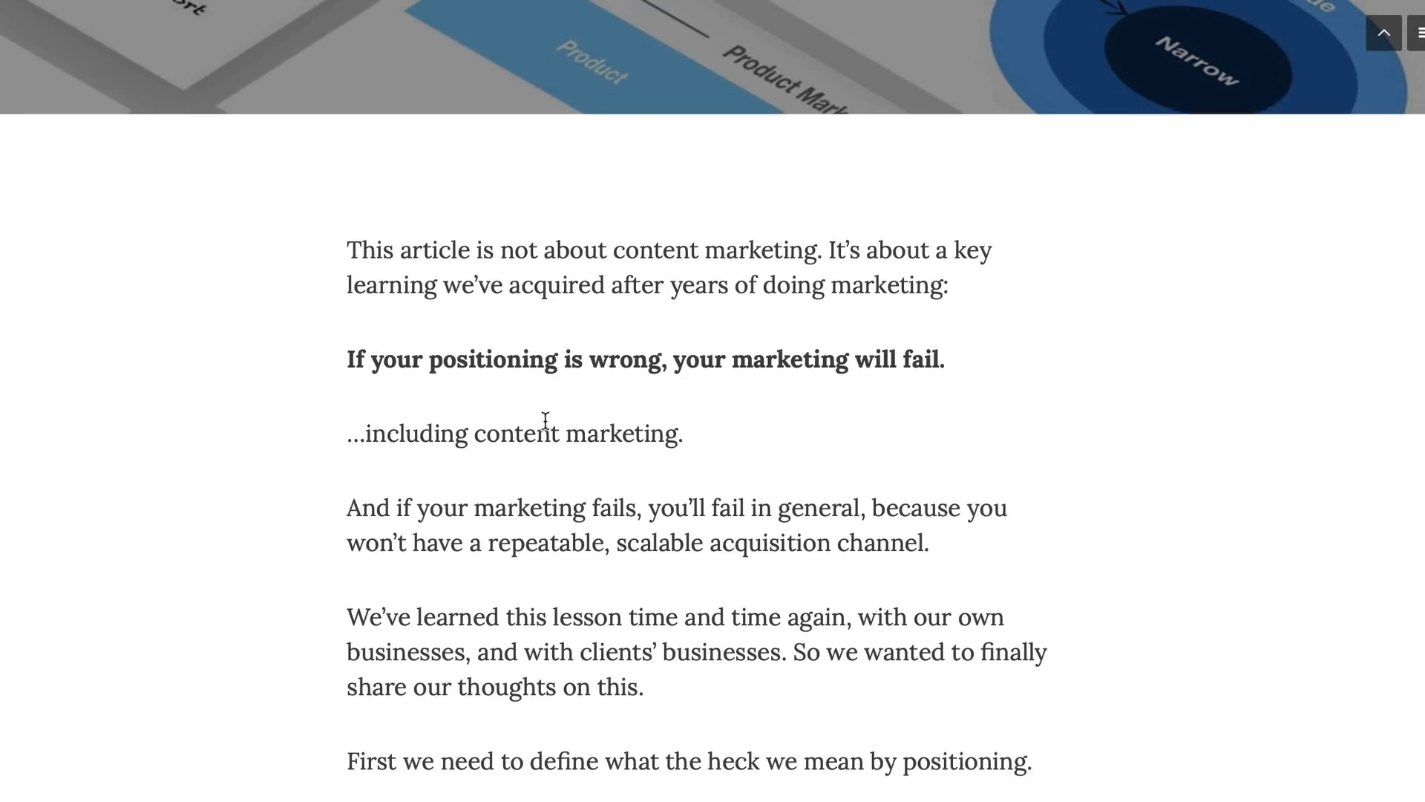
pyautogui.scroll(-2, 663, 249)
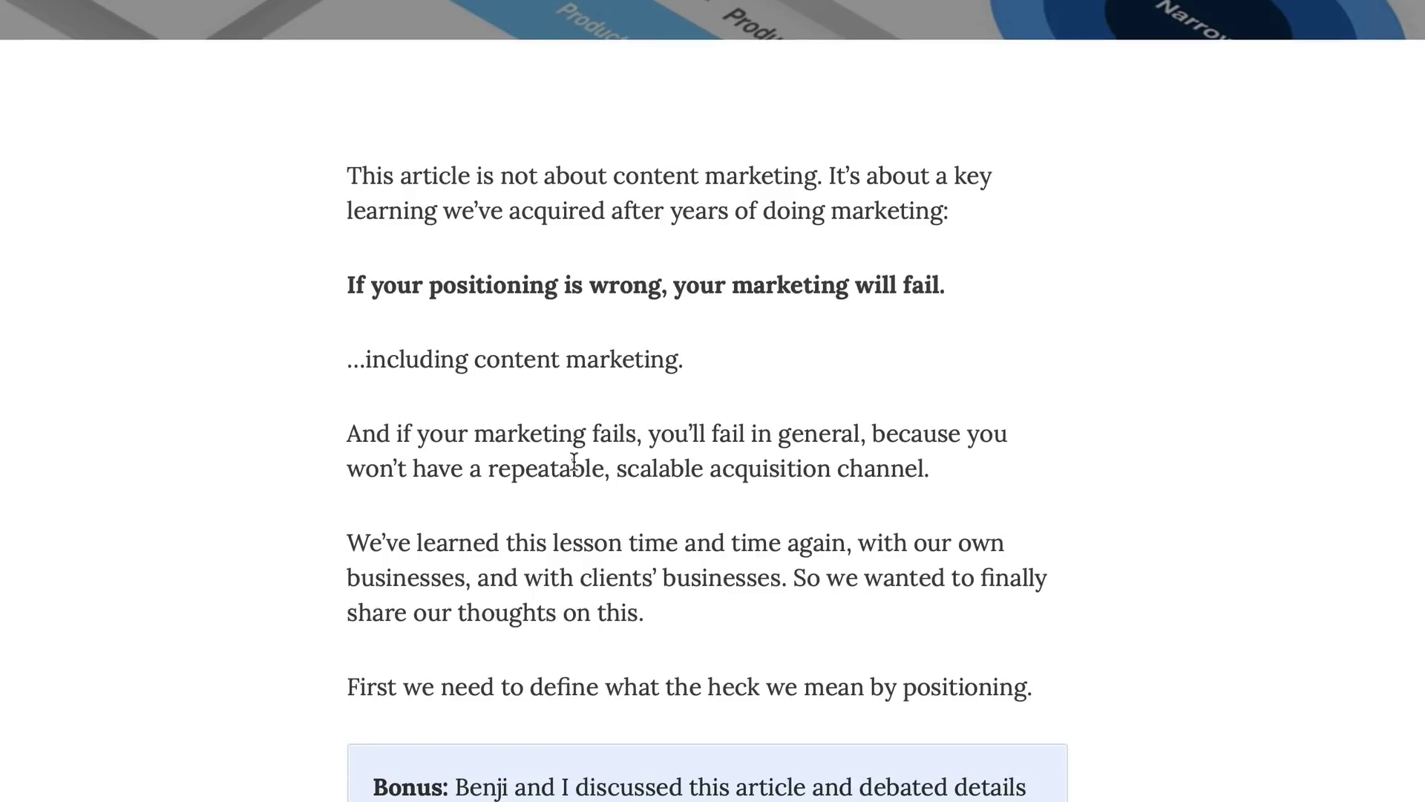
pyautogui.scroll(-2, 605, 447)
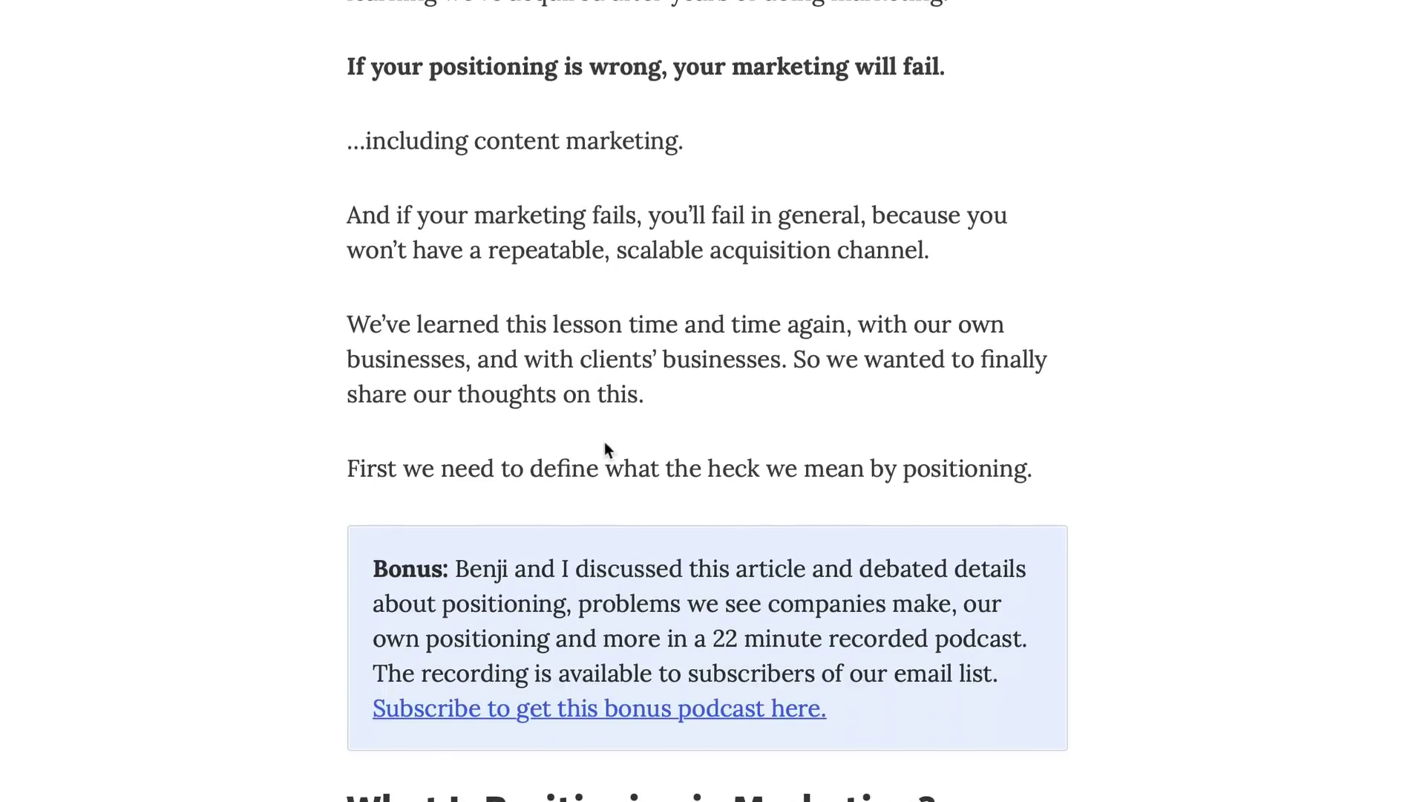
pyautogui.scroll(-1, 654, 560)
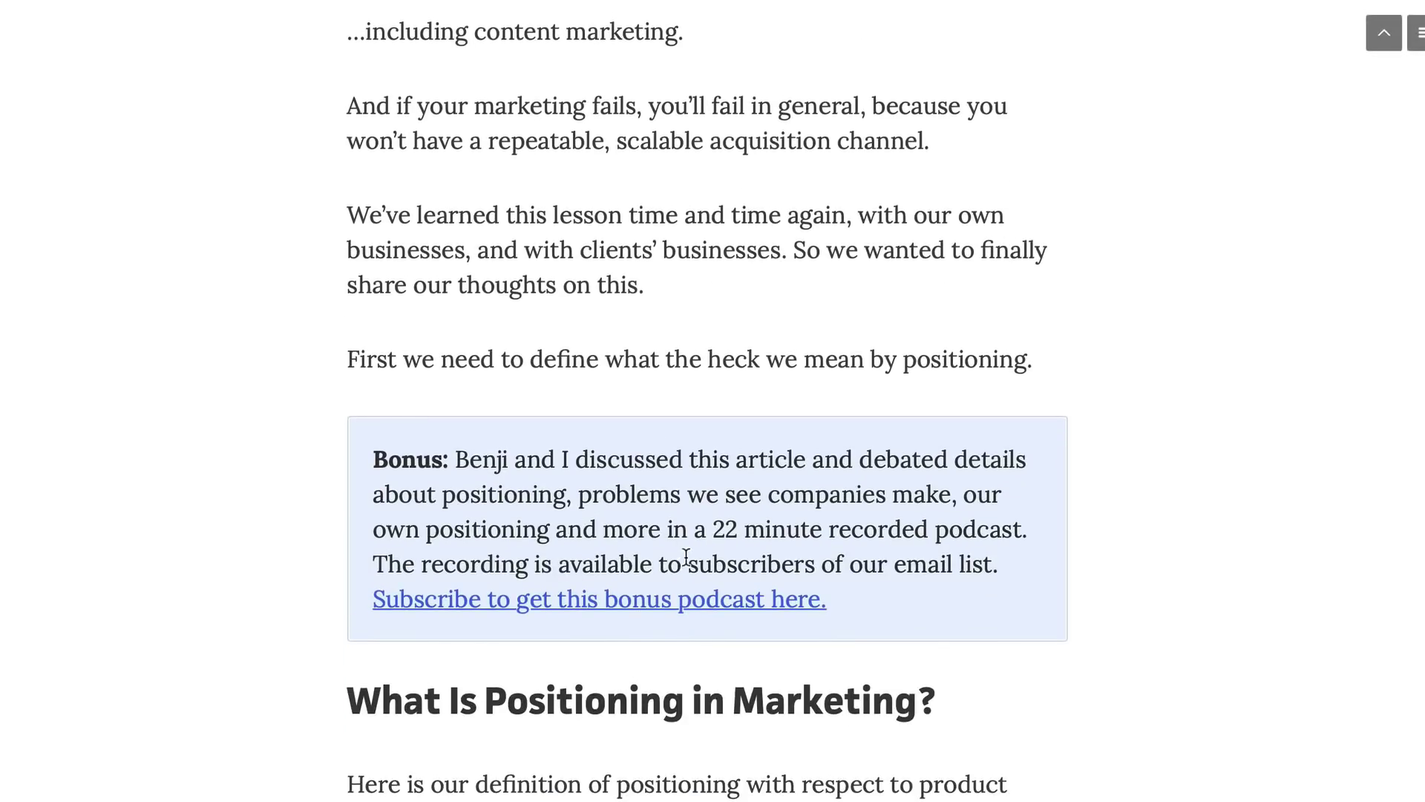
pyautogui.scroll(-2, 638, 536)
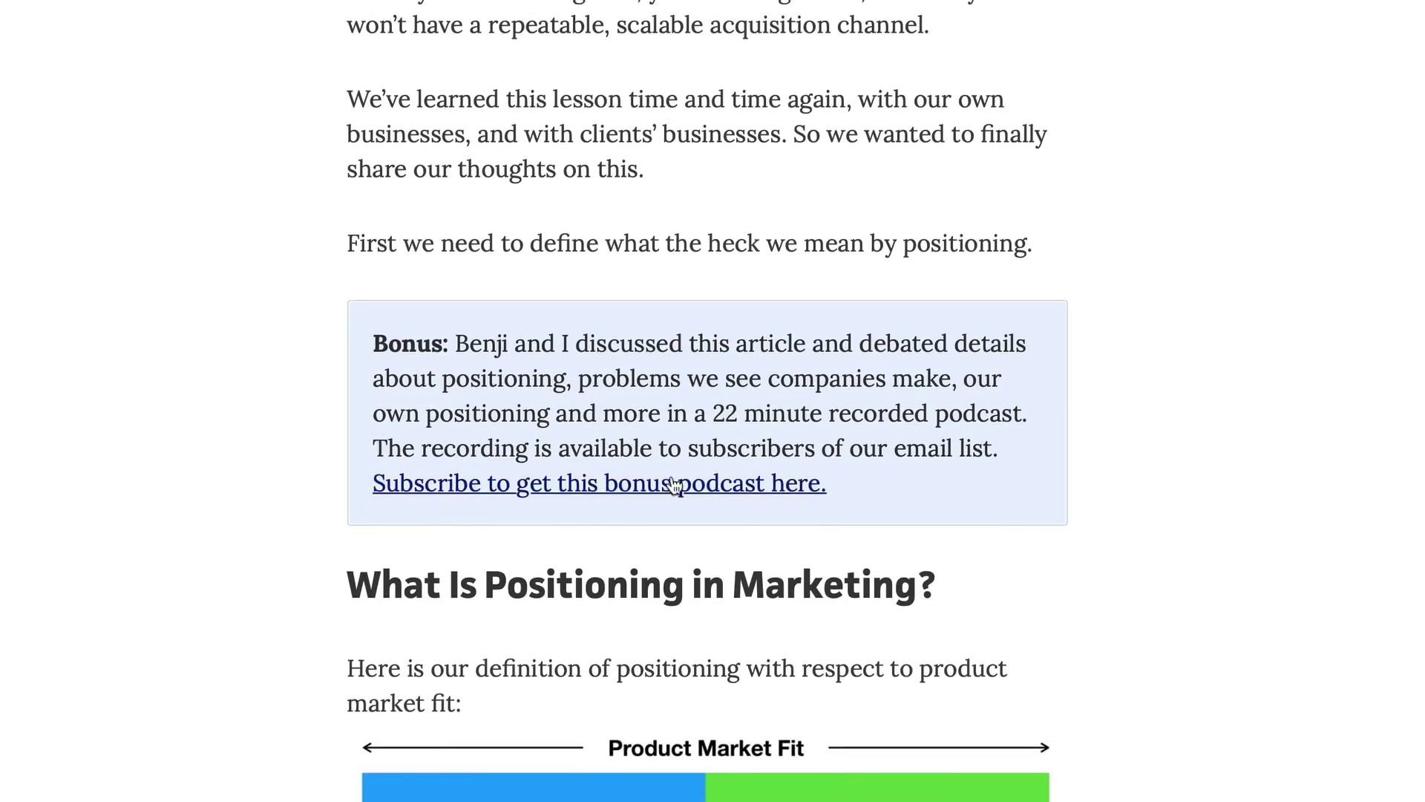
# Check the bonus podcast's email subscription form once more and dismiss it.
pyautogui.scroll(1, 636, 500)
pyautogui.click(643, 538)
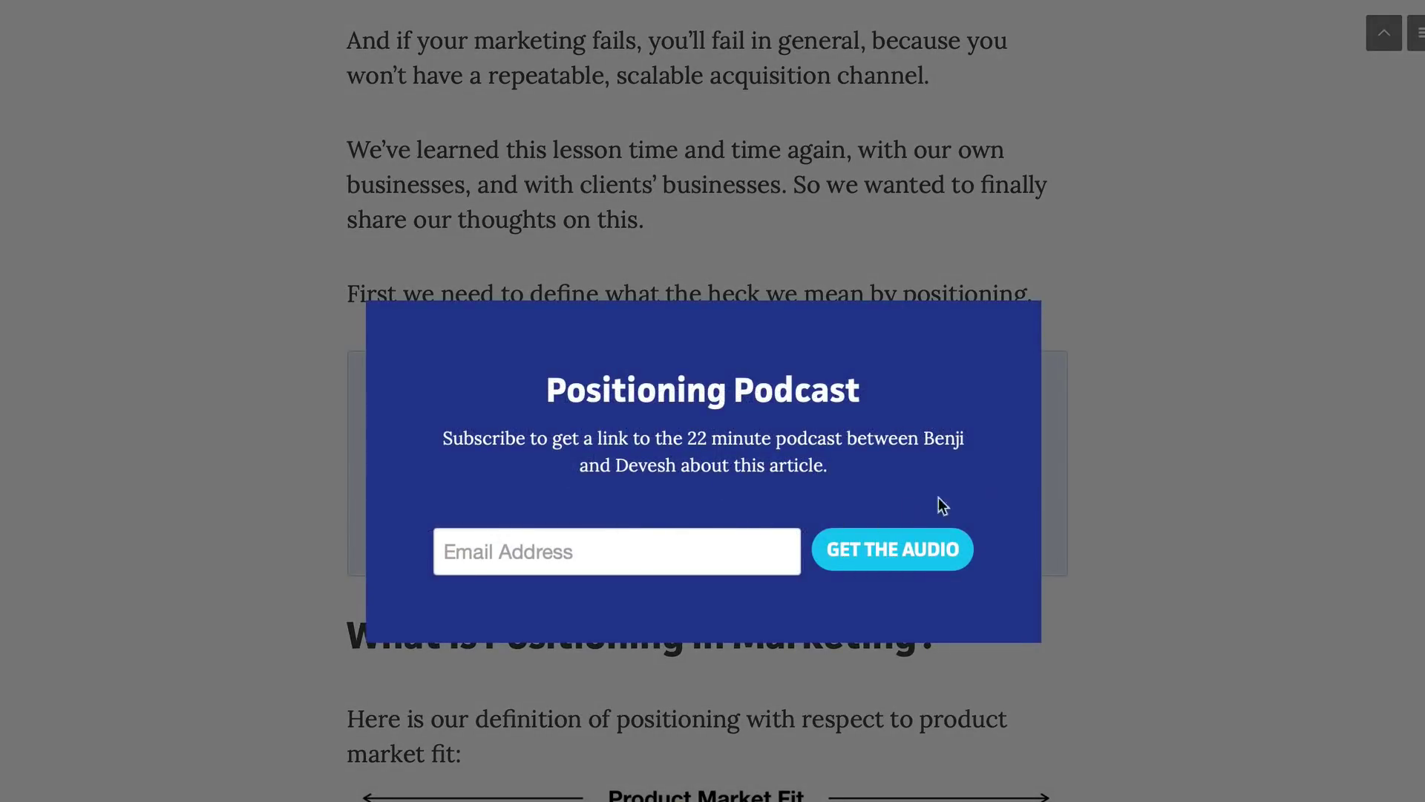
pyautogui.click(1052, 448)
pyautogui.scroll(1, 824, 413)
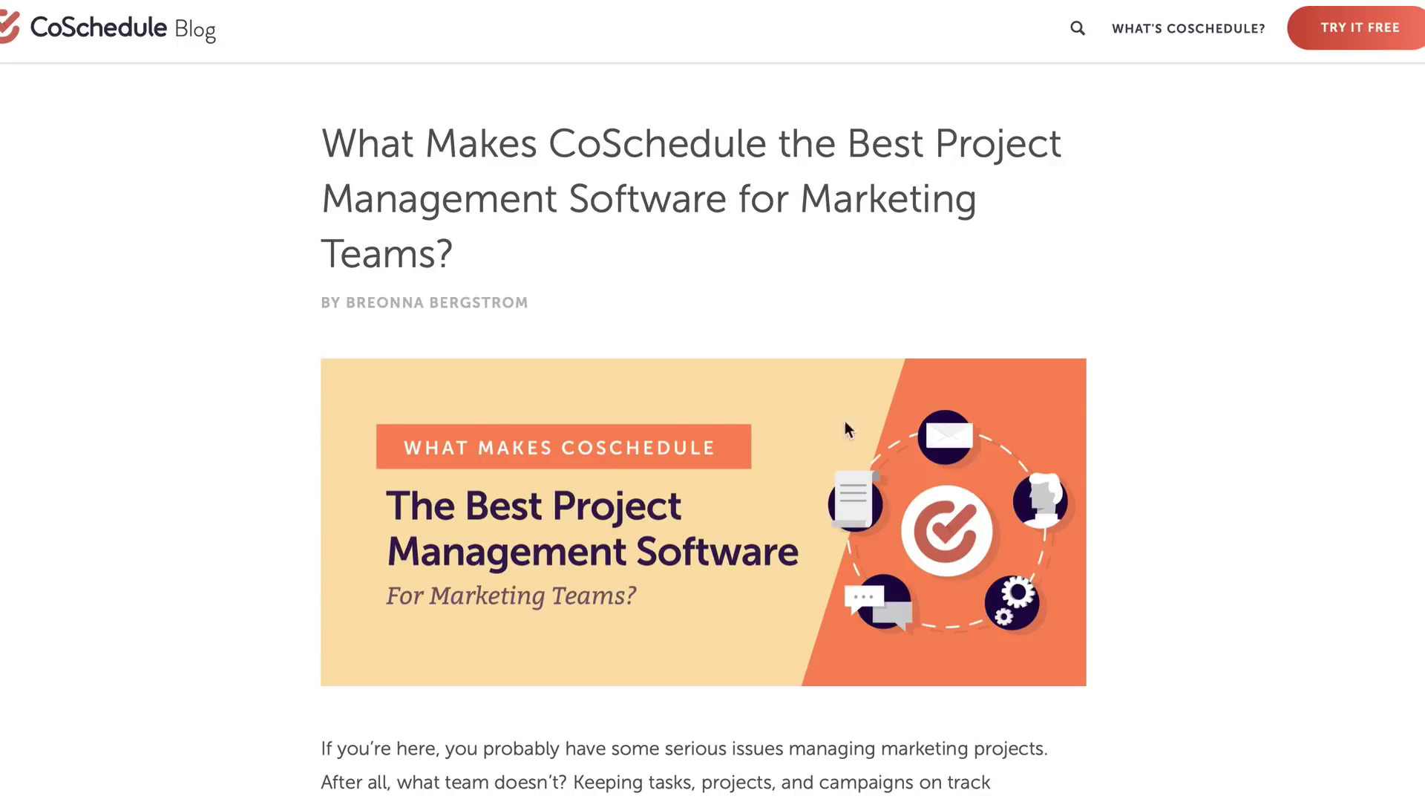
# Look through the CoSchedule project management software article for its free Marketing Project Management Calendar Template opt-in form.
pyautogui.scroll(-2, 816, 482)
pyautogui.scroll(-1, 831, 787)
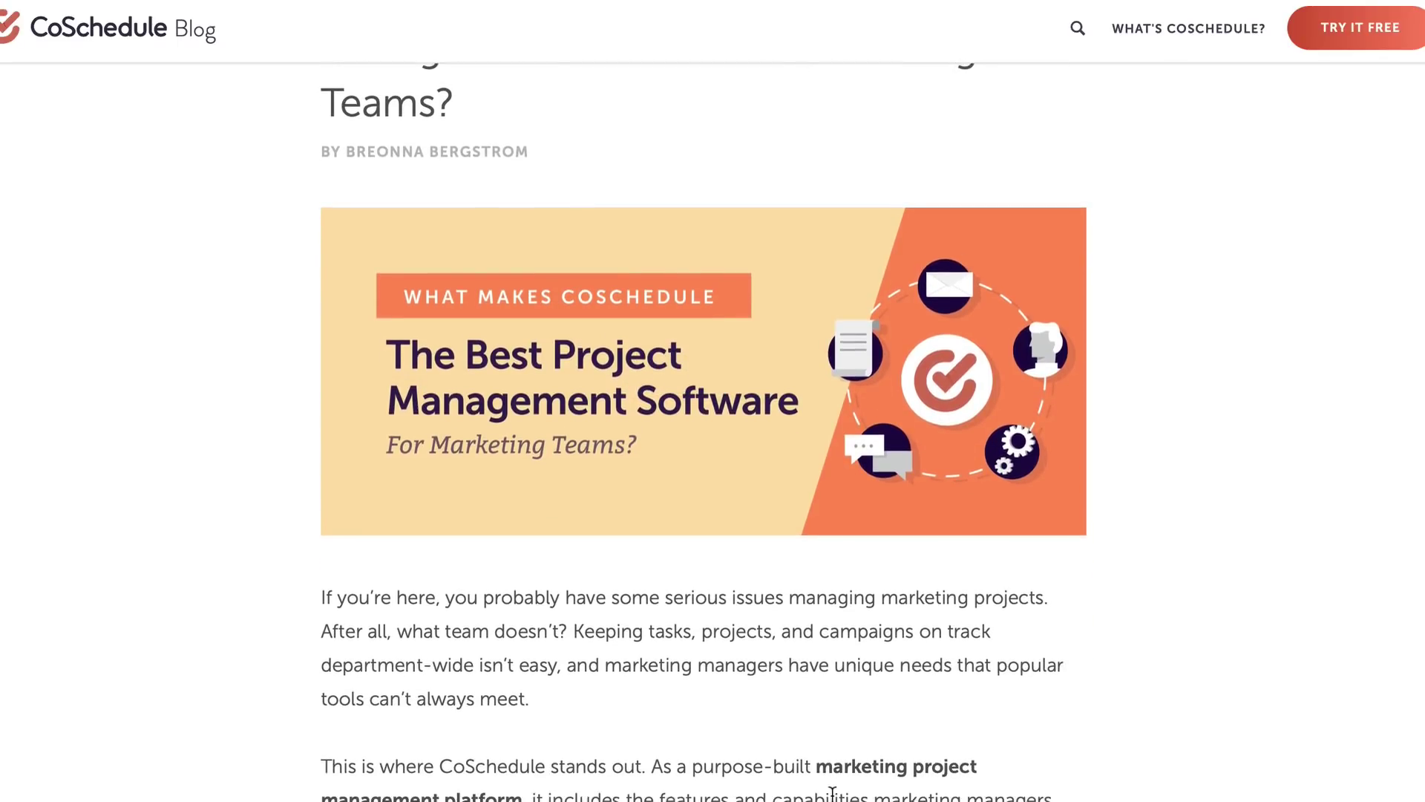
pyautogui.scroll(-2, 773, 614)
pyautogui.scroll(-20, 774, 607)
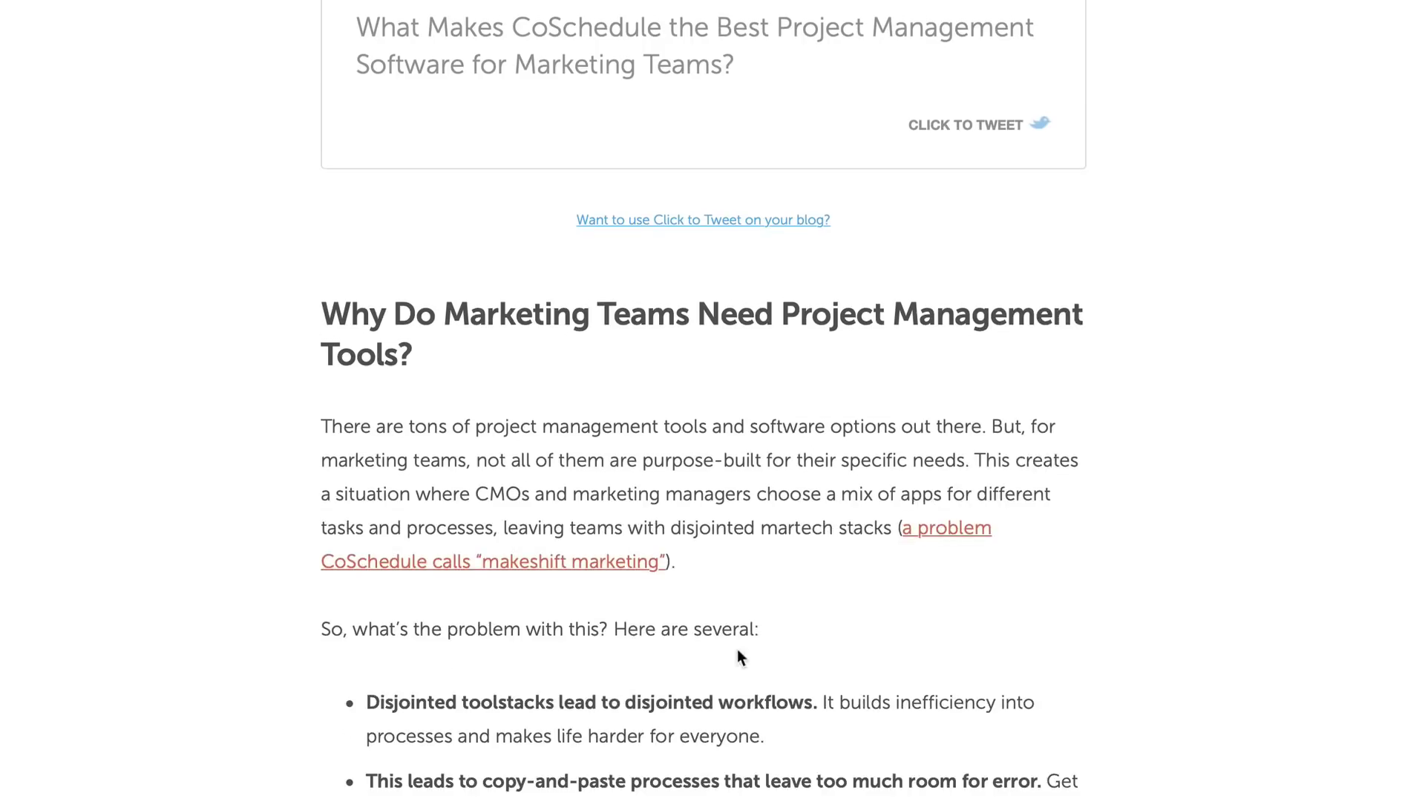
pyautogui.scroll(-12, 757, 450)
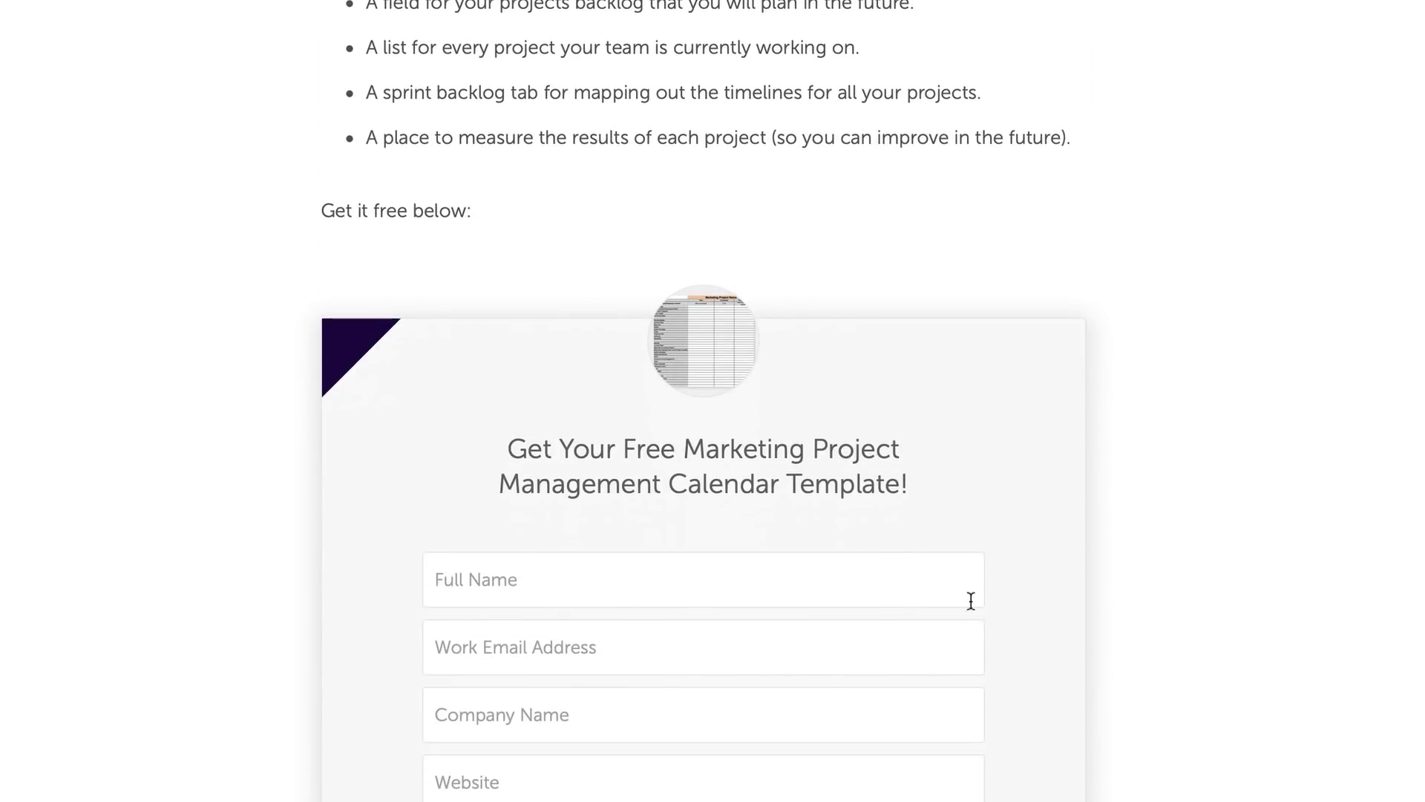
pyautogui.scroll(-1, 736, 405)
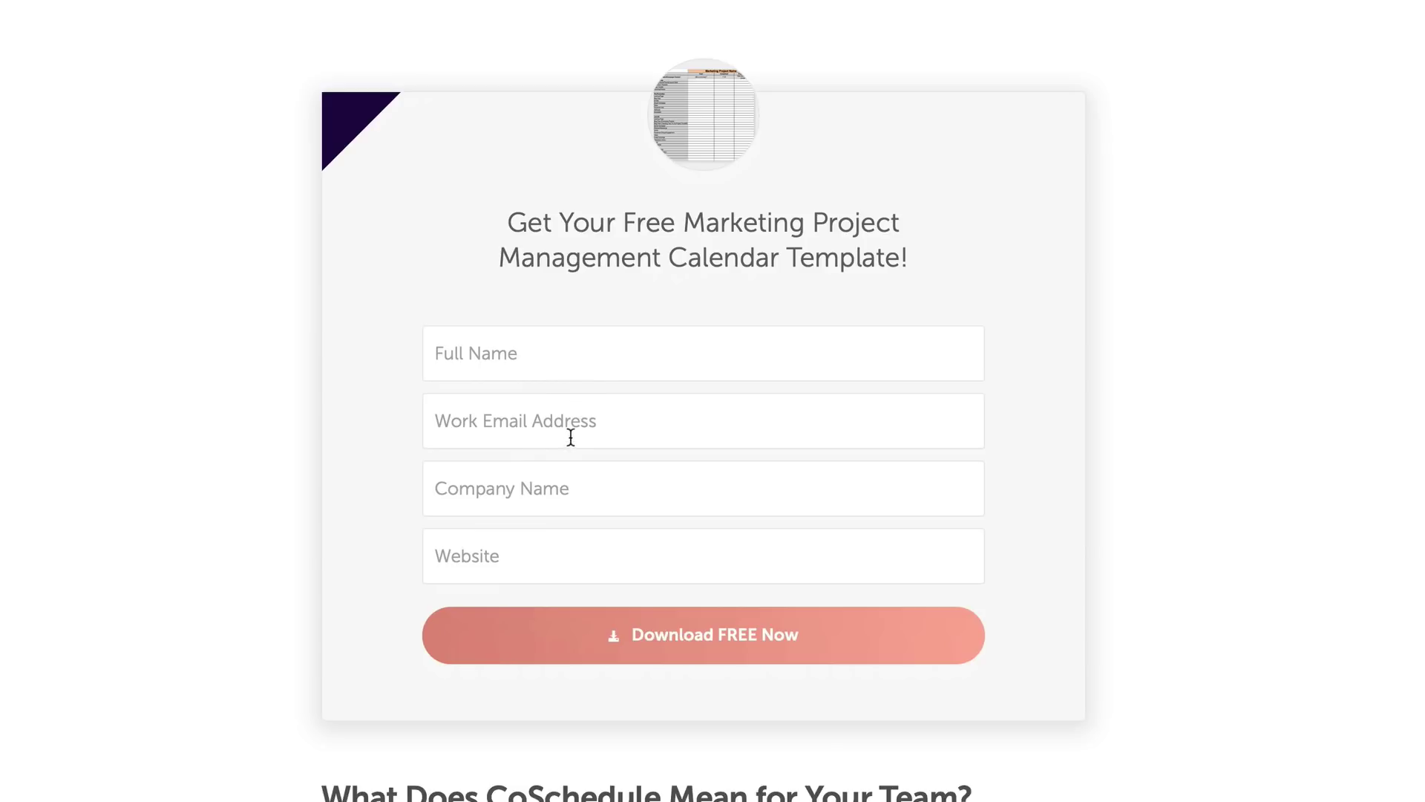
# Inspect the template form's fields and highlight its heading "Get Your Free Marketing Project Management Calendar Template!".
pyautogui.click(569, 489)
pyautogui.click(1137, 386)
pyautogui.moveTo(510, 222); pyautogui.dragTo(1196, 253)
pyautogui.click(1196, 252)
pyautogui.moveTo(515, 223); pyautogui.dragTo(918, 260)
pyautogui.click(934, 374)
# Review how the calendar template form is placed between the surrounding sections of the CoSchedule article.
pyautogui.scroll(-2, 633, 503)
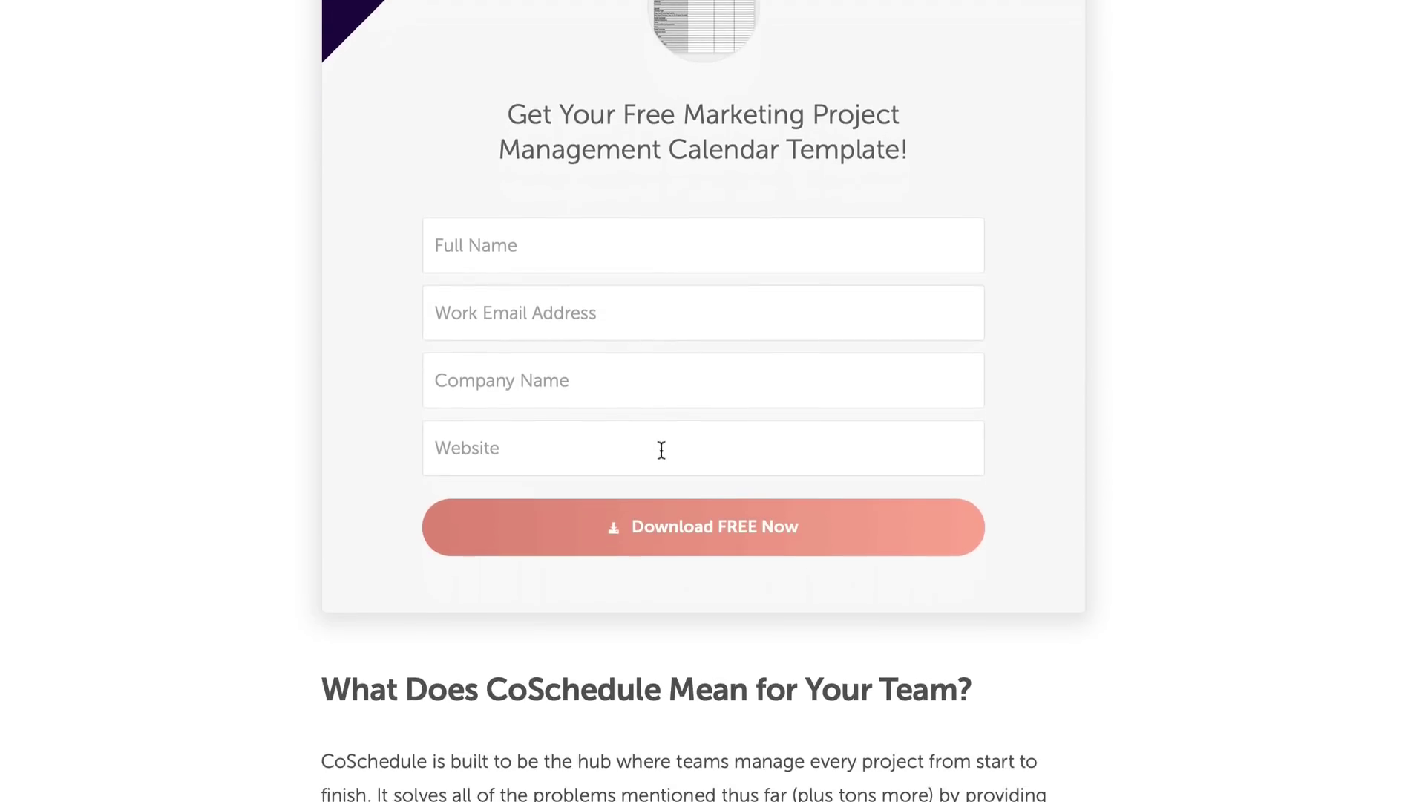
pyautogui.scroll(3, 662, 448)
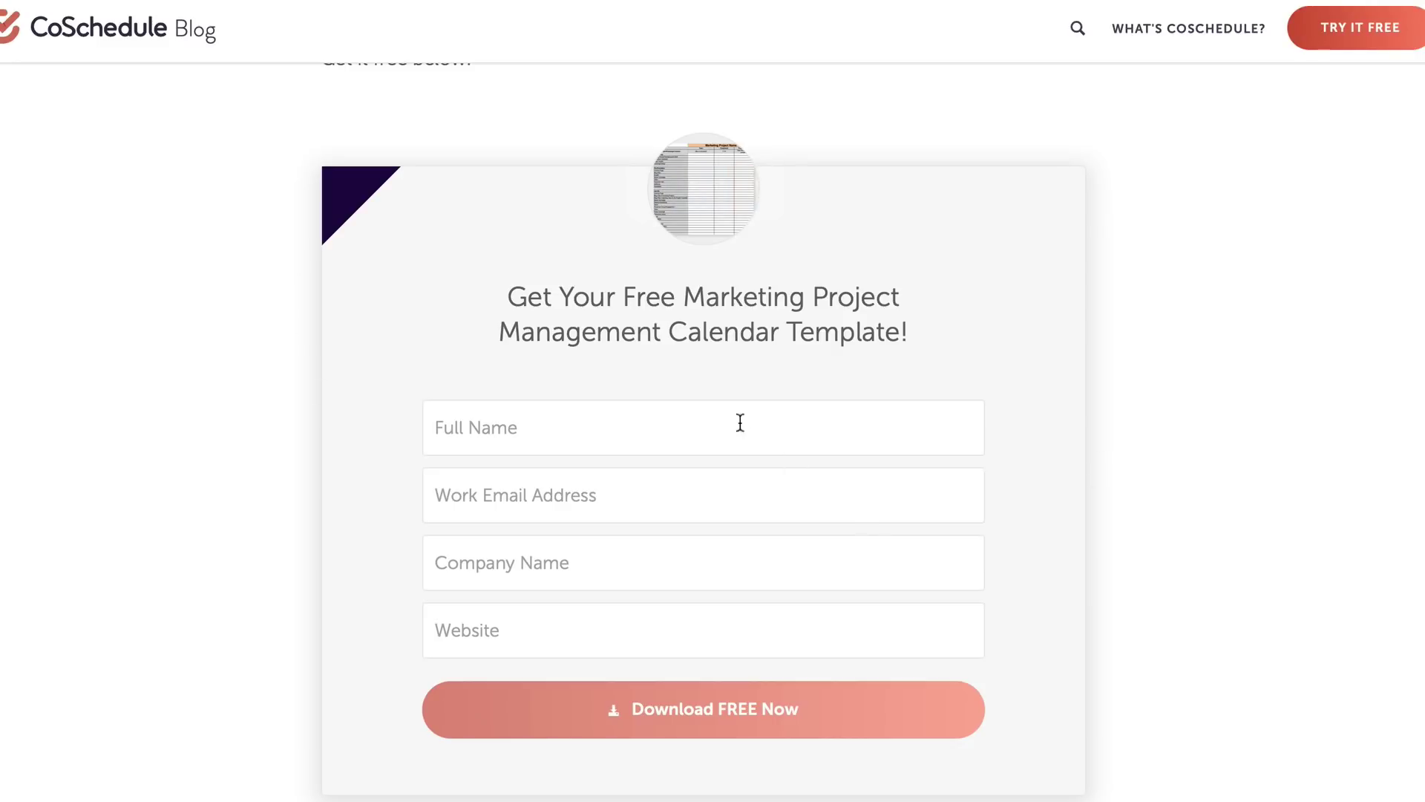
pyautogui.scroll(3, 811, 523)
pyautogui.scroll(-2, 768, 535)
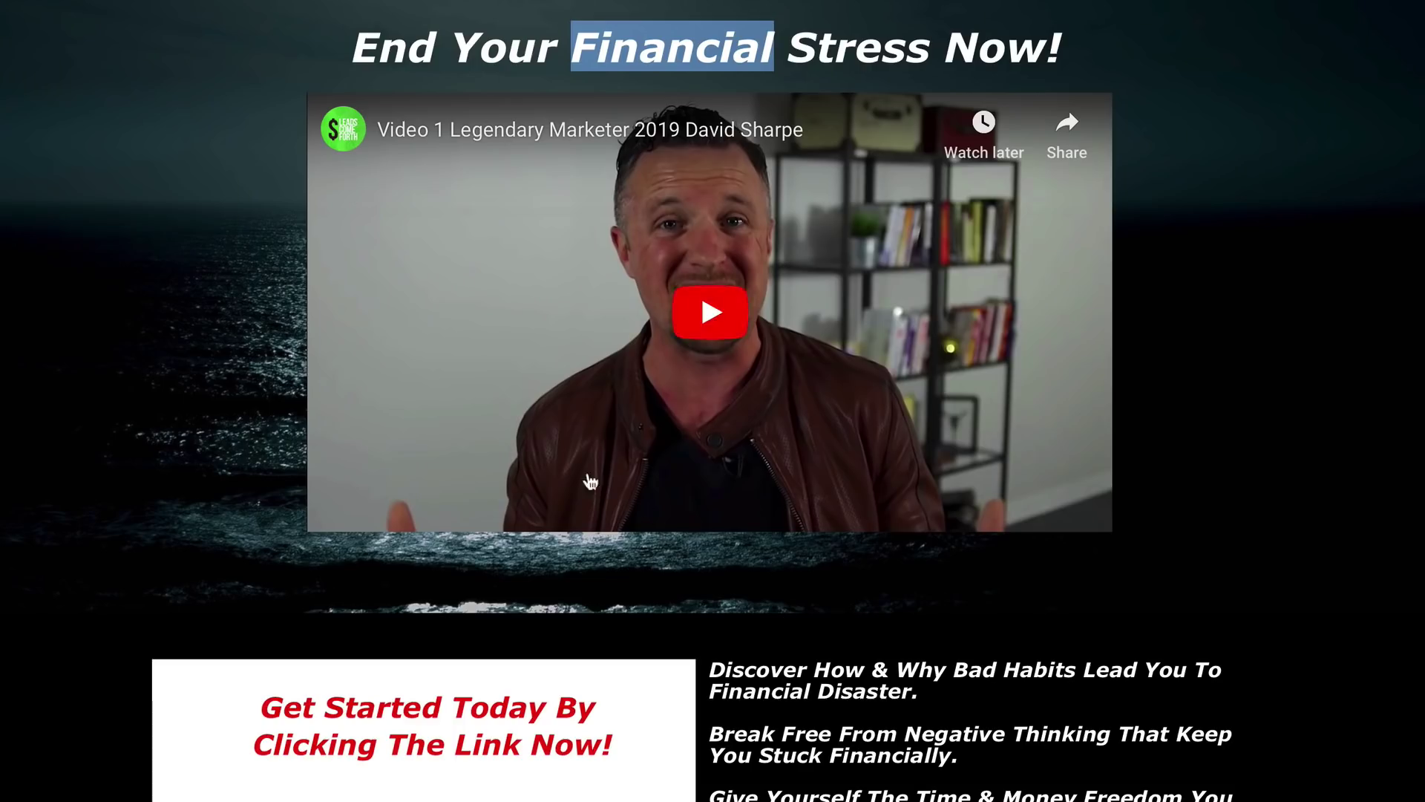
# Clear the text highlight on the "End Your Financial Stress Now!" landing page and review its video, sign-up form and benefits list.
pyautogui.click(965, 38)
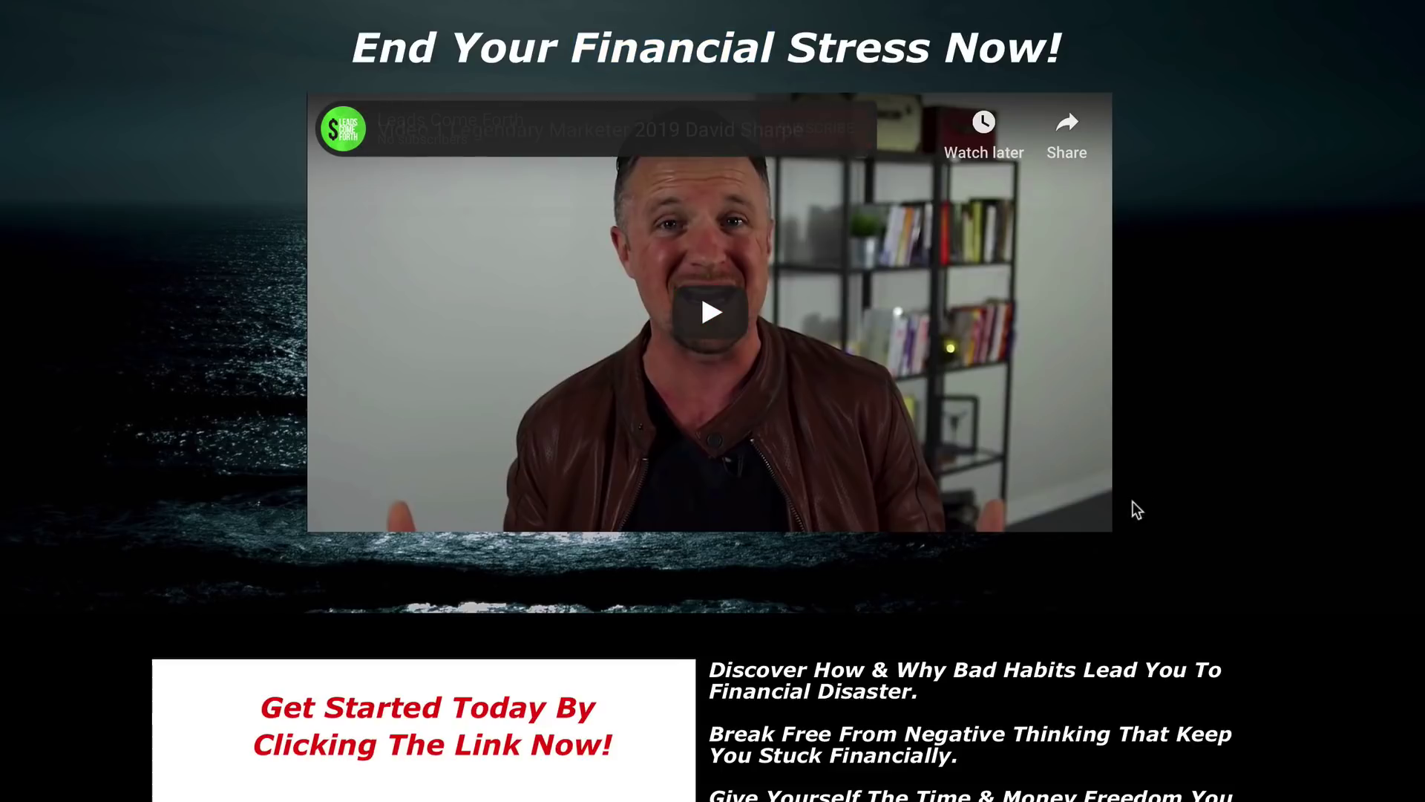
pyautogui.scroll(-3, 954, 755)
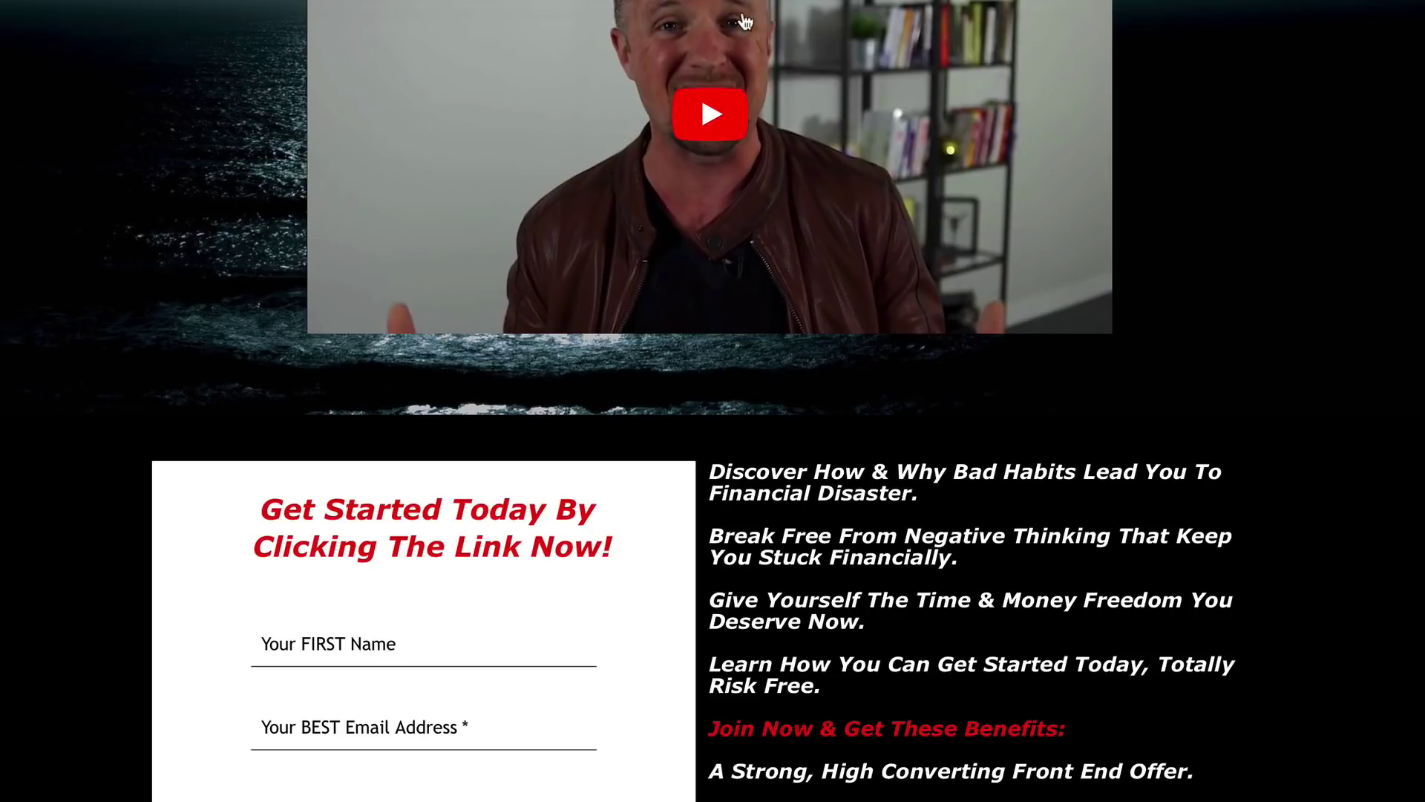
pyautogui.scroll(3, 461, 223)
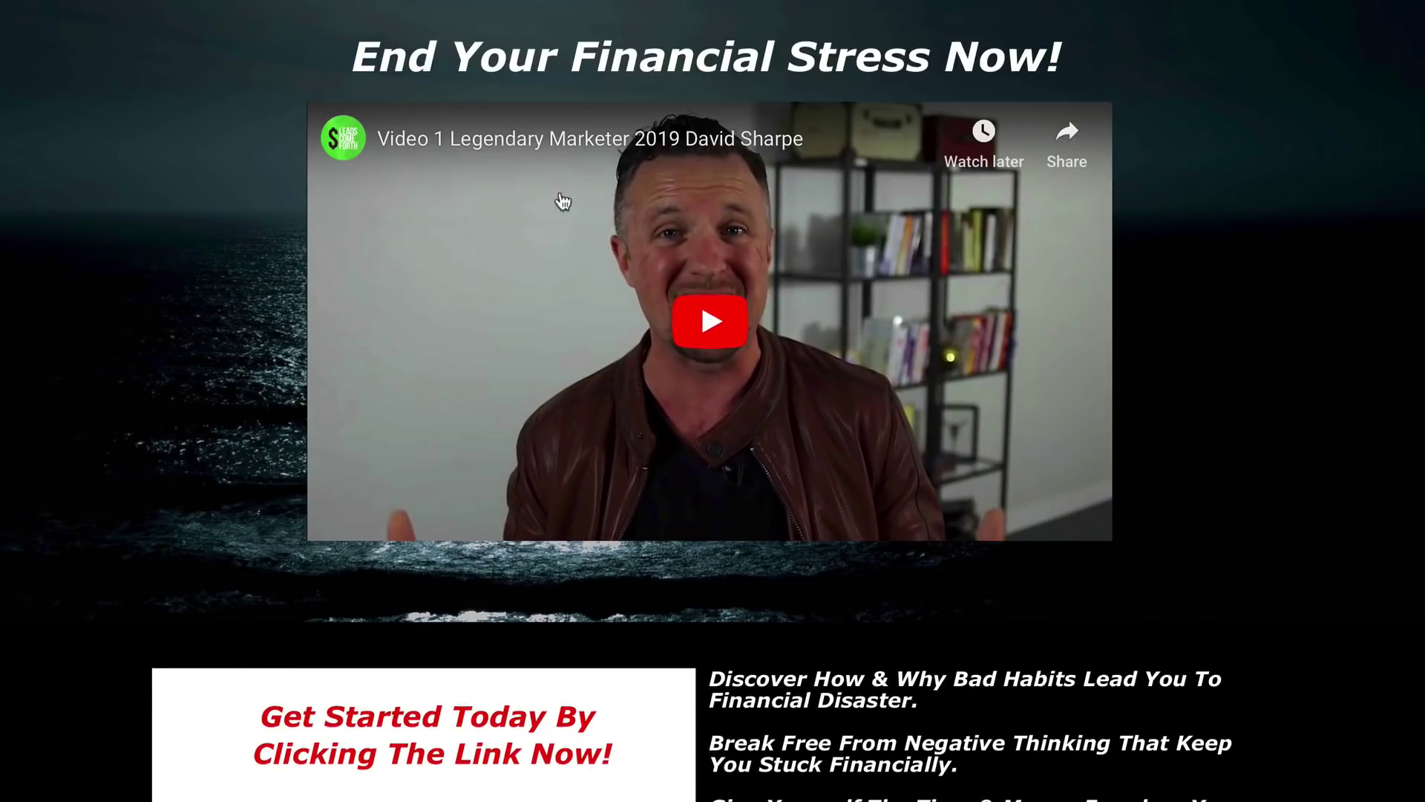
pyautogui.scroll(-3, 547, 226)
# Return to the positioning article and review its introduction leading up to the bonus podcast offer.
pyautogui.scroll(-1, 519, 267)
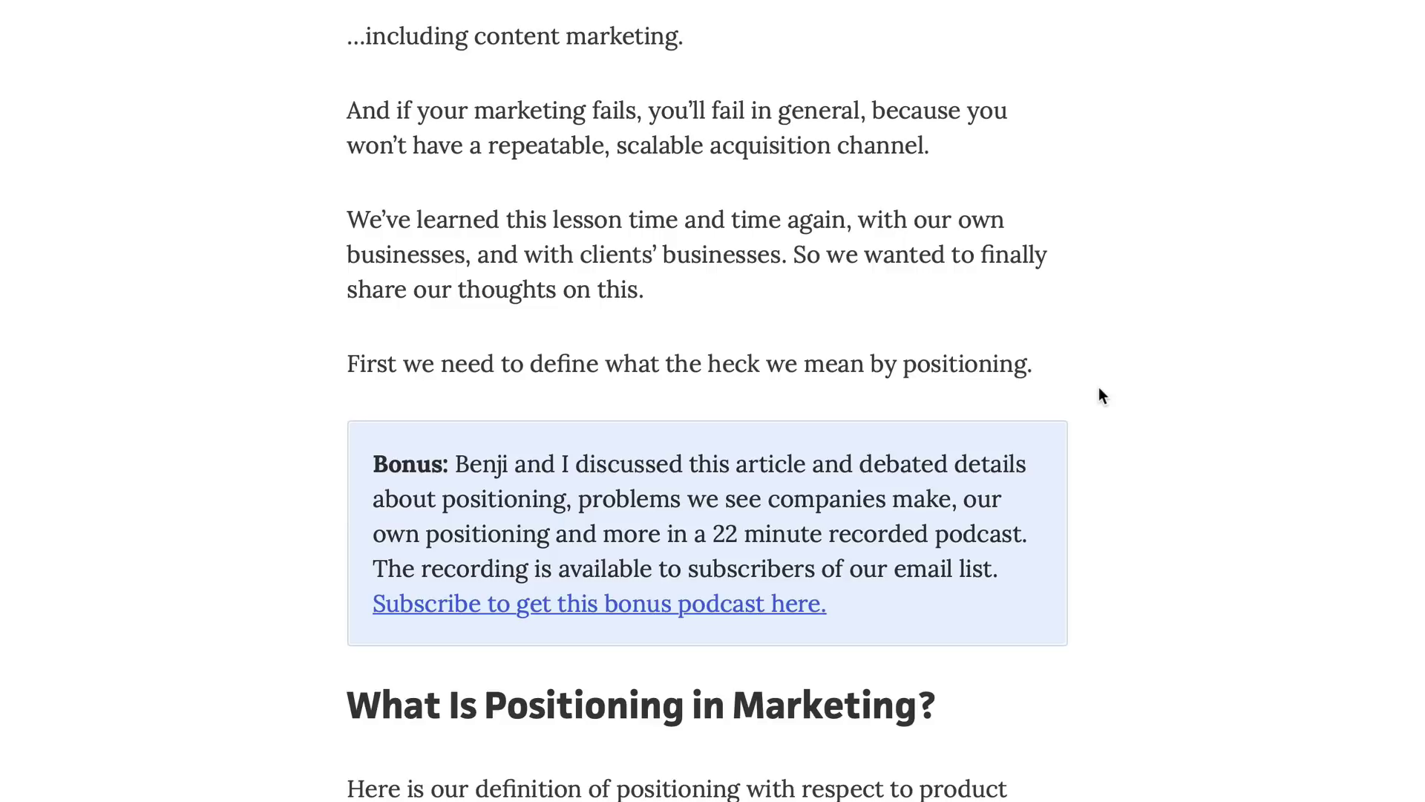
pyautogui.scroll(4, 709, 620)
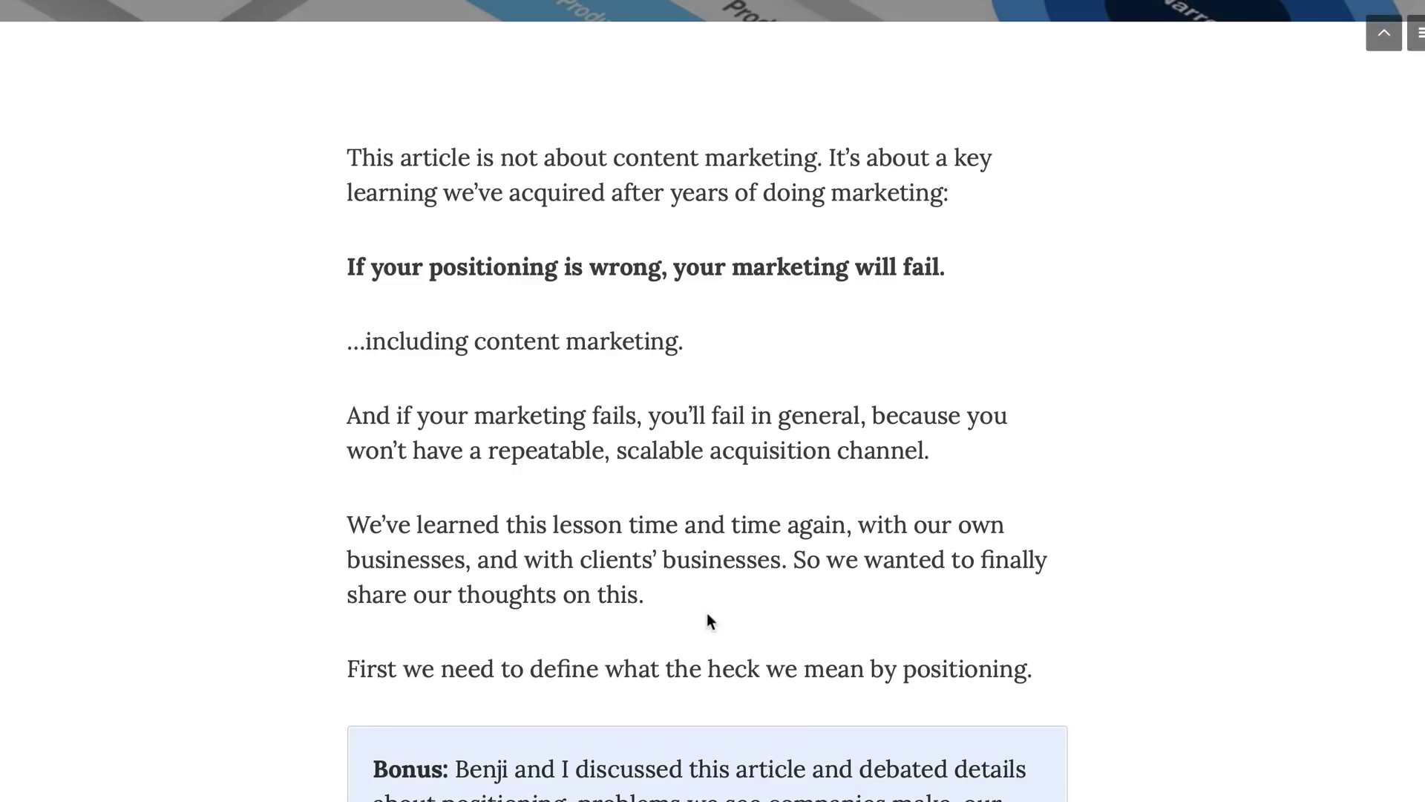
pyautogui.scroll(-1, 656, 598)
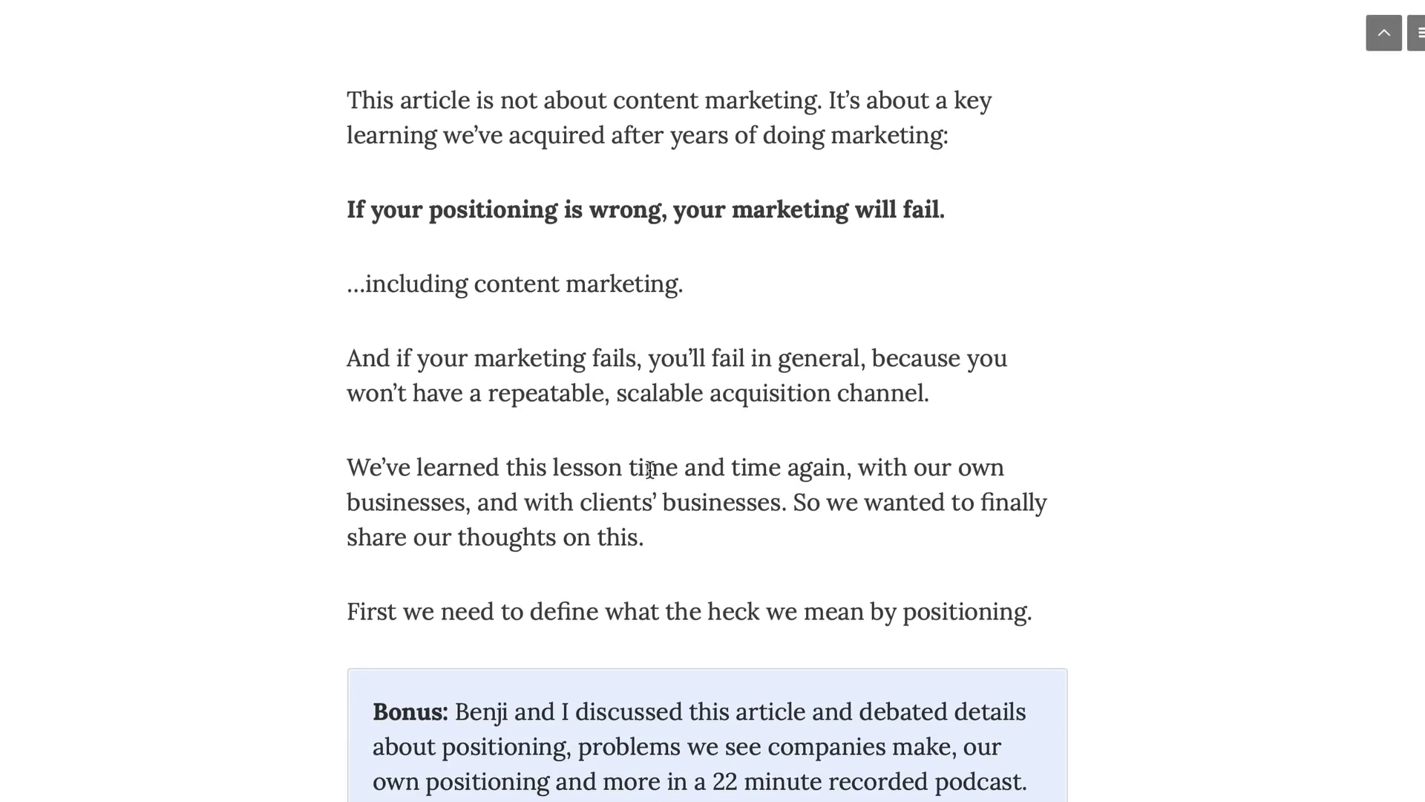